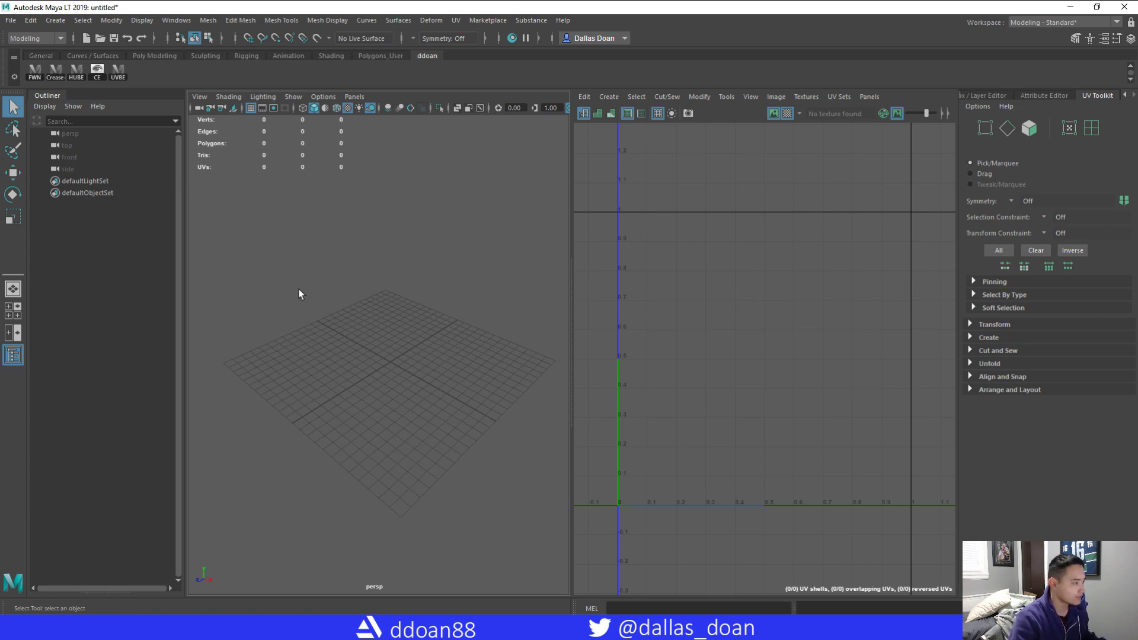
# - Open the recently used scene rebellion_sword_01.mlt and bring the sword model into view
pyautogui.click(11, 20)
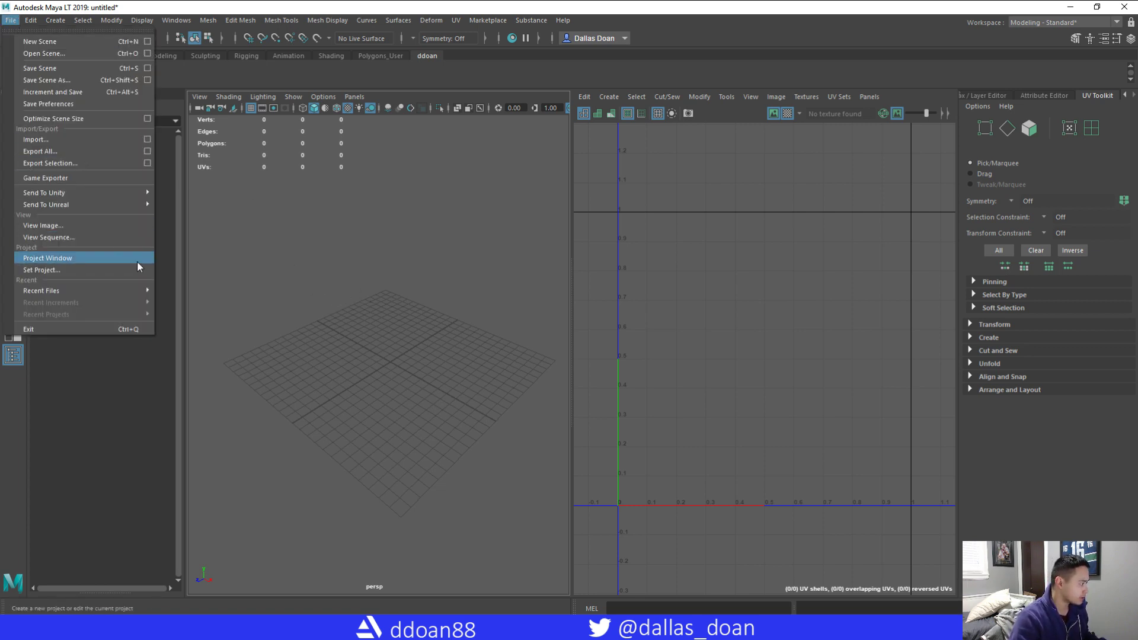
pyautogui.moveTo(119, 292)
pyautogui.click(257, 293)
pyautogui.click(570, 317)
pyautogui.keyDown('alt'); pyautogui.moveTo(413, 355); pyautogui.dragTo(433, 409); pyautogui.keyUp('alt')
pyautogui.scroll(4, 457, 383)
pyautogui.scroll(-2, 434, 412)
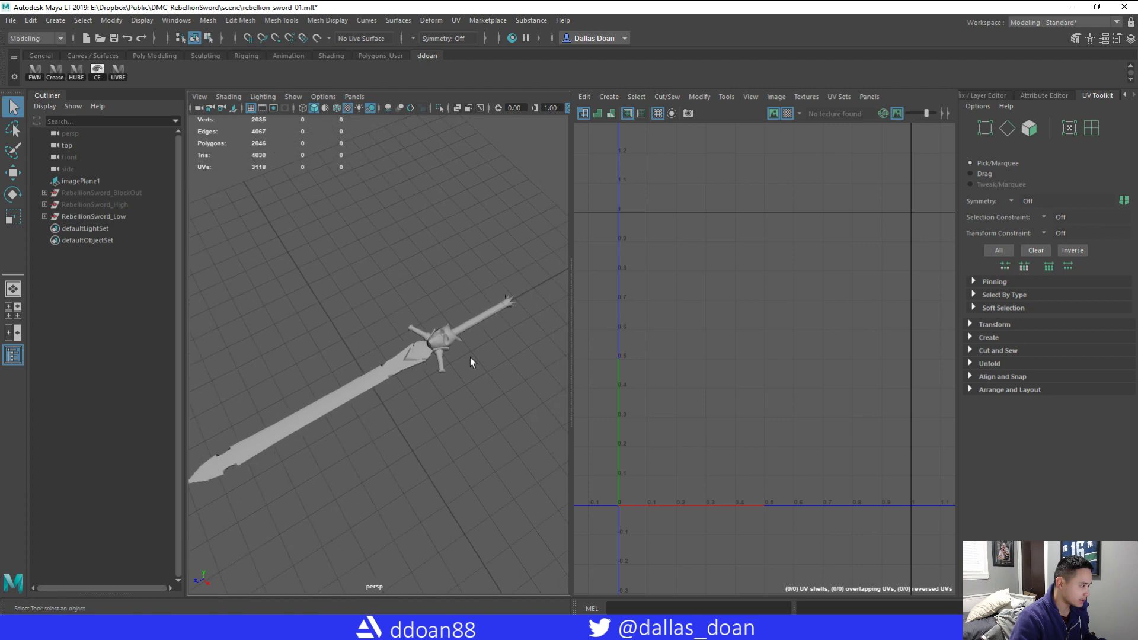
# - Hide the Outliner and select all the low-poly sword parts so their UVs show in the UV editor
pyautogui.click(16, 356)
pyautogui.moveTo(323, 345)
pyautogui.keyDown('alt'); pyautogui.mouseDown()
pyautogui.moveTo(265, 347)
pyautogui.moveTo(326, 345)
pyautogui.mouseUp(); pyautogui.keyUp('alt')
pyautogui.click(326, 345)
pyautogui.scroll(-4, 326, 371)
pyautogui.moveTo(149, 303); pyautogui.dragTo(352, 440)
pyautogui.scroll(8, 352, 440)
pyautogui.keyDown('alt'); pyautogui.moveTo(384, 404); pyautogui.dragTo(344, 425, button='middle'); pyautogui.keyUp('alt')
pyautogui.keyDown('alt'); pyautogui.moveTo(344, 424); pyautogui.dragTo(411, 426); pyautogui.keyUp('alt')
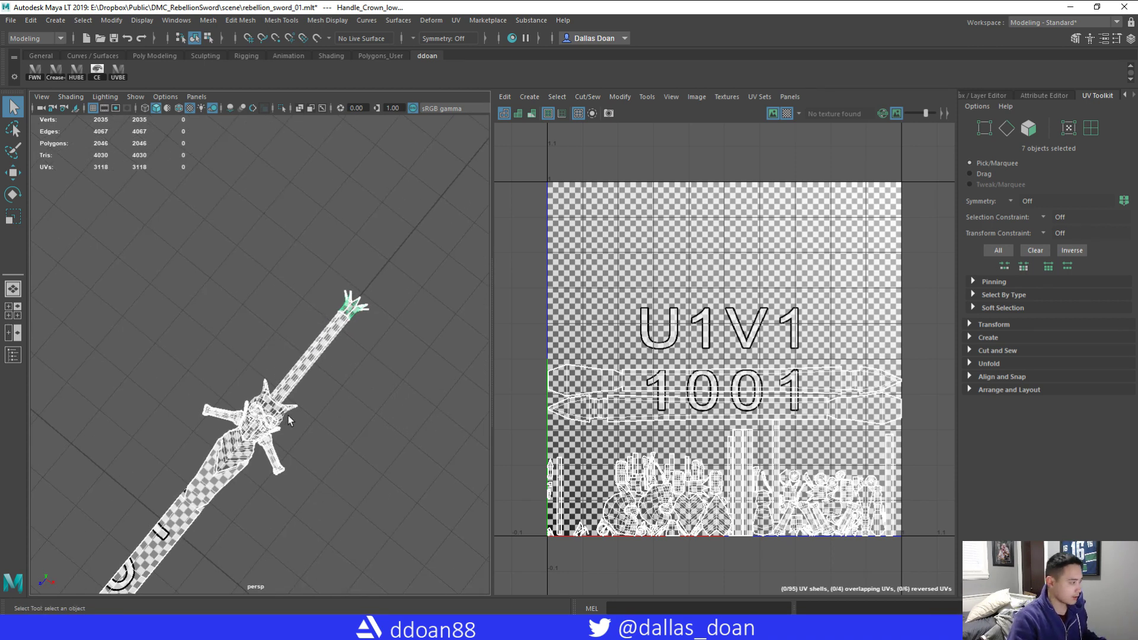
# - Dim the checker image behind the UV shells in the UV editor
pyautogui.keyDown('alt'); pyautogui.moveTo(288, 415); pyautogui.dragTo(343, 397, button='middle'); pyautogui.keyUp('alt')
pyautogui.moveTo(403, 376)
pyautogui.keyDown('alt'); pyautogui.mouseDown(button='middle')
pyautogui.moveTo(305, 399)
pyautogui.moveTo(386, 376)
pyautogui.mouseUp(button='middle'); pyautogui.keyUp('alt')
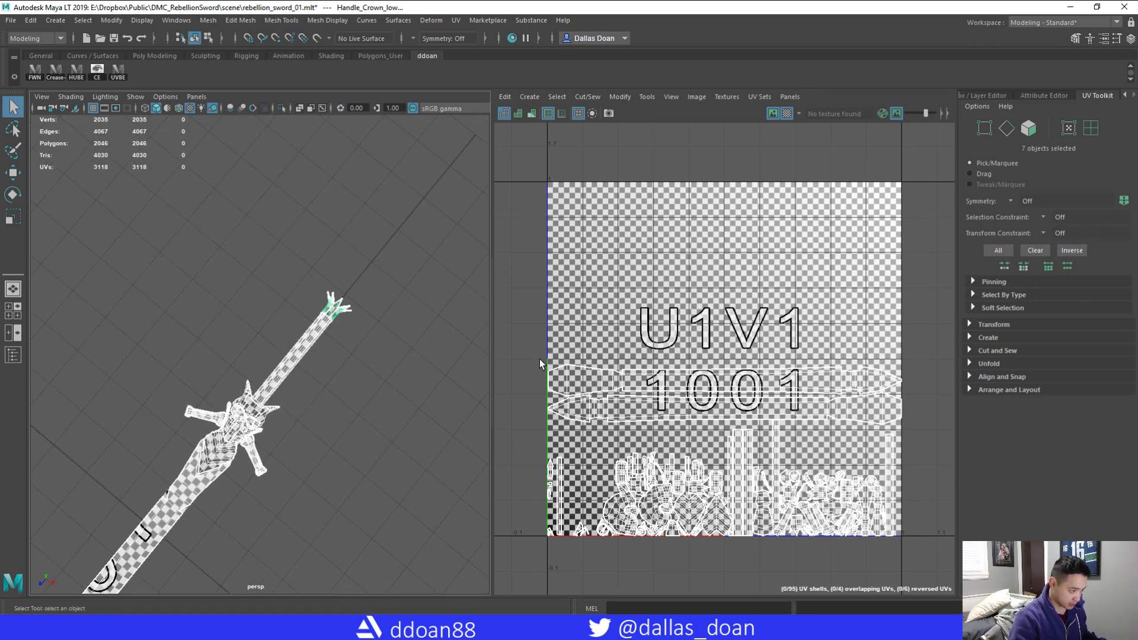
pyautogui.click(896, 114)
pyautogui.keyDown('alt'); pyautogui.moveTo(726, 326); pyautogui.dragTo(726, 310, button='middle'); pyautogui.keyUp('alt')
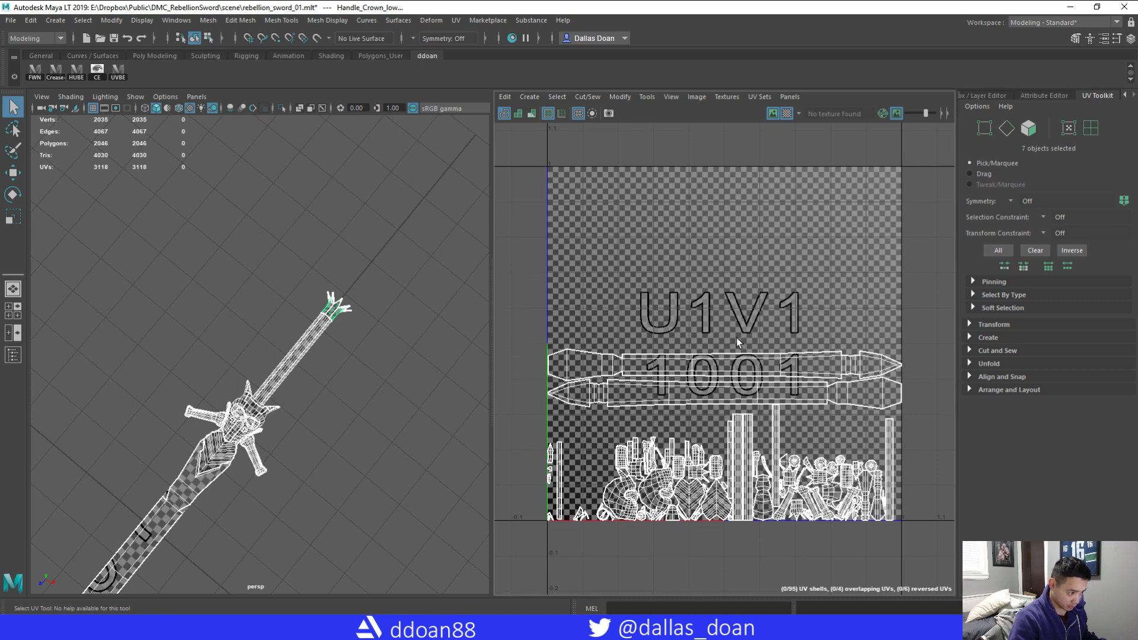
# - Inspect the checker pattern over the whole sword from blade tip to handle crown
pyautogui.keyDown('alt'); pyautogui.moveTo(321, 351); pyautogui.dragTo(415, 290, button='middle'); pyautogui.keyUp('alt')
pyautogui.keyDown('alt'); pyautogui.moveTo(415, 290); pyautogui.dragTo(360, 304, button='right'); pyautogui.keyUp('alt')
pyautogui.keyDown('alt'); pyautogui.moveTo(360, 305); pyautogui.dragTo(333, 308); pyautogui.keyUp('alt')
pyautogui.keyDown('alt'); pyautogui.moveTo(333, 308); pyautogui.dragTo(352, 304, button='right'); pyautogui.keyUp('alt')
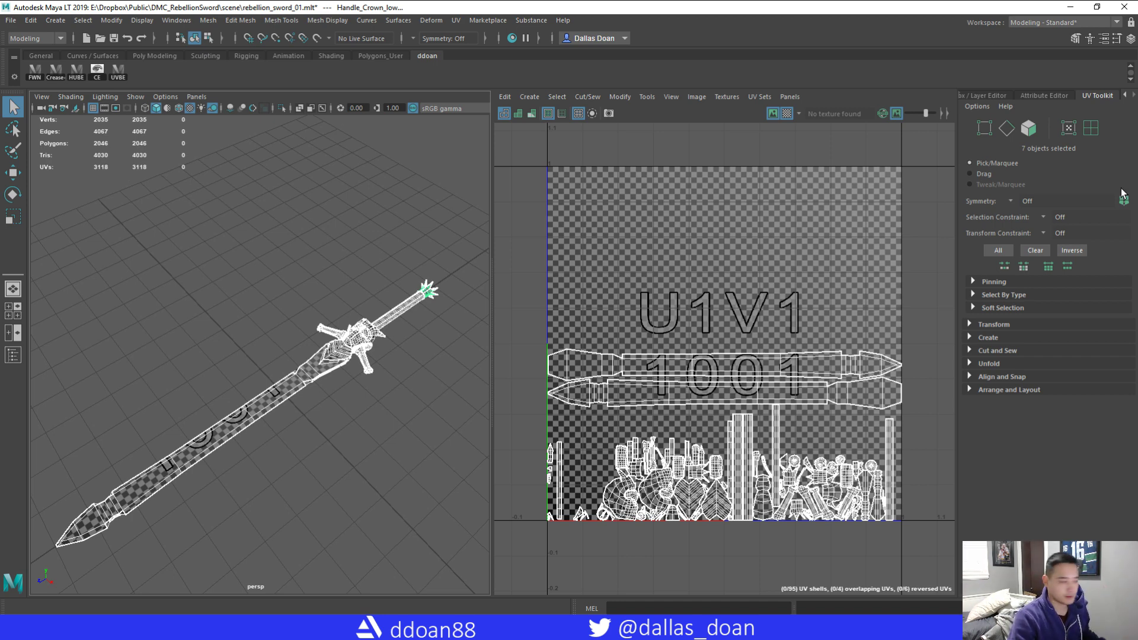
pyautogui.moveTo(242, 313)
pyautogui.keyDown('alt'); pyautogui.mouseDown(button='middle')
pyautogui.moveTo(264, 298)
pyautogui.moveTo(250, 298)
pyautogui.mouseUp(button='middle'); pyautogui.keyUp('alt')
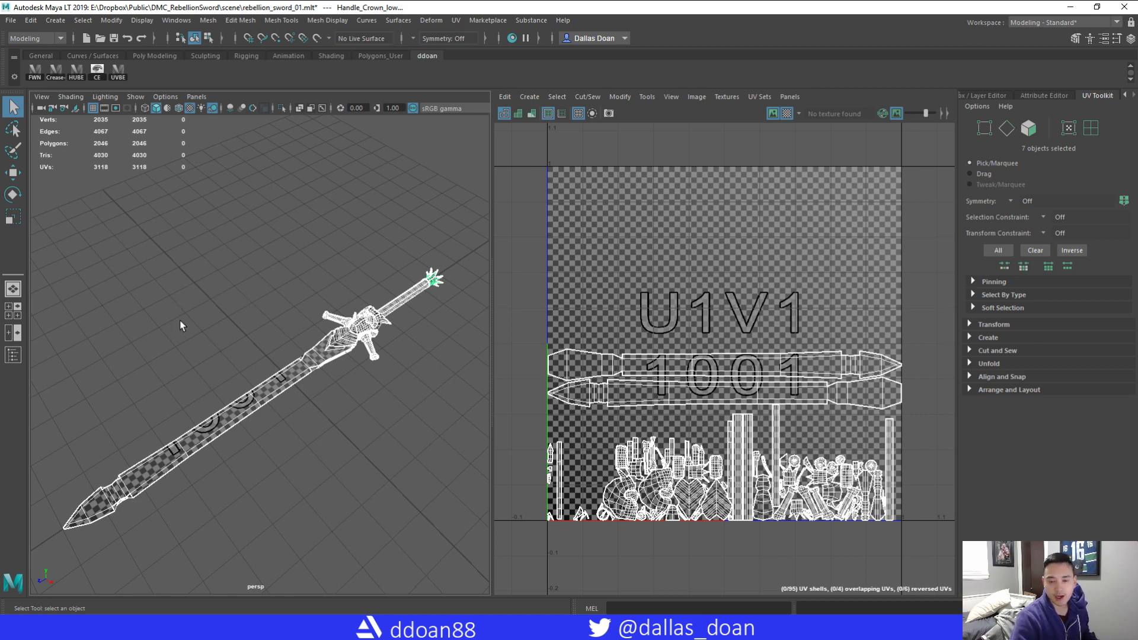
pyautogui.keyDown('alt'); pyautogui.moveTo(247, 378); pyautogui.dragTo(266, 379, button='middle'); pyautogui.keyUp('alt')
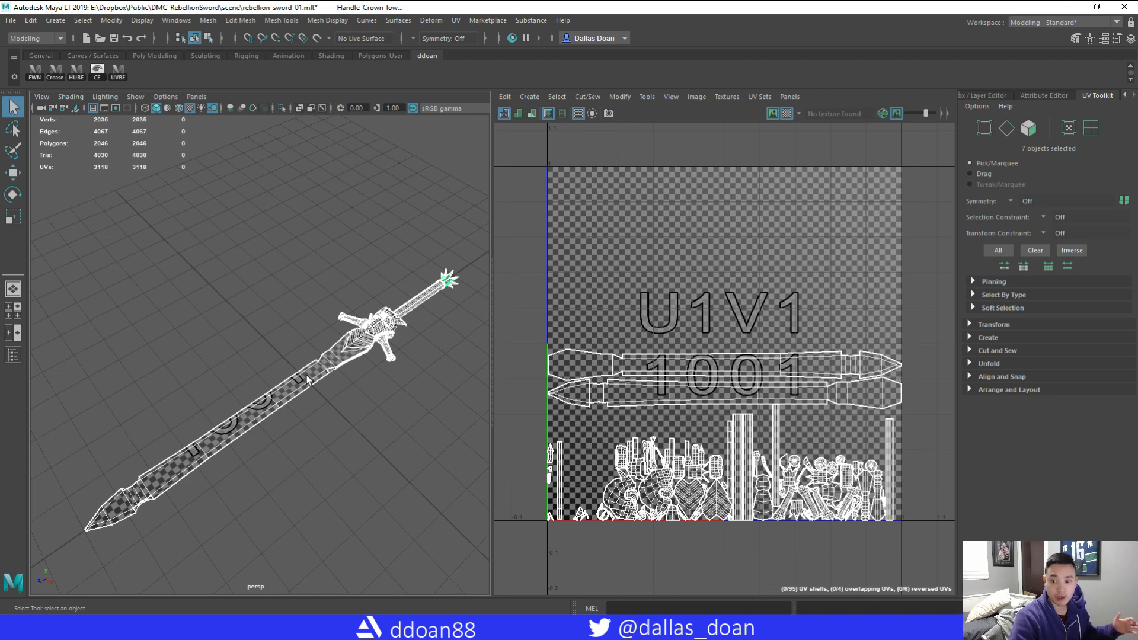
pyautogui.keyDown('alt'); pyautogui.moveTo(272, 391); pyautogui.dragTo(276, 380, button='middle'); pyautogui.keyUp('alt')
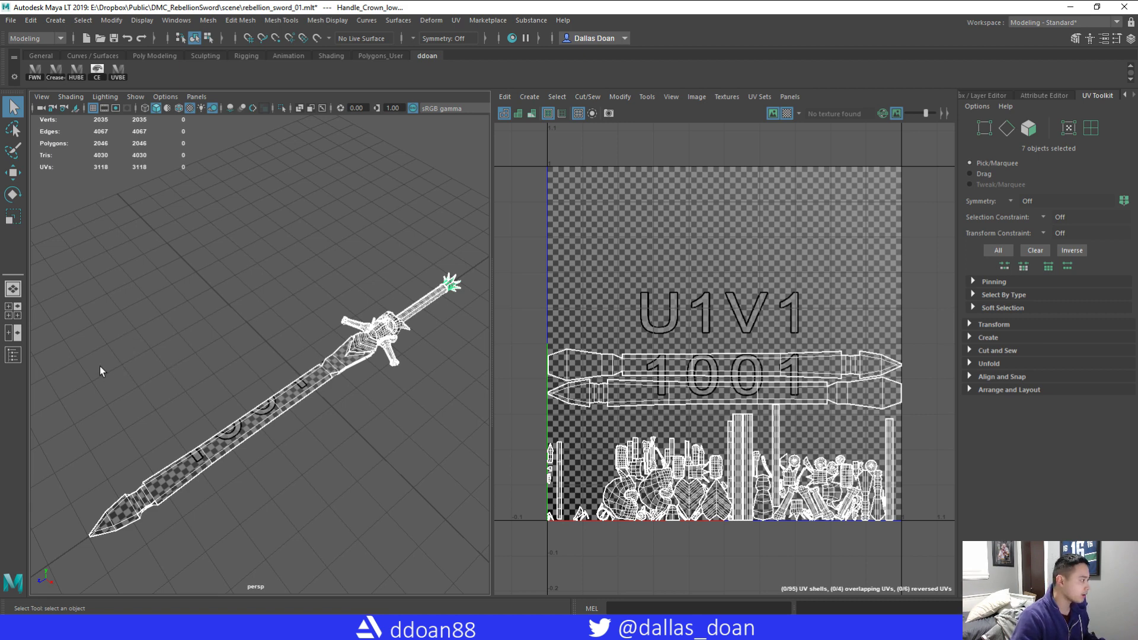
pyautogui.keyDown('alt'); pyautogui.moveTo(295, 368); pyautogui.dragTo(288, 358, button='middle'); pyautogui.keyUp('alt')
pyautogui.scroll(3, 267, 381)
pyautogui.scroll(-3, 270, 383)
pyautogui.moveTo(264, 397)
pyautogui.keyDown('alt'); pyautogui.mouseDown(button='middle')
pyautogui.moveTo(230, 408)
pyautogui.moveTo(247, 384)
pyautogui.mouseUp(button='middle'); pyautogui.keyUp('alt')
pyautogui.click(622, 629)
pyautogui.moveTo(216, 7); pyautogui.dragTo(816, 44)
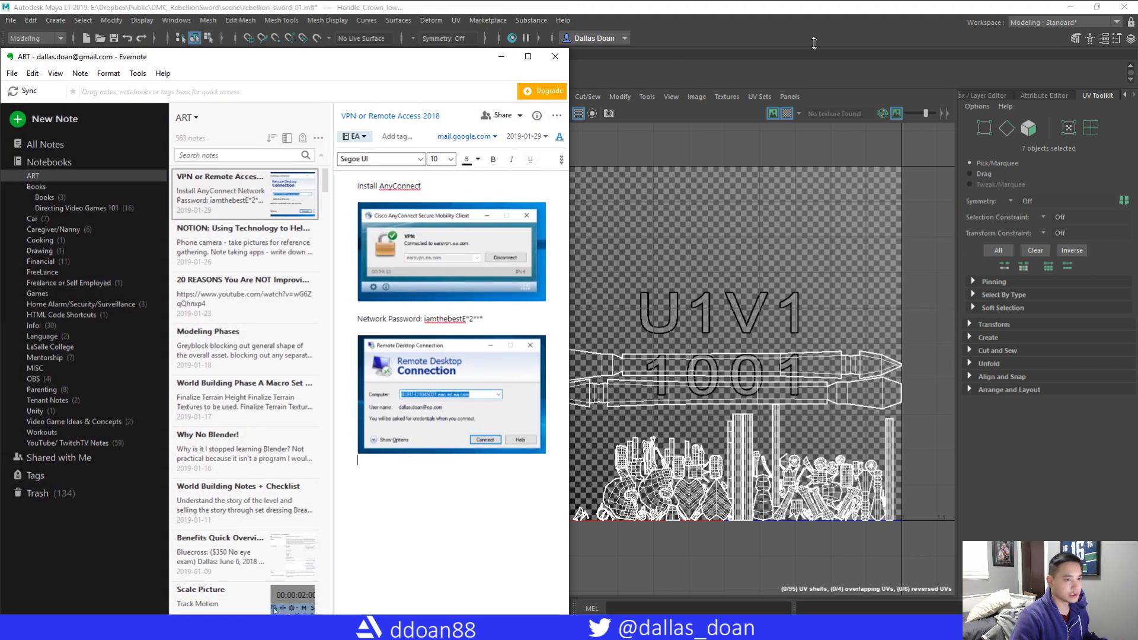
pyautogui.moveTo(318, 19); pyautogui.dragTo(1137, 59)
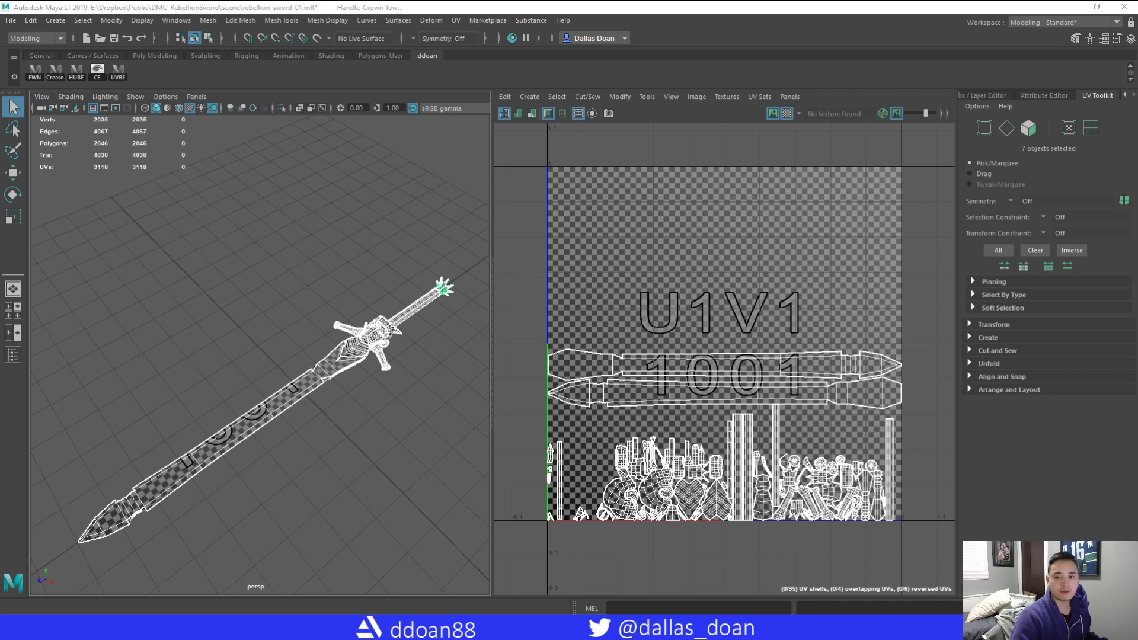
# - Compare the blade shells in the UV editor with the blade on the sword model
pyautogui.keyDown('alt'); pyautogui.moveTo(295, 361); pyautogui.dragTo(324, 353, button='middle'); pyautogui.keyUp('alt')
pyautogui.keyDown('alt'); pyautogui.moveTo(325, 354); pyautogui.dragTo(301, 363); pyautogui.keyUp('alt')
pyautogui.keyDown('alt'); pyautogui.moveTo(301, 363); pyautogui.dragTo(319, 391, button='middle'); pyautogui.keyUp('alt')
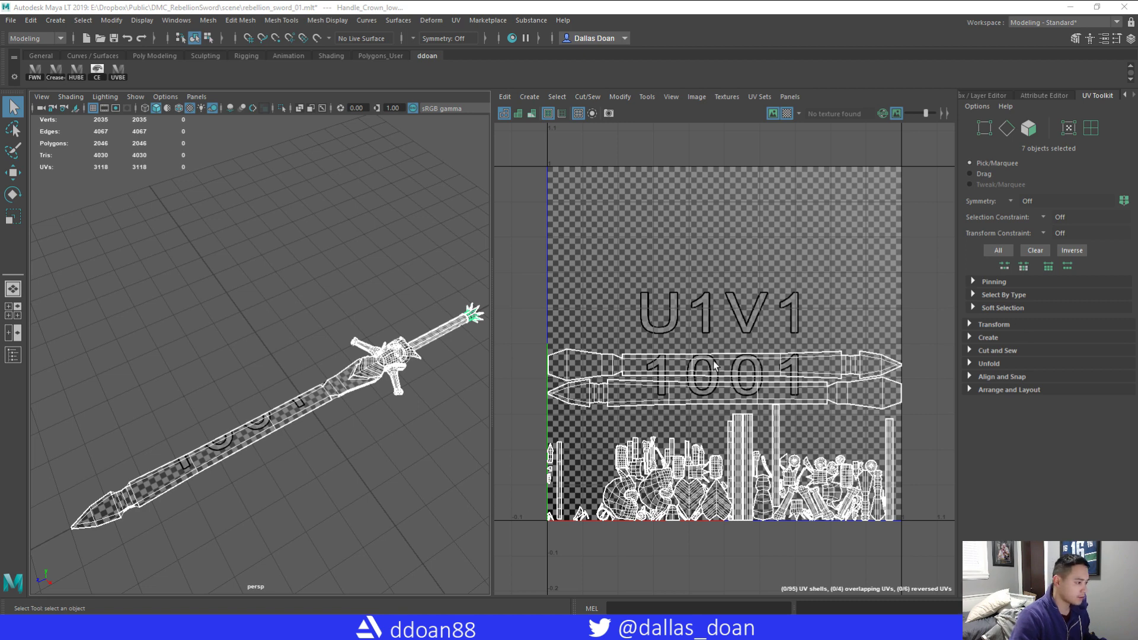
pyautogui.scroll(3, 701, 395)
pyautogui.keyDown('alt'); pyautogui.moveTo(733, 359); pyautogui.dragTo(652, 380, button='middle'); pyautogui.keyUp('alt')
pyautogui.keyDown('alt'); pyautogui.moveTo(296, 383); pyautogui.dragTo(329, 379, button='middle'); pyautogui.keyUp('alt')
pyautogui.keyDown('alt'); pyautogui.moveTo(329, 380); pyautogui.dragTo(380, 385, button='right'); pyautogui.keyUp('alt')
pyautogui.keyDown('alt'); pyautogui.moveTo(380, 385); pyautogui.dragTo(351, 354, button='middle'); pyautogui.keyUp('alt')
pyautogui.scroll(-5, 356, 352)
# - Select all faces of the sword blade and isolate the blade in the viewport
pyautogui.moveTo(278, 302); pyautogui.dragTo(281, 351, button='right')
pyautogui.doubleClick(296, 350)
pyautogui.press('f')
pyautogui.keyDown('alt'); pyautogui.moveTo(403, 397); pyautogui.dragTo(415, 376); pyautogui.keyUp('alt')
pyautogui.keyDown('alt'); pyautogui.moveTo(415, 376); pyautogui.dragTo(409, 369, button='middle'); pyautogui.keyUp('alt')
pyautogui.keyDown('alt'); pyautogui.moveTo(409, 369); pyautogui.dragTo(399, 337); pyautogui.keyUp('alt')
pyautogui.scroll(2, 769, 361)
pyautogui.keyDown('alt'); pyautogui.moveTo(732, 357); pyautogui.dragTo(913, 360, button='middle'); pyautogui.keyUp('alt')
pyautogui.keyDown('alt'); pyautogui.moveTo(296, 329); pyautogui.dragTo(343, 367); pyautogui.keyUp('alt')
pyautogui.scroll(2, 355, 386)
pyautogui.scroll(4, 344, 357)
pyautogui.keyDown('alt'); pyautogui.moveTo(386, 336); pyautogui.dragTo(417, 368); pyautogui.keyUp('alt')
pyautogui.hotkey('ctrl', '1')
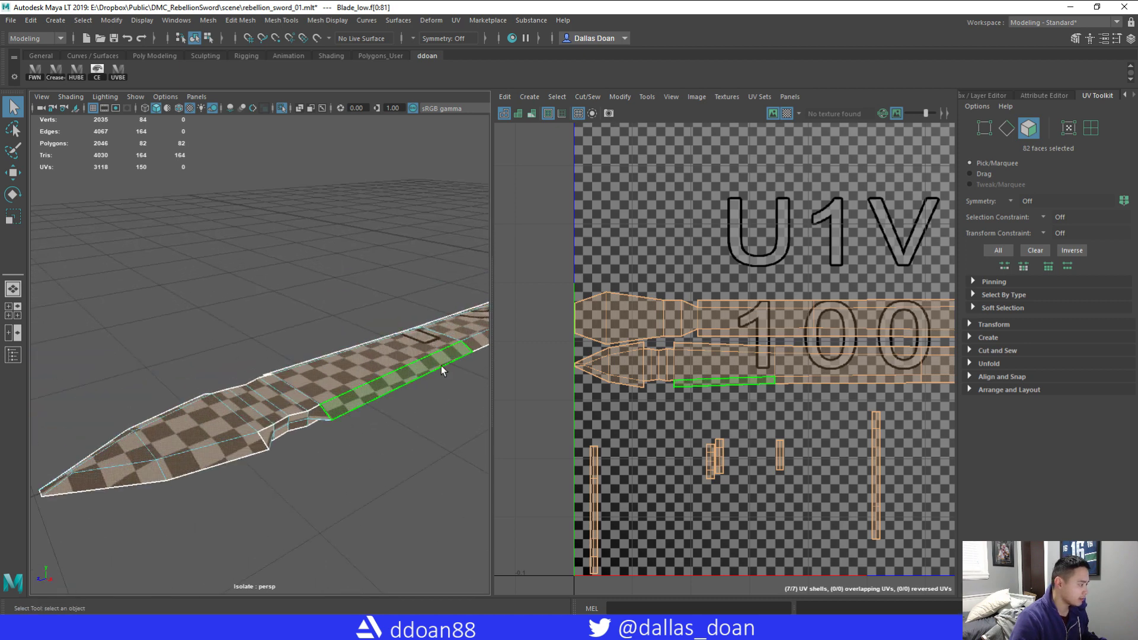
# - Select the edge loop running lengthwise along the blade's rim and cut the UVs along it
pyautogui.scroll(-5, 441, 365)
pyautogui.keyDown('alt'); pyautogui.moveTo(441, 365); pyautogui.dragTo(373, 371, button='middle'); pyautogui.keyUp('alt')
pyautogui.scroll(5, 374, 371)
pyautogui.keyDown('alt'); pyautogui.moveTo(364, 393); pyautogui.dragTo(384, 353); pyautogui.keyUp('alt')
pyautogui.moveTo(293, 302); pyautogui.dragTo(292, 270, button='right')
pyautogui.doubleClick(251, 398)
pyautogui.scroll(-4, 369, 391)
pyautogui.keyDown('alt'); pyautogui.moveTo(372, 395); pyautogui.dragTo(457, 422); pyautogui.keyUp('alt')
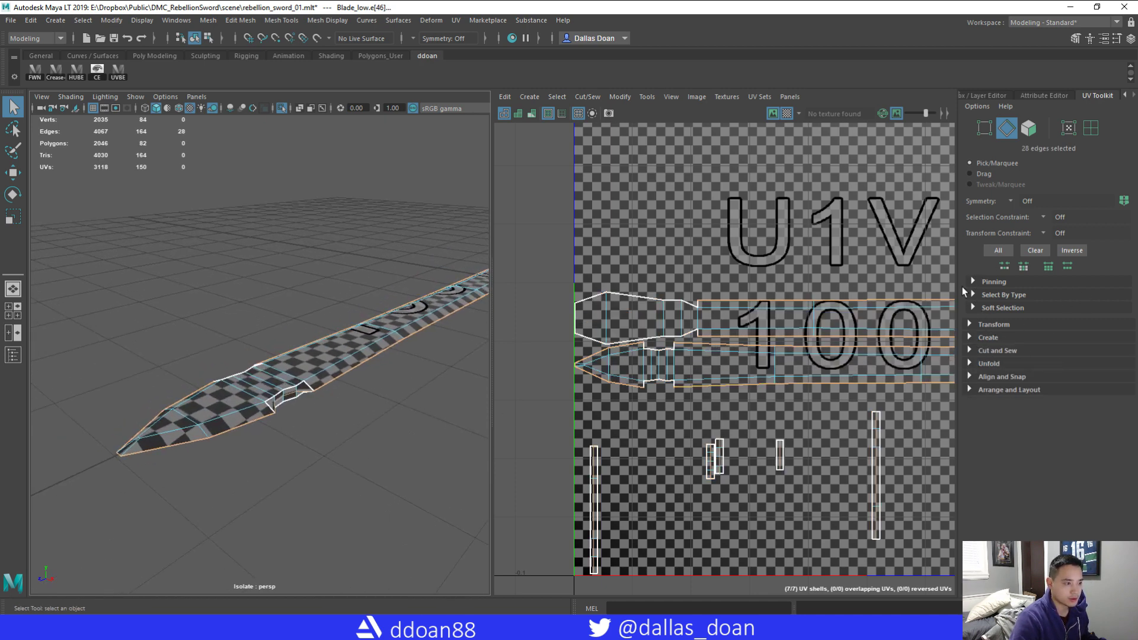
pyautogui.keyDown('shift'); pyautogui.moveTo(399, 319); pyautogui.dragTo(468, 329, button='right'); pyautogui.keyUp('shift')
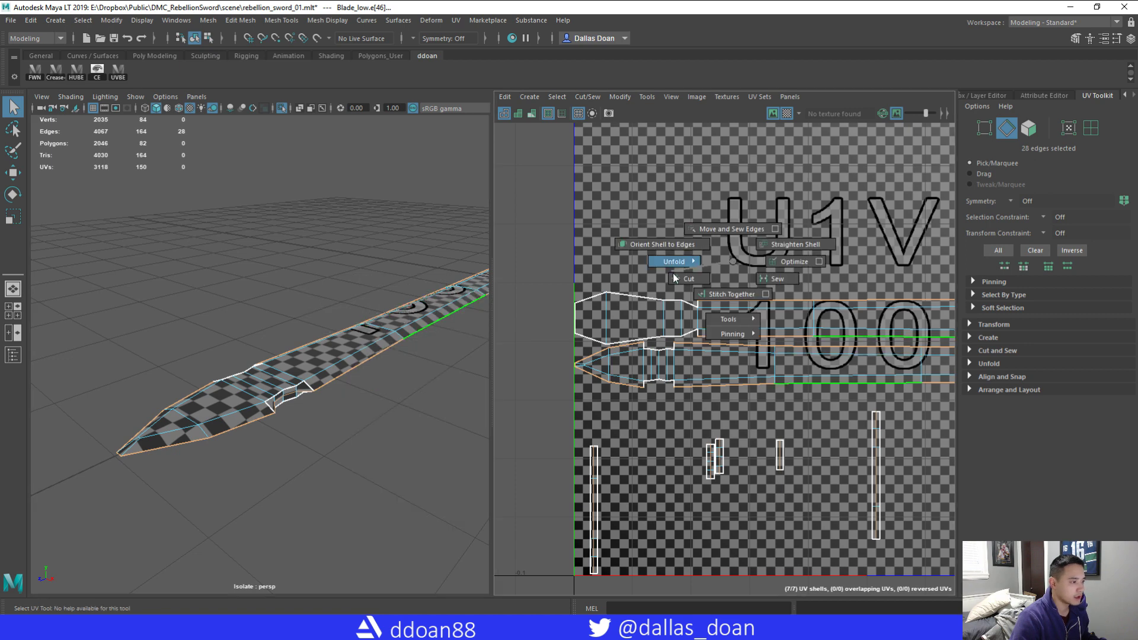
pyautogui.keyDown('alt'); pyautogui.moveTo(391, 362); pyautogui.dragTo(384, 350); pyautogui.keyUp('alt')
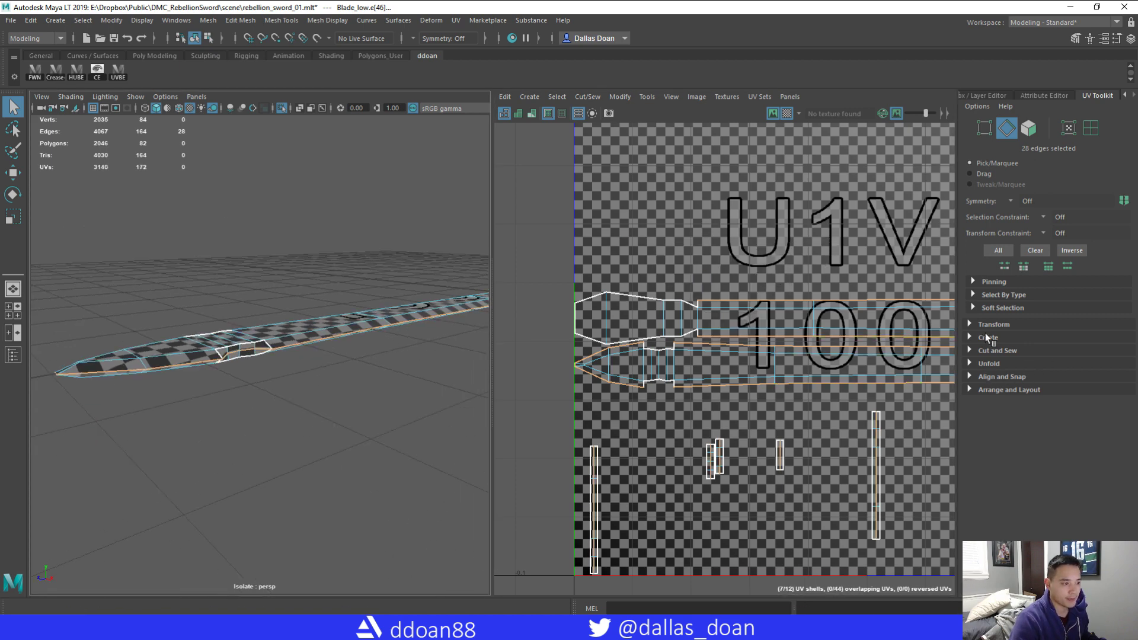
# - Show the Cut and Sew tools in the UV Toolkit
pyautogui.click(970, 351)
pyautogui.keyDown('alt'); pyautogui.moveTo(172, 424); pyautogui.dragTo(300, 409); pyautogui.keyUp('alt')
pyautogui.scroll(5, 305, 407)
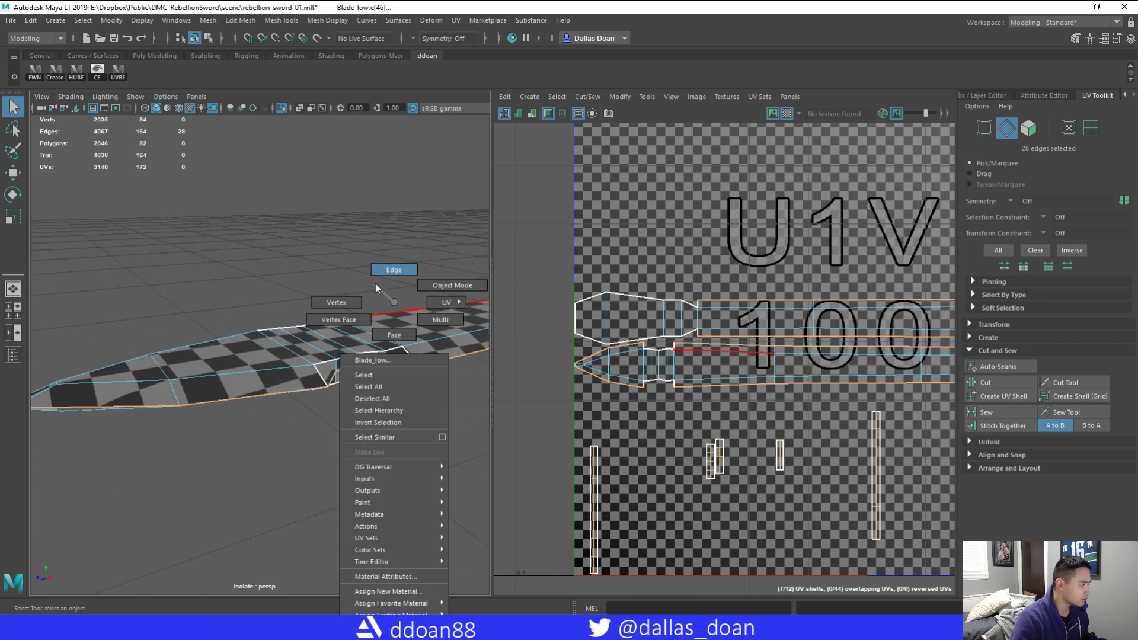
pyautogui.keyDown('alt'); pyautogui.moveTo(392, 325); pyautogui.dragTo(386, 330); pyautogui.keyUp('alt')
pyautogui.doubleClick(369, 356)
pyautogui.click(382, 354)
pyautogui.click(387, 360)
pyautogui.click(392, 355)
pyautogui.keyDown('shift'); pyautogui.click(379, 349); pyautogui.keyUp('shift')
pyautogui.keyDown('shift'); pyautogui.click(355, 353); pyautogui.keyUp('shift')
pyautogui.keyDown('shift'); pyautogui.click(331, 357); pyautogui.keyUp('shift')
pyautogui.keyDown('shift'); pyautogui.click(310, 361); pyautogui.keyUp('shift')
pyautogui.keyDown('alt'); pyautogui.moveTo(374, 403); pyautogui.dragTo(374, 364); pyautogui.keyUp('alt')
pyautogui.keyDown('shift'); pyautogui.click(356, 368); pyautogui.keyUp('shift')
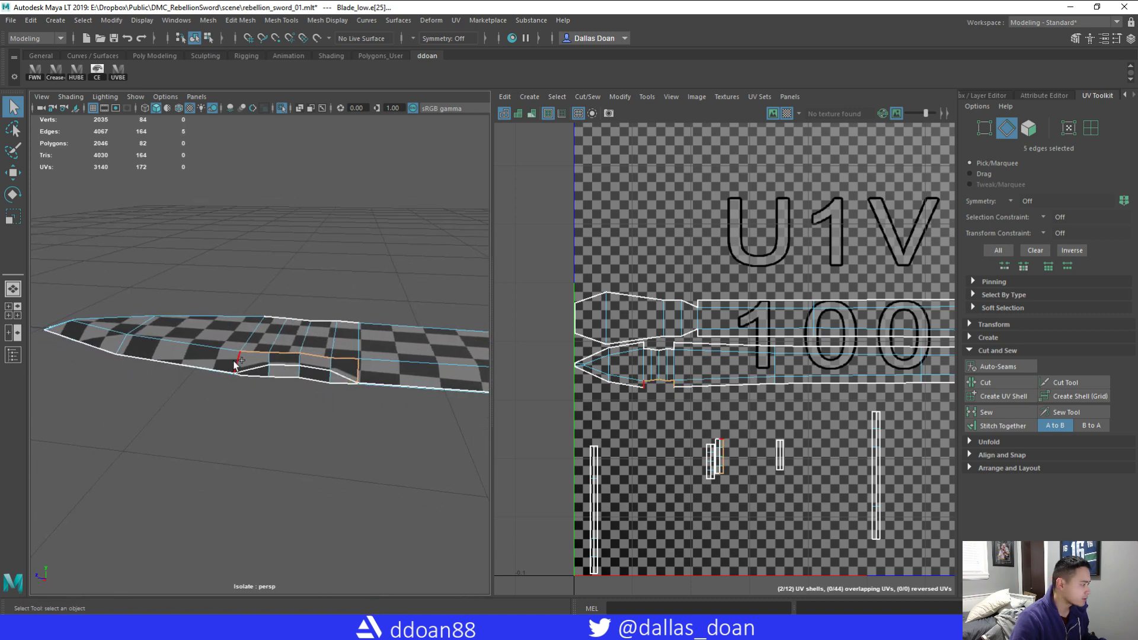
# - Set the selection symmetry to Object X and clear the current edge selection
pyautogui.click(1015, 201)
pyautogui.click(1061, 218)
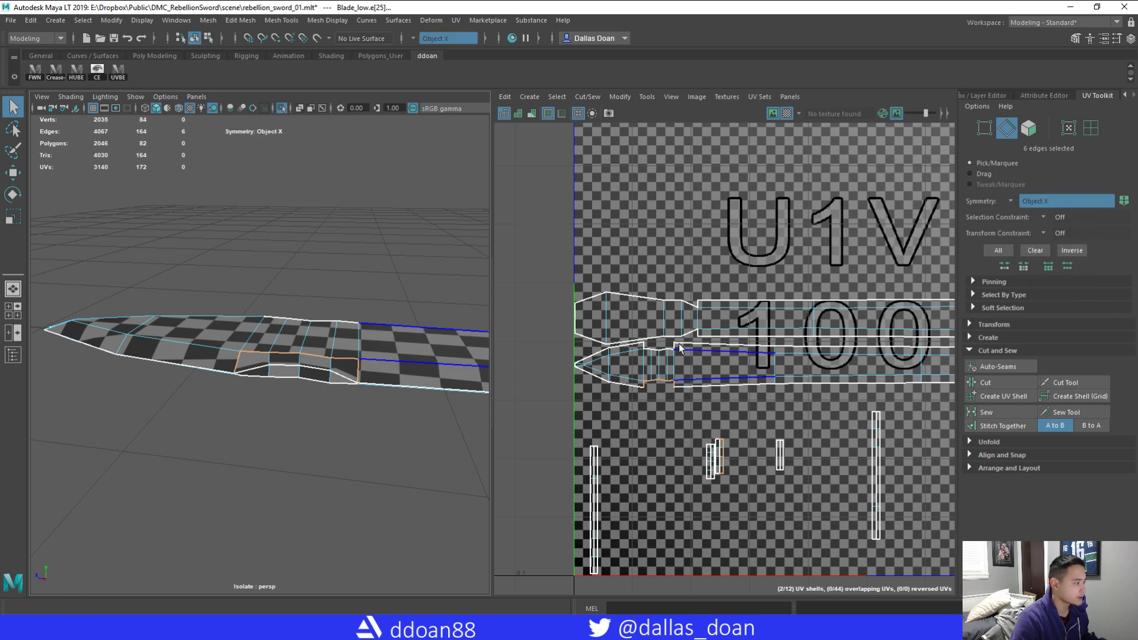
pyautogui.moveTo(302, 433)
pyautogui.keyDown('alt'); pyautogui.mouseDown()
pyautogui.moveTo(407, 453)
pyautogui.moveTo(376, 411)
pyautogui.moveTo(297, 409)
pyautogui.moveTo(293, 432)
pyautogui.mouseUp(); pyautogui.keyUp('alt')
pyautogui.click(292, 432)
# - Select the upper and lower border edges around the blade's side notches symmetrically and apply Move and Sew Edges
pyautogui.scroll(5, 296, 409)
pyautogui.doubleClick(307, 272)
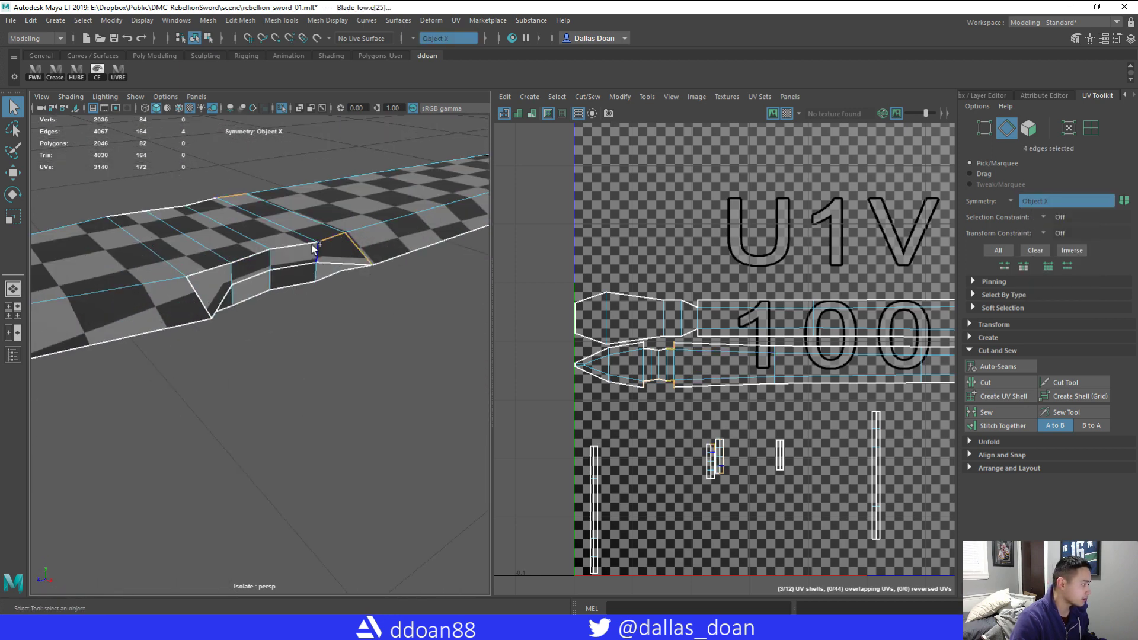
pyautogui.keyDown('alt'); pyautogui.moveTo(255, 278); pyautogui.dragTo(338, 359); pyautogui.keyUp('alt')
pyautogui.keyDown('alt'); pyautogui.moveTo(228, 341); pyautogui.dragTo(407, 358, button='middle'); pyautogui.keyUp('alt')
pyautogui.keyDown('shift'); pyautogui.click(198, 325); pyautogui.keyUp('shift')
pyautogui.scroll(-4, 285, 355)
pyautogui.moveTo(329, 374)
pyautogui.keyDown('alt'); pyautogui.mouseDown()
pyautogui.moveTo(320, 353)
pyautogui.moveTo(304, 384)
pyautogui.moveTo(314, 377)
pyautogui.mouseUp(); pyautogui.keyUp('alt')
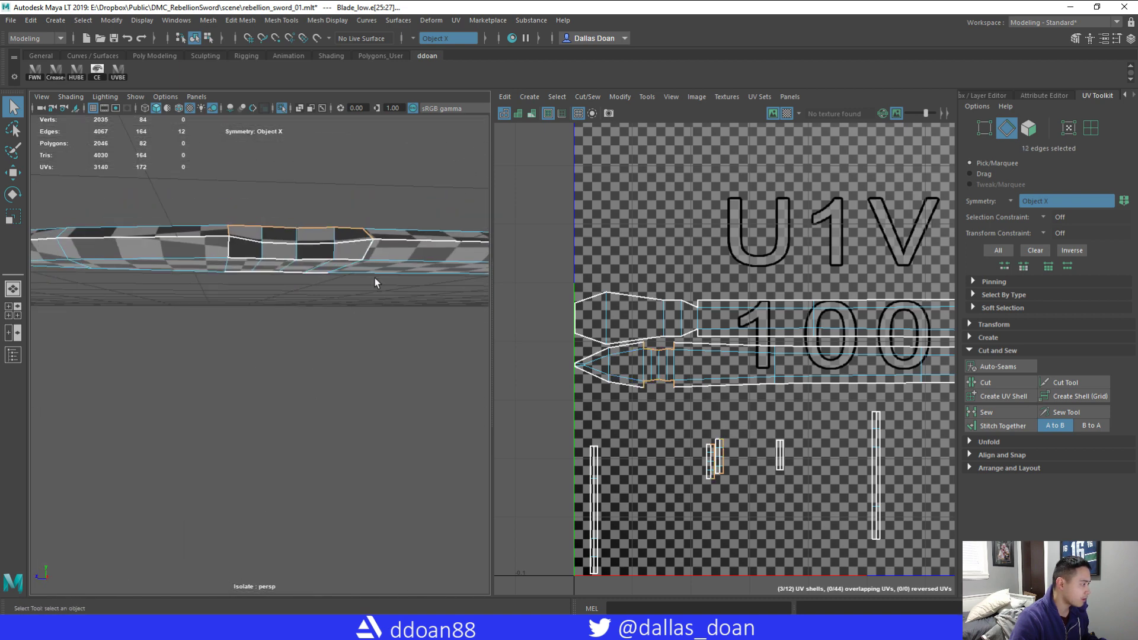
pyautogui.keyDown('shift'); pyautogui.click(367, 252); pyautogui.keyUp('shift')
pyautogui.keyDown('shift'); pyautogui.click(349, 260); pyautogui.keyUp('shift')
pyautogui.keyDown('shift'); pyautogui.click(309, 259); pyautogui.keyUp('shift')
pyautogui.keyDown('shift'); pyautogui.click(283, 259); pyautogui.keyUp('shift')
pyautogui.keyDown('shift'); pyautogui.click(249, 258); pyautogui.keyUp('shift')
pyautogui.keyDown('shift'); pyautogui.click(229, 249); pyautogui.keyUp('shift')
pyautogui.keyDown('alt'); pyautogui.moveTo(270, 333); pyautogui.dragTo(320, 374); pyautogui.keyUp('alt')
pyautogui.keyDown('shift'); pyautogui.rightClick(687, 249); pyautogui.keyUp('shift')
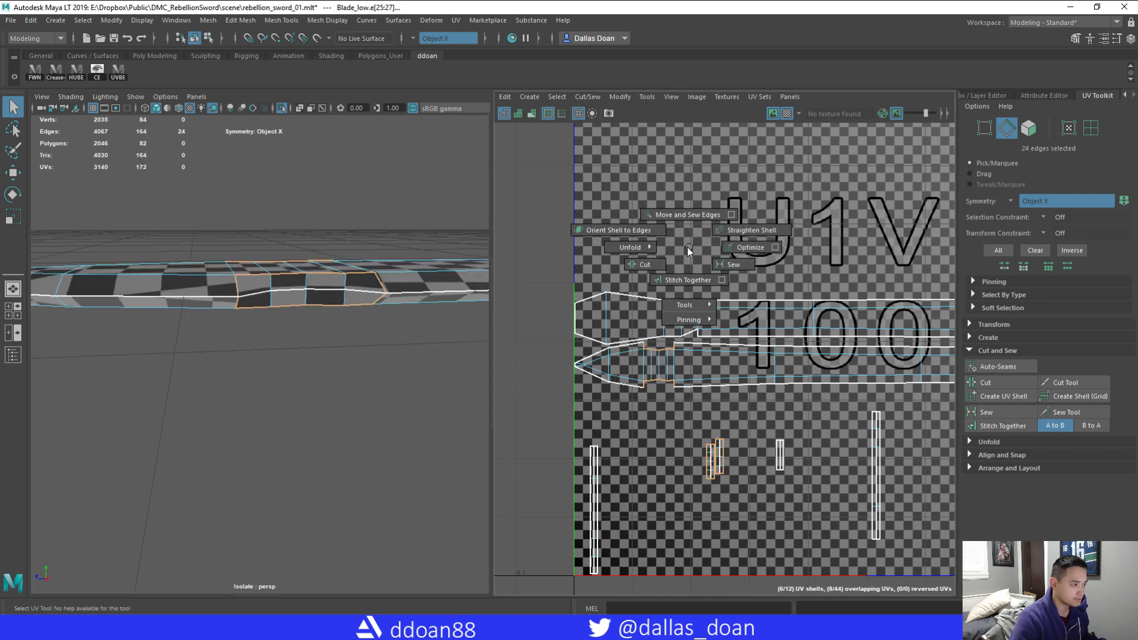
pyautogui.keyDown('shift'); pyautogui.moveTo(688, 249); pyautogui.dragTo(689, 217, button='right'); pyautogui.keyUp('shift')
# - Inspect the sewn notch areas on the blade and the remaining blade shells in the UV layout
pyautogui.scroll(-4, 370, 352)
pyautogui.keyDown('alt'); pyautogui.moveTo(371, 352); pyautogui.dragTo(422, 391); pyautogui.keyUp('alt')
pyautogui.keyDown('alt'); pyautogui.moveTo(322, 383); pyautogui.dragTo(364, 406); pyautogui.keyUp('alt')
pyautogui.scroll(-3, 777, 351)
pyautogui.keyDown('alt'); pyautogui.moveTo(777, 351); pyautogui.dragTo(557, 367, button='middle'); pyautogui.keyUp('alt')
pyautogui.keyDown('alt'); pyautogui.moveTo(351, 357); pyautogui.dragTo(442, 311); pyautogui.keyUp('alt')
pyautogui.keyDown('alt'); pyautogui.moveTo(366, 345); pyautogui.dragTo(331, 328); pyautogui.keyUp('alt')
pyautogui.keyDown('alt'); pyautogui.moveTo(639, 348); pyautogui.dragTo(760, 321, button='middle'); pyautogui.keyUp('alt')
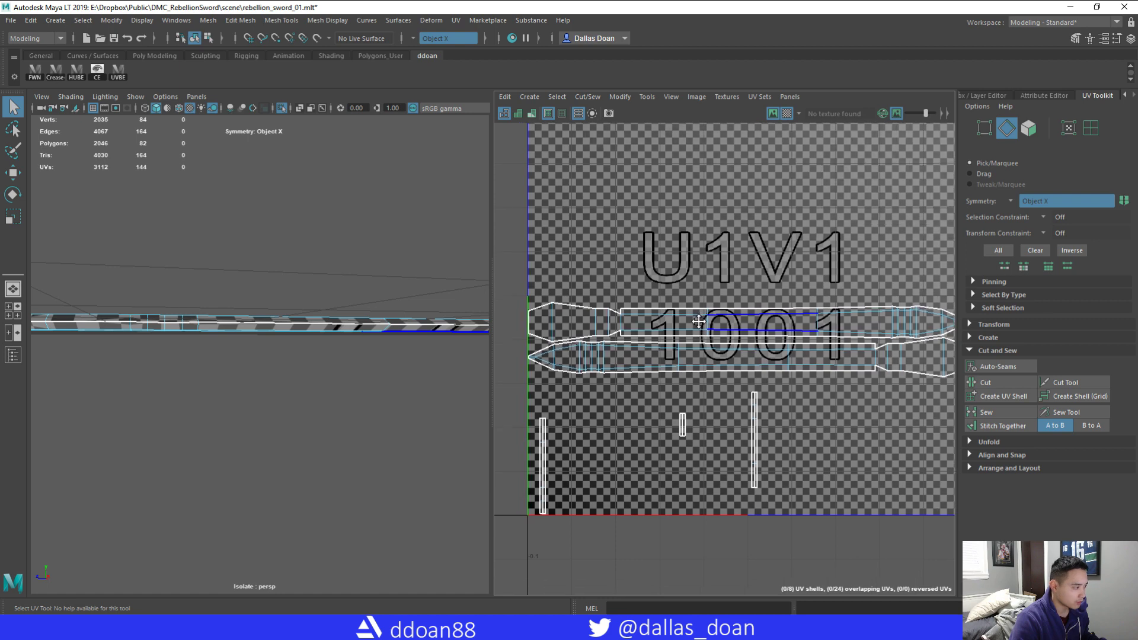
pyautogui.scroll(-2, 794, 297)
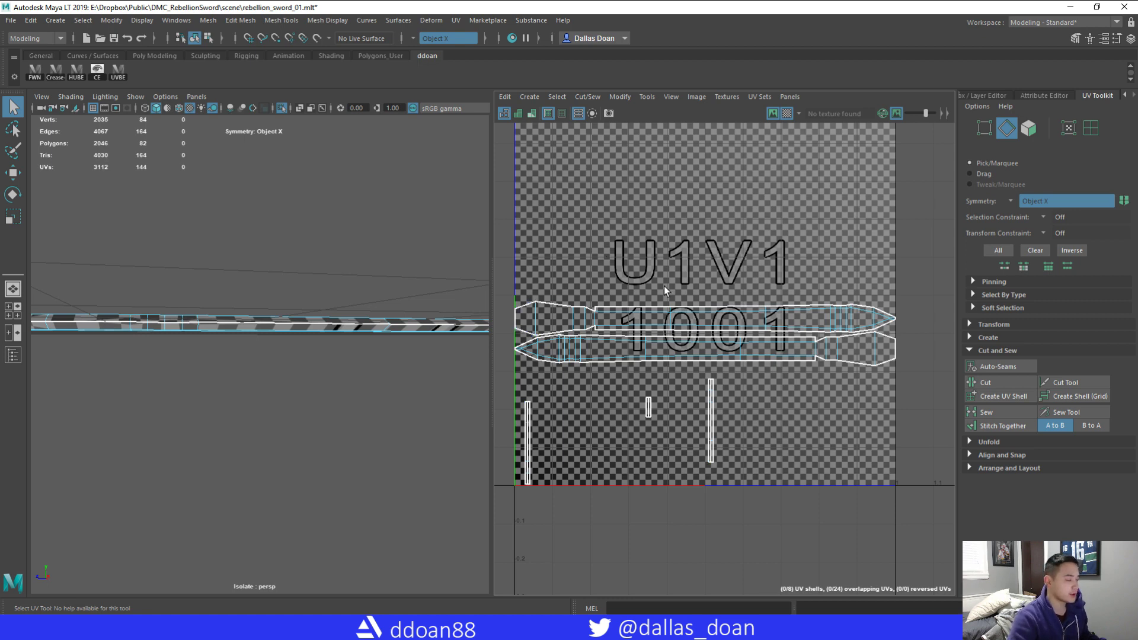
pyautogui.scroll(-2, 712, 376)
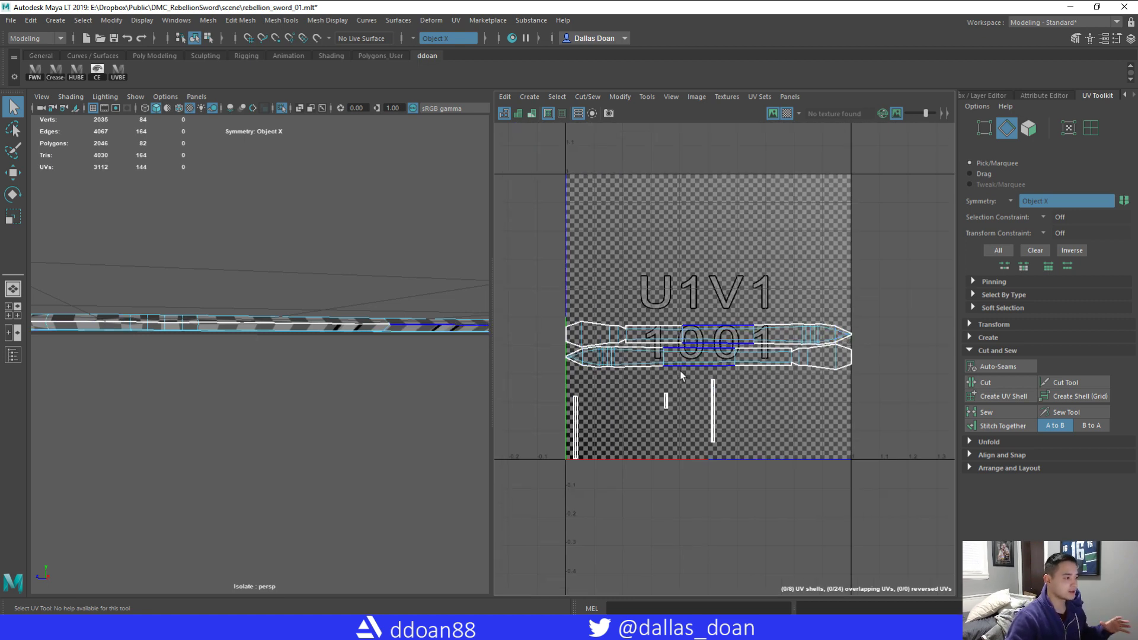
# - End the blade isolation and select all sword parts in object mode to review their combined UV layout
pyautogui.keyDown('alt'); pyautogui.moveTo(330, 378); pyautogui.dragTo(329, 406); pyautogui.keyUp('alt')
pyautogui.hotkey('ctrl', '1')
pyautogui.scroll(-3, 329, 405)
pyautogui.moveTo(371, 307); pyautogui.dragTo(357, 373, button='right')
pyautogui.scroll(-3, 360, 359)
pyautogui.moveTo(237, 247); pyautogui.dragTo(328, 401)
pyautogui.scroll(3, 412, 454)
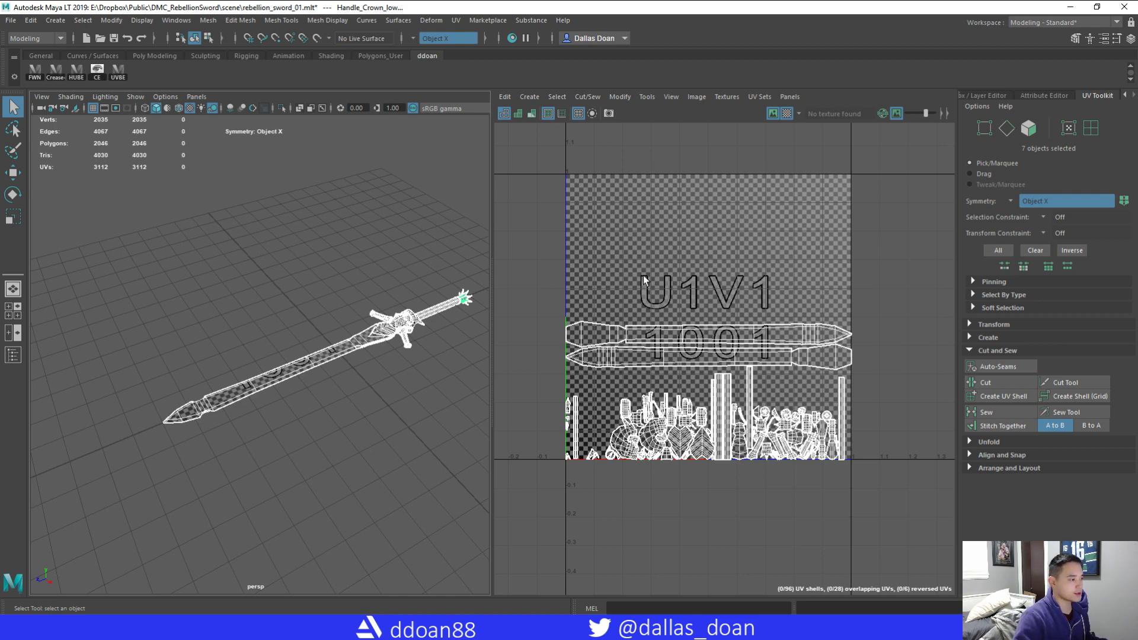
pyautogui.scroll(2, 660, 331)
pyautogui.keyDown('alt'); pyautogui.moveTo(671, 357); pyautogui.dragTo(692, 352, button='middle'); pyautogui.keyUp('alt')
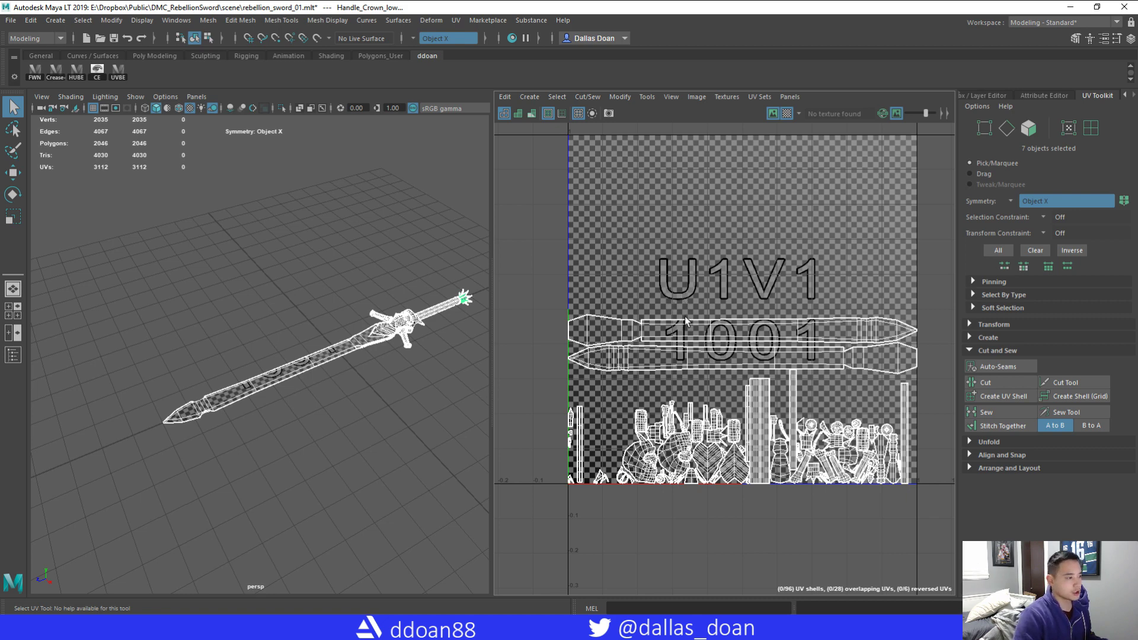
pyautogui.keyDown('alt'); pyautogui.moveTo(685, 320); pyautogui.dragTo(674, 344, button='middle'); pyautogui.keyUp('alt')
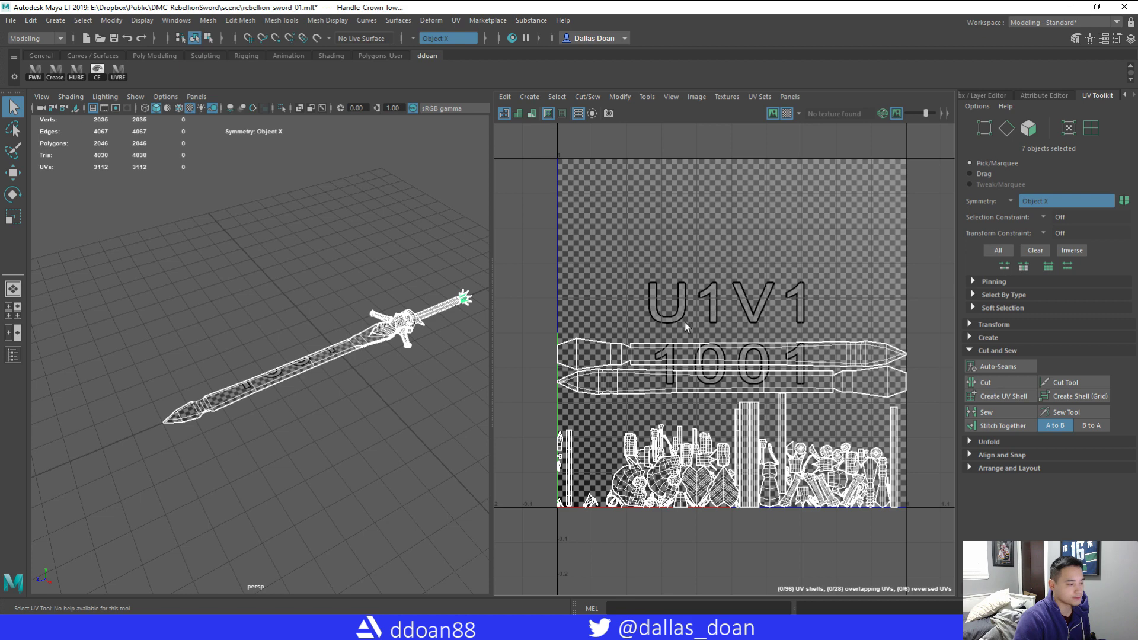
pyautogui.scroll(3, 685, 322)
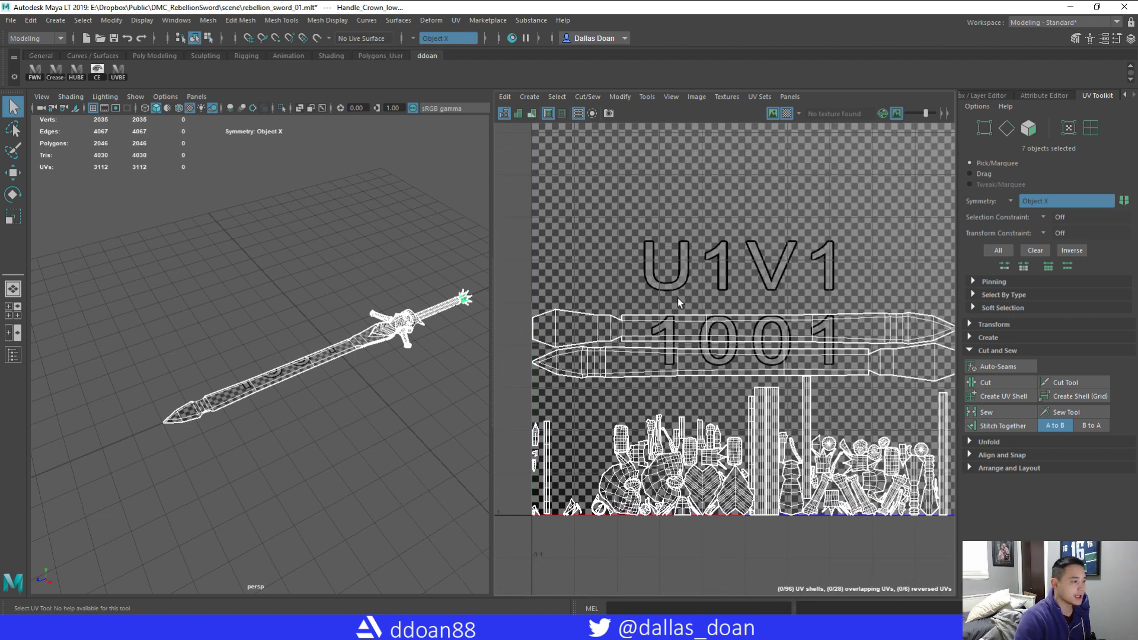
pyautogui.scroll(-2, 679, 301)
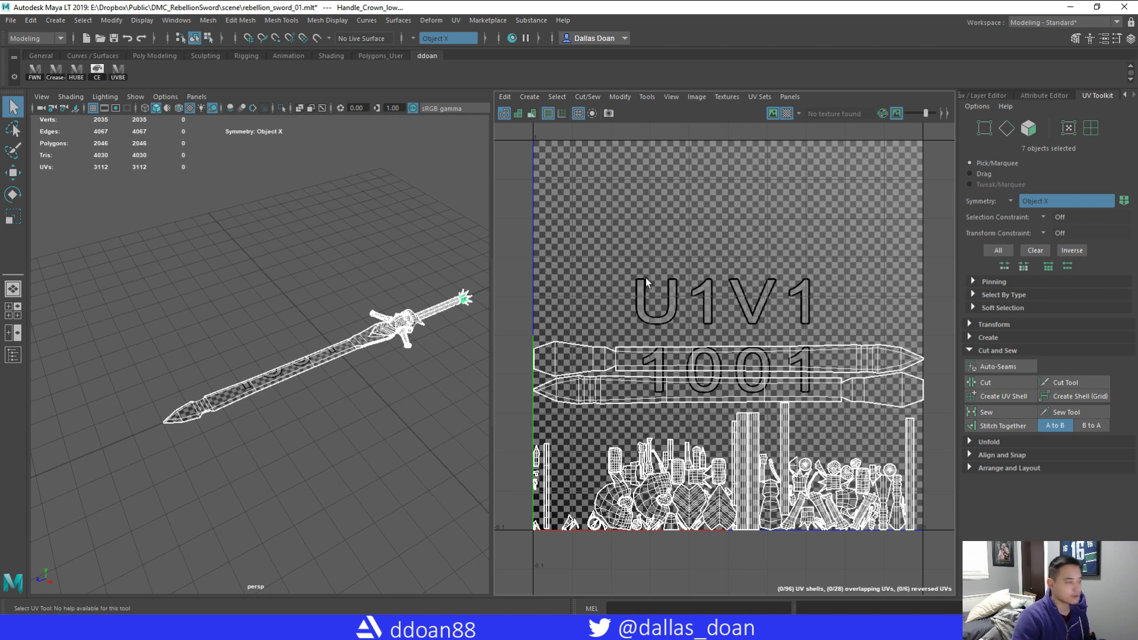
# - Select all faces of the blade again and isolate the blade in the viewport
pyautogui.keyDown('alt'); pyautogui.moveTo(294, 349); pyautogui.dragTo(343, 359); pyautogui.keyUp('alt')
pyautogui.keyDown('alt'); pyautogui.moveTo(344, 358); pyautogui.dragTo(370, 361, button='right'); pyautogui.keyUp('alt')
pyautogui.keyDown('alt'); pyautogui.moveTo(382, 361); pyautogui.dragTo(454, 332); pyautogui.keyUp('alt')
pyautogui.keyDown('alt'); pyautogui.moveTo(454, 332); pyautogui.dragTo(289, 390, button='middle'); pyautogui.keyUp('alt')
pyautogui.scroll(3, 585, 377)
pyautogui.scroll(3, 369, 373)
pyautogui.keyDown('alt'); pyautogui.moveTo(369, 372); pyautogui.dragTo(368, 305); pyautogui.keyUp('alt')
pyautogui.moveTo(278, 299); pyautogui.dragTo(278, 332, button='right')
pyautogui.click(297, 412)
pyautogui.doubleClick(297, 412)
pyautogui.hotkey('ctrl', '1')
# - Select the side and end edges outlining the blade's wide guard end and apply Move and Sew Edges
pyautogui.keyDown('alt'); pyautogui.moveTo(360, 410); pyautogui.dragTo(356, 383, button='middle'); pyautogui.keyUp('alt')
pyautogui.scroll(3, 350, 403)
pyautogui.keyDown('alt'); pyautogui.moveTo(339, 426); pyautogui.dragTo(268, 404); pyautogui.keyUp('alt')
pyautogui.moveTo(176, 302); pyautogui.dragTo(176, 270, button='right')
pyautogui.click(158, 336)
pyautogui.keyDown('shift'); pyautogui.click(241, 328); pyautogui.keyUp('shift')
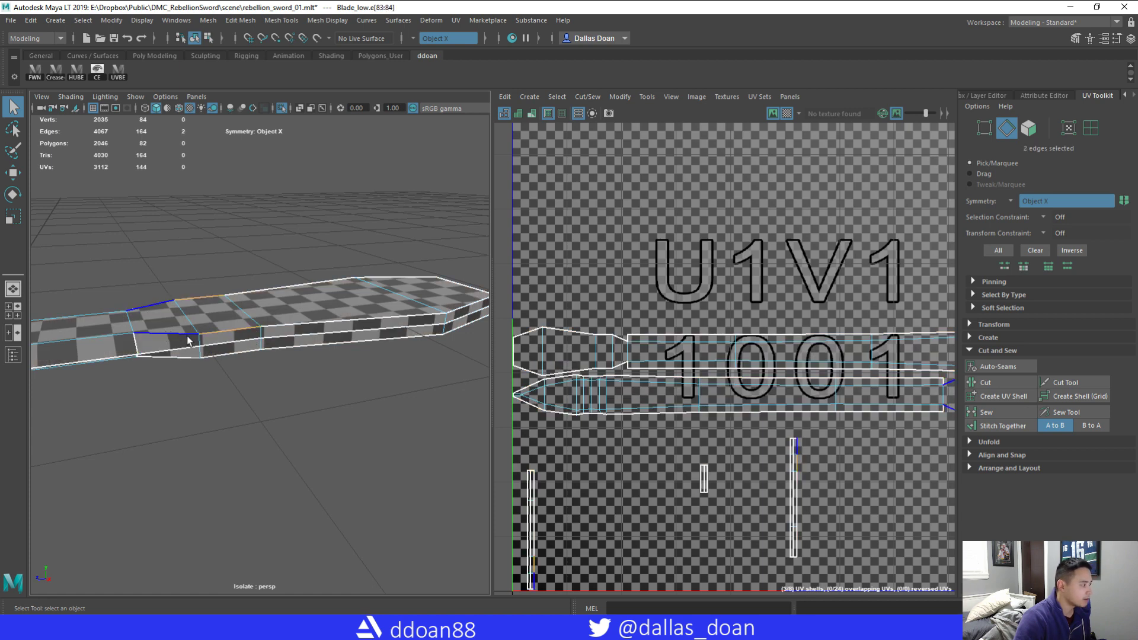
pyautogui.keyDown('shift'); pyautogui.click(138, 339); pyautogui.keyUp('shift')
pyautogui.keyDown('alt'); pyautogui.moveTo(165, 339); pyautogui.dragTo(148, 358); pyautogui.keyUp('alt')
pyautogui.keyDown('shift'); pyautogui.click(367, 332); pyautogui.keyUp('shift')
pyautogui.keyDown('alt'); pyautogui.moveTo(367, 333); pyautogui.dragTo(320, 376); pyautogui.keyUp('alt')
pyautogui.keyDown('shift'); pyautogui.click(363, 334); pyautogui.keyUp('shift')
pyautogui.keyDown('shift'); pyautogui.click(325, 380); pyautogui.keyUp('shift')
pyautogui.keyDown('shift'); pyautogui.click(361, 372); pyautogui.keyUp('shift')
pyautogui.keyDown('alt'); pyautogui.moveTo(361, 373); pyautogui.dragTo(308, 380); pyautogui.keyUp('alt')
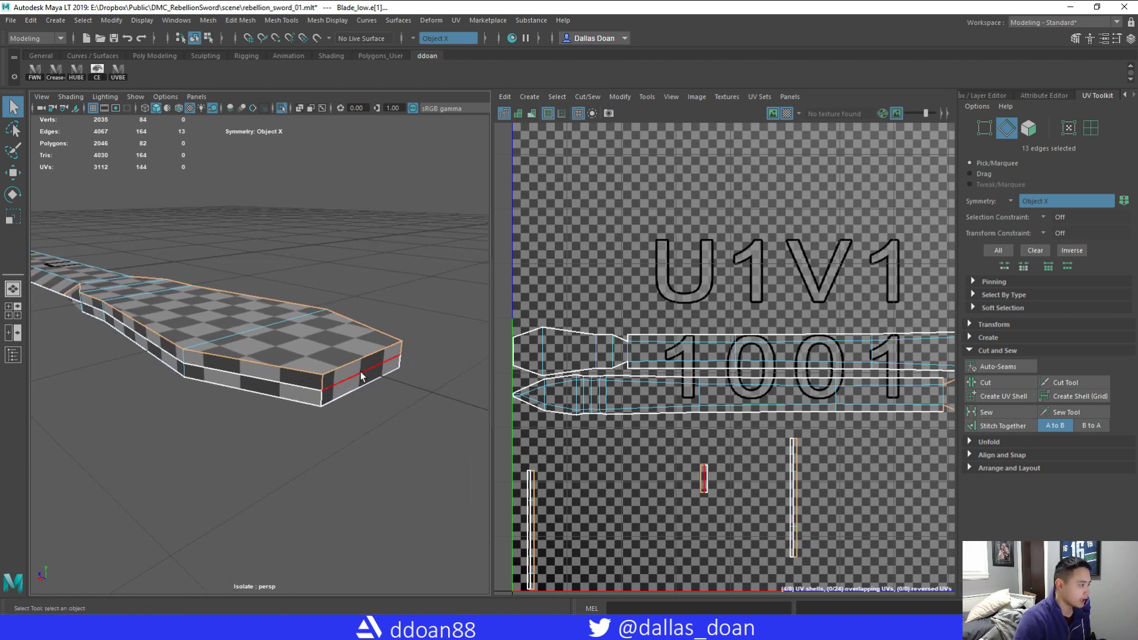
pyautogui.keyDown('shift'); pyautogui.click(323, 384); pyautogui.keyUp('shift')
pyautogui.keyDown('shift'); pyautogui.moveTo(647, 320); pyautogui.dragTo(651, 292, button='right'); pyautogui.keyUp('shift')
pyautogui.keyDown('alt'); pyautogui.moveTo(356, 386); pyautogui.dragTo(316, 381); pyautogui.keyUp('alt')
pyautogui.keyDown('alt'); pyautogui.moveTo(315, 382); pyautogui.dragTo(336, 385, button='middle'); pyautogui.keyUp('alt')
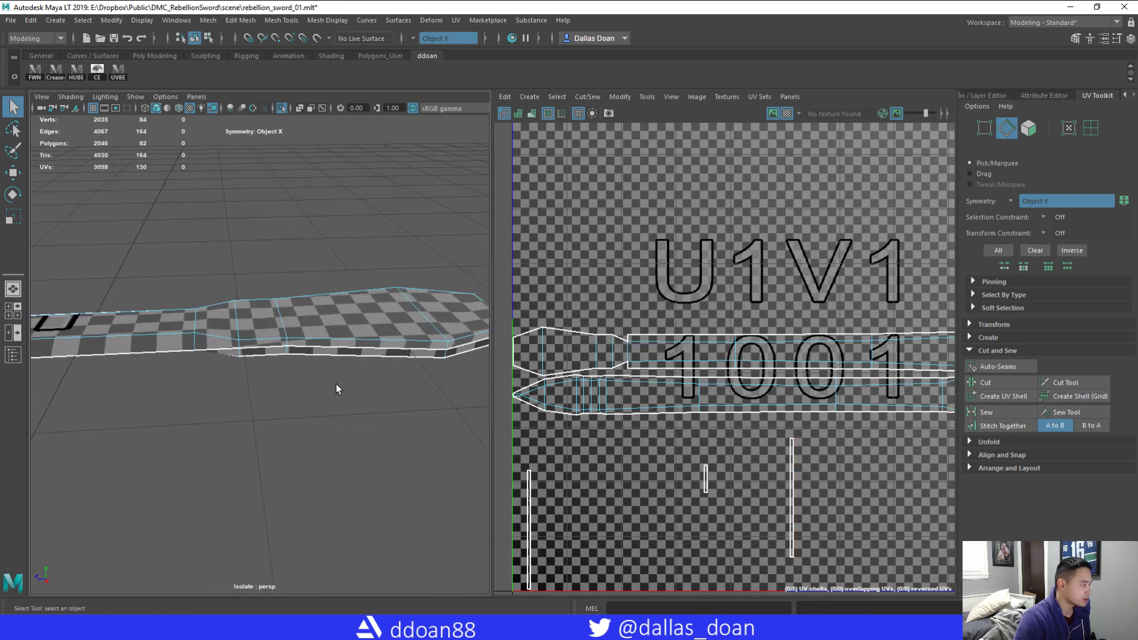
# - Select all UVs of the lower blade shell in the UV layout and unfold the shell
pyautogui.keyDown('alt'); pyautogui.moveTo(645, 364); pyautogui.dragTo(608, 364, button='middle'); pyautogui.keyUp('alt')
pyautogui.moveTo(550, 320); pyautogui.dragTo(571, 318, button='right')
pyautogui.doubleClick(588, 334)
pyautogui.keyDown('alt'); pyautogui.moveTo(704, 383); pyautogui.dragTo(663, 383, button='right'); pyautogui.keyUp('alt')
pyautogui.keyDown('alt'); pyautogui.moveTo(663, 382); pyautogui.dragTo(610, 376, button='middle'); pyautogui.keyUp('alt')
pyautogui.doubleClick(623, 362)
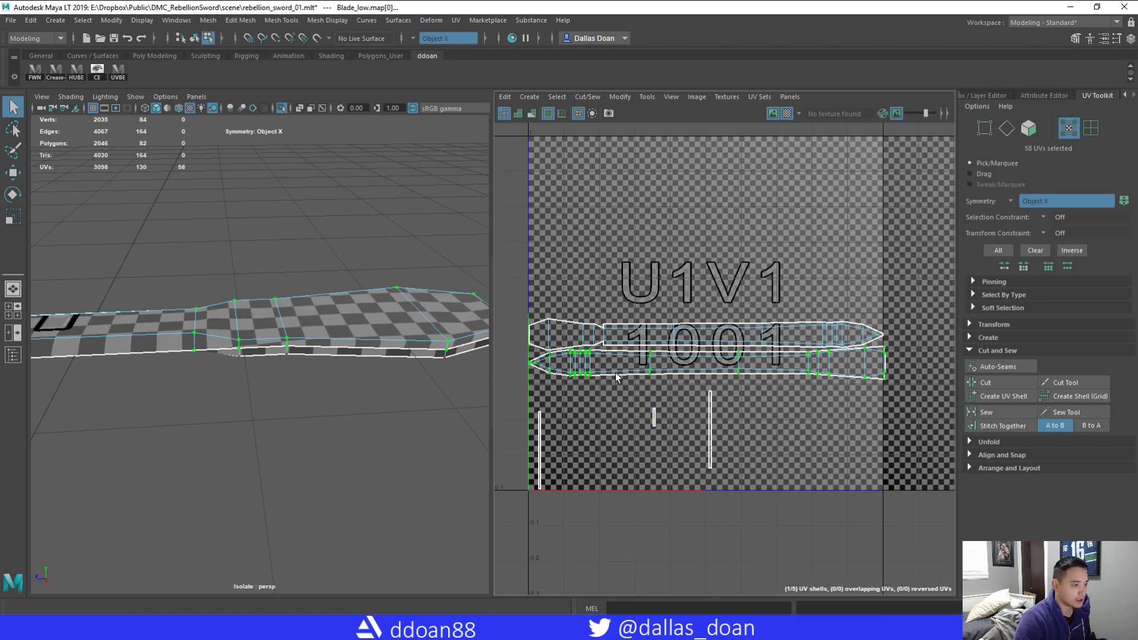
pyautogui.click(981, 439)
pyautogui.click(1011, 473)
# - Select the entire upper blade shell in the UV layout and unfold it
pyautogui.scroll(2, 798, 428)
pyautogui.keyDown('alt'); pyautogui.moveTo(906, 402); pyautogui.dragTo(759, 449); pyautogui.keyUp('alt')
pyautogui.scroll(4, 764, 450)
pyautogui.keyDown('alt'); pyautogui.moveTo(522, 409); pyautogui.dragTo(916, 435, button='middle'); pyautogui.keyUp('alt')
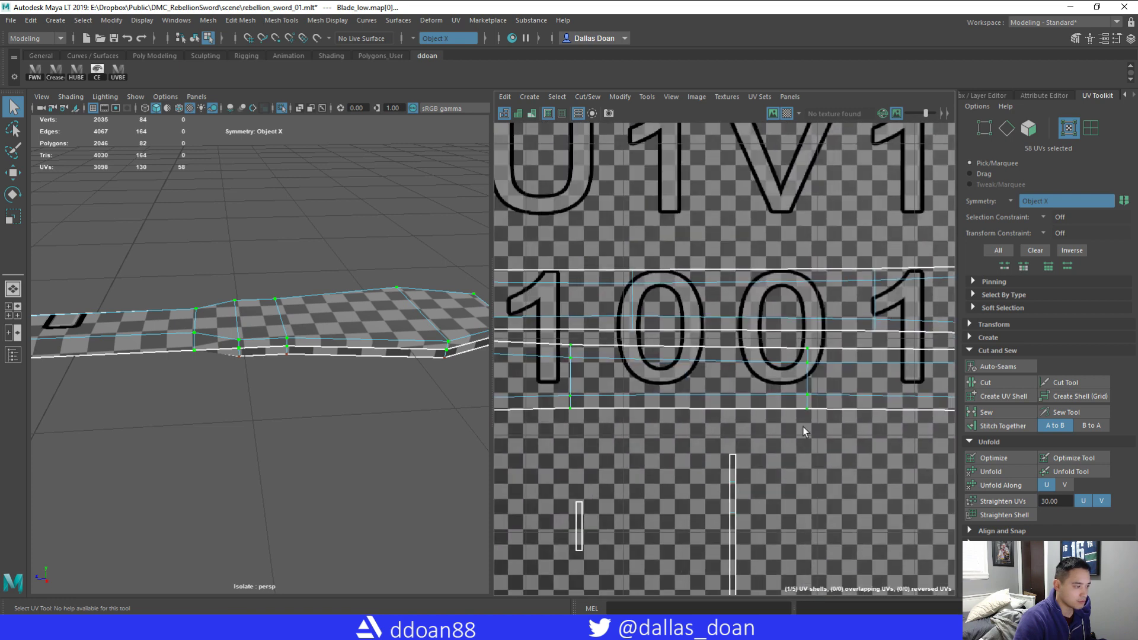
pyautogui.keyDown('alt'); pyautogui.moveTo(593, 417); pyautogui.dragTo(749, 426, button='middle'); pyautogui.keyUp('alt')
pyautogui.keyDown('alt'); pyautogui.moveTo(621, 411); pyautogui.dragTo(843, 437, button='middle'); pyautogui.keyUp('alt')
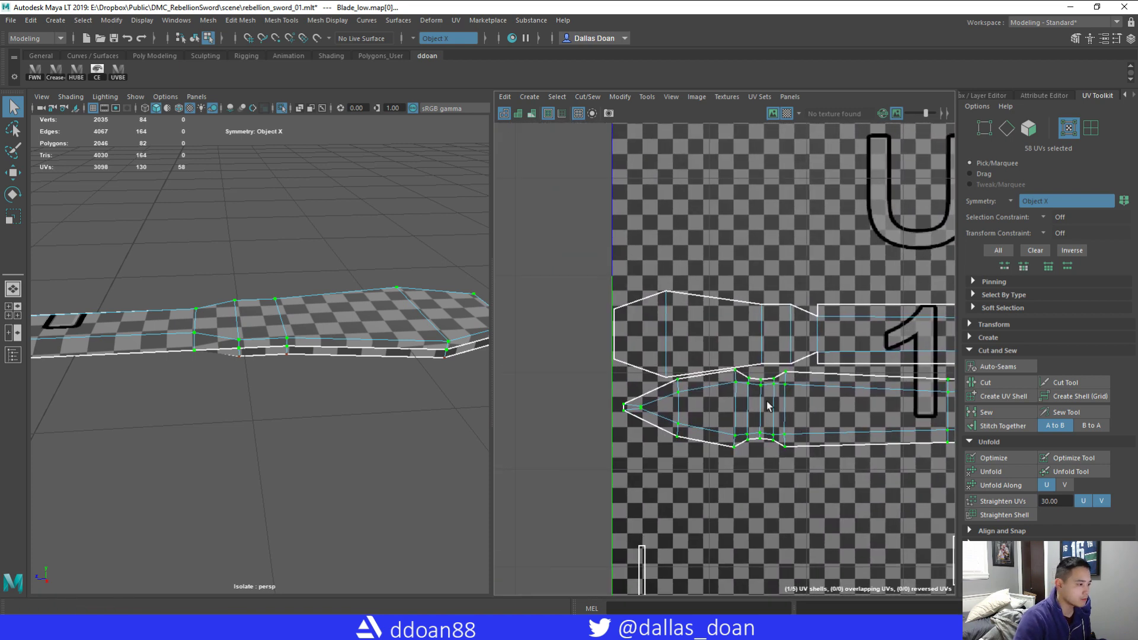
pyautogui.keyDown('alt'); pyautogui.moveTo(847, 389); pyautogui.dragTo(747, 397); pyautogui.keyUp('alt')
pyautogui.moveTo(674, 323); pyautogui.dragTo(756, 337)
pyautogui.keyDown('alt'); pyautogui.moveTo(756, 337); pyautogui.dragTo(746, 349, button='middle'); pyautogui.keyUp('alt')
pyautogui.scroll(-3, 852, 401)
pyautogui.keyDown('alt'); pyautogui.moveTo(926, 396); pyautogui.dragTo(783, 392, button='middle'); pyautogui.keyUp('alt')
pyautogui.scroll(-2, 859, 399)
pyautogui.keyDown('alt'); pyautogui.moveTo(890, 402); pyautogui.dragTo(793, 399, button='middle'); pyautogui.keyUp('alt')
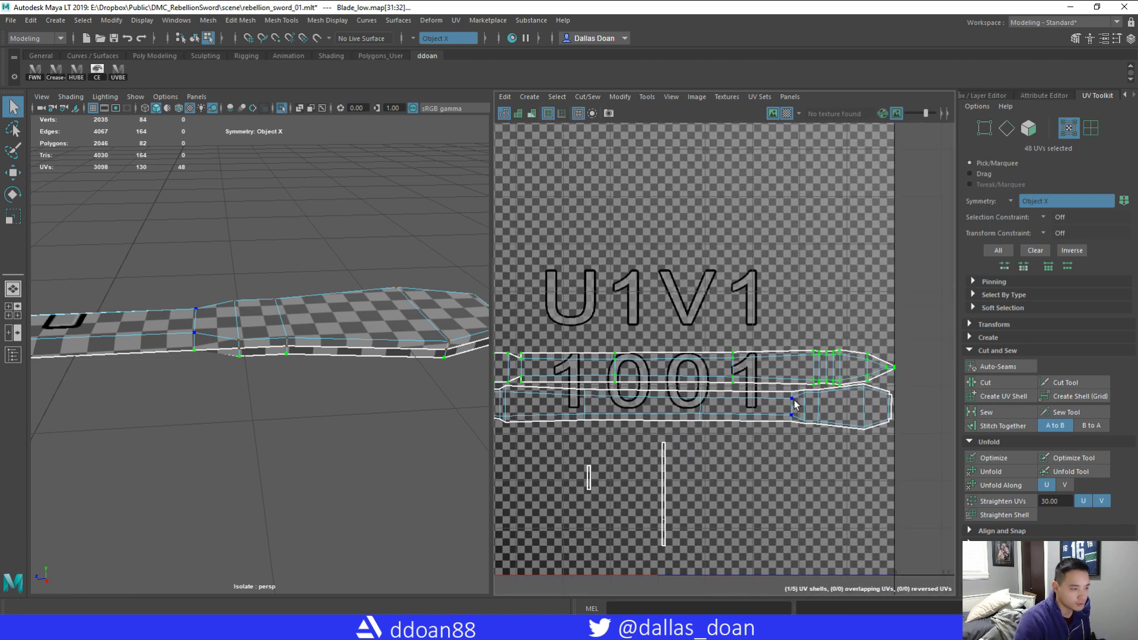
pyautogui.click(989, 473)
# - Move the lower blade shell slightly down from the upper one and rotate it slightly to level it
pyautogui.keyDown('alt'); pyautogui.moveTo(651, 437); pyautogui.dragTo(697, 434, button='middle'); pyautogui.keyUp('alt')
pyautogui.scroll(3, 688, 422)
pyautogui.moveTo(597, 393); pyautogui.dragTo(622, 421)
pyautogui.keyDown('alt'); pyautogui.moveTo(639, 413); pyautogui.dragTo(678, 416, button='middle'); pyautogui.keyUp('alt')
pyautogui.keyDown('ctrl'); pyautogui.moveTo(678, 416); pyautogui.dragTo(735, 411, button='right'); pyautogui.keyUp('ctrl')
pyautogui.keyDown('alt'); pyautogui.moveTo(820, 403); pyautogui.dragTo(714, 414, button='middle'); pyautogui.keyUp('alt')
pyautogui.press('w')
pyautogui.scroll(-3, 840, 419)
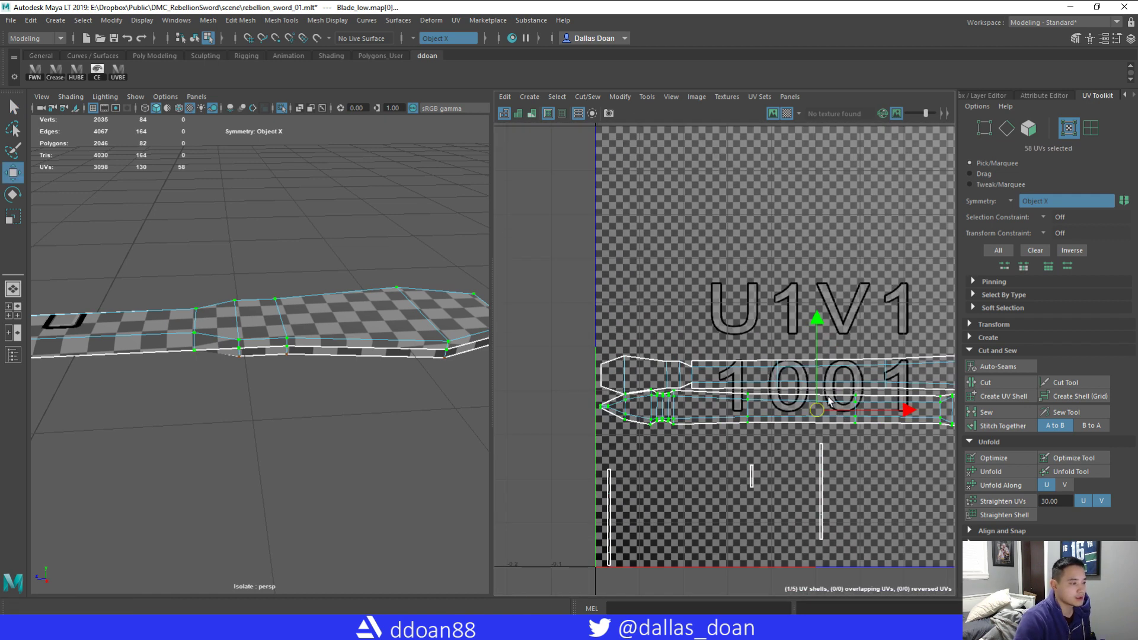
pyautogui.moveTo(819, 321); pyautogui.dragTo(819, 325)
pyautogui.keyDown('alt'); pyautogui.moveTo(845, 352); pyautogui.dragTo(740, 365, button='middle'); pyautogui.keyUp('alt')
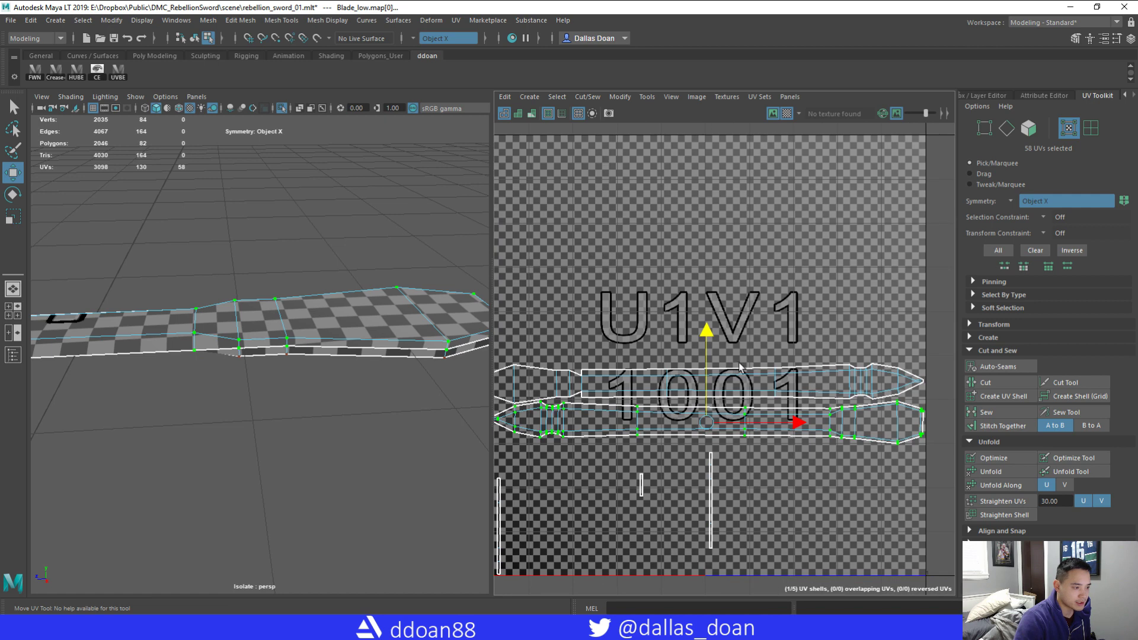
pyautogui.press('e')
pyautogui.moveTo(780, 380); pyautogui.dragTo(775, 377)
pyautogui.moveTo(770, 379)
pyautogui.keyDown('alt'); pyautogui.mouseDown(button='middle')
pyautogui.moveTo(818, 374)
pyautogui.moveTo(761, 388)
pyautogui.mouseUp(button='middle'); pyautogui.keyUp('alt')
pyautogui.press('w')
# - Select the edges joining the leftover narrow side strips to the blade and apply Move and Sew Edges
pyautogui.keyDown('alt'); pyautogui.moveTo(359, 401); pyautogui.dragTo(312, 358); pyautogui.keyUp('alt')
pyautogui.keyDown('alt'); pyautogui.moveTo(312, 358); pyautogui.dragTo(302, 358, button='middle'); pyautogui.keyUp('alt')
pyautogui.keyDown('alt'); pyautogui.moveTo(302, 358); pyautogui.dragTo(370, 337); pyautogui.keyUp('alt')
pyautogui.moveTo(370, 337); pyautogui.dragTo(392, 279, button='right')
pyautogui.keyDown('alt'); pyautogui.moveTo(346, 333); pyautogui.dragTo(376, 359); pyautogui.keyUp('alt')
pyautogui.keyDown('shift'); pyautogui.click(369, 349); pyautogui.keyUp('shift')
pyautogui.keyDown('alt'); pyautogui.moveTo(303, 356); pyautogui.dragTo(354, 358); pyautogui.keyUp('alt')
pyautogui.keyDown('shift'); pyautogui.click(305, 352); pyautogui.keyUp('shift')
pyautogui.keyDown('shift'); pyautogui.click(252, 355); pyautogui.keyUp('shift')
pyautogui.keyDown('alt'); pyautogui.moveTo(251, 354); pyautogui.dragTo(442, 383); pyautogui.keyUp('alt')
pyautogui.keyDown('shift'); pyautogui.click(358, 371); pyautogui.keyUp('shift')
pyautogui.keyDown('shift'); pyautogui.moveTo(661, 298); pyautogui.dragTo(645, 283, button='right'); pyautogui.keyUp('shift')
# - Select each of the two blade shells in turn and unfold both
pyautogui.keyDown('alt'); pyautogui.moveTo(472, 367); pyautogui.dragTo(464, 367); pyautogui.keyUp('alt')
pyautogui.keyDown('alt'); pyautogui.moveTo(638, 358); pyautogui.dragTo(739, 348, button='middle'); pyautogui.keyUp('alt')
pyautogui.moveTo(653, 335); pyautogui.dragTo(689, 340, button='right')
pyautogui.keyDown('alt'); pyautogui.moveTo(682, 351); pyautogui.dragTo(633, 351, button='middle'); pyautogui.keyUp('alt')
pyautogui.doubleClick(708, 353)
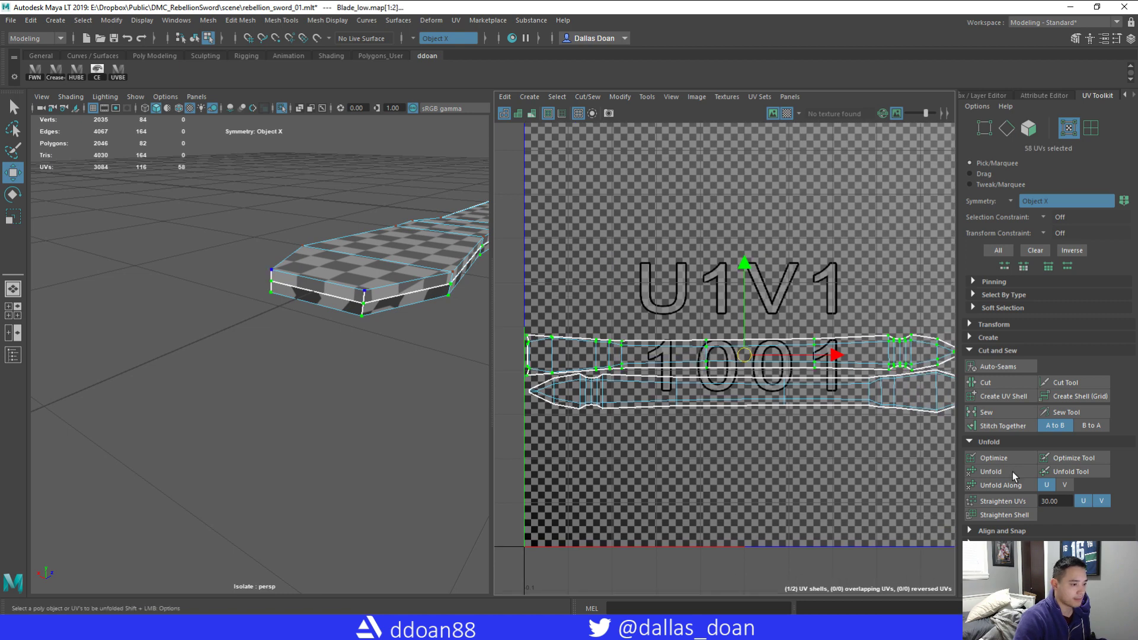
pyautogui.click(987, 468)
pyautogui.click(664, 403)
pyautogui.doubleClick(676, 388)
pyautogui.keyDown('alt'); pyautogui.moveTo(650, 407); pyautogui.dragTo(663, 415, button='middle'); pyautogui.keyUp('alt')
pyautogui.click(1007, 472)
# - Move the unfolded lower blade shell slightly down to separate it from the upper shell
pyautogui.keyDown('alt'); pyautogui.moveTo(826, 420); pyautogui.dragTo(779, 420, button='middle'); pyautogui.keyUp('alt')
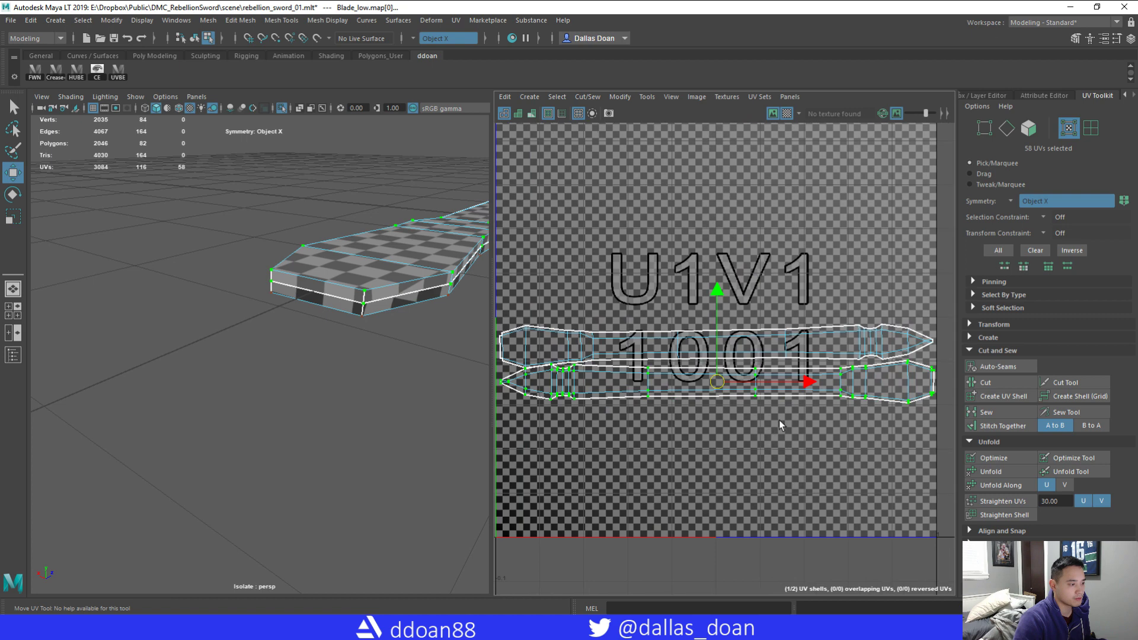
pyautogui.moveTo(716, 296); pyautogui.dragTo(715, 302)
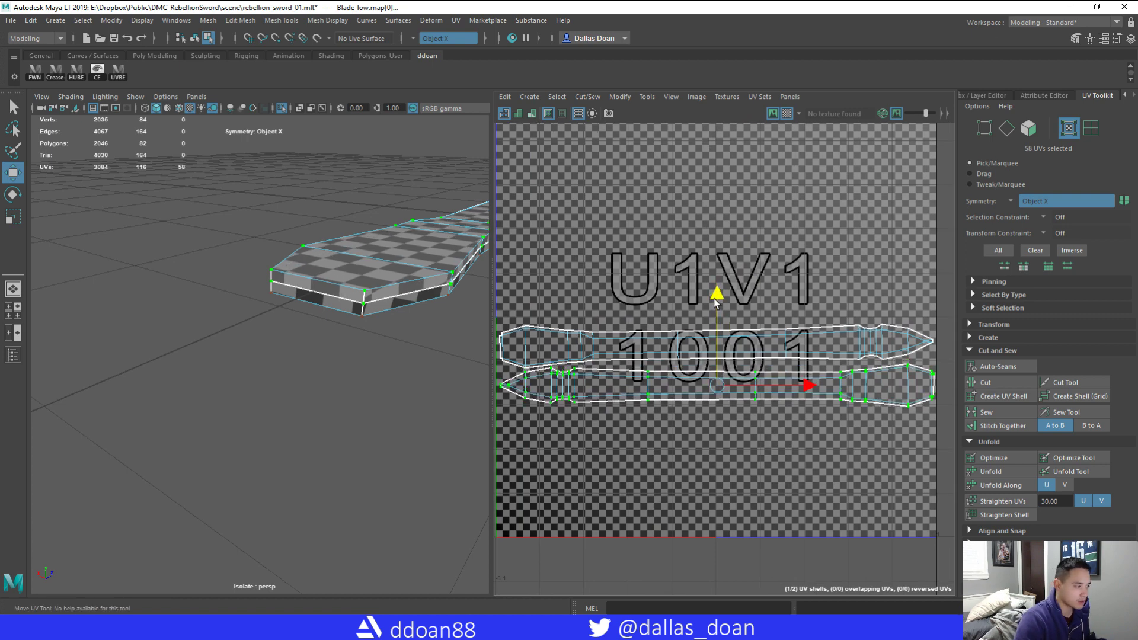
pyautogui.keyDown('alt'); pyautogui.moveTo(716, 302); pyautogui.dragTo(680, 307, button='middle'); pyautogui.keyUp('alt')
# - Check the checker pattern along the blade, end its isolation and return to object mode
pyautogui.keyDown('alt'); pyautogui.moveTo(325, 330); pyautogui.dragTo(363, 330); pyautogui.keyUp('alt')
pyautogui.moveTo(379, 303); pyautogui.dragTo(373, 377, button='right')
pyautogui.keyDown('alt'); pyautogui.moveTo(663, 351); pyautogui.dragTo(735, 360, button='middle'); pyautogui.keyUp('alt')
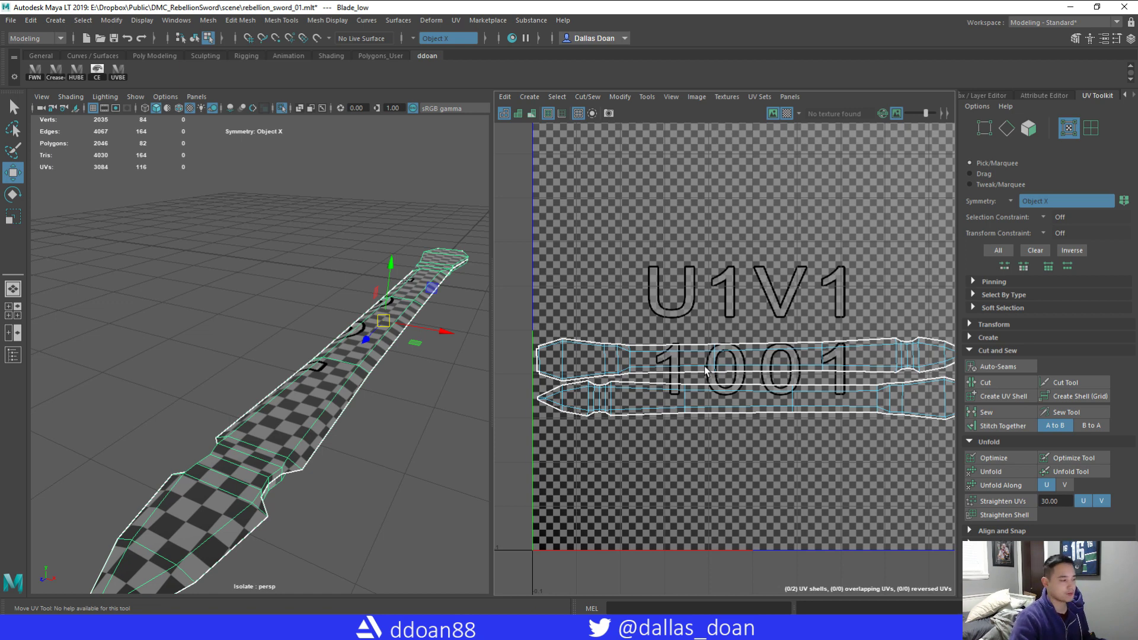
pyautogui.moveTo(723, 391)
pyautogui.keyDown('alt'); pyautogui.mouseDown(button='middle')
pyautogui.moveTo(788, 394)
pyautogui.moveTo(718, 373)
pyautogui.mouseUp(button='middle'); pyautogui.keyUp('alt')
pyautogui.keyDown('alt'); pyautogui.moveTo(415, 367); pyautogui.dragTo(385, 324); pyautogui.keyUp('alt')
pyautogui.press('f')
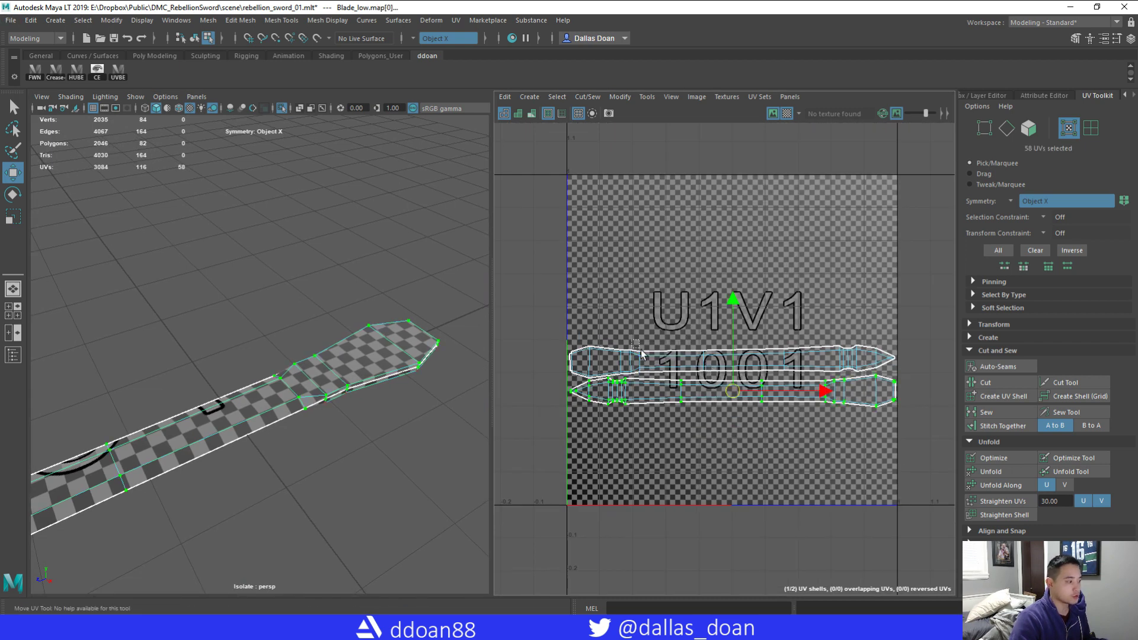
pyautogui.keyDown('alt'); pyautogui.moveTo(435, 362); pyautogui.dragTo(297, 339); pyautogui.keyUp('alt')
pyautogui.hotkey('ctrl', '1')
pyautogui.moveTo(300, 302); pyautogui.dragTo(293, 373, button='right')
pyautogui.keyDown('alt'); pyautogui.moveTo(292, 373); pyautogui.dragTo(397, 366); pyautogui.keyUp('alt')
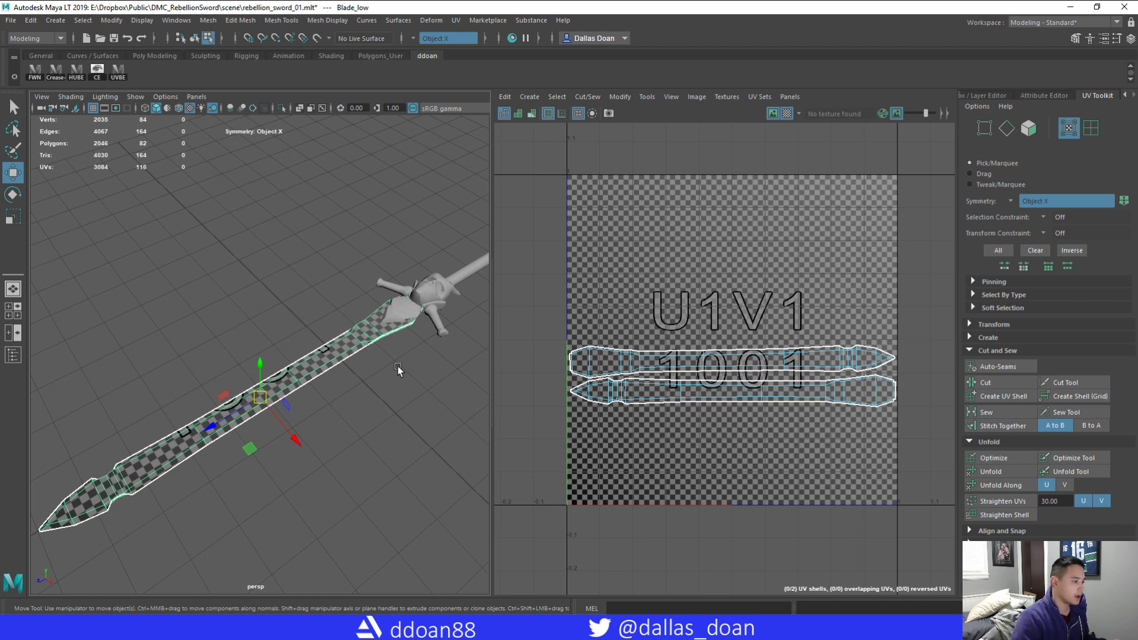
pyautogui.keyDown('alt'); pyautogui.moveTo(648, 354); pyautogui.dragTo(620, 355, button='middle'); pyautogui.keyUp('alt')
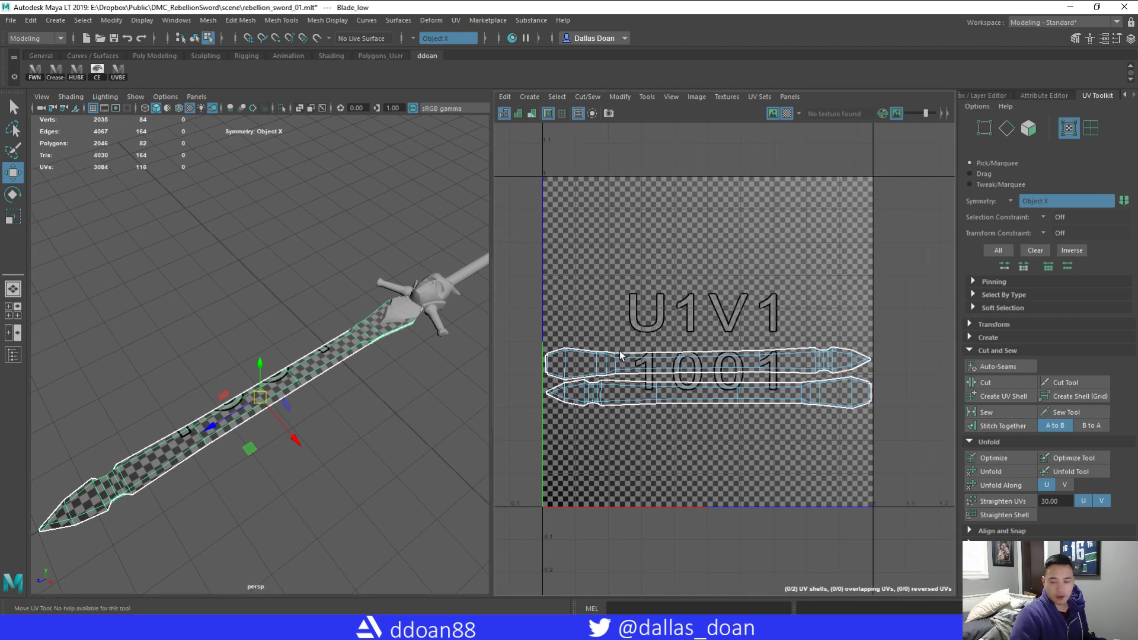
# - Examine the ridged ornament at the blade's guard end, its UV shells and how it sits on the sword
pyautogui.keyDown('alt'); pyautogui.moveTo(319, 333); pyautogui.dragTo(258, 244); pyautogui.keyUp('alt')
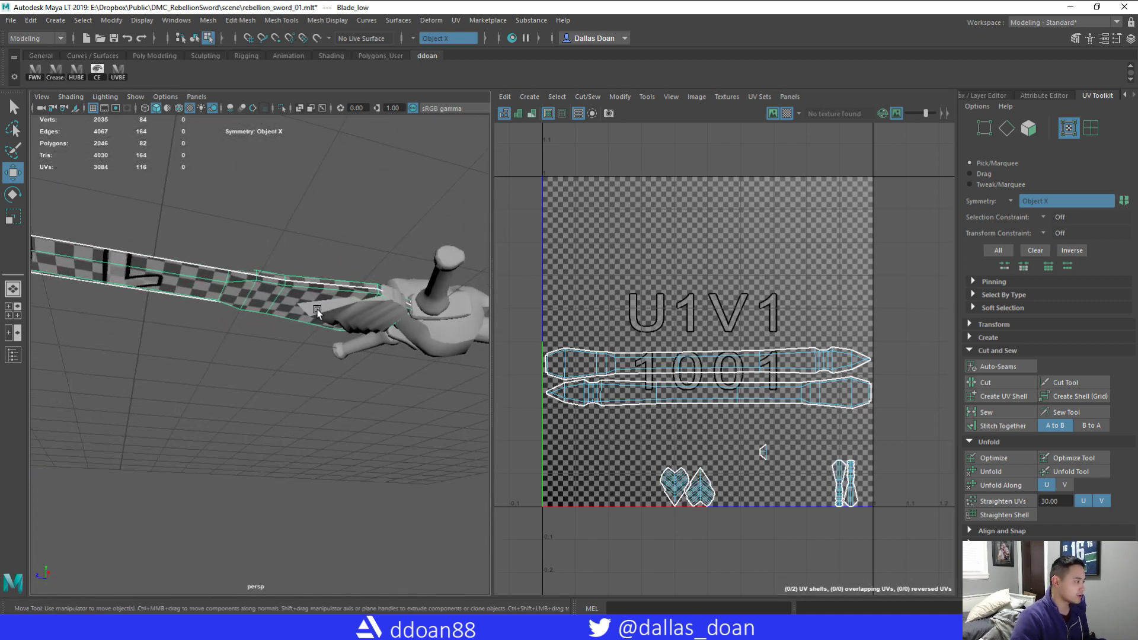
pyautogui.press('F8')
pyautogui.click(328, 327)
pyautogui.press('f')
pyautogui.keyDown('alt'); pyautogui.moveTo(353, 314); pyautogui.dragTo(351, 370); pyautogui.keyUp('alt')
pyautogui.scroll(-4, 351, 370)
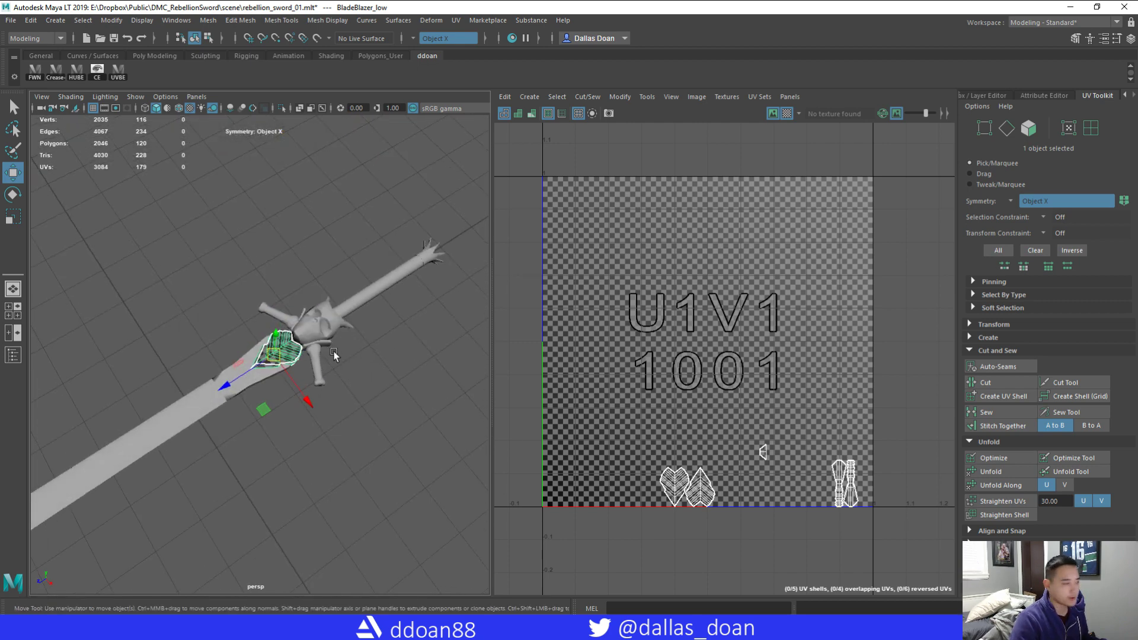
pyautogui.keyDown('alt'); pyautogui.moveTo(333, 355); pyautogui.dragTo(392, 356, button='middle'); pyautogui.keyUp('alt')
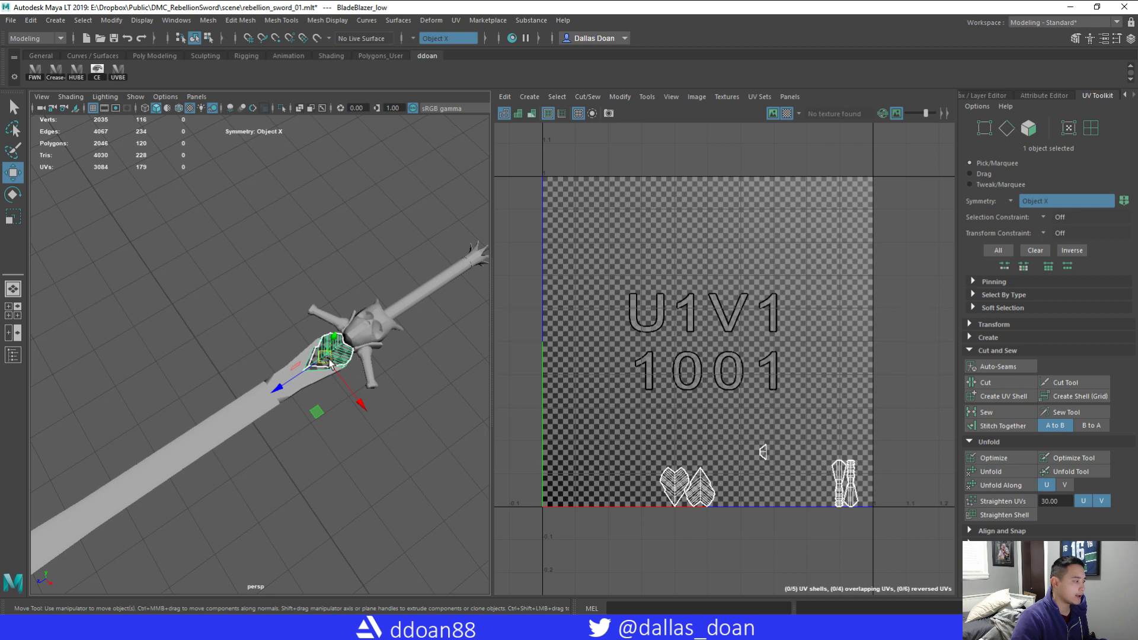
pyautogui.keyDown('alt'); pyautogui.moveTo(331, 364); pyautogui.dragTo(300, 381); pyautogui.keyUp('alt')
pyautogui.scroll(-6, 300, 381)
pyautogui.keyDown('alt'); pyautogui.moveTo(301, 364); pyautogui.dragTo(337, 353, button='middle'); pyautogui.keyUp('alt')
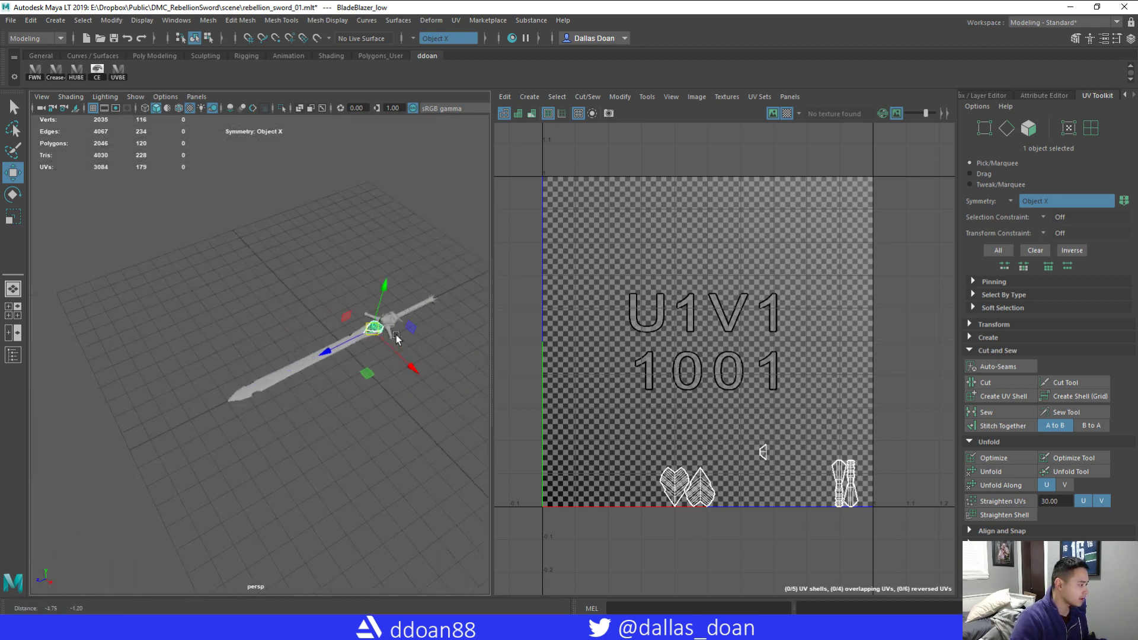
pyautogui.scroll(5, 327, 375)
pyautogui.keyDown('alt'); pyautogui.moveTo(326, 376); pyautogui.dragTo(281, 348); pyautogui.keyUp('alt')
pyautogui.keyDown('alt'); pyautogui.moveTo(417, 392); pyautogui.dragTo(218, 368); pyautogui.keyUp('alt')
pyautogui.click(351, 330)
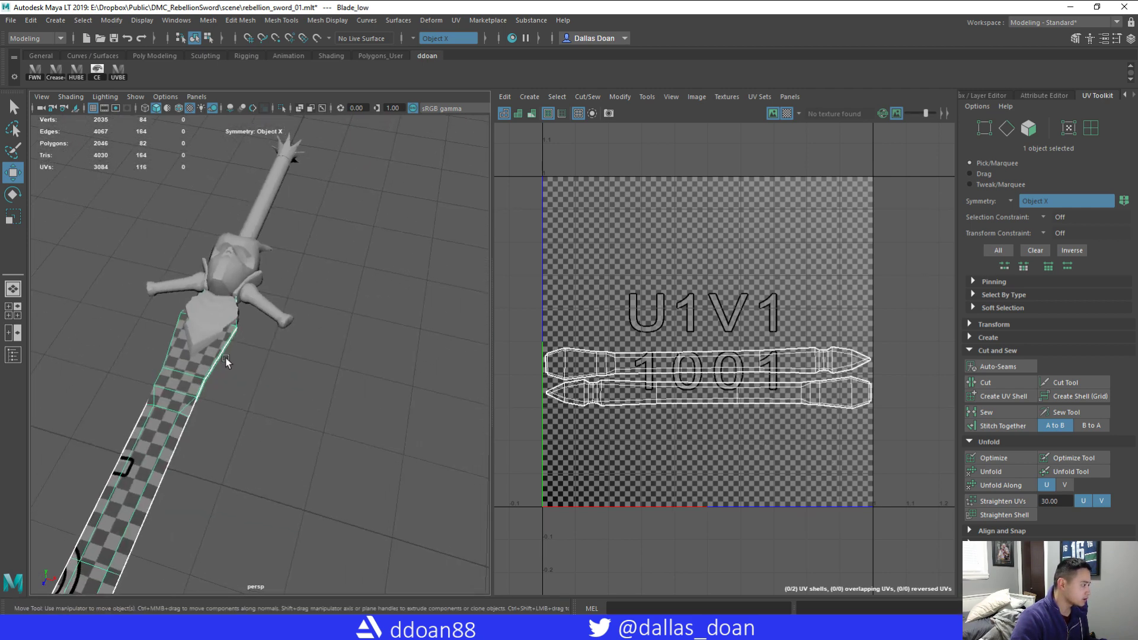
# - Select the ridged ornament at the blade's base, frame it and isolate it in the viewport
pyautogui.click(212, 329)
pyautogui.press('f')
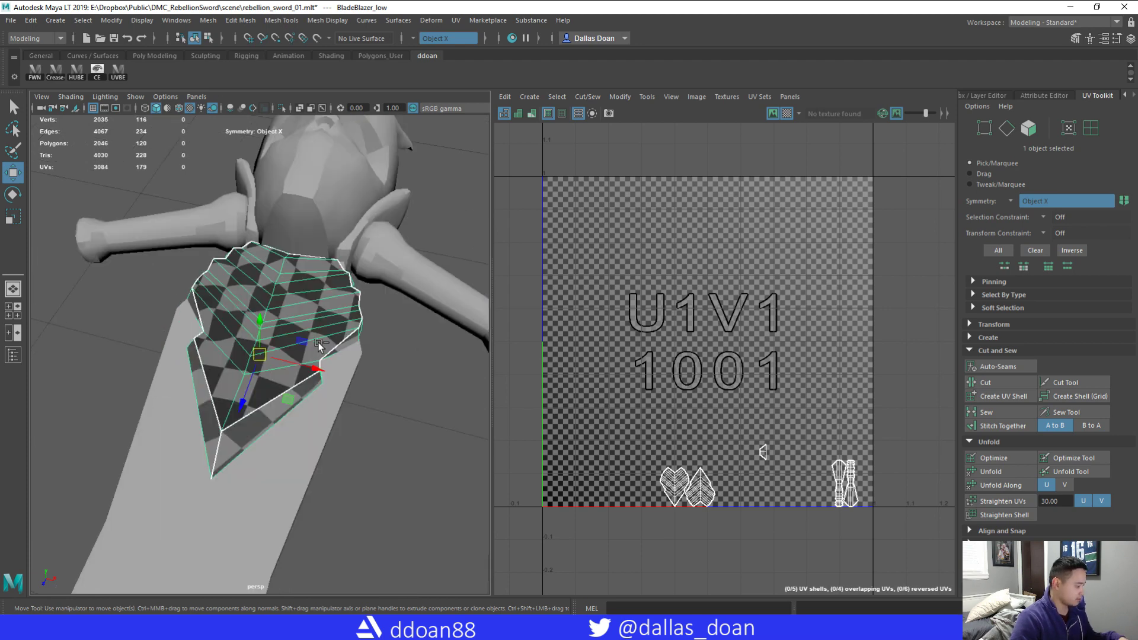
pyautogui.hotkey('ctrl', '1')
# - Cut the ornament's UVs along the edge loop running around the middle of its side faces
pyautogui.keyDown('alt'); pyautogui.moveTo(319, 346); pyautogui.dragTo(359, 331); pyautogui.keyUp('alt')
pyautogui.moveTo(244, 304); pyautogui.dragTo(250, 258, button='right')
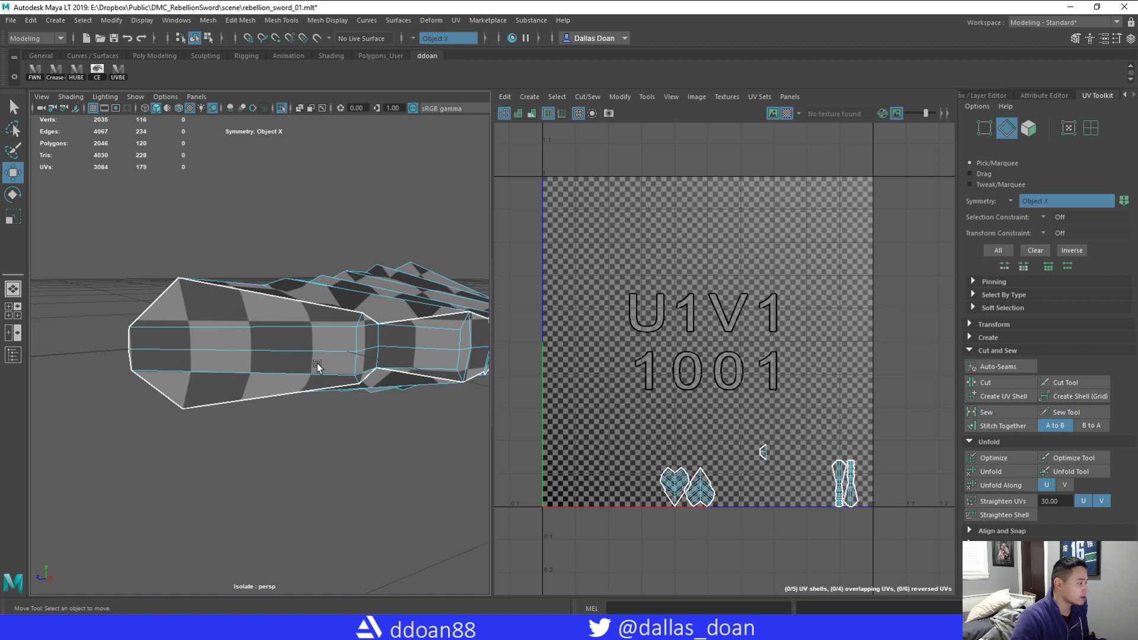
pyautogui.keyDown('alt'); pyautogui.moveTo(313, 357); pyautogui.dragTo(751, 341); pyautogui.keyUp('alt')
pyautogui.moveTo(828, 304); pyautogui.dragTo(778, 317, button='right')
pyautogui.moveTo(368, 340)
pyautogui.keyDown('alt'); pyautogui.mouseDown()
pyautogui.moveTo(418, 349)
pyautogui.moveTo(409, 332)
pyautogui.moveTo(299, 374)
pyautogui.moveTo(251, 367)
pyautogui.moveTo(364, 335)
pyautogui.mouseUp(); pyautogui.keyUp('alt')
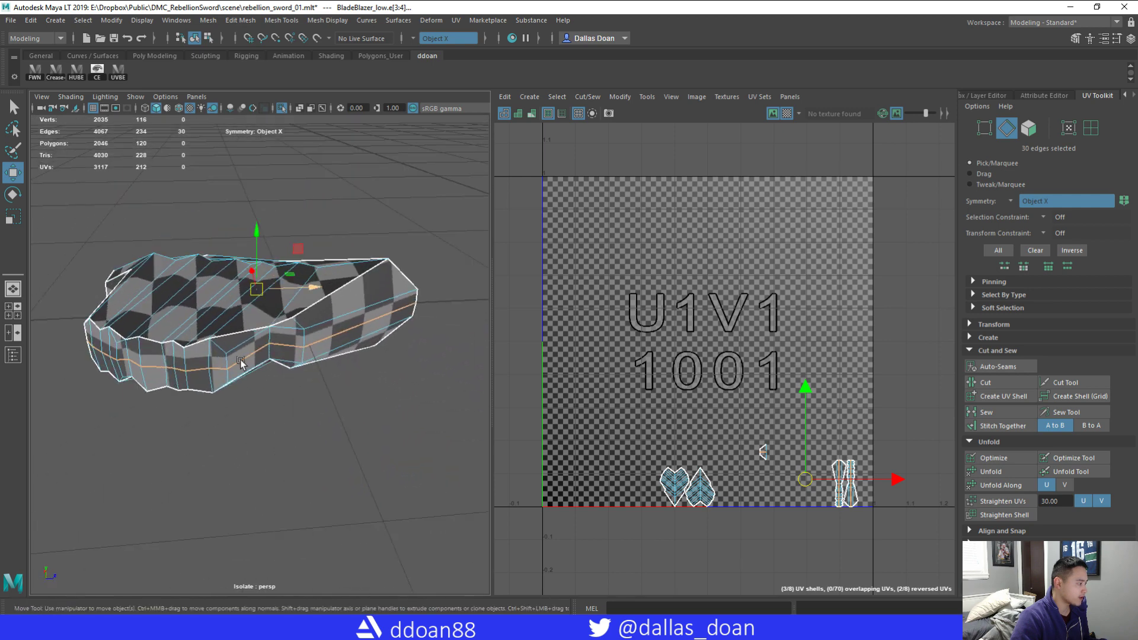
# - Inspect the ornament's new side seam and the edges around its side notches
pyautogui.keyDown('alt'); pyautogui.moveTo(310, 342); pyautogui.dragTo(335, 347); pyautogui.keyUp('alt')
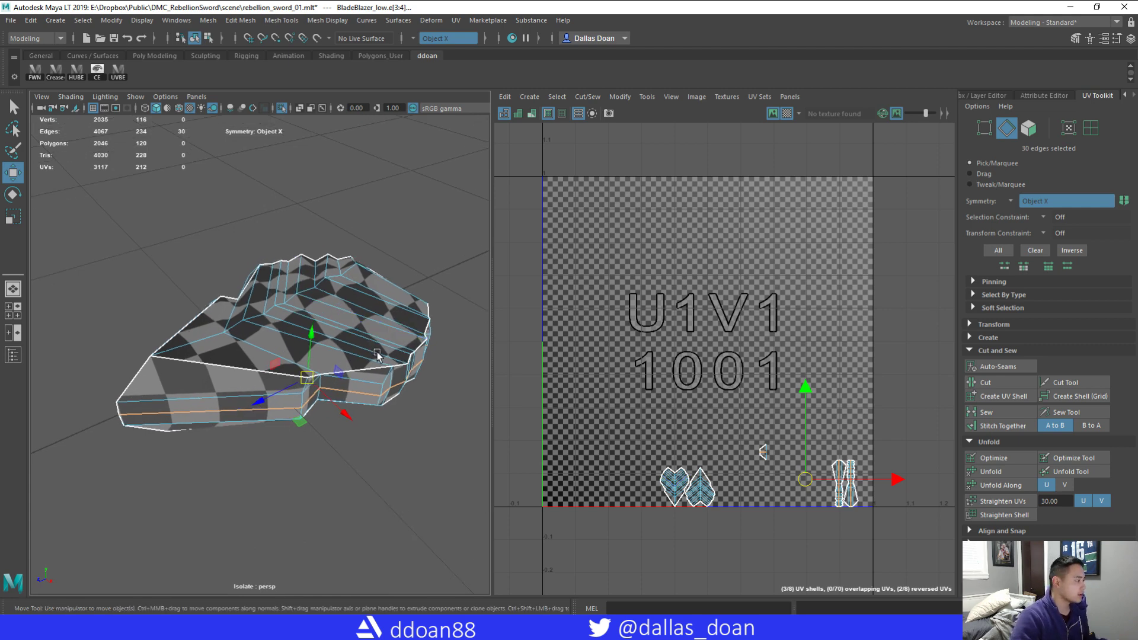
pyautogui.keyDown('alt'); pyautogui.moveTo(377, 355); pyautogui.dragTo(386, 371); pyautogui.keyUp('alt')
pyautogui.keyDown('alt'); pyautogui.moveTo(394, 305); pyautogui.dragTo(347, 342); pyautogui.keyUp('alt')
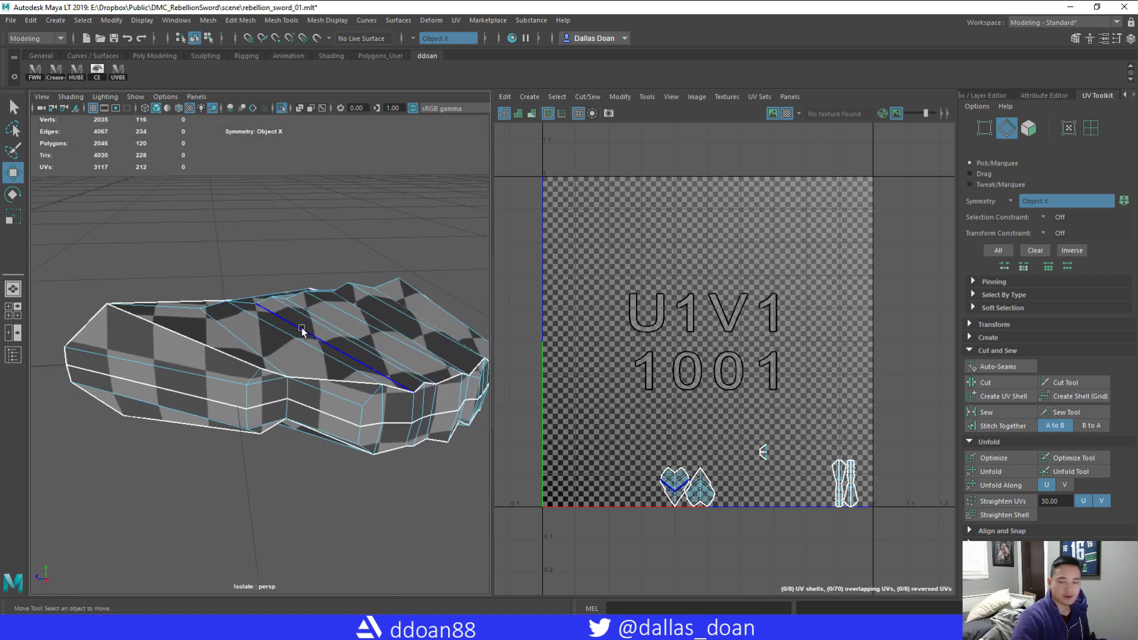
pyautogui.keyDown('alt'); pyautogui.moveTo(247, 268); pyautogui.dragTo(267, 358); pyautogui.keyUp('alt')
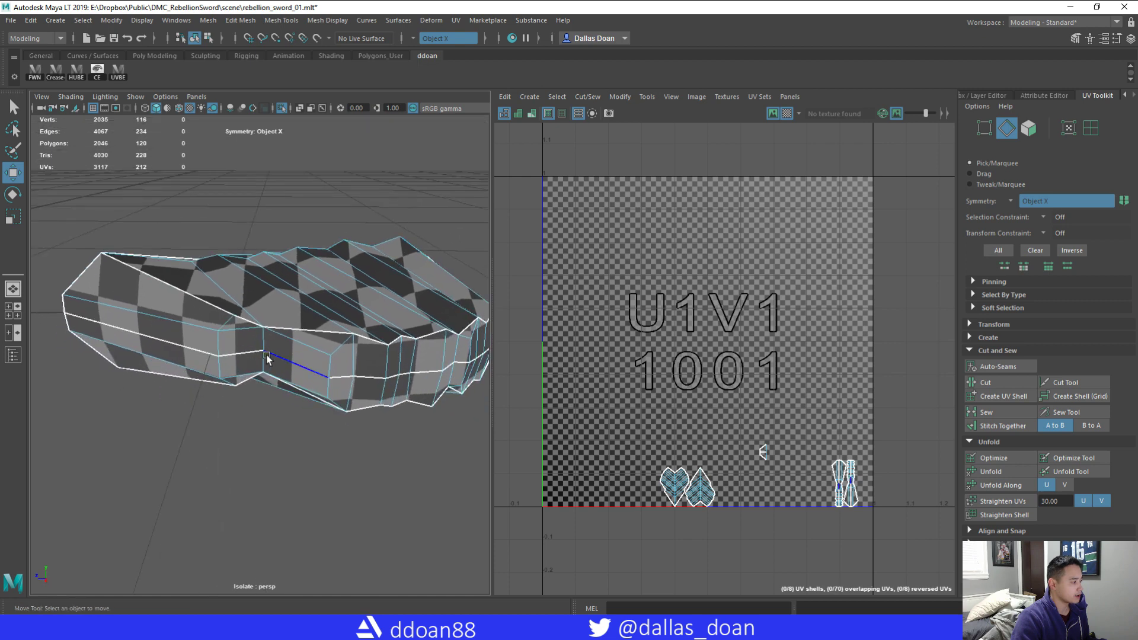
pyautogui.keyDown('alt'); pyautogui.moveTo(369, 380); pyautogui.dragTo(368, 442); pyautogui.keyUp('alt')
pyautogui.scroll(2, 338, 507)
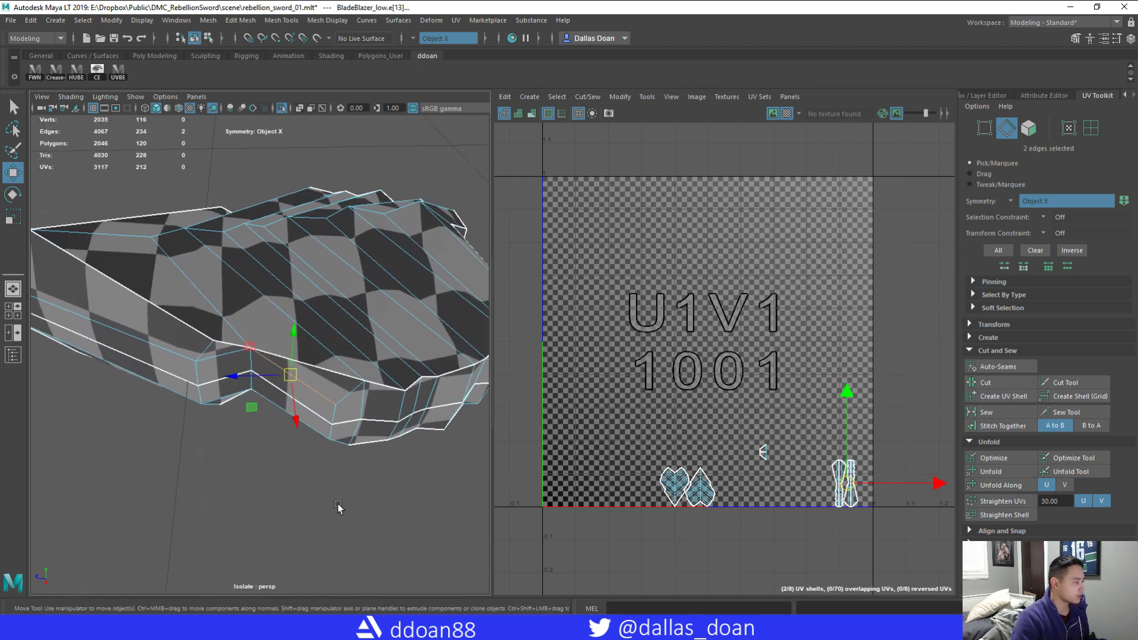
pyautogui.click(250, 362)
pyautogui.keyDown('alt'); pyautogui.moveTo(249, 363); pyautogui.dragTo(381, 353); pyautogui.keyUp('alt')
pyautogui.scroll(-4, 349, 340)
# - Select the border edges around the ornament's upper ridged face and apply Move and Sew Edges to attach its side faces
pyautogui.click(314, 313)
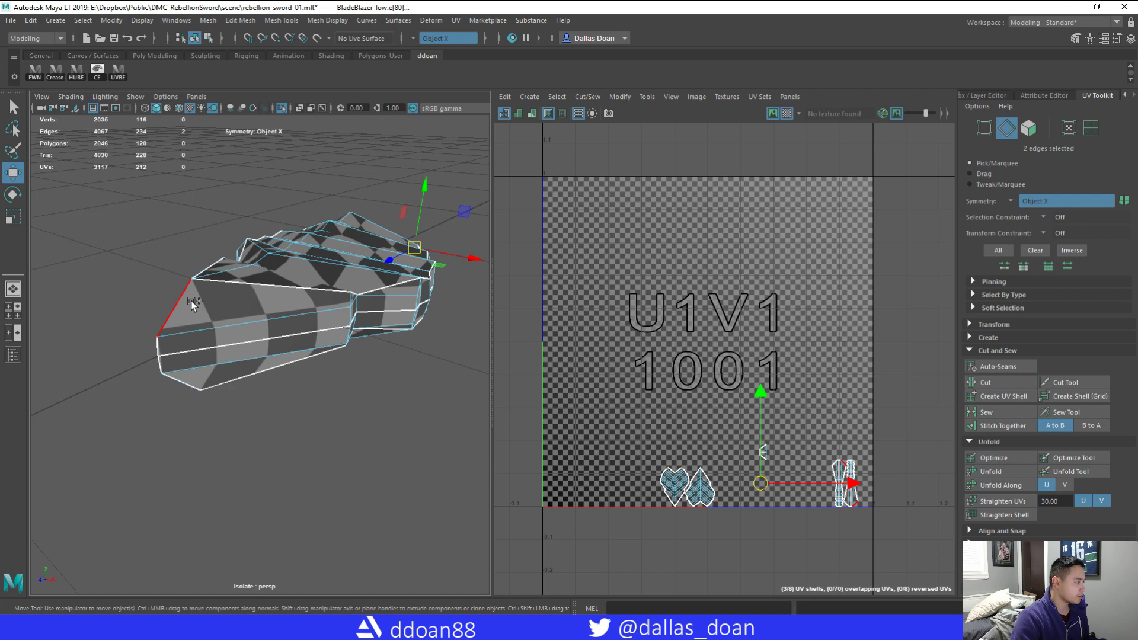
pyautogui.keyDown('alt'); pyautogui.moveTo(234, 292); pyautogui.dragTo(244, 337); pyautogui.keyUp('alt')
pyautogui.keyDown('alt'); pyautogui.moveTo(464, 384); pyautogui.dragTo(389, 368); pyautogui.keyUp('alt')
pyautogui.click(388, 367)
pyautogui.click(369, 348)
pyautogui.keyDown('alt'); pyautogui.moveTo(267, 373); pyautogui.dragTo(243, 351); pyautogui.keyUp('alt')
pyautogui.keyDown('alt'); pyautogui.moveTo(389, 365); pyautogui.dragTo(290, 364); pyautogui.keyUp('alt')
pyautogui.scroll(3, 290, 364)
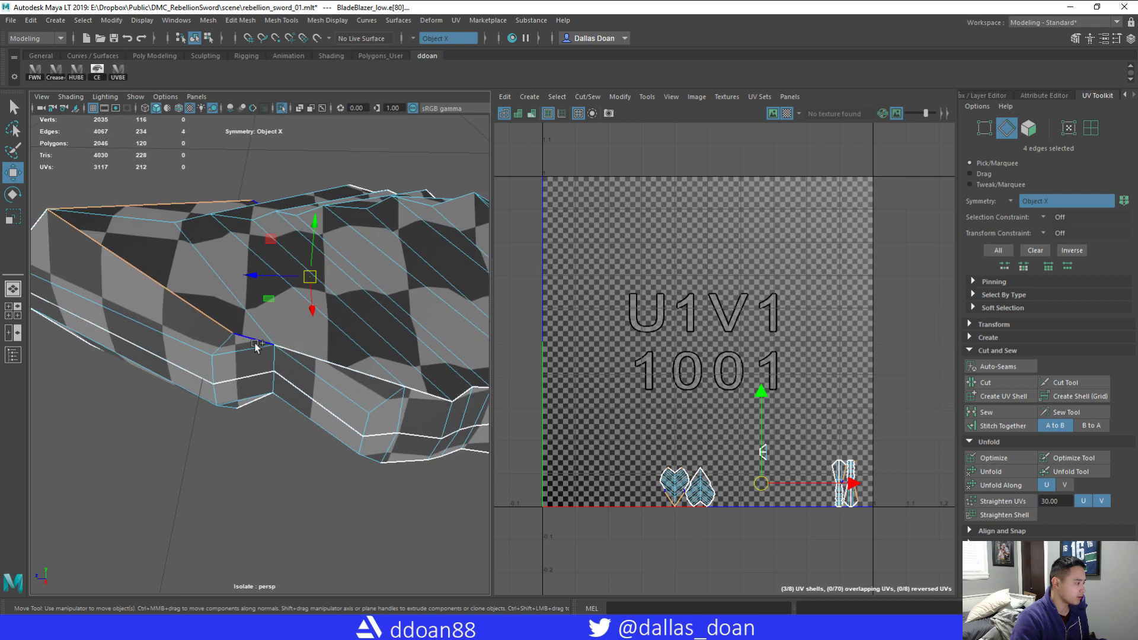
pyautogui.keyDown('alt'); pyautogui.moveTo(414, 371); pyautogui.dragTo(292, 360); pyautogui.keyUp('alt')
pyautogui.keyDown('shift'); pyautogui.click(371, 351); pyautogui.keyUp('shift')
pyautogui.keyDown('alt'); pyautogui.moveTo(371, 353); pyautogui.dragTo(300, 350); pyautogui.keyUp('alt')
pyautogui.keyDown('shift'); pyautogui.click(392, 322); pyautogui.keyUp('shift')
pyautogui.scroll(-4, 391, 329)
pyautogui.moveTo(384, 350)
pyautogui.keyDown('alt'); pyautogui.mouseDown()
pyautogui.moveTo(338, 365)
pyautogui.moveTo(388, 363)
pyautogui.mouseUp(); pyautogui.keyUp('alt')
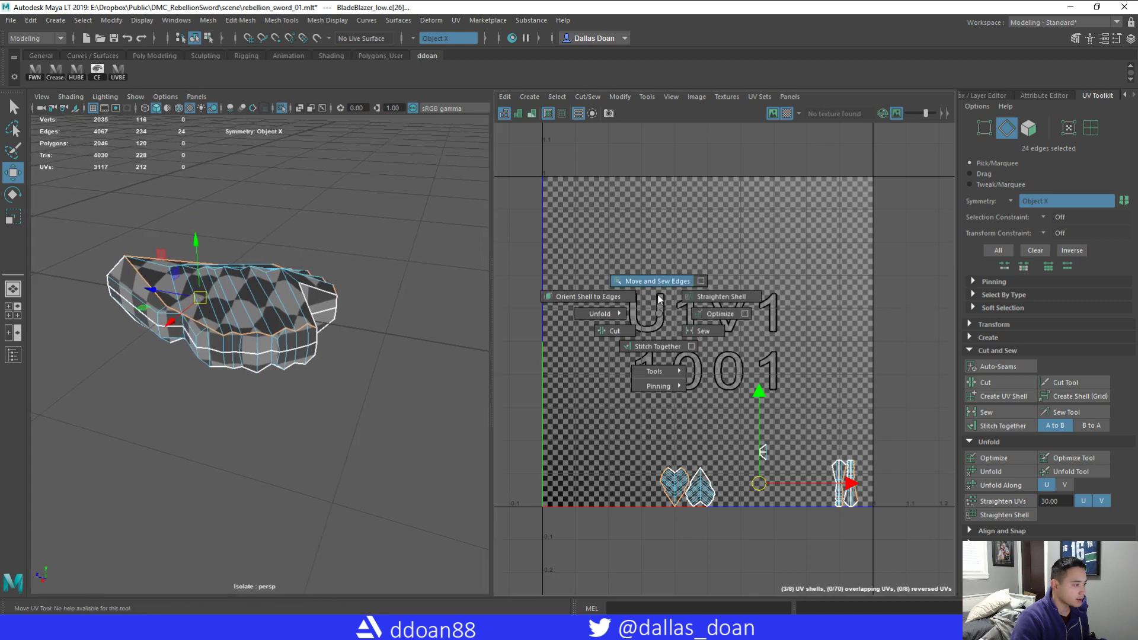
pyautogui.keyDown('shift'); pyautogui.moveTo(658, 308); pyautogui.dragTo(658, 282, button='right'); pyautogui.keyUp('shift')
# - Select the ornament's newly sewn upper-face shell and move it away from the neighbouring shell
pyautogui.keyDown('alt'); pyautogui.moveTo(319, 359); pyautogui.dragTo(456, 401); pyautogui.keyUp('alt')
pyautogui.keyDown('alt'); pyautogui.moveTo(707, 435); pyautogui.dragTo(682, 349, button='middle'); pyautogui.keyUp('alt')
pyautogui.scroll(3, 686, 366)
pyautogui.keyDown('alt'); pyautogui.moveTo(691, 397); pyautogui.dragTo(676, 373, button='middle'); pyautogui.keyUp('alt')
pyautogui.moveTo(578, 361); pyautogui.dragTo(595, 361, button='right')
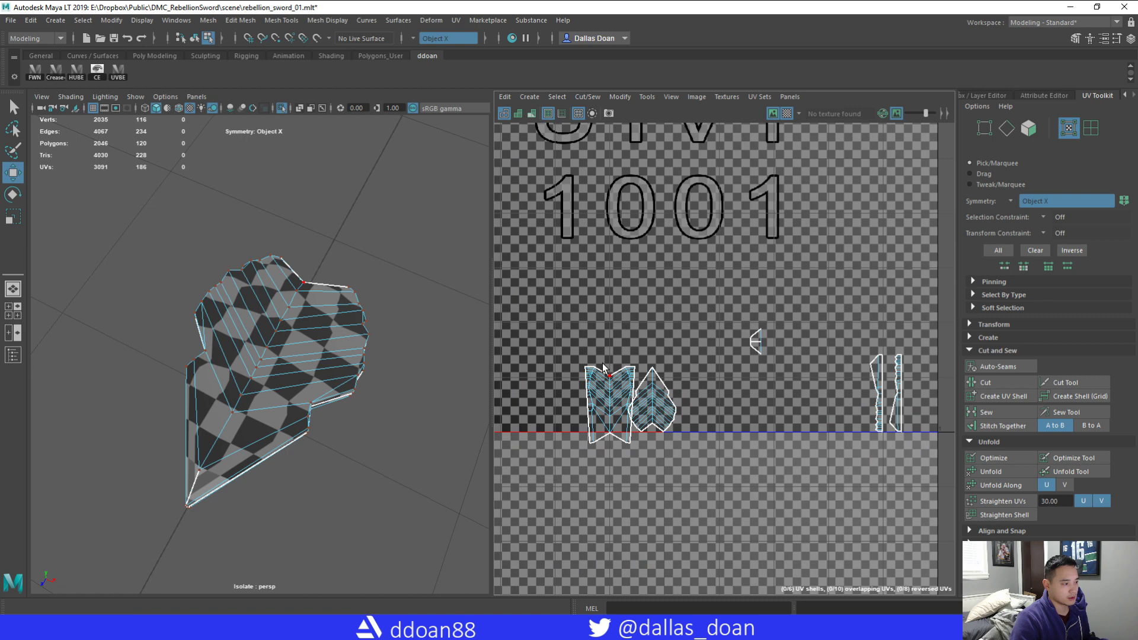
pyautogui.moveTo(287, 326); pyautogui.dragTo(284, 344, button='right')
pyautogui.doubleClick(278, 339)
pyautogui.keyDown('alt'); pyautogui.moveTo(582, 377); pyautogui.dragTo(572, 341, button='middle'); pyautogui.keyUp('alt')
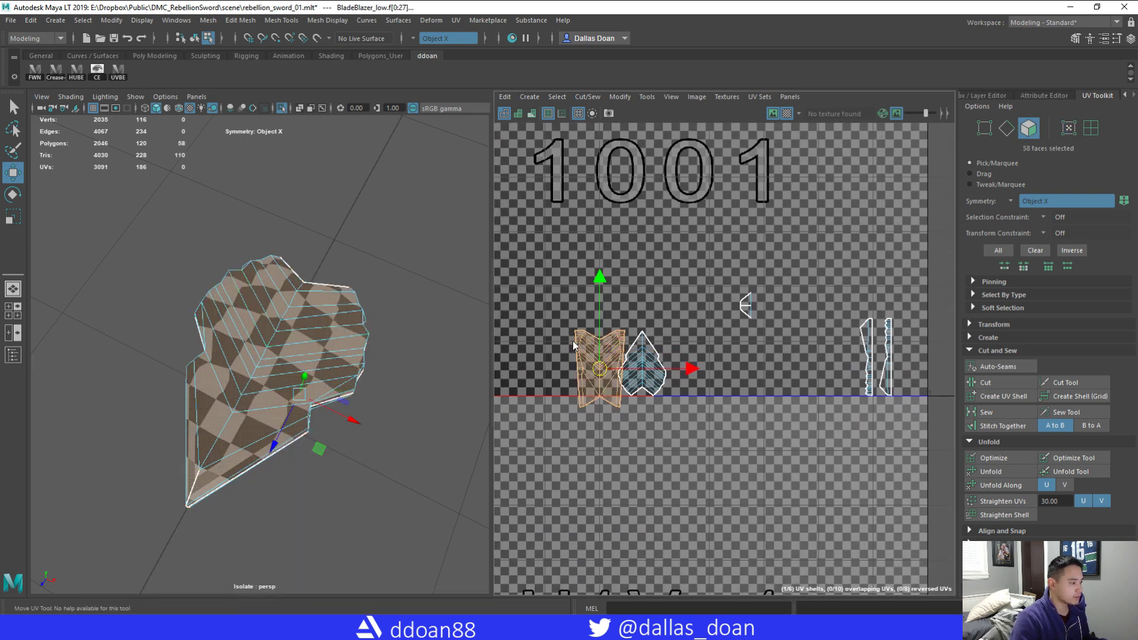
pyautogui.moveTo(600, 346); pyautogui.dragTo(610, 342, button='right')
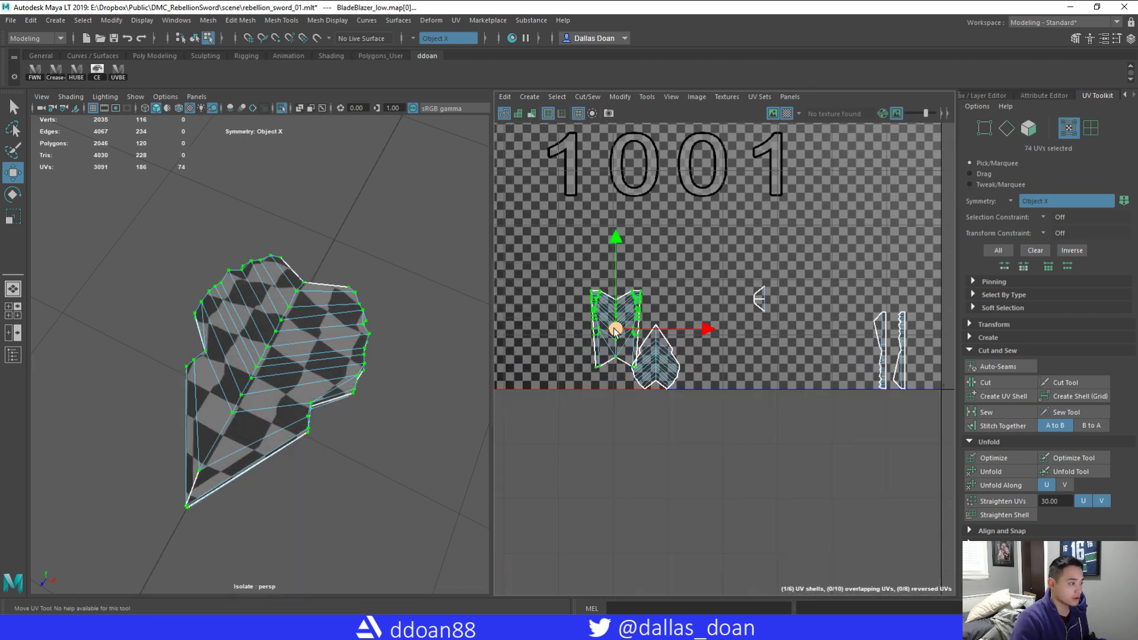
pyautogui.scroll(2, 656, 360)
pyautogui.moveTo(615, 350); pyautogui.dragTo(621, 362)
# - Unfold the ornament's sewn upper-face shell
pyautogui.scroll(2, 622, 342)
pyautogui.keyDown('alt'); pyautogui.moveTo(682, 353); pyautogui.dragTo(707, 379, button='middle'); pyautogui.keyUp('alt')
pyautogui.click(1007, 472)
# - Select the border edges around the ornament's underside face and apply Move and Sew Edges to attach its side faces
pyautogui.keyDown('alt'); pyautogui.moveTo(292, 373); pyautogui.dragTo(268, 274); pyautogui.keyUp('alt')
pyautogui.moveTo(268, 274); pyautogui.dragTo(276, 328, button='right')
pyautogui.keyDown('alt'); pyautogui.moveTo(275, 328); pyautogui.dragTo(326, 335); pyautogui.keyUp('alt')
pyautogui.moveTo(245, 224); pyautogui.dragTo(246, 219, button='right')
pyautogui.click(241, 258)
pyautogui.moveTo(244, 264)
pyautogui.keyDown('alt'); pyautogui.mouseDown()
pyautogui.moveTo(304, 325)
pyautogui.moveTo(386, 363)
pyautogui.moveTo(362, 379)
pyautogui.moveTo(344, 361)
pyautogui.moveTo(374, 356)
pyautogui.moveTo(354, 330)
pyautogui.mouseUp(); pyautogui.keyUp('alt')
pyautogui.keyDown('alt'); pyautogui.moveTo(439, 354); pyautogui.dragTo(297, 283); pyautogui.keyUp('alt')
pyautogui.click(280, 243)
pyautogui.keyDown('alt'); pyautogui.moveTo(280, 243); pyautogui.dragTo(258, 273); pyautogui.keyUp('alt')
pyautogui.keyDown('alt'); pyautogui.moveTo(317, 295); pyautogui.dragTo(335, 290); pyautogui.keyUp('alt')
pyautogui.keyDown('shift'); pyautogui.click(308, 233); pyautogui.keyUp('shift')
pyautogui.keyDown('alt'); pyautogui.moveTo(293, 246); pyautogui.dragTo(326, 247); pyautogui.keyUp('alt')
pyautogui.keyDown('shift'); pyautogui.click(259, 221); pyautogui.keyUp('shift')
pyautogui.keyDown('alt'); pyautogui.moveTo(249, 237); pyautogui.dragTo(280, 243); pyautogui.keyUp('alt')
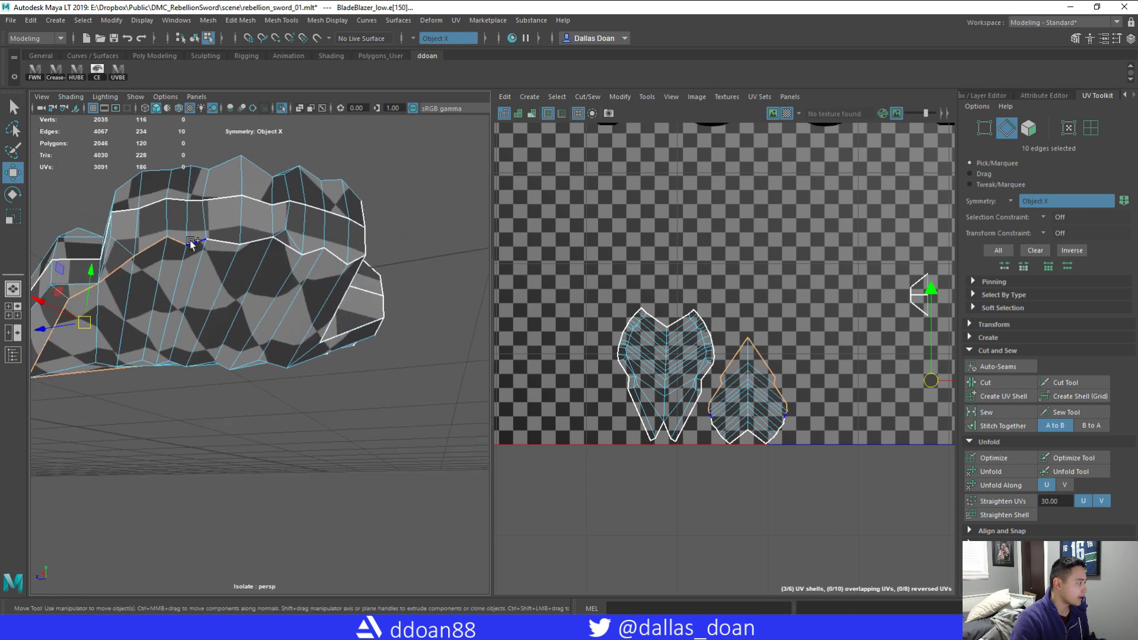
pyautogui.keyDown('alt'); pyautogui.moveTo(337, 269); pyautogui.dragTo(278, 299); pyautogui.keyUp('alt')
pyautogui.keyDown('shift'); pyautogui.click(250, 262); pyautogui.keyUp('shift')
pyautogui.keyDown('shift'); pyautogui.click(273, 265); pyautogui.keyUp('shift')
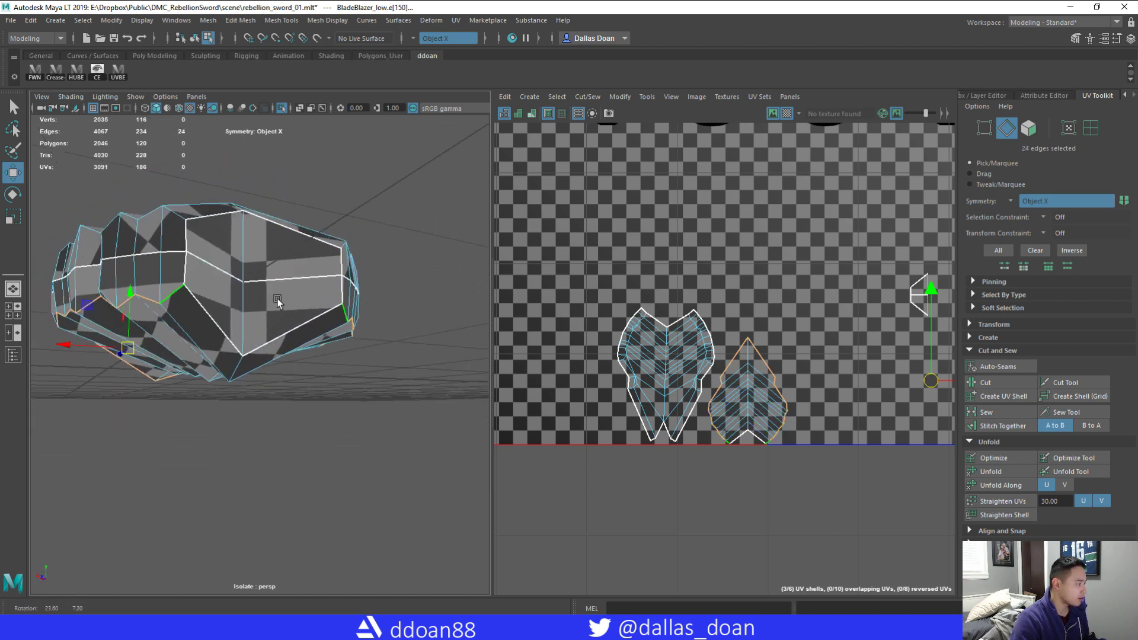
pyautogui.keyDown('alt'); pyautogui.moveTo(224, 325); pyautogui.dragTo(332, 309); pyautogui.keyUp('alt')
pyautogui.keyDown('shift'); pyautogui.moveTo(685, 268); pyautogui.dragTo(682, 235, button='right'); pyautogui.keyUp('shift')
# - Sew the end-cap faces onto the ornament's upper-face shell along their two V-shaped edges with Move and Sew Edges
pyautogui.keyDown('alt'); pyautogui.moveTo(619, 283); pyautogui.dragTo(621, 290, button='middle'); pyautogui.keyUp('alt')
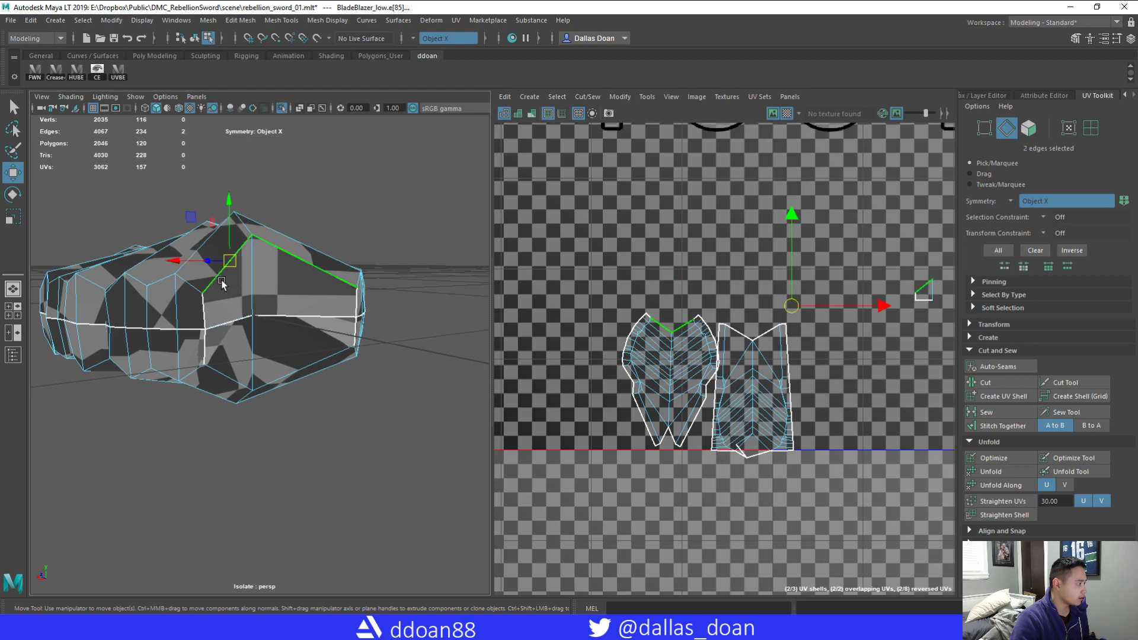
pyautogui.keyDown('shift'); pyautogui.moveTo(736, 249); pyautogui.dragTo(726, 218, button='right'); pyautogui.keyUp('shift')
pyautogui.keyDown('alt'); pyautogui.moveTo(708, 238); pyautogui.dragTo(651, 210, button='middle'); pyautogui.keyUp('alt')
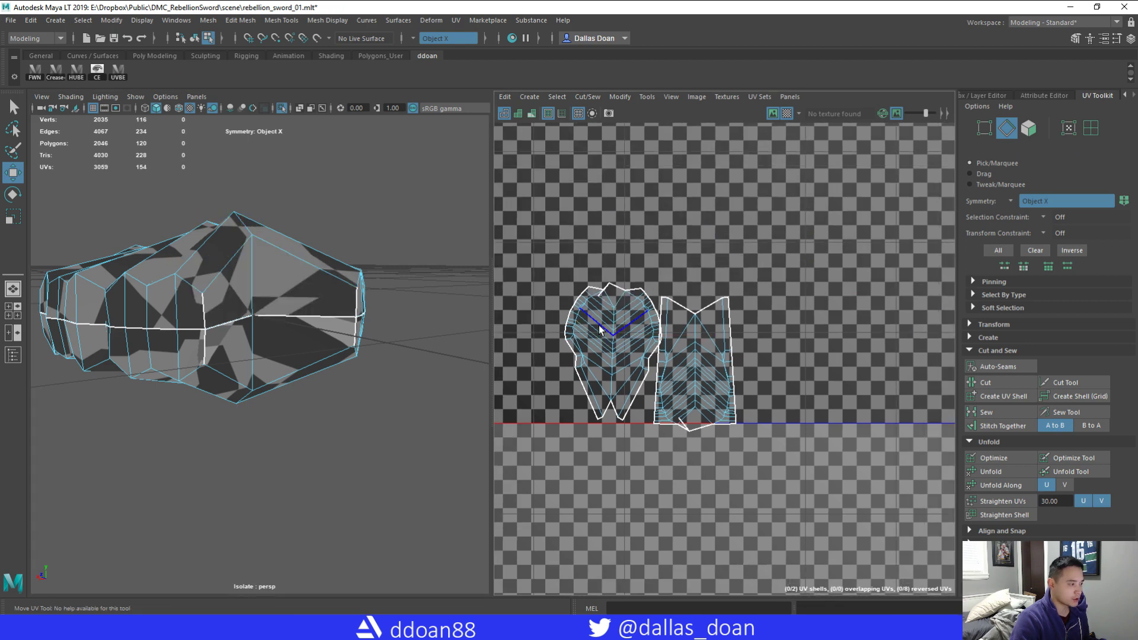
# - Unfold the ornament's sewn underside shell
pyautogui.click(1012, 480)
pyautogui.keyDown('alt'); pyautogui.moveTo(674, 326); pyautogui.dragTo(687, 342, button='middle'); pyautogui.keyUp('alt')
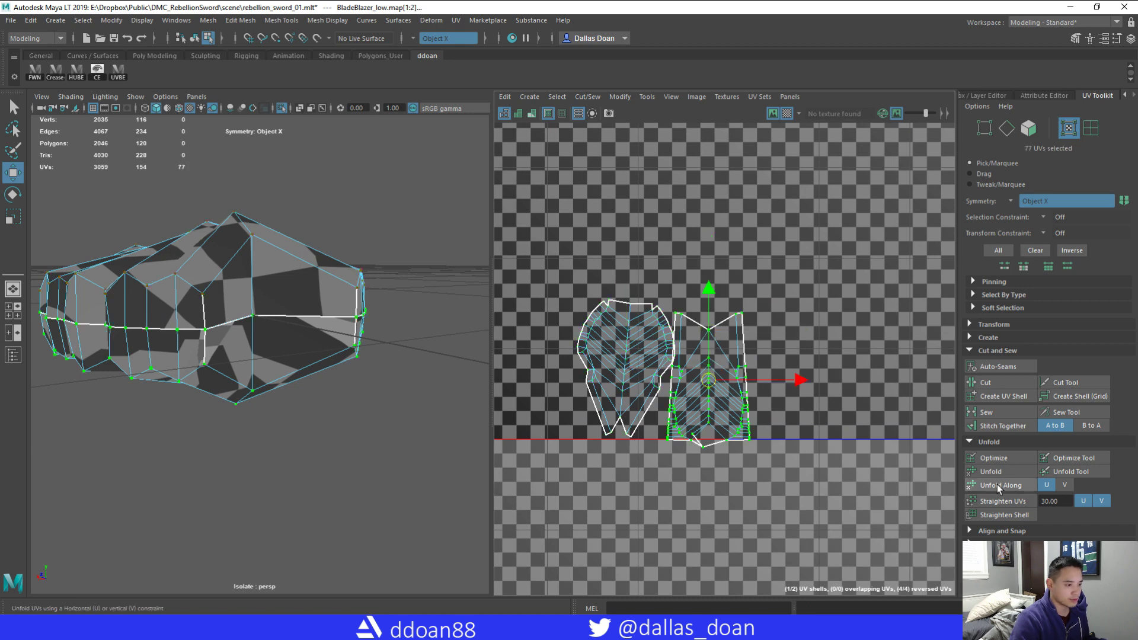
pyautogui.click(984, 471)
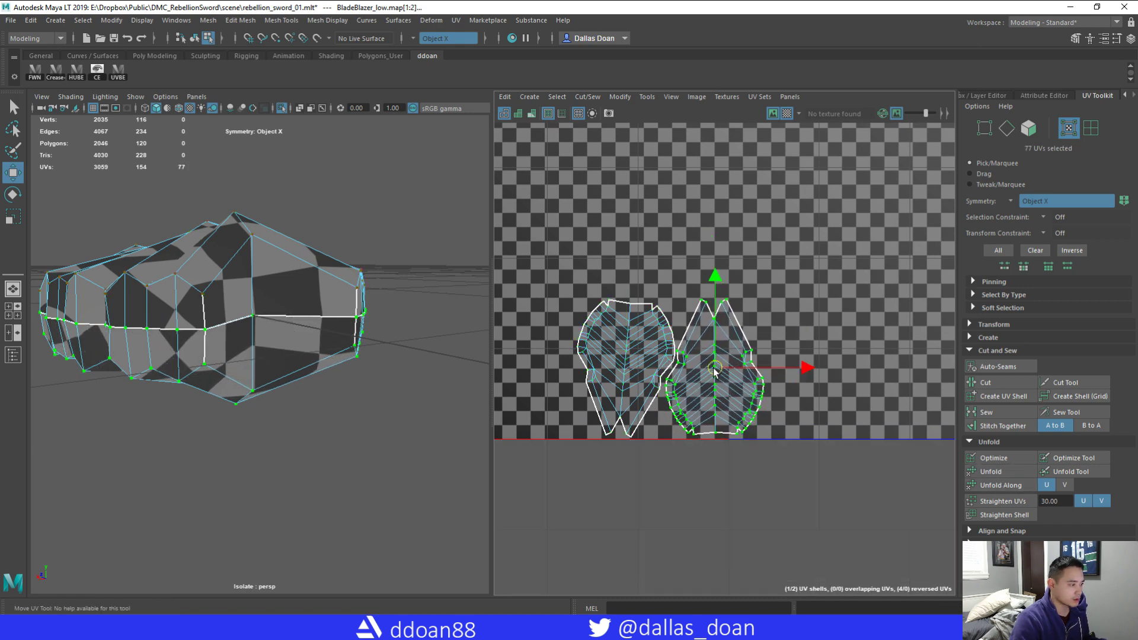
# - Leave the ornament's isolated view and return to object selection on the whole sword
pyautogui.keyDown('alt'); pyautogui.moveTo(178, 372); pyautogui.dragTo(296, 371); pyautogui.keyUp('alt')
pyautogui.scroll(-5, 296, 370)
pyautogui.moveTo(299, 370)
pyautogui.mouseDown(button='right')
pyautogui.moveTo(290, 385)
pyautogui.moveTo(294, 377)
pyautogui.mouseUp(button='right')
pyautogui.keyDown('alt'); pyautogui.moveTo(294, 377); pyautogui.dragTo(321, 357); pyautogui.keyUp('alt')
pyautogui.hotkey('ctrl', '1')
pyautogui.click(321, 405)
pyautogui.scroll(5, 269, 426)
pyautogui.click(314, 334)
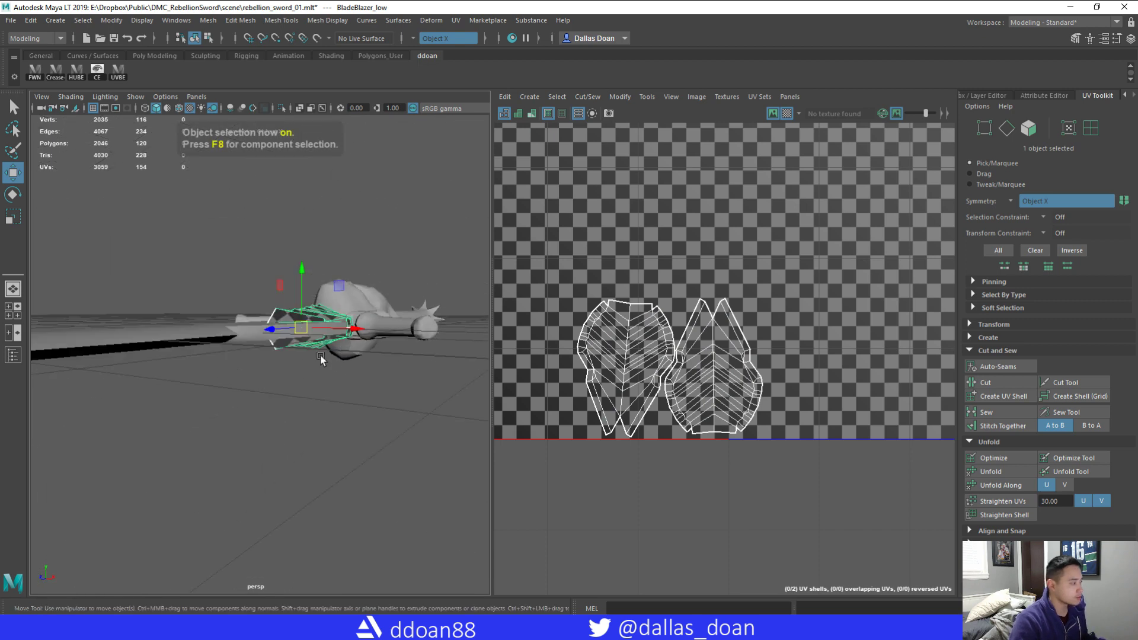
# - Select the Handle_Horns_low mesh on the guard and isolate it
pyautogui.keyDown('shift'); pyautogui.click(191, 339); pyautogui.keyUp('shift')
pyautogui.keyDown('alt'); pyautogui.moveTo(191, 339); pyautogui.dragTo(274, 403); pyautogui.keyUp('alt')
pyautogui.click(389, 382)
pyautogui.keyDown('alt'); pyautogui.moveTo(389, 381); pyautogui.dragTo(343, 357); pyautogui.keyUp('alt')
pyautogui.keyDown('alt'); pyautogui.moveTo(411, 343); pyautogui.dragTo(371, 379); pyautogui.keyUp('alt')
pyautogui.click(371, 379)
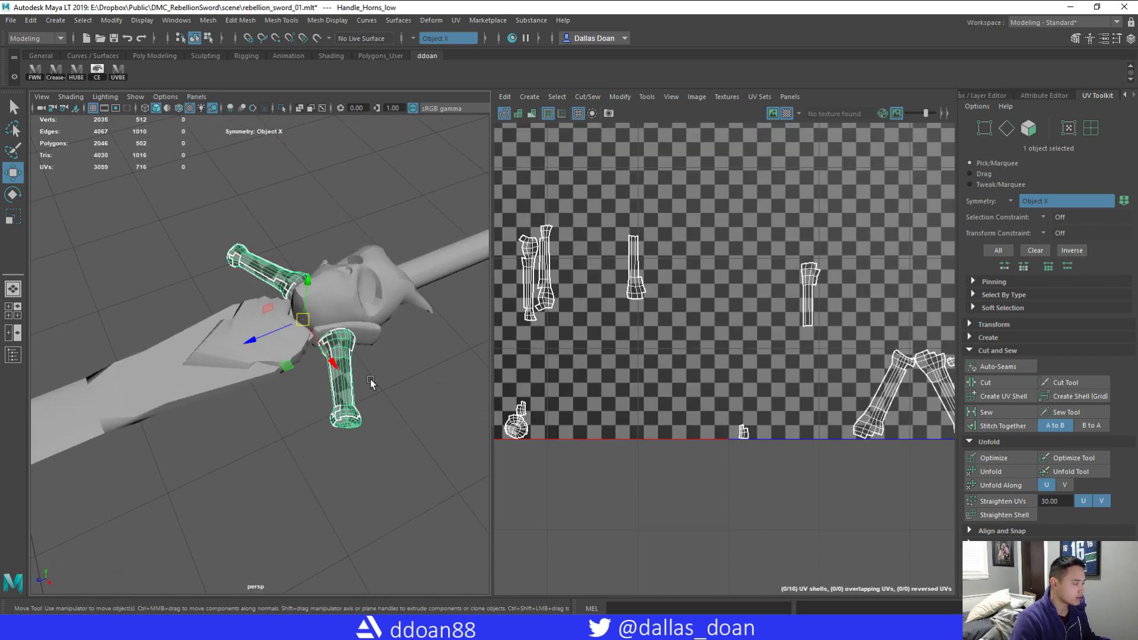
pyautogui.press('f')
pyautogui.keyDown('alt'); pyautogui.moveTo(527, 330); pyautogui.dragTo(605, 303, button='middle'); pyautogui.keyUp('alt')
pyautogui.keyDown('alt'); pyautogui.moveTo(332, 297); pyautogui.dragTo(407, 304); pyautogui.keyUp('alt')
pyautogui.press('f')
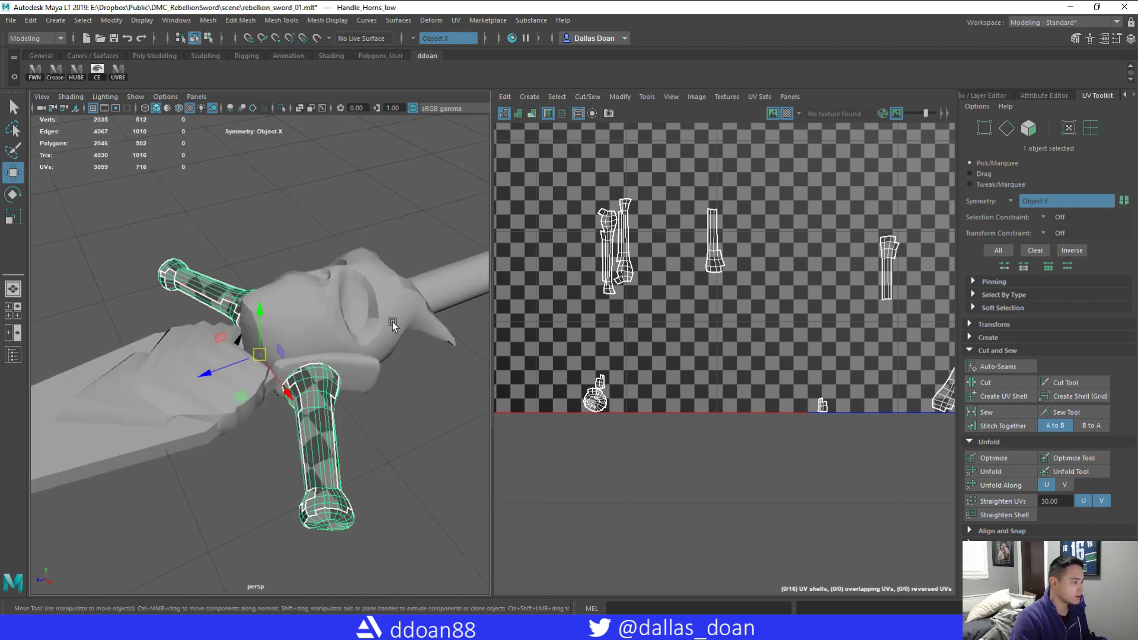
pyautogui.keyDown('alt'); pyautogui.moveTo(318, 323); pyautogui.dragTo(330, 249); pyautogui.keyUp('alt')
pyautogui.hotkey('ctrl', '1')
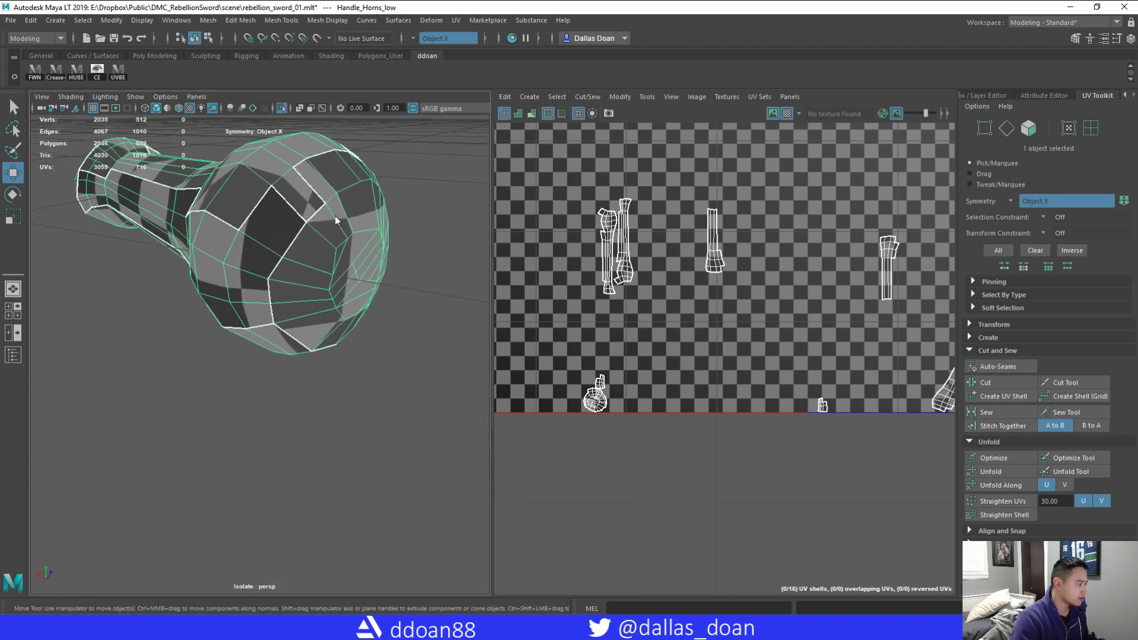
# - Select the edge loop around the cap of the horn's rounded end and cut the UVs along it
pyautogui.moveTo(334, 203); pyautogui.dragTo(335, 183, button='right')
pyautogui.keyDown('alt'); pyautogui.moveTo(334, 199); pyautogui.dragTo(290, 264); pyautogui.keyUp('alt')
pyautogui.keyDown('alt'); pyautogui.moveTo(369, 303); pyautogui.dragTo(322, 300); pyautogui.keyUp('alt')
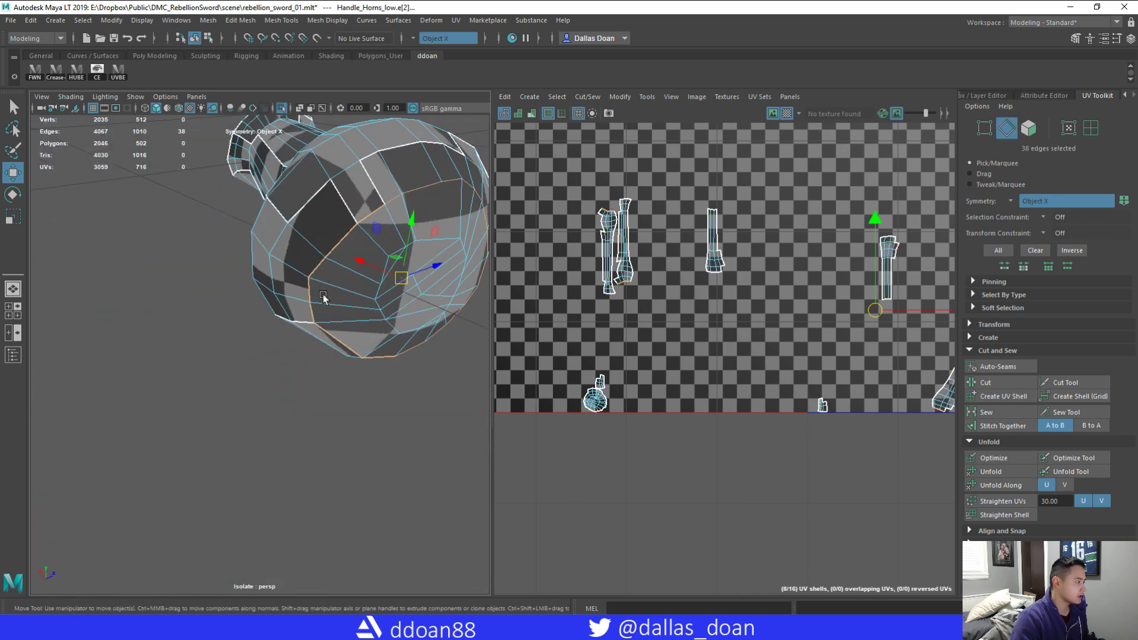
pyautogui.scroll(-5, 439, 297)
pyautogui.keyDown('alt'); pyautogui.moveTo(440, 297); pyautogui.dragTo(336, 307); pyautogui.keyUp('alt')
pyautogui.scroll(4, 335, 307)
pyautogui.keyDown('alt'); pyautogui.moveTo(374, 291); pyautogui.dragTo(380, 308, button='middle'); pyautogui.keyUp('alt')
pyautogui.keyDown('alt'); pyautogui.moveTo(379, 309); pyautogui.dragTo(341, 301); pyautogui.keyUp('alt')
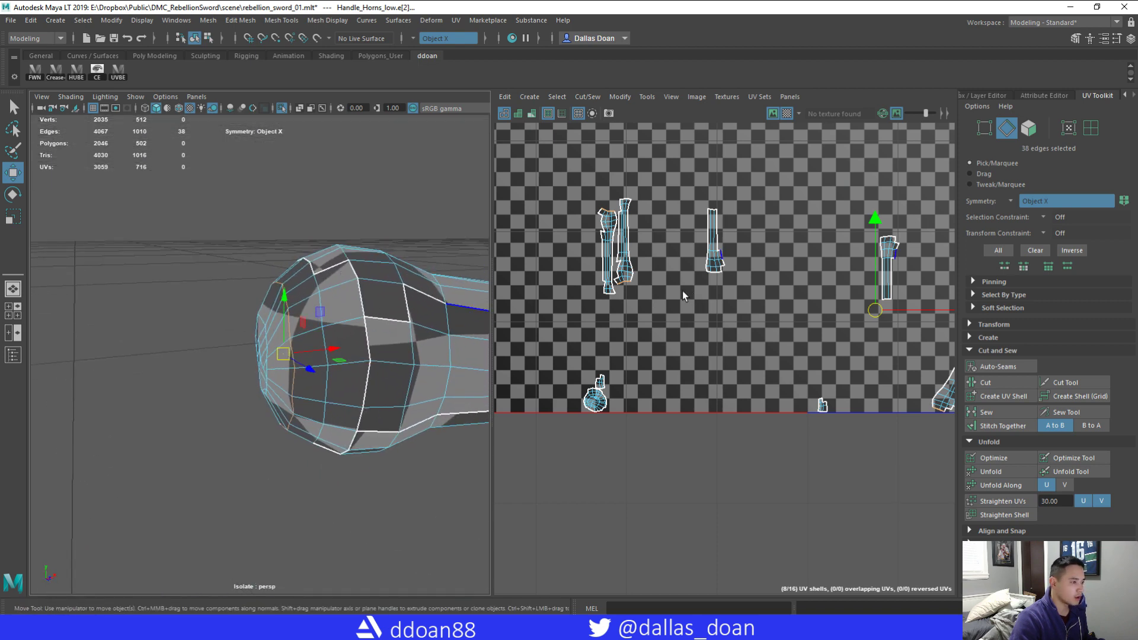
pyautogui.keyDown('shift'); pyautogui.moveTo(686, 280); pyautogui.dragTo(644, 301, button='right'); pyautogui.keyUp('shift')
# - Select the leftover seam edges around the horn's rounded end, outside the cap, and sew them together
pyautogui.keyDown('alt'); pyautogui.moveTo(377, 320); pyautogui.dragTo(342, 276); pyautogui.keyUp('alt')
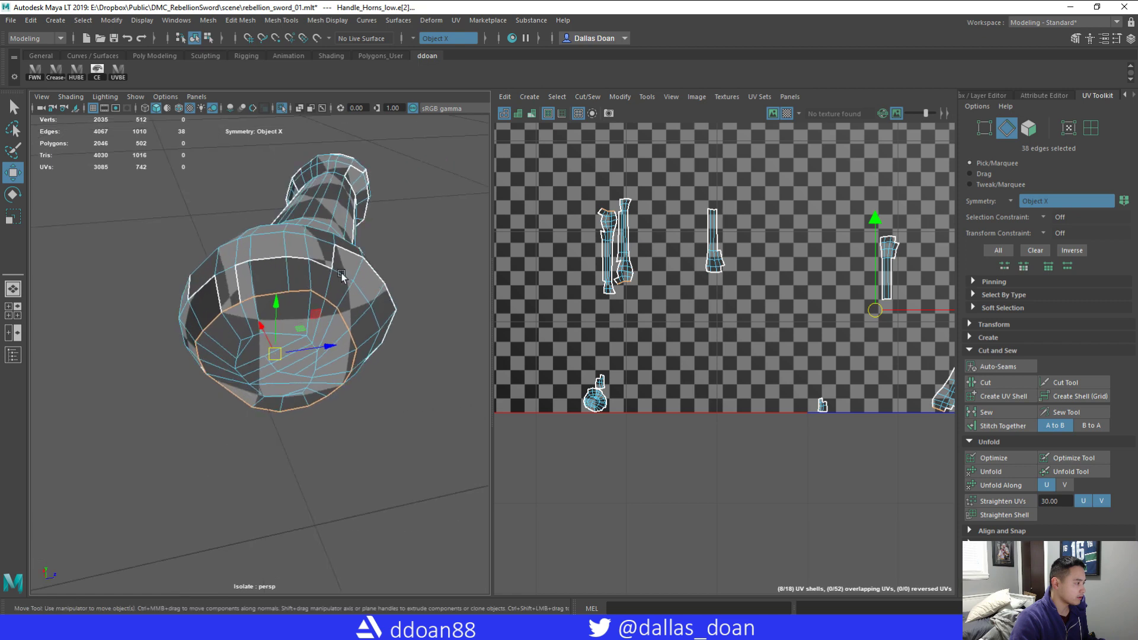
pyautogui.keyDown('alt'); pyautogui.moveTo(351, 295); pyautogui.dragTo(466, 329); pyautogui.keyUp('alt')
pyautogui.scroll(-5, 341, 319)
pyautogui.scroll(8, 356, 308)
pyautogui.scroll(-6, 335, 304)
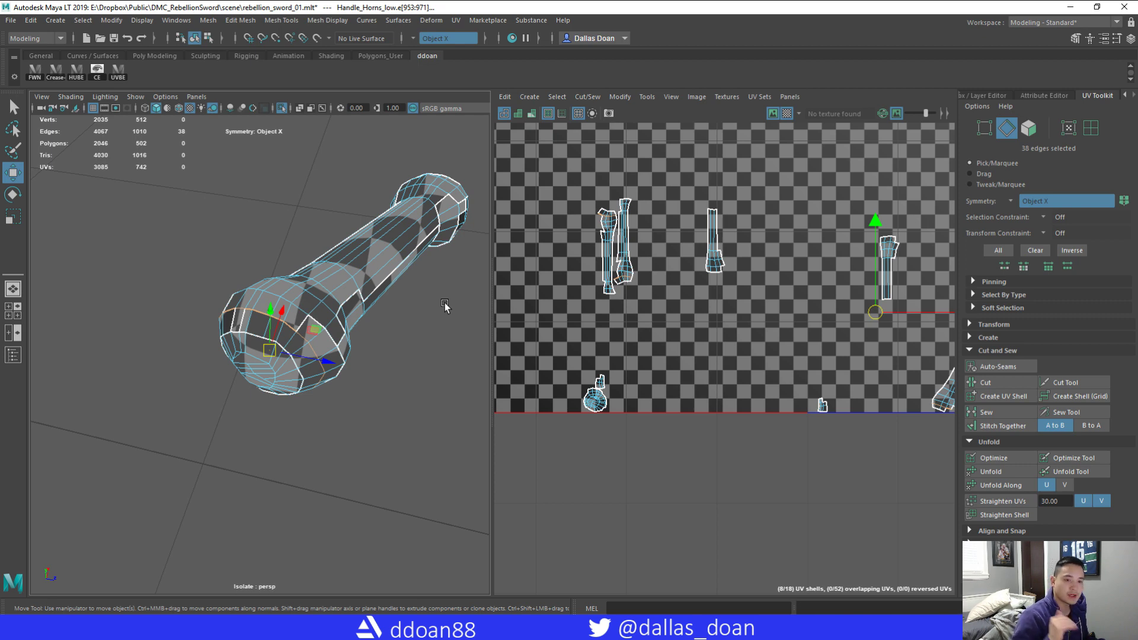
pyautogui.keyDown('alt'); pyautogui.moveTo(336, 355); pyautogui.dragTo(347, 345); pyautogui.keyUp('alt')
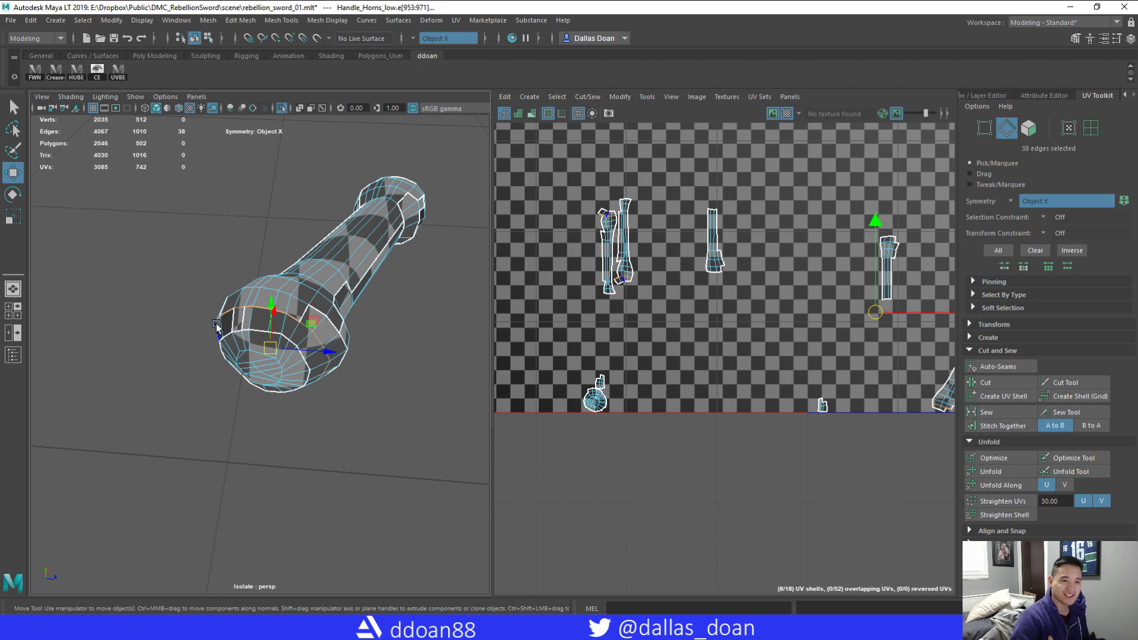
pyautogui.keyDown('alt'); pyautogui.moveTo(213, 336); pyautogui.dragTo(297, 347); pyautogui.keyUp('alt')
pyautogui.keyDown('alt'); pyautogui.moveTo(297, 347); pyautogui.dragTo(316, 392, button='right'); pyautogui.keyUp('alt')
pyautogui.keyDown('alt'); pyautogui.moveTo(317, 396); pyautogui.dragTo(288, 372); pyautogui.keyUp('alt')
pyautogui.keyDown('alt'); pyautogui.moveTo(343, 347); pyautogui.dragTo(272, 291); pyautogui.keyUp('alt')
pyautogui.keyDown('alt'); pyautogui.moveTo(384, 404); pyautogui.dragTo(318, 344); pyautogui.keyUp('alt')
pyautogui.scroll(-6, 340, 304)
pyautogui.scroll(4, 324, 376)
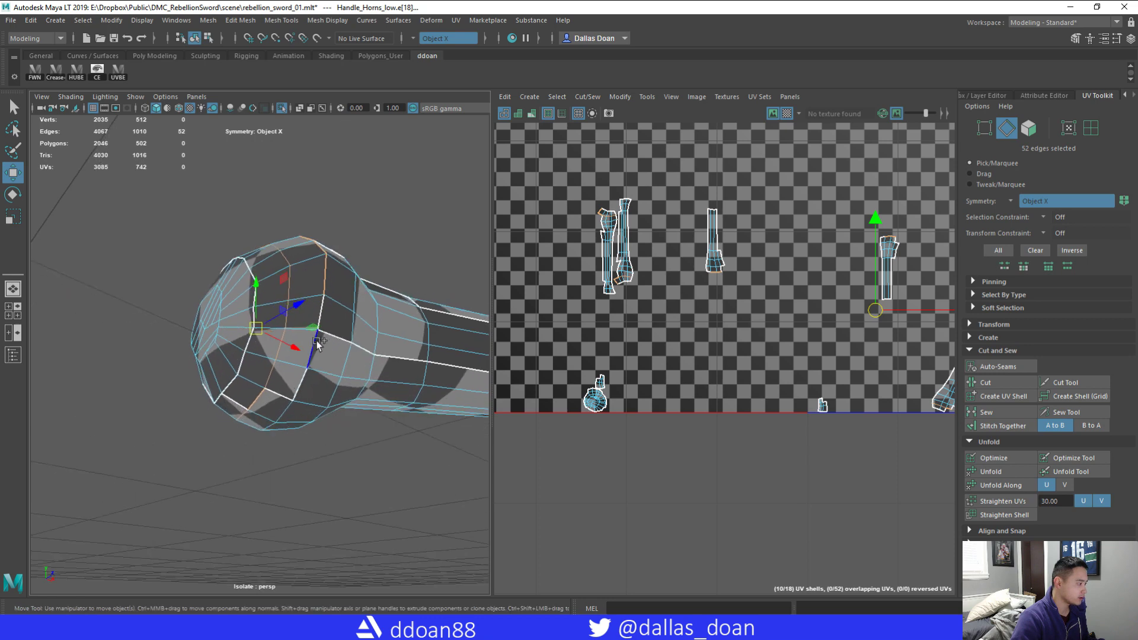
pyautogui.moveTo(319, 396)
pyautogui.keyDown('alt'); pyautogui.mouseDown()
pyautogui.moveTo(282, 379)
pyautogui.moveTo(288, 344)
pyautogui.moveTo(310, 368)
pyautogui.moveTo(263, 375)
pyautogui.moveTo(308, 361)
pyautogui.moveTo(378, 384)
pyautogui.moveTo(340, 389)
pyautogui.mouseUp(); pyautogui.keyUp('alt')
pyautogui.keyDown('shift'); pyautogui.click(278, 379); pyautogui.keyUp('shift')
pyautogui.keyDown('shift'); pyautogui.click(269, 368); pyautogui.keyUp('shift')
pyautogui.keyDown('shift'); pyautogui.moveTo(656, 259); pyautogui.dragTo(657, 232, button='right'); pyautogui.keyUp('shift')
# - Check the horns in place on the sword, isolate them again, and cut the UVs along a lengthwise edge line on the shaft
pyautogui.keyDown('alt'); pyautogui.moveTo(368, 280); pyautogui.dragTo(299, 302); pyautogui.keyUp('alt')
pyautogui.moveTo(298, 302); pyautogui.dragTo(287, 388, button='right')
pyautogui.keyDown('alt'); pyautogui.moveTo(287, 388); pyautogui.dragTo(250, 319); pyautogui.keyUp('alt')
pyautogui.moveTo(247, 302); pyautogui.dragTo(247, 266, button='right')
pyautogui.keyDown('alt'); pyautogui.moveTo(245, 271); pyautogui.dragTo(362, 266); pyautogui.keyUp('alt')
pyautogui.click(415, 232)
pyautogui.keyDown('alt'); pyautogui.moveTo(415, 231); pyautogui.dragTo(314, 283); pyautogui.keyUp('alt')
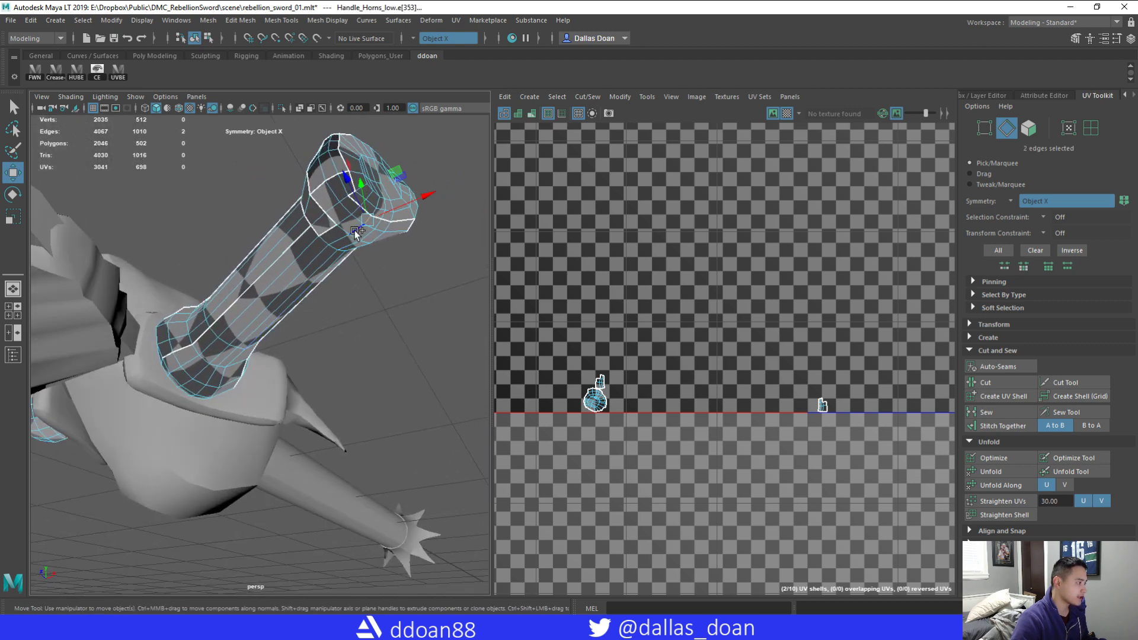
pyautogui.moveTo(328, 265); pyautogui.dragTo(350, 252, button='right')
pyautogui.hotkey('ctrl', '1')
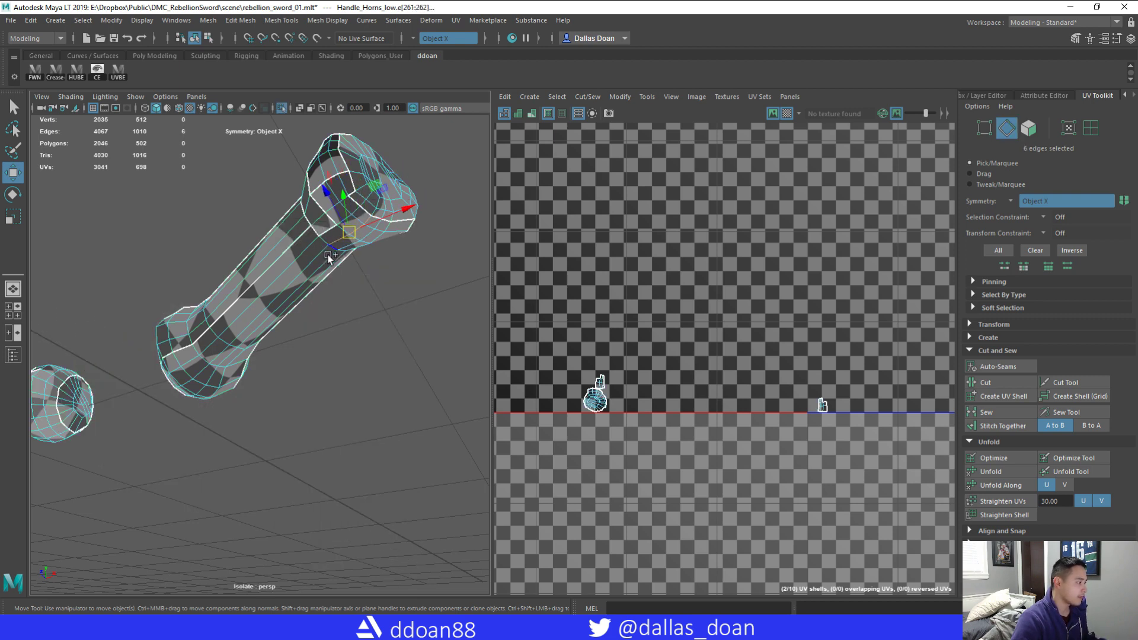
pyautogui.keyDown('alt'); pyautogui.moveTo(290, 298); pyautogui.dragTo(379, 354); pyautogui.keyUp('alt')
pyautogui.scroll(1, 381, 356)
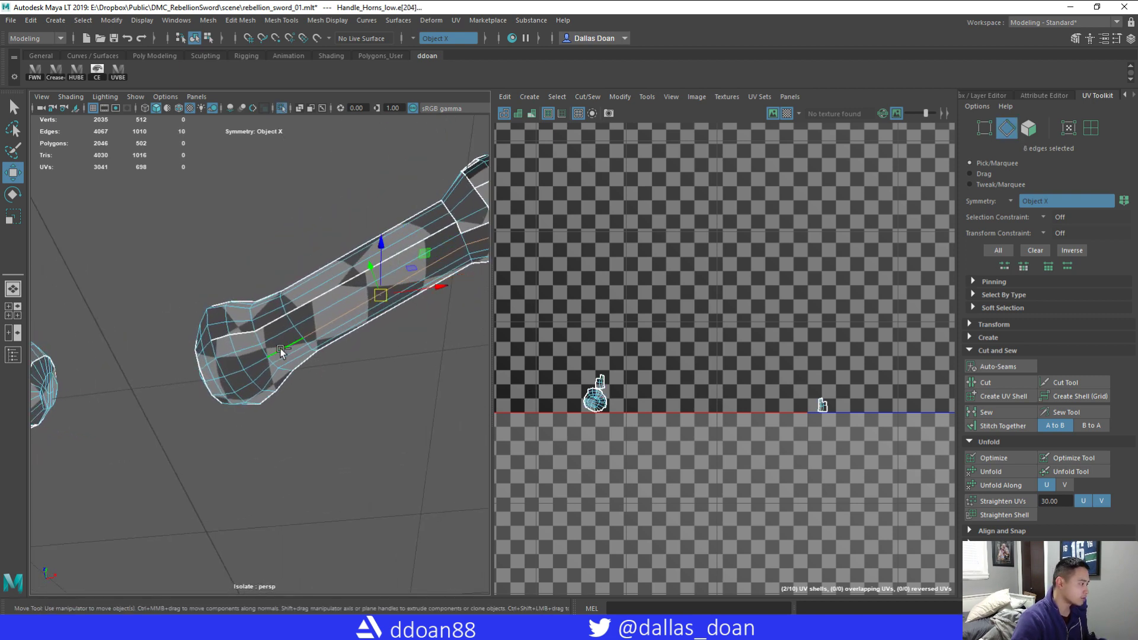
pyautogui.keyDown('alt'); pyautogui.moveTo(280, 350); pyautogui.dragTo(326, 393); pyautogui.keyUp('alt')
pyautogui.keyDown('shift'); pyautogui.moveTo(727, 276); pyautogui.dragTo(698, 290, button='right'); pyautogui.keyUp('shift')
# - Select the edge loop around the cap of the horn's flared end and cut the UVs along it
pyautogui.keyDown('alt'); pyautogui.moveTo(476, 344); pyautogui.dragTo(254, 289); pyautogui.keyUp('alt')
pyautogui.keyDown('alt'); pyautogui.moveTo(324, 335); pyautogui.dragTo(244, 341); pyautogui.keyUp('alt')
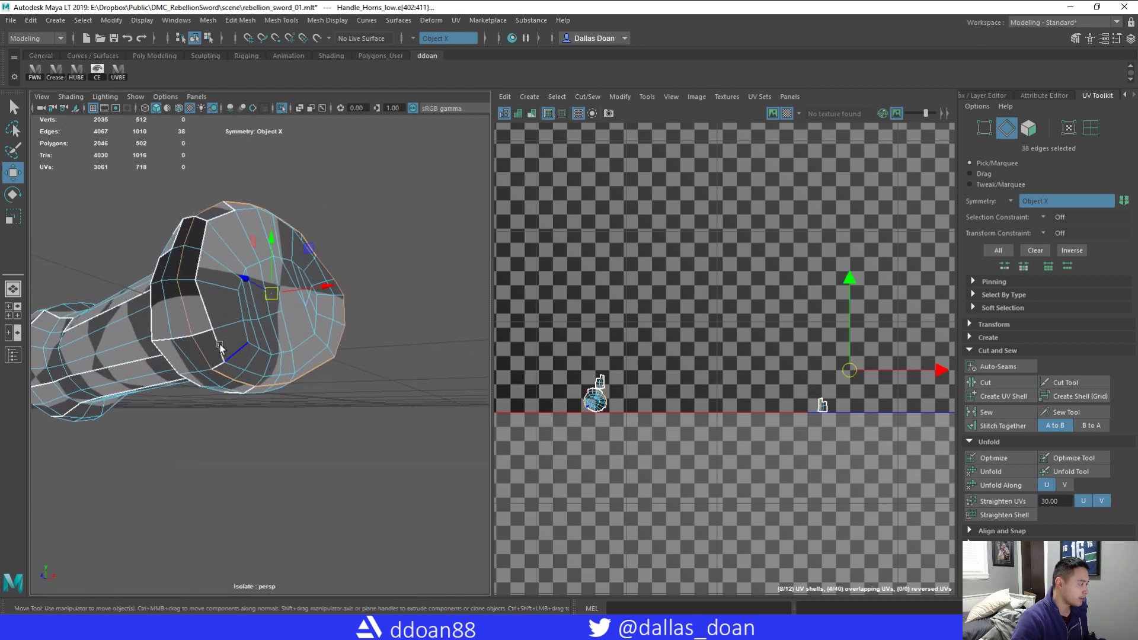
pyautogui.doubleClick(217, 311)
pyautogui.keyDown('alt'); pyautogui.moveTo(299, 294); pyautogui.dragTo(303, 315); pyautogui.keyUp('alt')
pyautogui.keyDown('shift'); pyautogui.moveTo(663, 252); pyautogui.dragTo(622, 273, button='right'); pyautogui.keyUp('shift')
# - Select the leftover seam edges around the horn's flared end and cap and sew them together
pyautogui.keyDown('alt'); pyautogui.moveTo(279, 355); pyautogui.dragTo(273, 337); pyautogui.keyUp('alt')
pyautogui.click(254, 297)
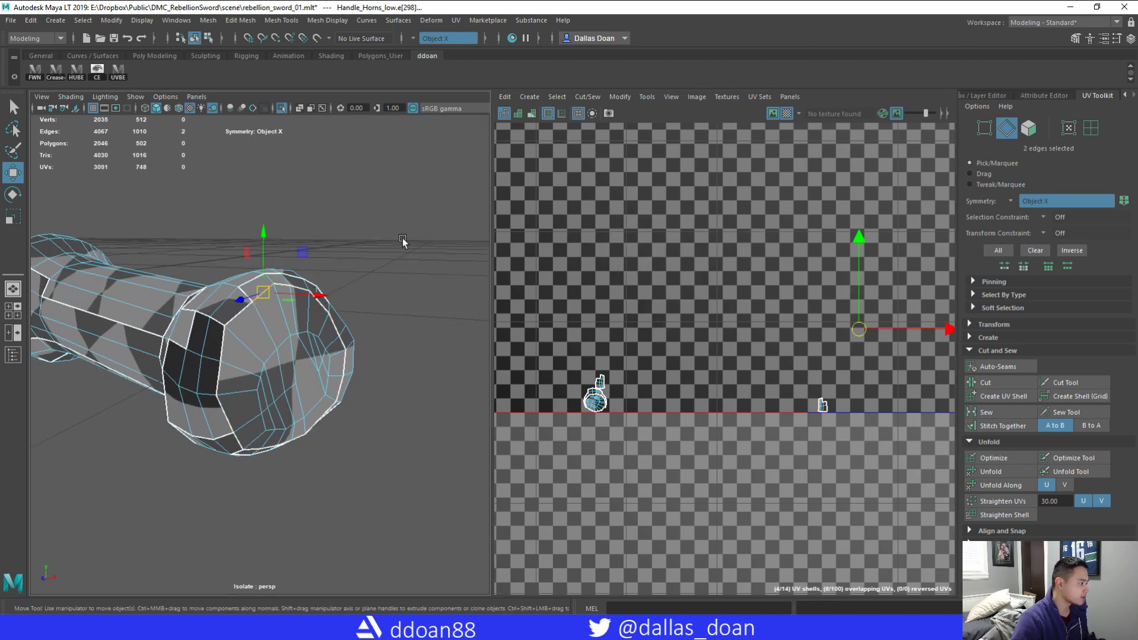
pyautogui.keyDown('alt'); pyautogui.moveTo(403, 240); pyautogui.dragTo(255, 371); pyautogui.keyUp('alt')
pyautogui.click(246, 376)
pyautogui.keyDown('alt'); pyautogui.moveTo(338, 352); pyautogui.dragTo(270, 361); pyautogui.keyUp('alt')
pyautogui.keyDown('shift'); pyautogui.click(273, 373); pyautogui.keyUp('shift')
pyautogui.keyDown('shift'); pyautogui.click(299, 345); pyautogui.keyUp('shift')
pyautogui.keyDown('alt'); pyautogui.moveTo(379, 332); pyautogui.dragTo(251, 360); pyautogui.keyUp('alt')
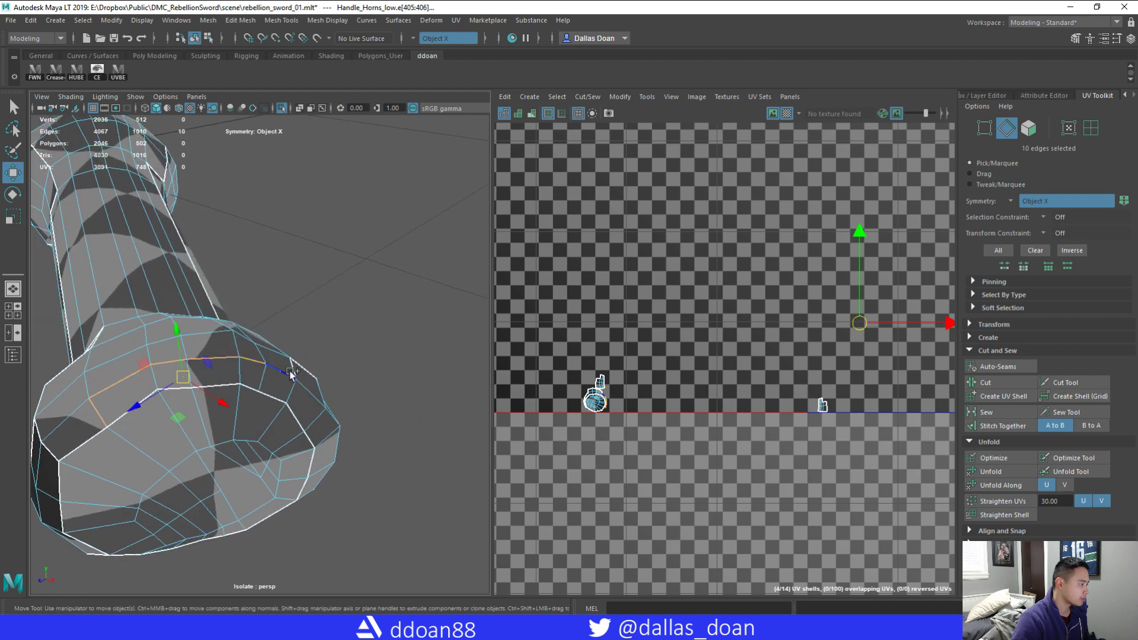
pyautogui.keyDown('alt'); pyautogui.moveTo(313, 386); pyautogui.dragTo(210, 343); pyautogui.keyUp('alt')
pyautogui.keyDown('shift'); pyautogui.click(224, 377); pyautogui.keyUp('shift')
pyautogui.keyDown('shift'); pyautogui.click(159, 343); pyautogui.keyUp('shift')
pyautogui.keyDown('shift'); pyautogui.click(186, 387); pyautogui.keyUp('shift')
pyautogui.keyDown('shift'); pyautogui.click(131, 370); pyautogui.keyUp('shift')
pyautogui.keyDown('alt'); pyautogui.moveTo(131, 370); pyautogui.dragTo(304, 324); pyautogui.keyUp('alt')
pyautogui.keyDown('shift'); pyautogui.click(297, 342); pyautogui.keyUp('shift')
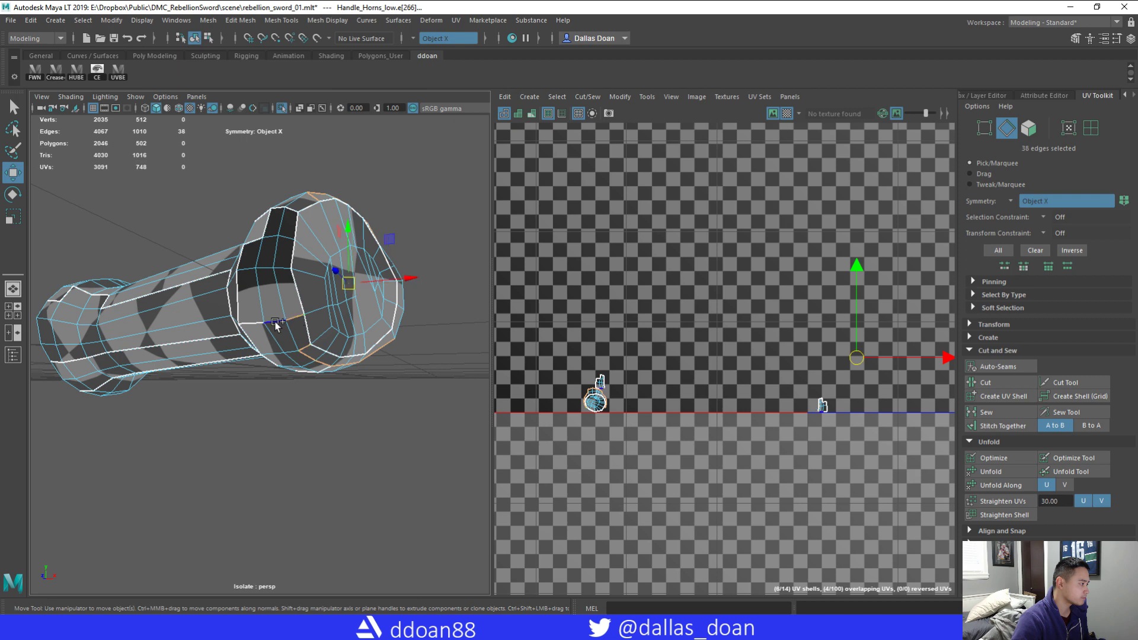
pyautogui.keyDown('shift'); pyautogui.moveTo(653, 268); pyautogui.dragTo(655, 332, button='right'); pyautogui.keyUp('shift')
# - Cut the short edges at the horn's flared end to carry the lengthwise seam to the cap border
pyautogui.keyDown('alt'); pyautogui.moveTo(433, 302); pyautogui.dragTo(338, 320); pyautogui.keyUp('alt')
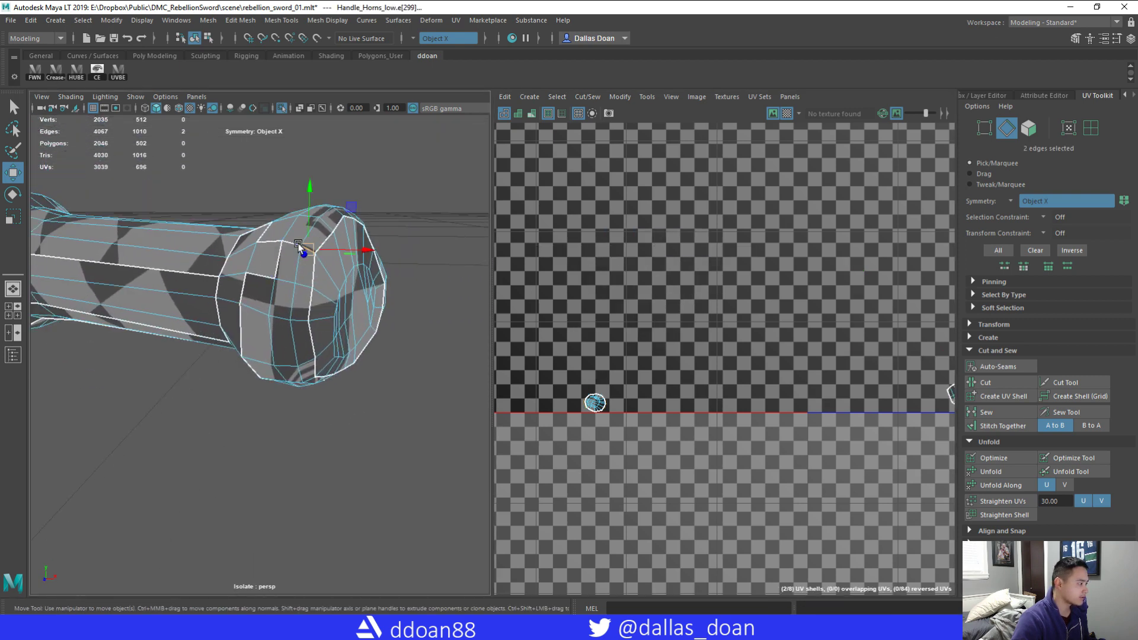
pyautogui.keyDown('alt'); pyautogui.moveTo(246, 289); pyautogui.dragTo(335, 357); pyautogui.keyUp('alt')
pyautogui.keyDown('shift'); pyautogui.moveTo(629, 306); pyautogui.dragTo(578, 308, button='right'); pyautogui.keyUp('shift')
# - Select the unwanted seam edges along the horn's shaft and around both flared ends and sew them
pyautogui.keyDown('alt'); pyautogui.moveTo(444, 302); pyautogui.dragTo(269, 355); pyautogui.keyUp('alt')
pyautogui.scroll(3, 228, 411)
pyautogui.scroll(5, 267, 344)
pyautogui.scroll(-4, 374, 329)
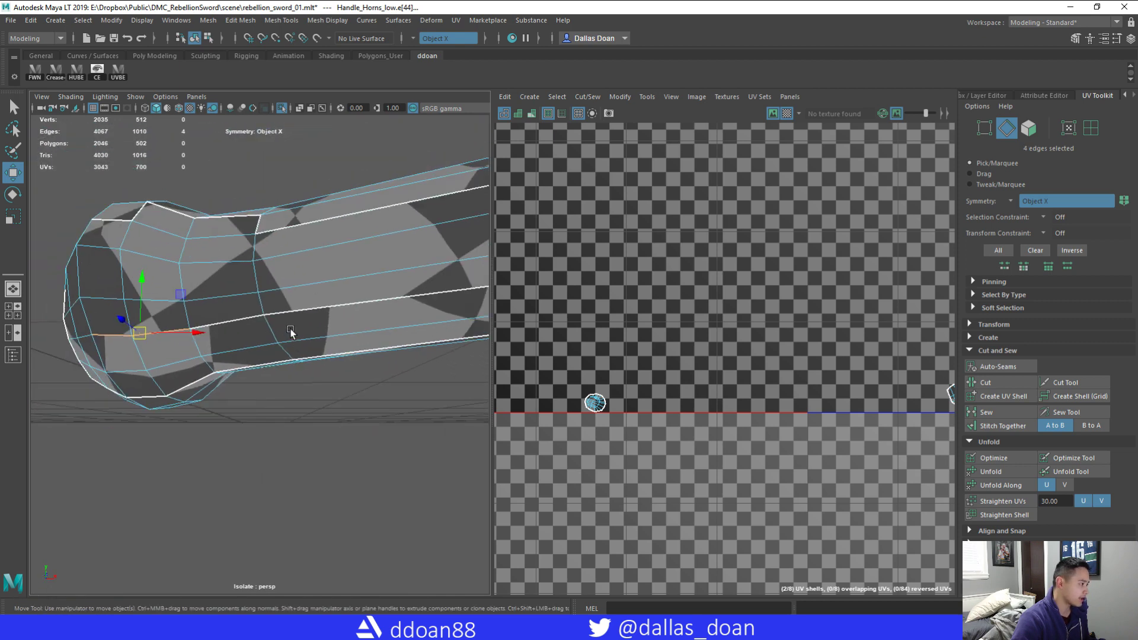
pyautogui.keyDown('alt'); pyautogui.moveTo(411, 314); pyautogui.dragTo(297, 318); pyautogui.keyUp('alt')
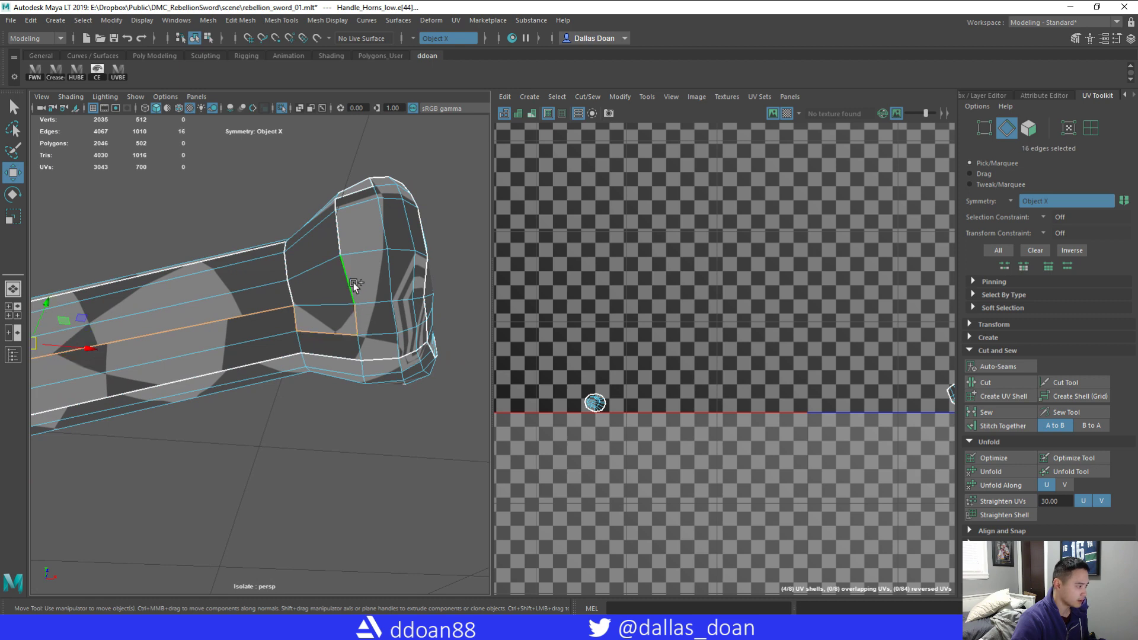
pyautogui.keyDown('alt'); pyautogui.moveTo(353, 283); pyautogui.dragTo(310, 311); pyautogui.keyUp('alt')
pyautogui.keyDown('alt'); pyautogui.moveTo(357, 279); pyautogui.dragTo(330, 304); pyautogui.keyUp('alt')
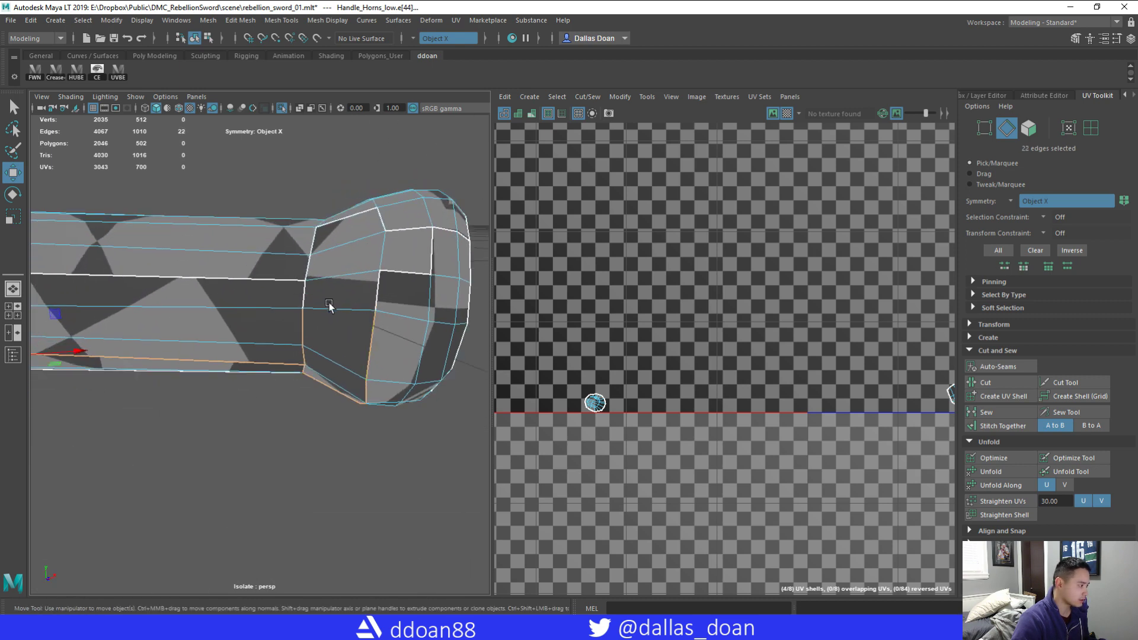
pyautogui.keyDown('shift'); pyautogui.click(416, 227); pyautogui.keyUp('shift')
pyautogui.keyDown('alt'); pyautogui.moveTo(416, 227); pyautogui.dragTo(419, 275); pyautogui.keyUp('alt')
pyautogui.keyDown('shift'); pyautogui.click(437, 321); pyautogui.keyUp('shift')
pyautogui.keyDown('alt'); pyautogui.moveTo(437, 322); pyautogui.dragTo(368, 236); pyautogui.keyUp('alt')
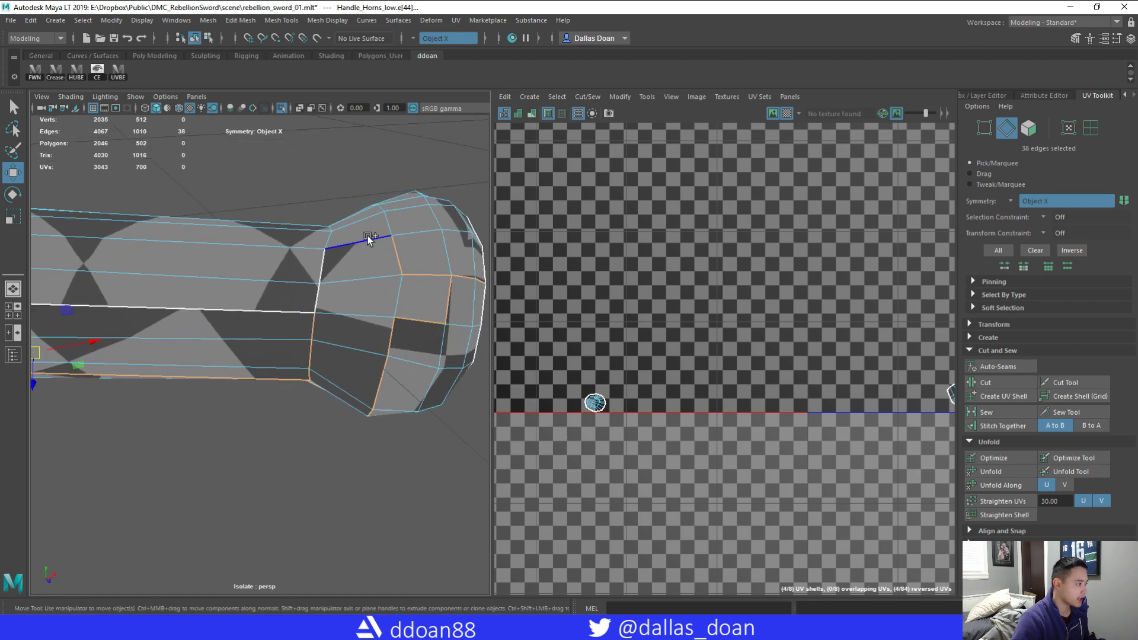
pyautogui.keyDown('shift'); pyautogui.click(290, 309); pyautogui.keyUp('shift')
pyautogui.keyDown('alt'); pyautogui.moveTo(290, 309); pyautogui.dragTo(227, 290); pyautogui.keyUp('alt')
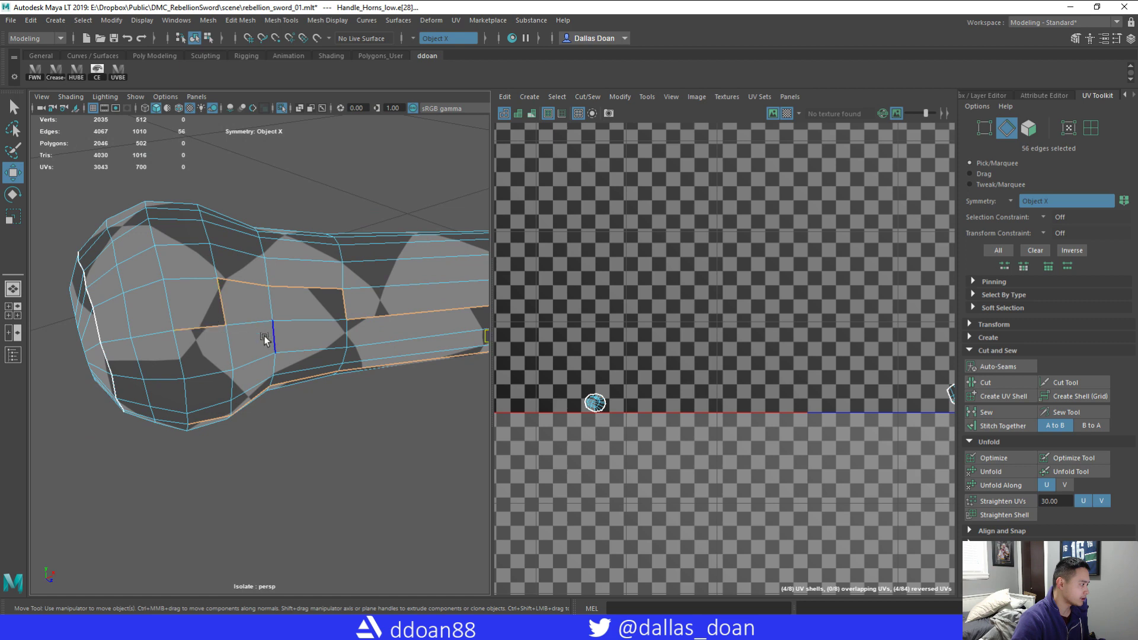
pyautogui.keyDown('alt'); pyautogui.moveTo(265, 339); pyautogui.dragTo(338, 317); pyautogui.keyUp('alt')
pyautogui.keyDown('shift'); pyautogui.moveTo(656, 240); pyautogui.dragTo(652, 212, button='right'); pyautogui.keyUp('shift')
# - Select further leftover seam edges near the horn's end and sew them into the shaft shell
pyautogui.keyDown('alt'); pyautogui.moveTo(331, 320); pyautogui.dragTo(300, 344); pyautogui.keyUp('alt')
pyautogui.keyDown('alt'); pyautogui.moveTo(277, 342); pyautogui.dragTo(299, 343, button='right'); pyautogui.keyUp('alt')
pyautogui.keyDown('alt'); pyautogui.moveTo(299, 344); pyautogui.dragTo(379, 404); pyautogui.keyUp('alt')
pyautogui.moveTo(379, 404)
pyautogui.keyDown('alt'); pyautogui.mouseDown(button='right')
pyautogui.moveTo(426, 397)
pyautogui.moveTo(383, 382)
pyautogui.mouseUp(button='right'); pyautogui.keyUp('alt')
pyautogui.keyDown('shift'); pyautogui.click(244, 313); pyautogui.keyUp('shift')
pyautogui.keyDown('alt'); pyautogui.moveTo(244, 314); pyautogui.dragTo(376, 322); pyautogui.keyUp('alt')
pyautogui.keyDown('shift'); pyautogui.click(292, 334); pyautogui.keyUp('shift')
pyautogui.keyDown('shift'); pyautogui.moveTo(611, 270); pyautogui.dragTo(615, 246, button='right'); pyautogui.keyUp('shift')
# - Sew the last stray seam edges on the horn so only the lengthwise and cap seams are left
pyautogui.keyDown('alt'); pyautogui.moveTo(425, 320); pyautogui.dragTo(367, 285); pyautogui.keyUp('alt')
pyautogui.keyDown('shift'); pyautogui.click(329, 319); pyautogui.keyUp('shift')
pyautogui.keyDown('alt'); pyautogui.moveTo(329, 318); pyautogui.dragTo(329, 336); pyautogui.keyUp('alt')
pyautogui.keyDown('shift'); pyautogui.click(384, 368); pyautogui.keyUp('shift')
pyautogui.keyDown('alt'); pyautogui.moveTo(384, 367); pyautogui.dragTo(394, 339); pyautogui.keyUp('alt')
pyautogui.keyDown('shift'); pyautogui.moveTo(630, 281); pyautogui.dragTo(629, 259, button='right'); pyautogui.keyUp('shift')
# - Select the UVs of both horn shaft shells and unfold them
pyautogui.keyDown('alt'); pyautogui.moveTo(398, 343); pyautogui.dragTo(245, 336); pyautogui.keyUp('alt')
pyautogui.moveTo(291, 300); pyautogui.dragTo(292, 329, button='right')
pyautogui.doubleClick(297, 323)
pyautogui.press('f')
pyautogui.keyDown('alt'); pyautogui.moveTo(256, 317); pyautogui.dragTo(296, 252); pyautogui.keyUp('alt')
pyautogui.moveTo(730, 289); pyautogui.dragTo(677, 299, button='right')
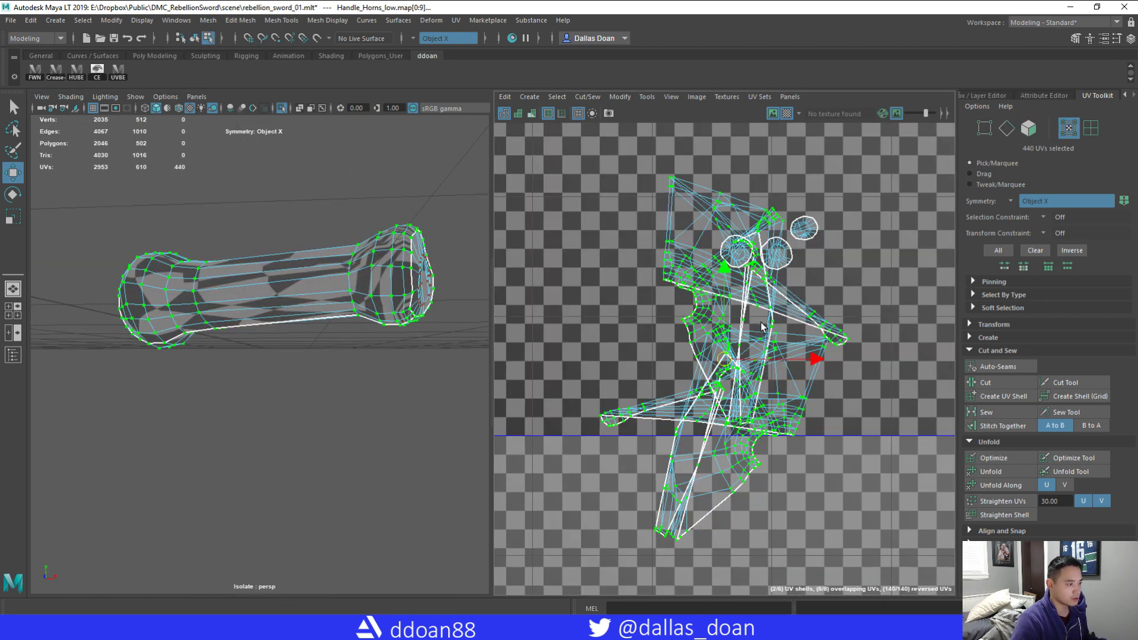
pyautogui.click(991, 472)
# - Turn symmetry off so each horn's UV shell can be edited separately
pyautogui.keyDown('alt'); pyautogui.moveTo(385, 323); pyautogui.dragTo(302, 366); pyautogui.keyUp('alt')
pyautogui.moveTo(656, 379); pyautogui.dragTo(671, 426, button='right')
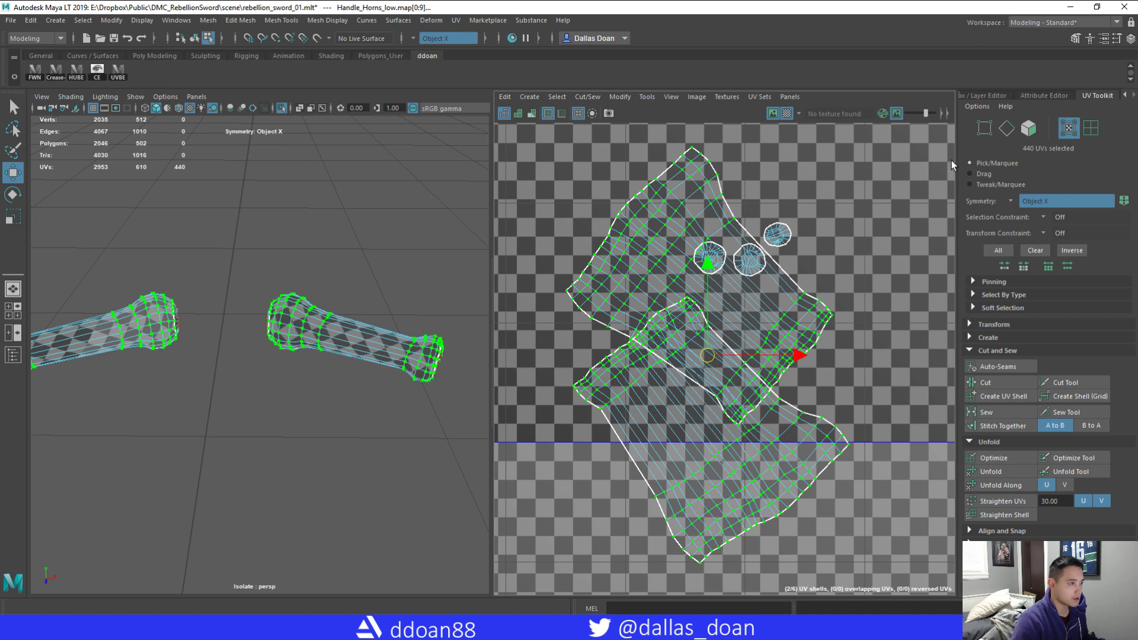
pyautogui.click(1016, 202)
pyautogui.click(1020, 209)
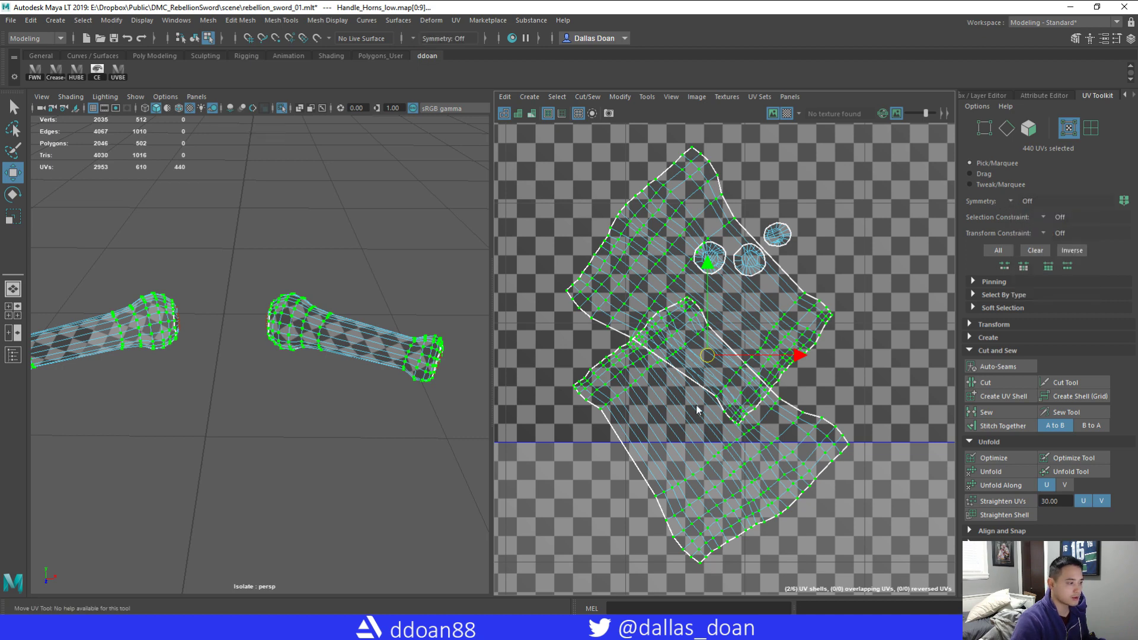
# - Move the lower horn shaft shell away from the other one and rotate it upright
pyautogui.click(747, 469)
pyautogui.moveTo(711, 430); pyautogui.dragTo(544, 370)
pyautogui.keyDown('alt'); pyautogui.moveTo(635, 372); pyautogui.dragTo(771, 409, button='middle'); pyautogui.keyUp('alt')
pyautogui.press('e')
pyautogui.moveTo(746, 352); pyautogui.dragTo(733, 408)
pyautogui.press('w')
pyautogui.keyDown('alt'); pyautogui.moveTo(744, 387); pyautogui.dragTo(681, 403, button='middle'); pyautogui.keyUp('alt')
pyautogui.moveTo(615, 426); pyautogui.dragTo(666, 362)
pyautogui.keyDown('alt'); pyautogui.moveTo(668, 365); pyautogui.dragTo(617, 375, button='middle'); pyautogui.keyUp('alt')
# - Rotate the second horn shaft shell upright and place it beside the first one
pyautogui.moveTo(766, 388); pyautogui.dragTo(835, 430)
pyautogui.press('e')
pyautogui.moveTo(800, 318); pyautogui.dragTo(801, 383)
pyautogui.press('w')
pyautogui.moveTo(728, 353); pyautogui.dragTo(817, 355)
pyautogui.keyDown('alt'); pyautogui.moveTo(816, 352); pyautogui.dragTo(755, 366, button='middle'); pyautogui.keyUp('alt')
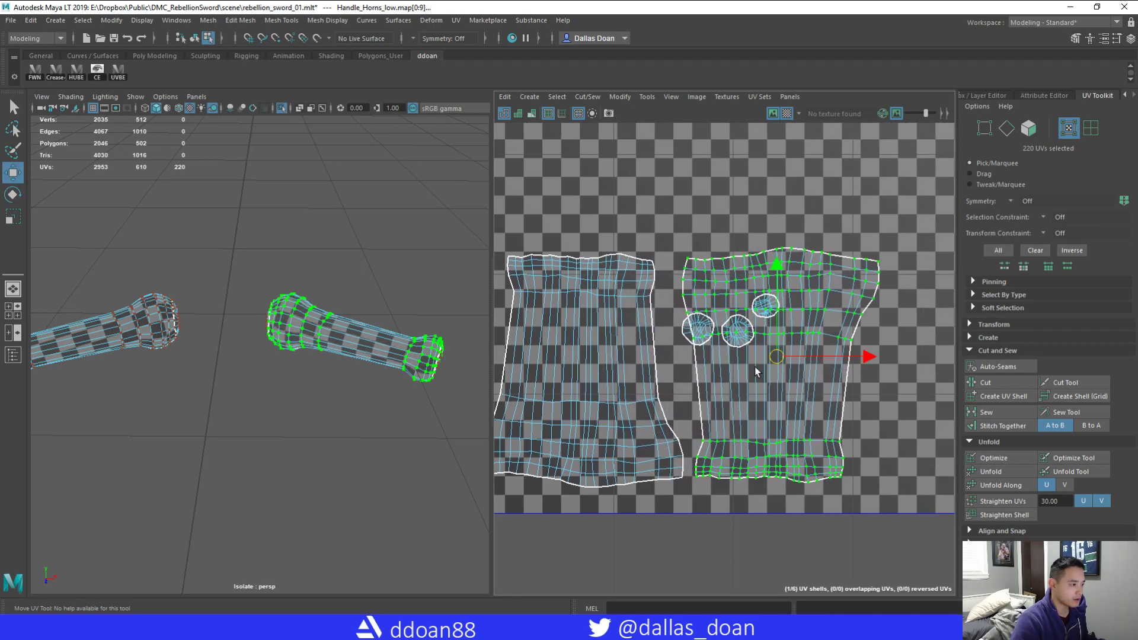
# - Move the three round cap shells off the horn shell into the gap between the two shaft shells
pyautogui.scroll(3, 755, 366)
pyautogui.click(635, 315)
pyautogui.keyDown('ctrl'); pyautogui.moveTo(636, 336); pyautogui.dragTo(650, 323, button='right'); pyautogui.keyUp('ctrl')
pyautogui.moveTo(662, 306); pyautogui.dragTo(630, 347)
pyautogui.keyDown('alt'); pyautogui.moveTo(720, 346); pyautogui.dragTo(700, 348, button='middle'); pyautogui.keyUp('alt')
pyautogui.click(713, 308)
pyautogui.keyDown('ctrl'); pyautogui.moveTo(713, 309); pyautogui.dragTo(724, 300, button='right'); pyautogui.keyUp('ctrl')
pyautogui.moveTo(710, 312); pyautogui.dragTo(614, 408)
pyautogui.keyDown('alt'); pyautogui.moveTo(738, 295); pyautogui.dragTo(720, 316, button='middle'); pyautogui.keyUp('alt')
pyautogui.click(750, 290)
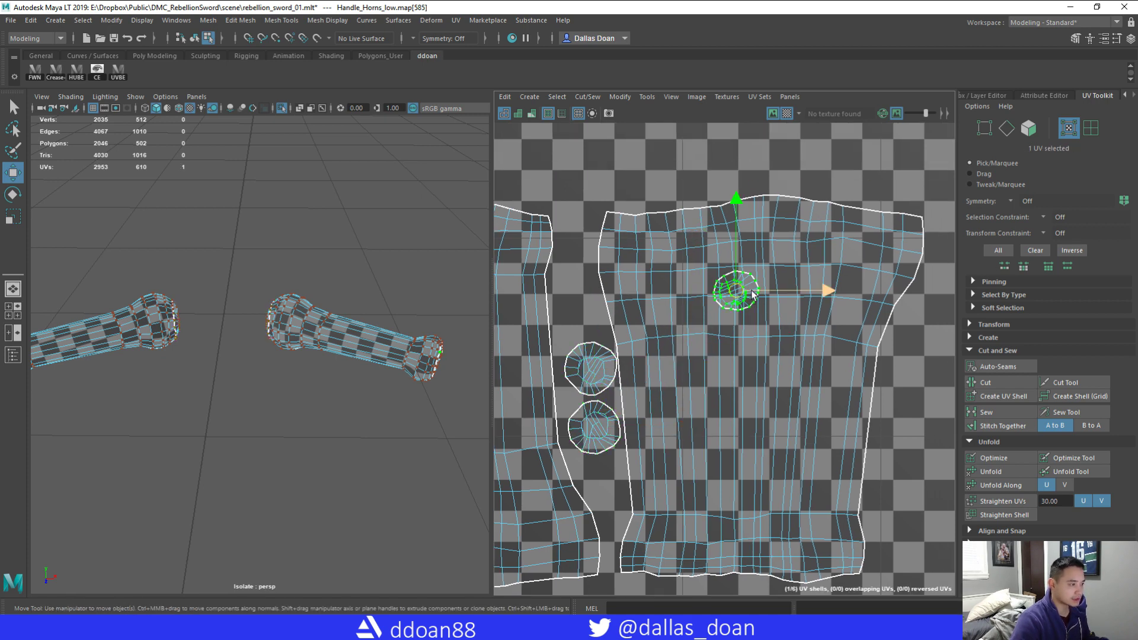
pyautogui.moveTo(740, 299); pyautogui.dragTo(582, 323)
pyautogui.keyDown('alt'); pyautogui.moveTo(811, 431); pyautogui.dragTo(775, 412, button='middle'); pyautogui.keyUp('alt')
# - Move the last round cap shell off the horn shaft shell into the gap with the other three caps
pyautogui.scroll(-6, 699, 412)
pyautogui.keyDown('alt'); pyautogui.moveTo(448, 409); pyautogui.dragTo(416, 390); pyautogui.keyUp('alt')
pyautogui.scroll(-6, 636, 369)
pyautogui.keyDown('alt'); pyautogui.moveTo(602, 413); pyautogui.dragTo(729, 415, button='middle'); pyautogui.keyUp('alt')
pyautogui.scroll(3, 711, 417)
pyautogui.moveTo(623, 394); pyautogui.dragTo(684, 426)
pyautogui.scroll(5, 687, 430)
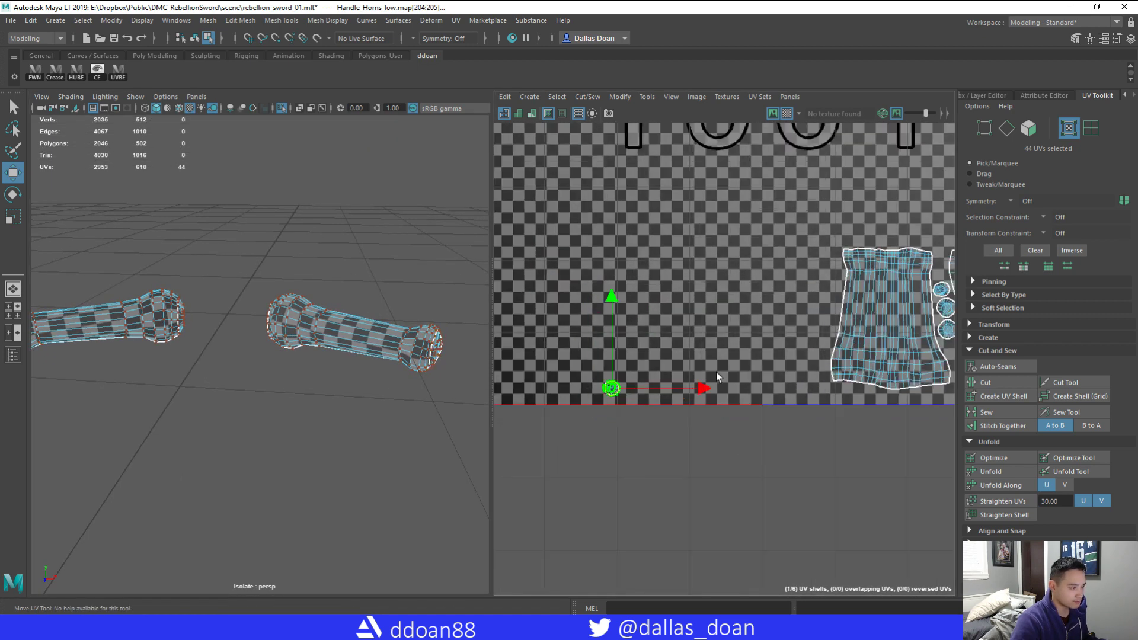
pyautogui.moveTo(591, 387); pyautogui.dragTo(873, 361)
pyautogui.keyDown('alt'); pyautogui.moveTo(872, 362); pyautogui.dragTo(739, 376, button='middle'); pyautogui.keyUp('alt')
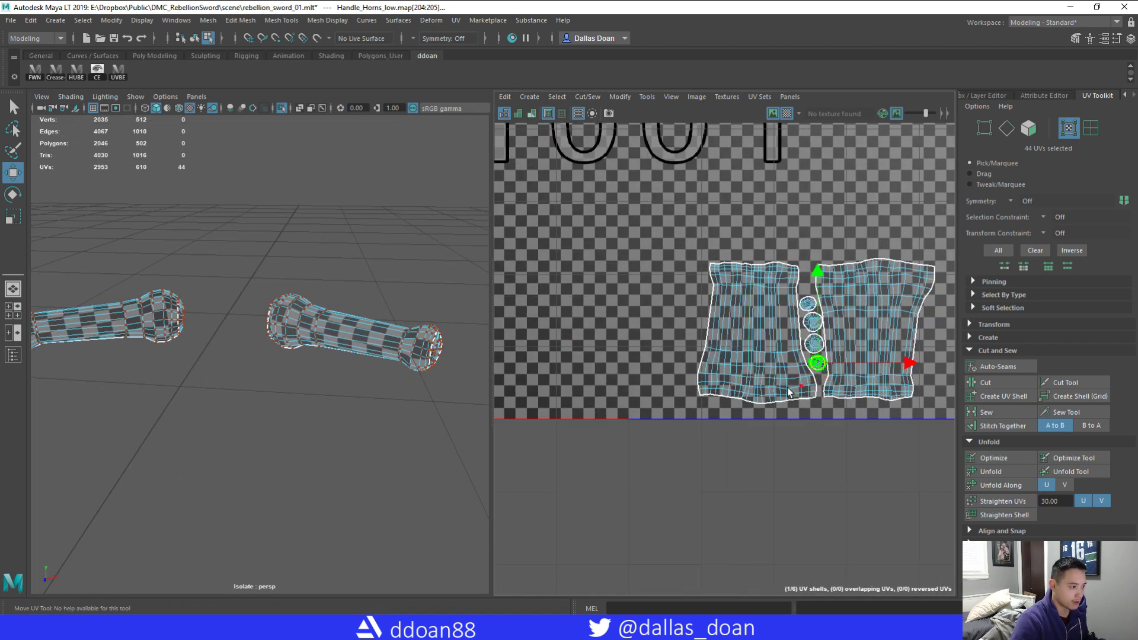
pyautogui.scroll(3, 789, 392)
pyautogui.keyDown('alt'); pyautogui.moveTo(788, 392); pyautogui.dragTo(691, 397, button='middle'); pyautogui.keyUp('alt')
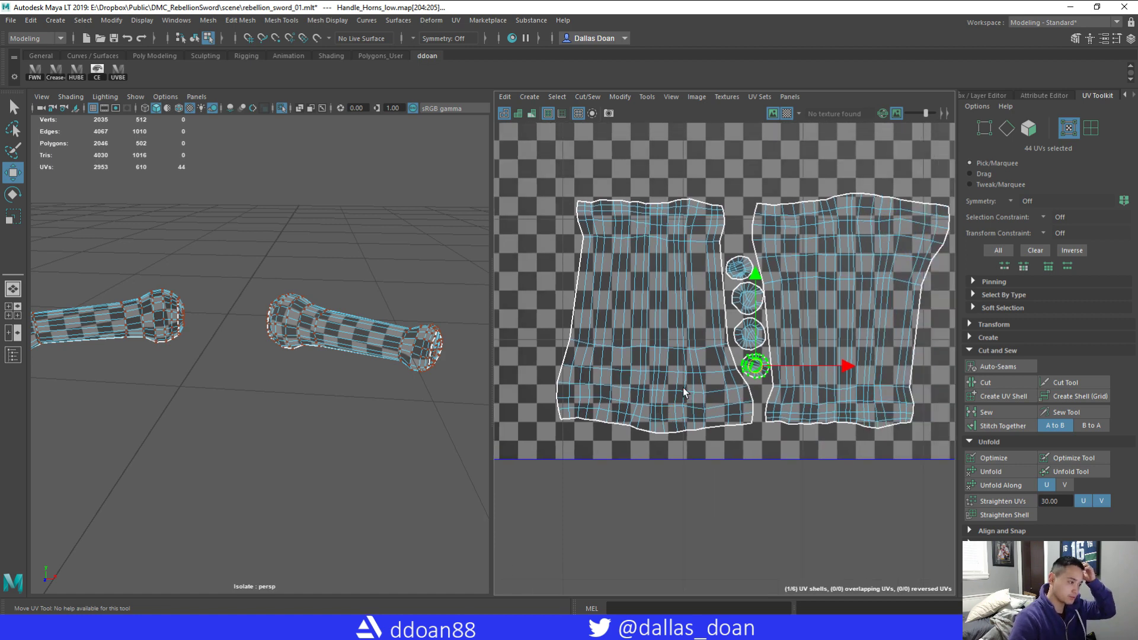
# - Return the horns to object selection and turn off isolation in the viewport to bring back the whole sword
pyautogui.scroll(4, 781, 333)
pyautogui.click(695, 277)
pyautogui.scroll(-5, 766, 353)
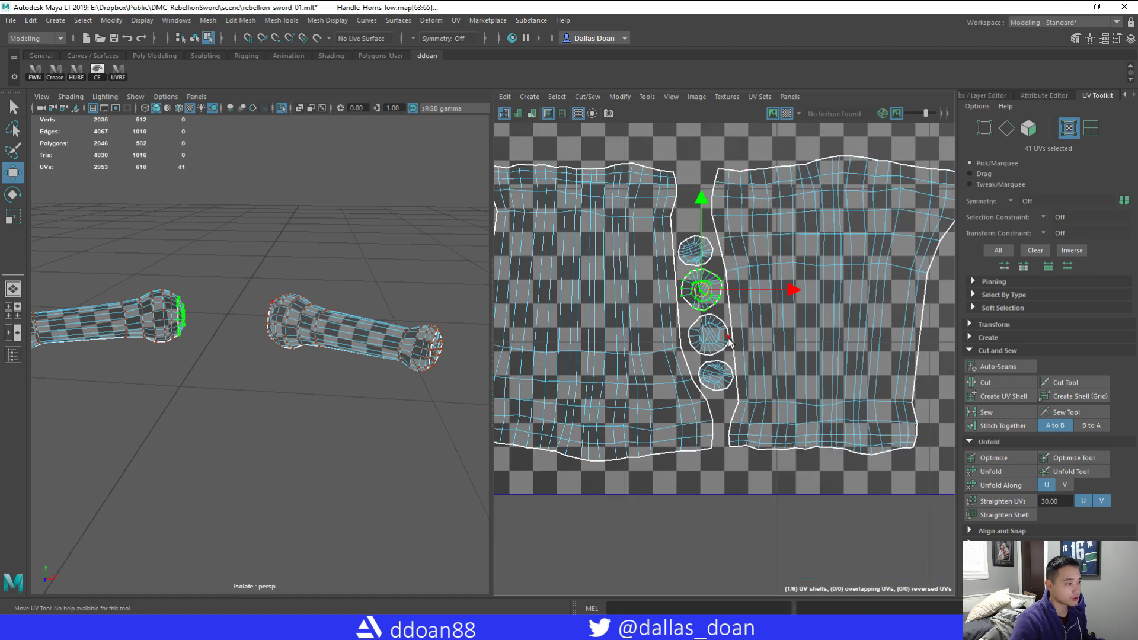
pyautogui.keyDown('alt'); pyautogui.moveTo(291, 356); pyautogui.dragTo(379, 359, button='middle'); pyautogui.keyUp('alt')
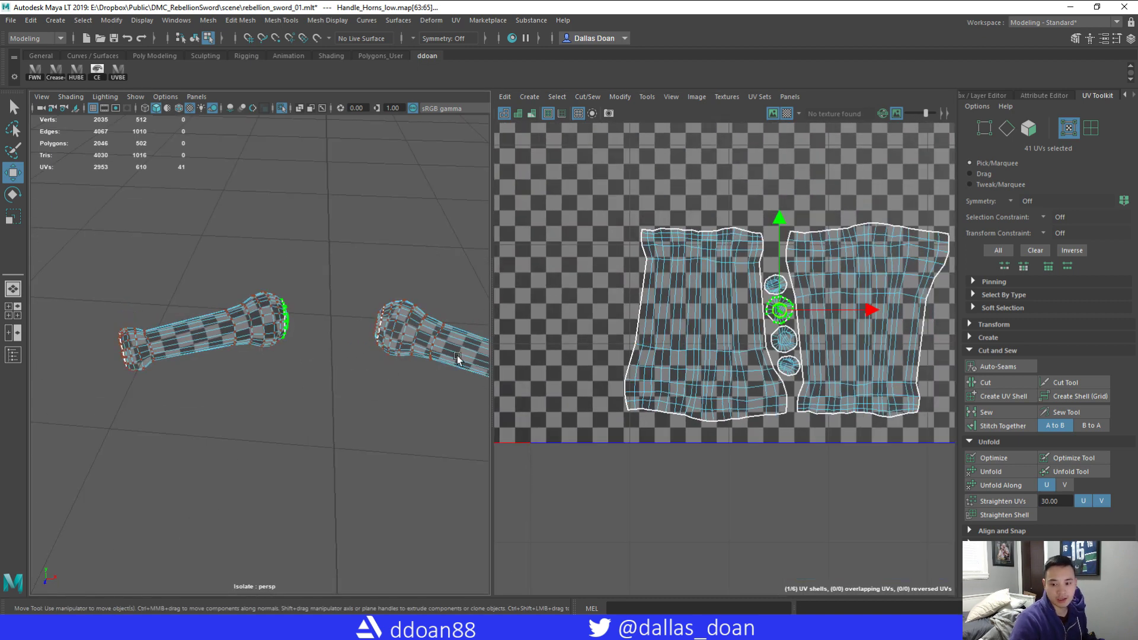
pyautogui.moveTo(457, 354); pyautogui.dragTo(392, 378, button='right')
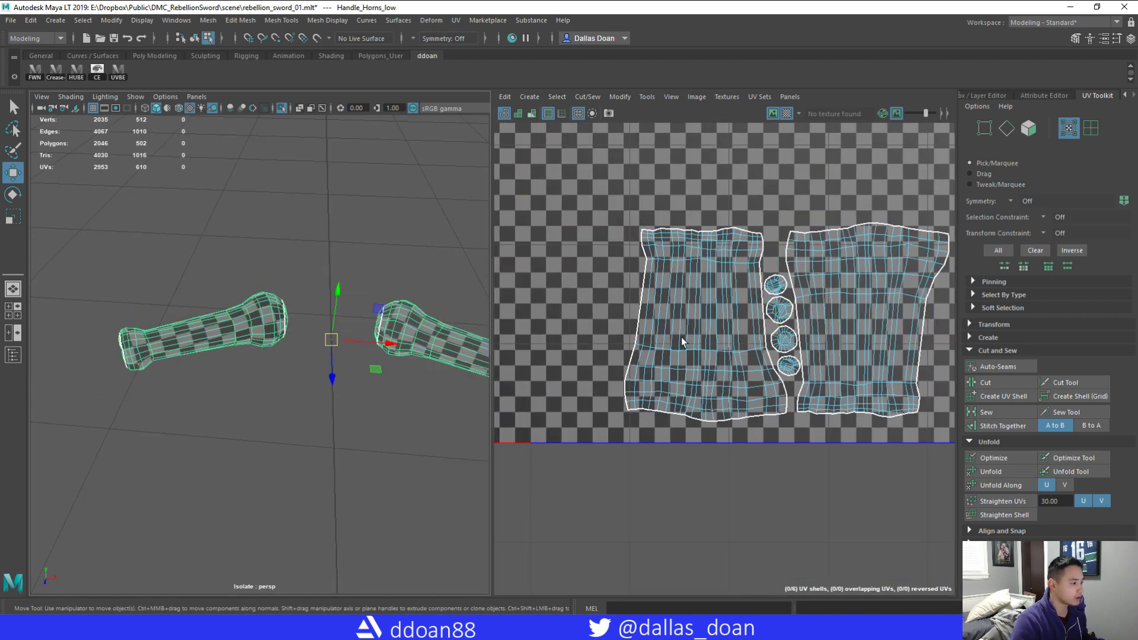
pyautogui.hotkey('ctrl', '1')
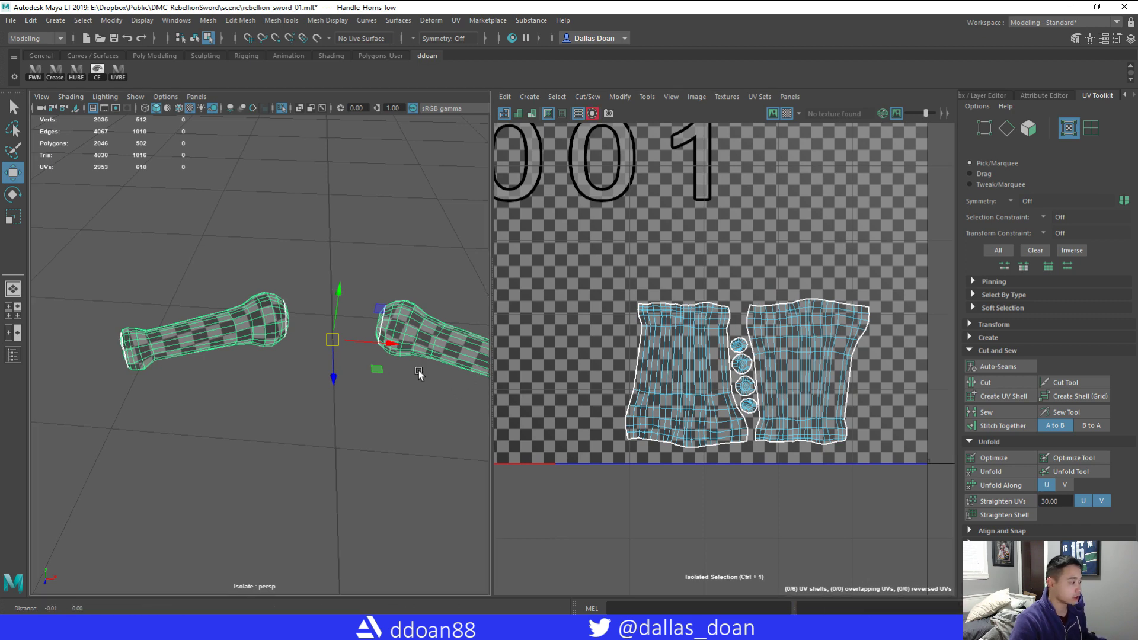
pyautogui.keyDown('alt'); pyautogui.moveTo(419, 375); pyautogui.dragTo(375, 404, button='middle'); pyautogui.keyUp('alt')
pyautogui.hotkey('ctrl', '1')
pyautogui.scroll(-5, 383, 404)
pyautogui.click(383, 404)
pyautogui.scroll(5, 358, 419)
pyautogui.keyDown('alt'); pyautogui.moveTo(356, 420); pyautogui.dragTo(382, 393); pyautogui.keyUp('alt')
pyautogui.click(351, 371)
pyautogui.keyDown('alt'); pyautogui.moveTo(417, 390); pyautogui.dragTo(298, 395); pyautogui.keyUp('alt')
pyautogui.click(372, 348)
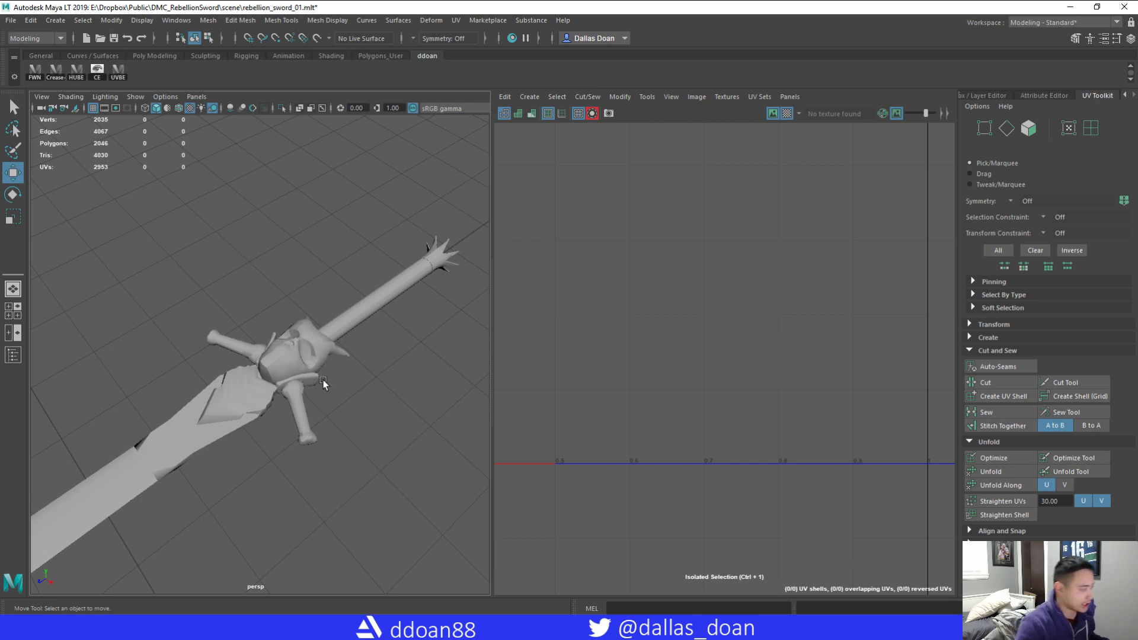
# - Select the finished blade, its base ornament and the guard horns, and hide them
pyautogui.click(297, 351)
pyautogui.keyDown('alt'); pyautogui.moveTo(267, 380); pyautogui.dragTo(464, 379); pyautogui.keyUp('alt')
pyautogui.scroll(-3, 356, 403)
pyautogui.scroll(2, 261, 422)
pyautogui.scroll(5, 260, 422)
pyautogui.click(306, 408)
pyautogui.keyDown('alt'); pyautogui.moveTo(306, 407); pyautogui.dragTo(355, 409); pyautogui.keyUp('alt')
pyautogui.keyDown('shift'); pyautogui.click(215, 415); pyautogui.keyUp('shift')
pyautogui.scroll(-3, 314, 421)
pyautogui.scroll(4, 356, 409)
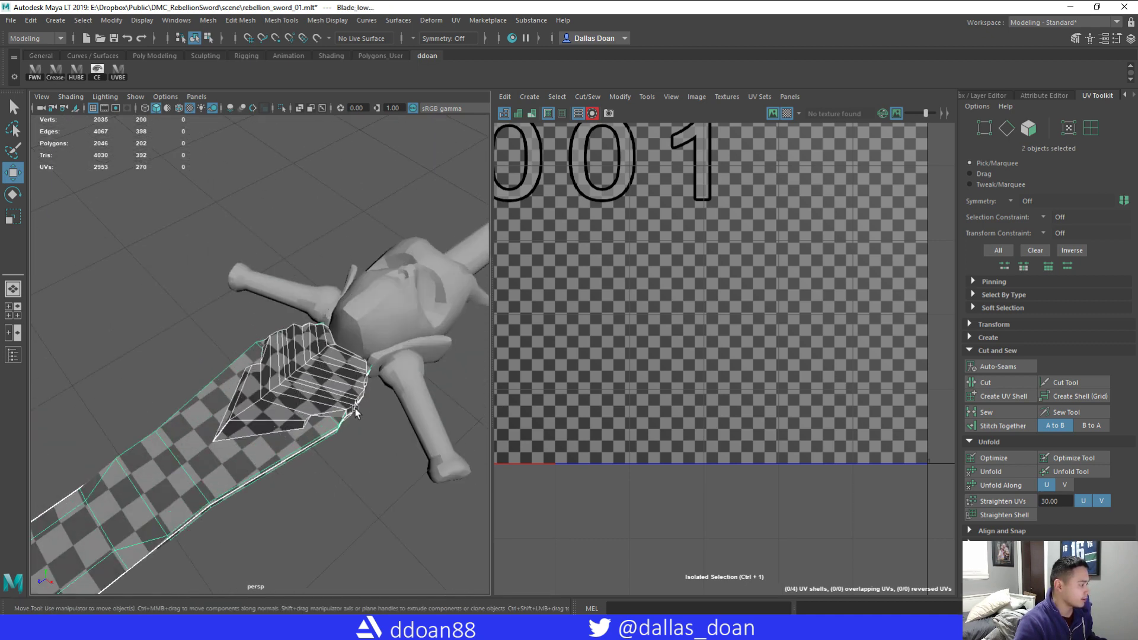
pyautogui.click(403, 395)
pyautogui.keyDown('shift'); pyautogui.click(362, 395); pyautogui.keyUp('shift')
pyautogui.keyDown('shift'); pyautogui.click(242, 467); pyautogui.keyUp('shift')
pyautogui.keyDown('alt'); pyautogui.moveTo(242, 467); pyautogui.dragTo(364, 431); pyautogui.keyUp('alt')
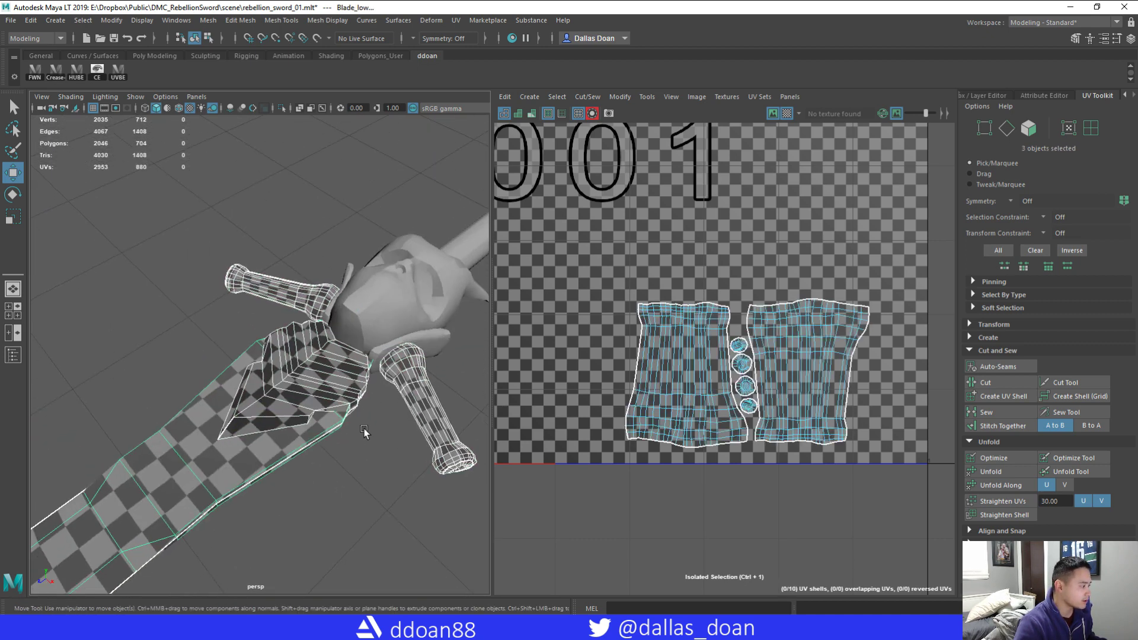
pyautogui.hotkey('ctrl', 'h')
pyautogui.scroll(-4, 391, 422)
pyautogui.keyDown('alt'); pyautogui.moveTo(391, 422); pyautogui.dragTo(308, 391, button='middle'); pyautogui.keyUp('alt')
pyautogui.keyDown('alt'); pyautogui.moveTo(308, 391); pyautogui.dragTo(325, 413); pyautogui.keyUp('alt')
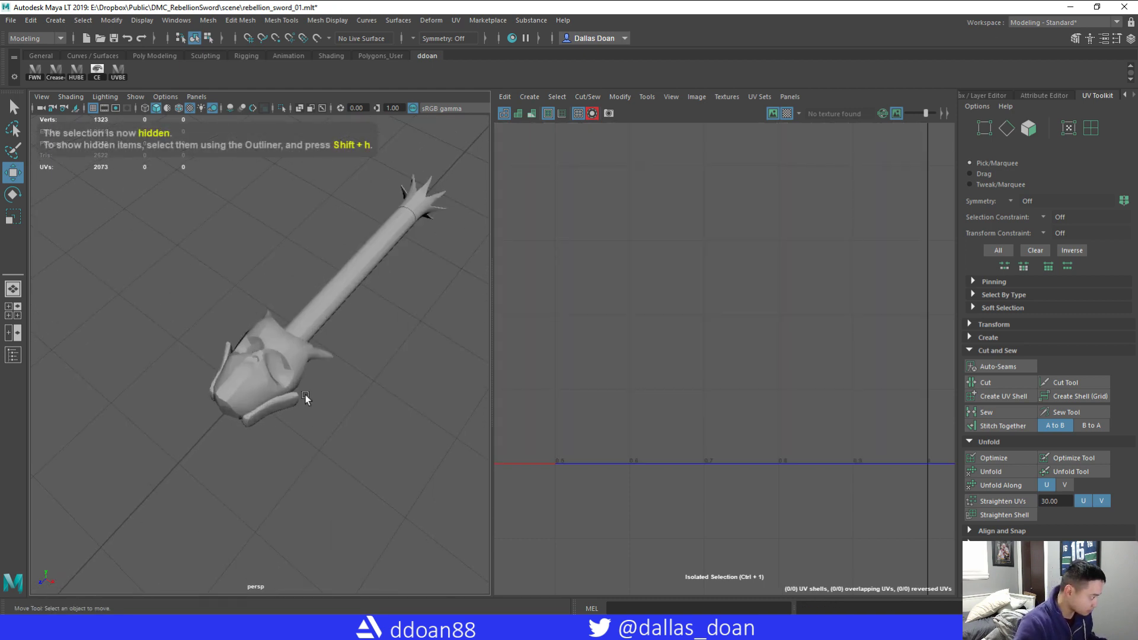
# - Show the Outliner, expand the RebellionSword_Low group and select the Handle_low mesh
pyautogui.click(13, 355)
pyautogui.click(44, 217)
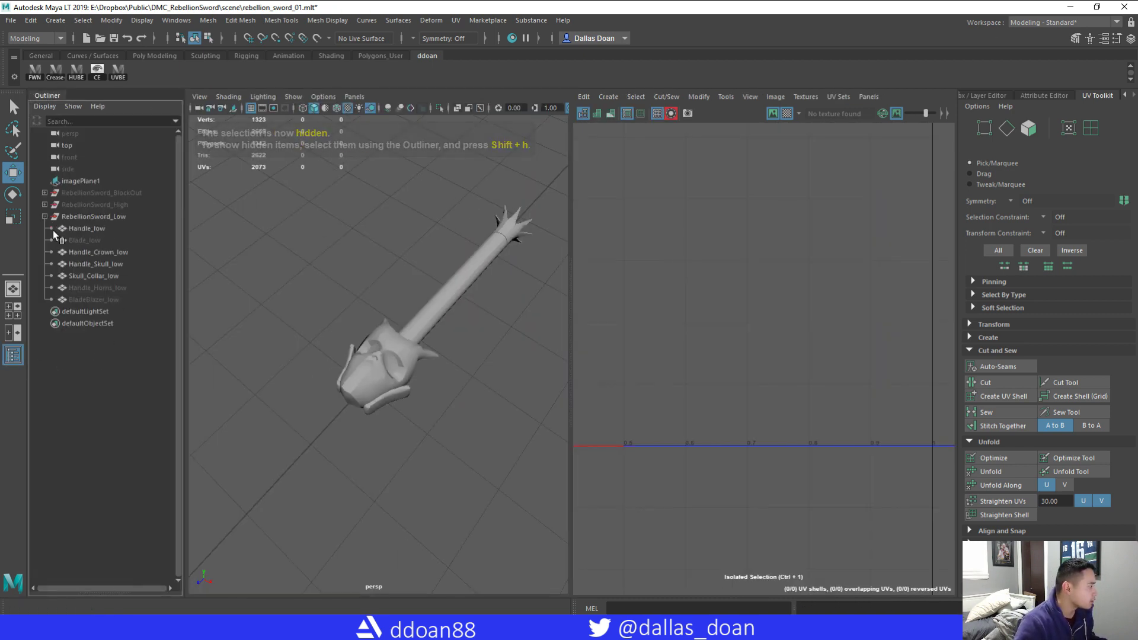
pyautogui.keyDown('alt'); pyautogui.moveTo(409, 372); pyautogui.dragTo(460, 419); pyautogui.keyUp('alt')
pyautogui.click(452, 326)
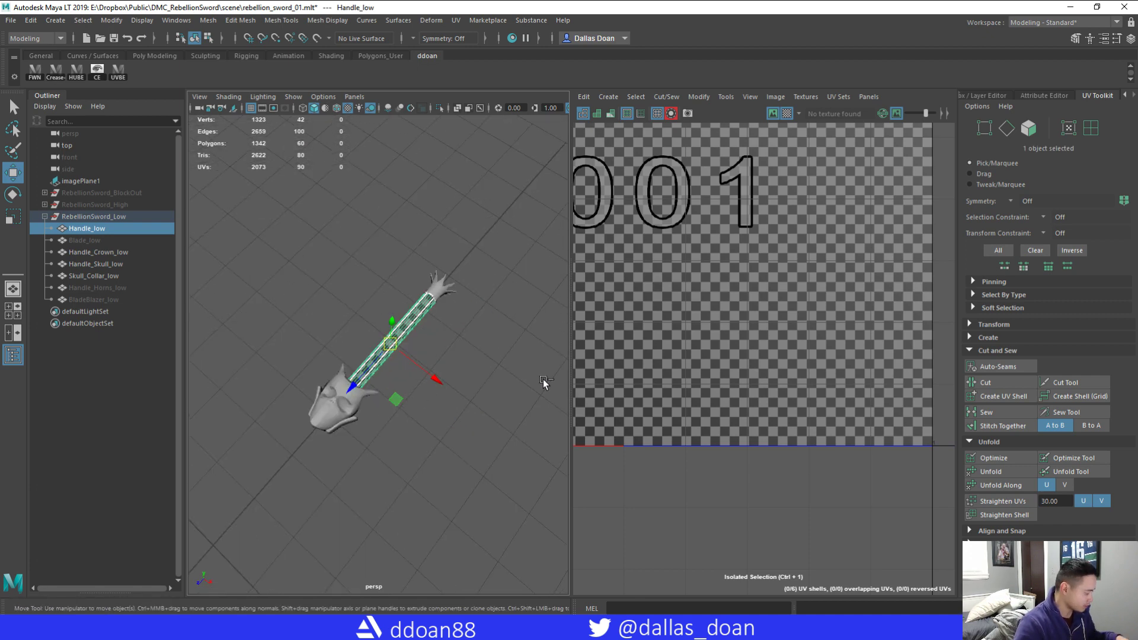
pyautogui.keyDown('alt'); pyautogui.moveTo(755, 358); pyautogui.dragTo(748, 403, button='middle'); pyautogui.keyUp('alt')
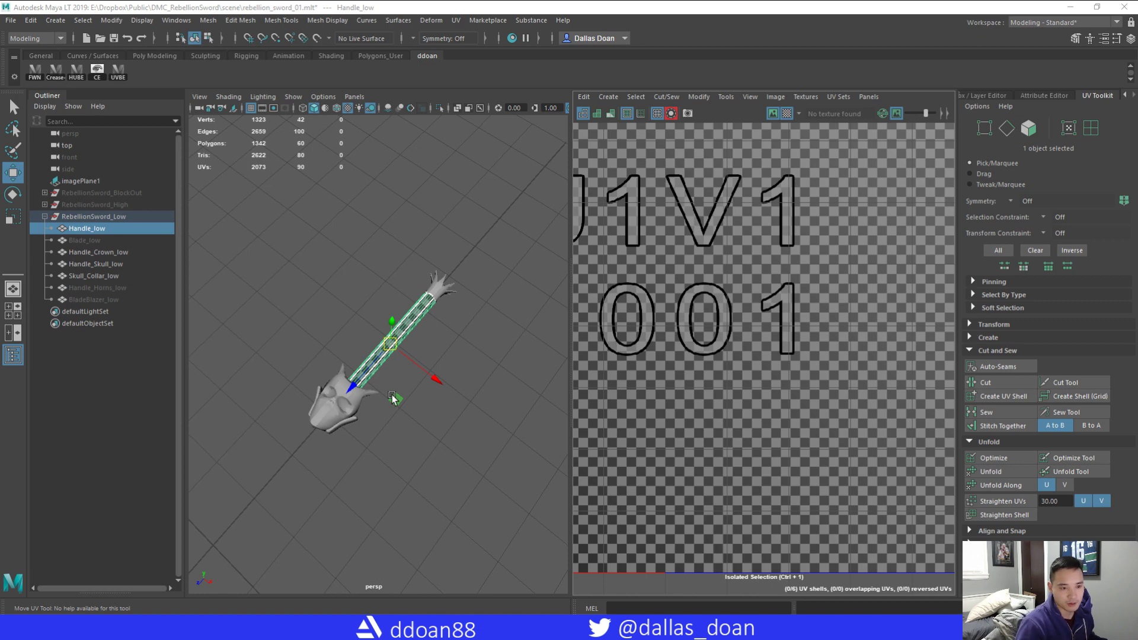
pyautogui.scroll(4, 439, 398)
pyautogui.press('w')
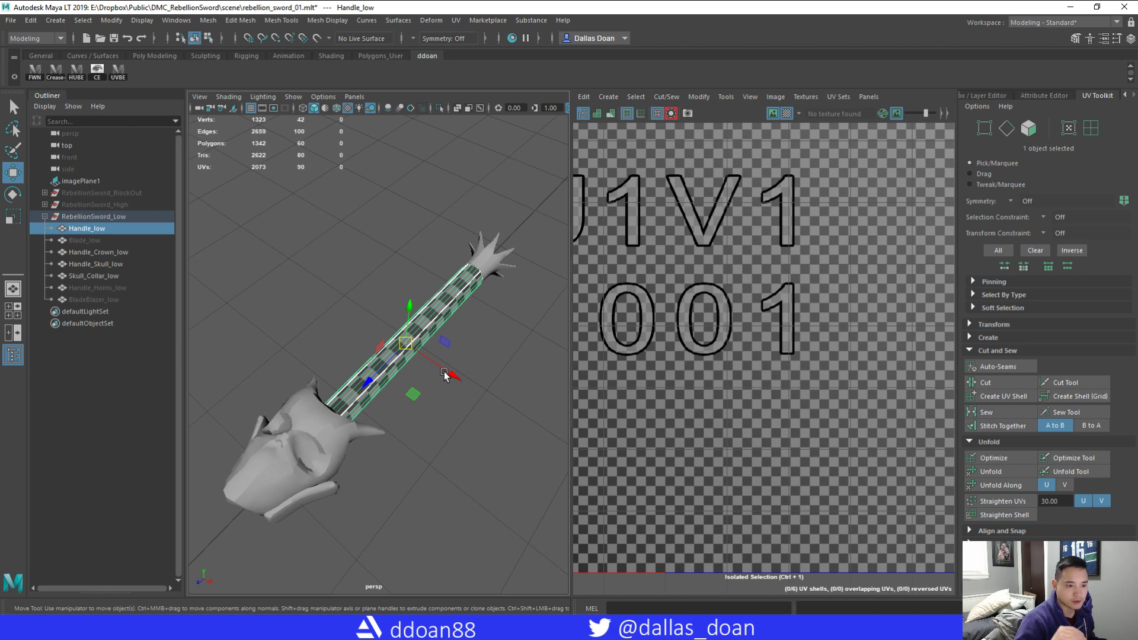
pyautogui.keyDown('alt'); pyautogui.moveTo(439, 312); pyautogui.dragTo(465, 331); pyautogui.keyUp('alt')
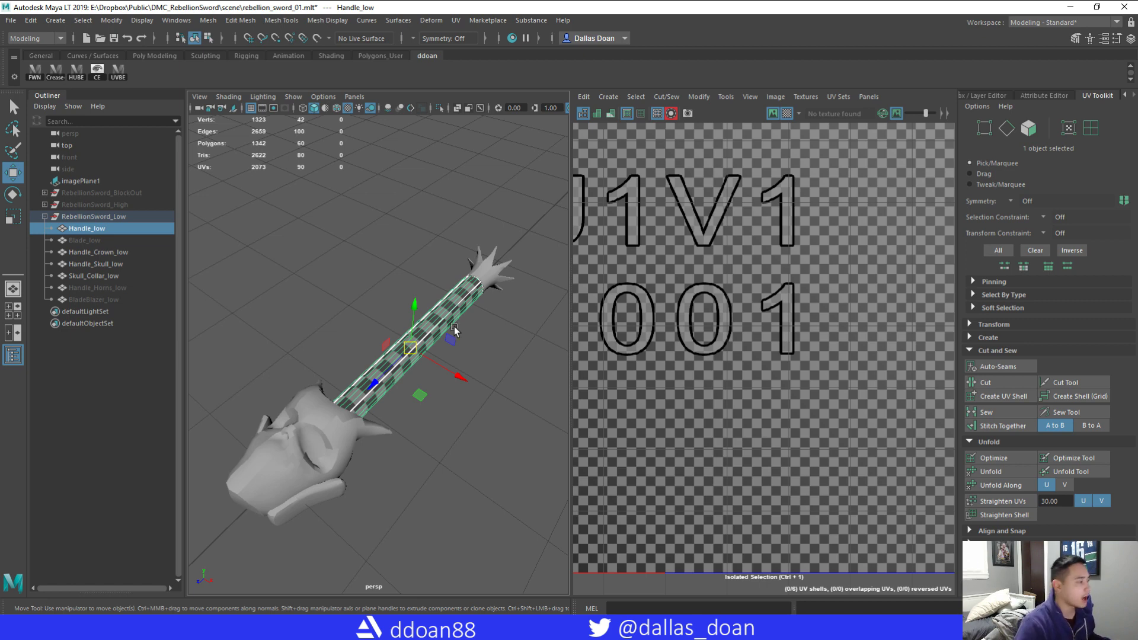
pyautogui.keyDown('alt'); pyautogui.moveTo(452, 328); pyautogui.dragTo(457, 371, button='right'); pyautogui.keyUp('alt')
pyautogui.keyDown('alt'); pyautogui.moveTo(457, 371); pyautogui.dragTo(458, 404); pyautogui.keyUp('alt')
# - Select lengthwise seam edges on the handle shaft and move and sew their UVs together
pyautogui.moveTo(414, 387); pyautogui.dragTo(413, 271, button='right')
pyautogui.click(425, 365)
pyautogui.keyDown('alt'); pyautogui.moveTo(425, 366); pyautogui.dragTo(460, 403); pyautogui.keyUp('alt')
pyautogui.keyDown('shift'); pyautogui.click(373, 397); pyautogui.keyUp('shift')
pyautogui.keyDown('alt'); pyautogui.moveTo(374, 397); pyautogui.dragTo(450, 380); pyautogui.keyUp('alt')
pyautogui.keyDown('shift'); pyautogui.click(413, 349); pyautogui.keyUp('shift')
pyautogui.keyDown('shift'); pyautogui.rightClick(762, 322); pyautogui.keyUp('shift')
pyautogui.click(761, 290)
# - Move and sew further lengthwise seams around the handle, keeping one seam open for unwrapping
pyautogui.keyDown('alt'); pyautogui.moveTo(515, 364); pyautogui.dragTo(390, 376); pyautogui.keyUp('alt')
pyautogui.click(391, 378)
pyautogui.keyDown('shift'); pyautogui.rightClick(733, 359); pyautogui.keyUp('shift')
pyautogui.keyDown('shift'); pyautogui.moveTo(685, 373); pyautogui.dragTo(684, 374, button='right'); pyautogui.keyUp('shift')
pyautogui.keyDown('alt'); pyautogui.moveTo(380, 396); pyautogui.dragTo(419, 398); pyautogui.keyUp('alt')
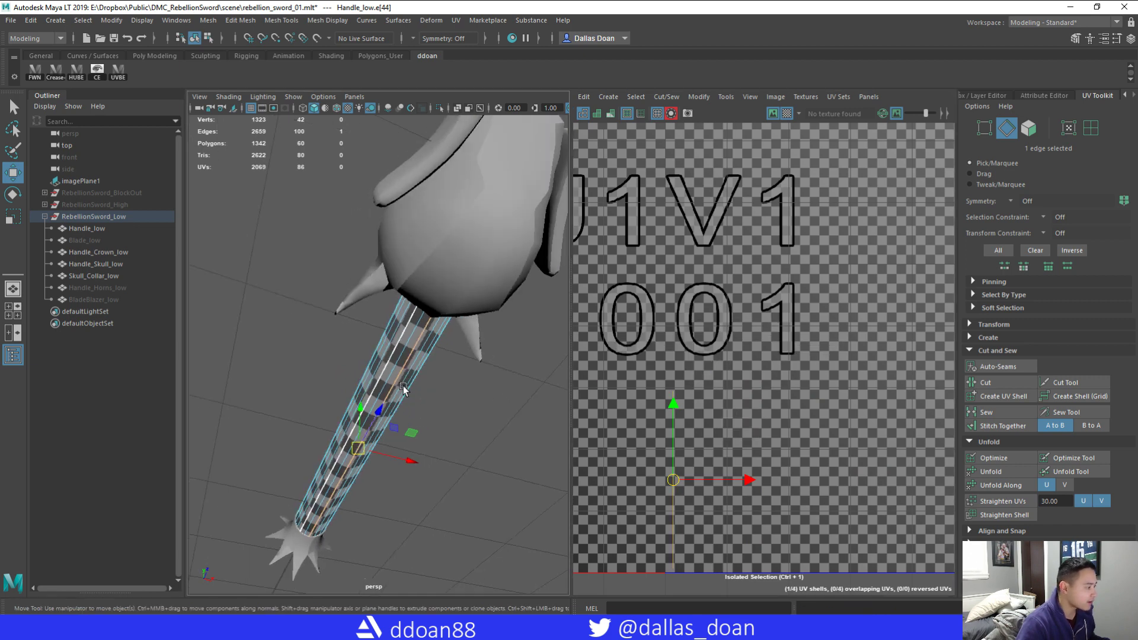
pyautogui.click(368, 395)
pyautogui.keyDown('shift'); pyautogui.moveTo(669, 345); pyautogui.dragTo(669, 313, button='right'); pyautogui.keyUp('shift')
# - Select the handle's side faces, turn off the UV Editor's isolated selection and unfold the handle's UV shell
pyautogui.keyDown('alt'); pyautogui.moveTo(490, 359); pyautogui.dragTo(377, 359); pyautogui.keyUp('alt')
pyautogui.moveTo(376, 358); pyautogui.dragTo(382, 368, button='right')
pyautogui.click(390, 359)
pyautogui.doubleClick(390, 358)
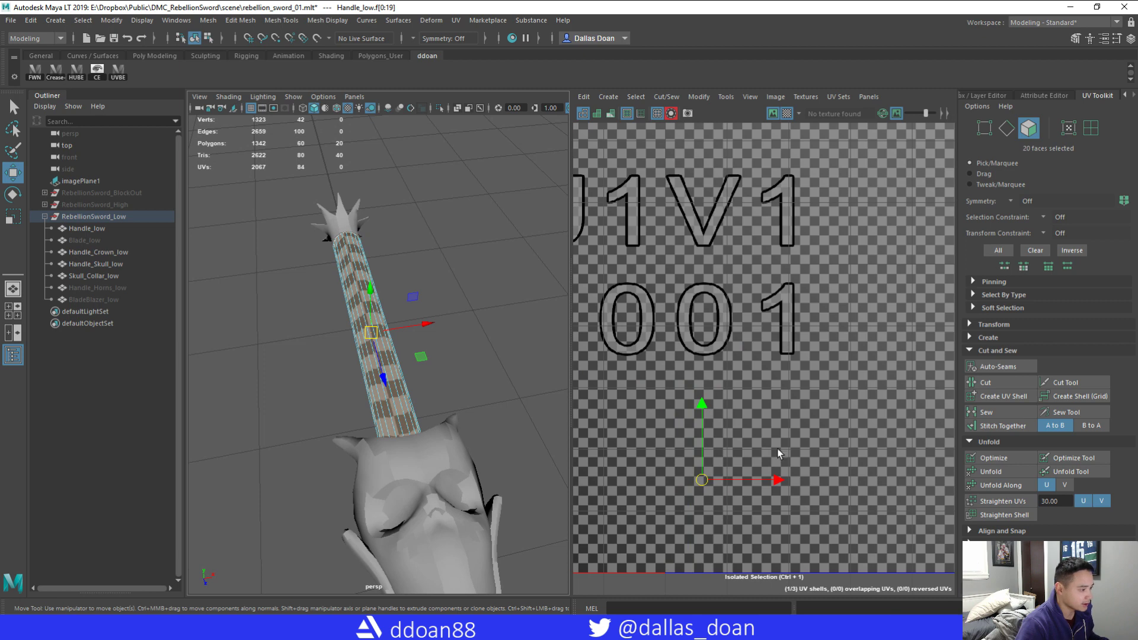
pyautogui.scroll(-4, 747, 428)
pyautogui.press('f')
pyautogui.scroll(-4, 750, 419)
pyautogui.hotkey('ctrl', '1')
pyautogui.keyDown('alt'); pyautogui.moveTo(755, 430); pyautogui.dragTo(720, 444, button='middle'); pyautogui.keyUp('alt')
pyautogui.moveTo(720, 357); pyautogui.dragTo(743, 349, button='right')
pyautogui.click(994, 472)
pyautogui.scroll(4, 823, 444)
pyautogui.keyDown('alt'); pyautogui.moveTo(745, 429); pyautogui.dragTo(813, 423, button='middle'); pyautogui.keyUp('alt')
# - Return the handle to object selection and hide Handle_low
pyautogui.keyDown('alt'); pyautogui.moveTo(332, 382); pyautogui.dragTo(409, 377); pyautogui.keyUp('alt')
pyautogui.moveTo(443, 366)
pyautogui.mouseDown(button='right')
pyautogui.moveTo(439, 408)
pyautogui.moveTo(432, 380)
pyautogui.mouseUp(button='right')
pyautogui.scroll(-3, 433, 387)
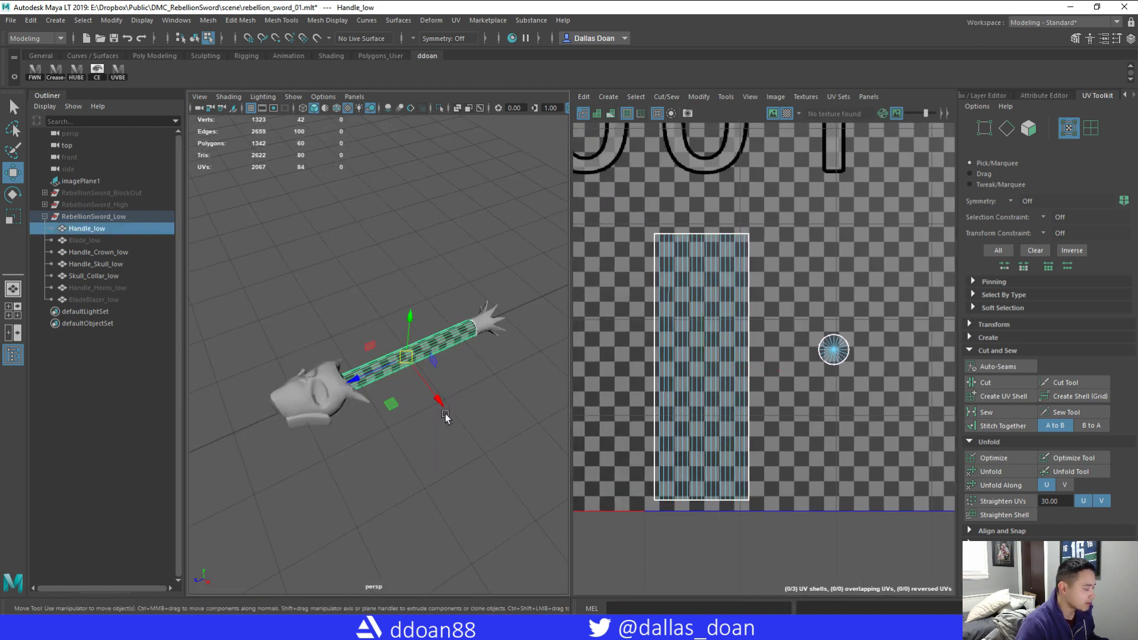
pyautogui.click(110, 231)
pyautogui.hotkey('ctrl', 'h')
pyautogui.keyDown('alt'); pyautogui.moveTo(390, 393); pyautogui.dragTo(448, 404, button='middle'); pyautogui.keyUp('alt')
# - Frame the Handle_Crown_low mesh, select the edge loop around its rim and move and sew those UV edges
pyautogui.click(422, 344)
pyautogui.scroll(-3, 448, 405)
pyautogui.press('F8')
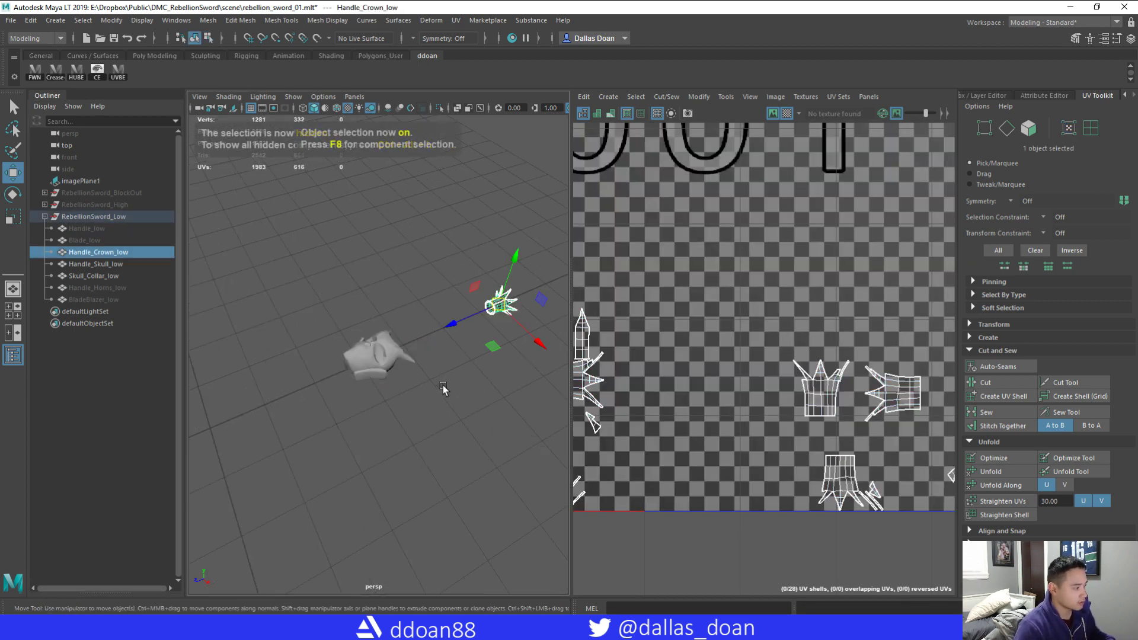
pyautogui.press('f')
pyautogui.keyDown('alt'); pyautogui.moveTo(438, 409); pyautogui.dragTo(382, 323); pyautogui.keyUp('alt')
pyautogui.moveTo(379, 319); pyautogui.dragTo(392, 320, button='right')
pyautogui.keyDown('alt'); pyautogui.moveTo(392, 320); pyautogui.dragTo(371, 283); pyautogui.keyUp('alt')
pyautogui.doubleClick(363, 289)
pyautogui.keyDown('alt'); pyautogui.moveTo(447, 310); pyautogui.dragTo(489, 329); pyautogui.keyUp('alt')
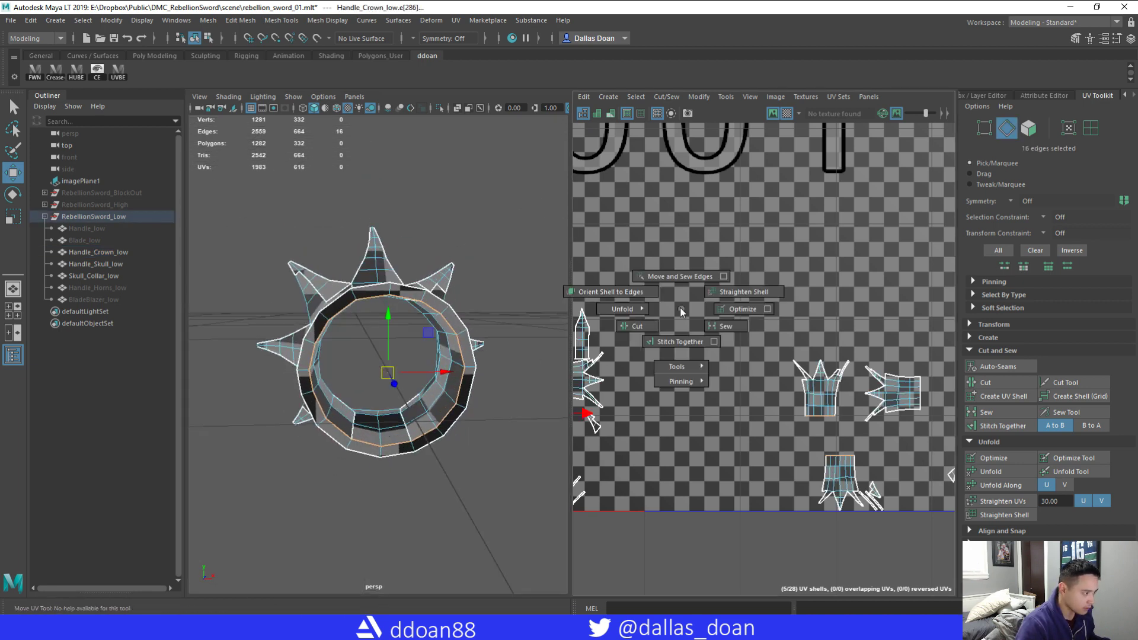
pyautogui.keyDown('shift'); pyautogui.moveTo(681, 312); pyautogui.dragTo(644, 293, button='right'); pyautogui.keyUp('shift')
# - Select all of the crown's vertices and merge the ones lying close together
pyautogui.keyDown('alt'); pyautogui.moveTo(418, 366); pyautogui.dragTo(377, 356); pyautogui.keyUp('alt')
pyautogui.moveTo(456, 303); pyautogui.dragTo(458, 336, button='right')
pyautogui.doubleClick(463, 340)
pyautogui.keyDown('alt'); pyautogui.moveTo(438, 369); pyautogui.dragTo(527, 393); pyautogui.keyUp('alt')
pyautogui.keyDown('alt'); pyautogui.moveTo(477, 388); pyautogui.dragTo(423, 326); pyautogui.keyUp('alt')
pyautogui.scroll(4, 468, 366)
pyautogui.scroll(-3, 427, 367)
pyautogui.moveTo(421, 255); pyautogui.dragTo(422, 224, button='right')
pyautogui.scroll(-1, 439, 317)
pyautogui.scroll(-4, 418, 326)
pyautogui.keyDown('alt'); pyautogui.moveTo(418, 340); pyautogui.dragTo(332, 362); pyautogui.keyUp('alt')
pyautogui.moveTo(385, 303); pyautogui.dragTo(332, 304, button='right')
pyautogui.scroll(-2, 398, 325)
pyautogui.moveTo(249, 261); pyautogui.dragTo(474, 468)
pyautogui.moveTo(689, 327); pyautogui.dragTo(688, 326, button='right')
pyautogui.keyDown('shift'); pyautogui.moveTo(462, 307); pyautogui.dragTo(517, 258, button='right'); pyautogui.keyUp('shift')
pyautogui.scroll(3, 392, 302)
pyautogui.moveTo(392, 303); pyautogui.dragTo(397, 375, button='right')
pyautogui.keyDown('alt'); pyautogui.moveTo(397, 375); pyautogui.dragTo(290, 392); pyautogui.keyUp('alt')
pyautogui.press('w')
pyautogui.click(290, 392)
pyautogui.keyDown('alt'); pyautogui.moveTo(474, 379); pyautogui.dragTo(501, 431); pyautogui.keyUp('alt')
pyautogui.hotkey('ctrl', 'z')
# - Examine the crown's UV seams around the spikes and inside the ring
pyautogui.keyDown('alt'); pyautogui.moveTo(501, 432); pyautogui.dragTo(449, 427, button='right'); pyautogui.keyUp('alt')
pyautogui.keyDown('alt'); pyautogui.moveTo(449, 427); pyautogui.dragTo(487, 448); pyautogui.keyUp('alt')
pyautogui.keyDown('alt'); pyautogui.moveTo(488, 447); pyautogui.dragTo(522, 451, button='right'); pyautogui.keyUp('alt')
pyautogui.keyDown('alt'); pyautogui.moveTo(521, 450); pyautogui.dragTo(345, 452); pyautogui.keyUp('alt')
pyautogui.keyDown('alt'); pyautogui.moveTo(345, 452); pyautogui.dragTo(308, 427, button='right'); pyautogui.keyUp('alt')
pyautogui.keyDown('alt'); pyautogui.moveTo(309, 427); pyautogui.dragTo(364, 392); pyautogui.keyUp('alt')
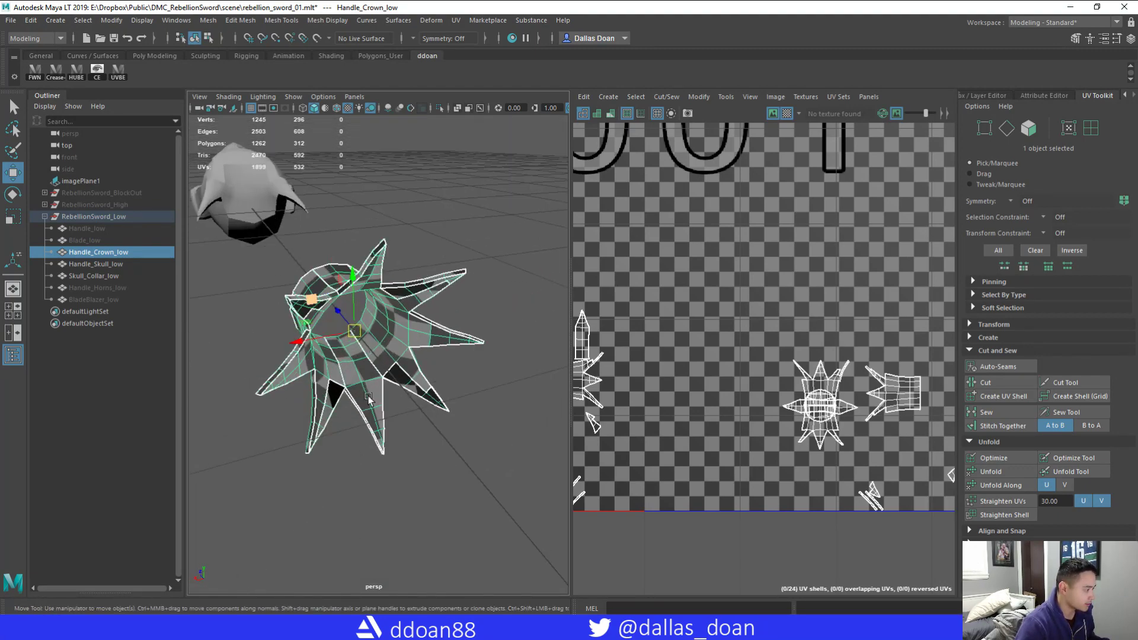
pyautogui.keyDown('alt'); pyautogui.moveTo(364, 392); pyautogui.dragTo(391, 409, button='right'); pyautogui.keyUp('alt')
pyautogui.keyDown('alt'); pyautogui.moveTo(391, 409); pyautogui.dragTo(367, 413); pyautogui.keyUp('alt')
pyautogui.moveTo(367, 413); pyautogui.dragTo(369, 374, button='right')
pyautogui.click(396, 307)
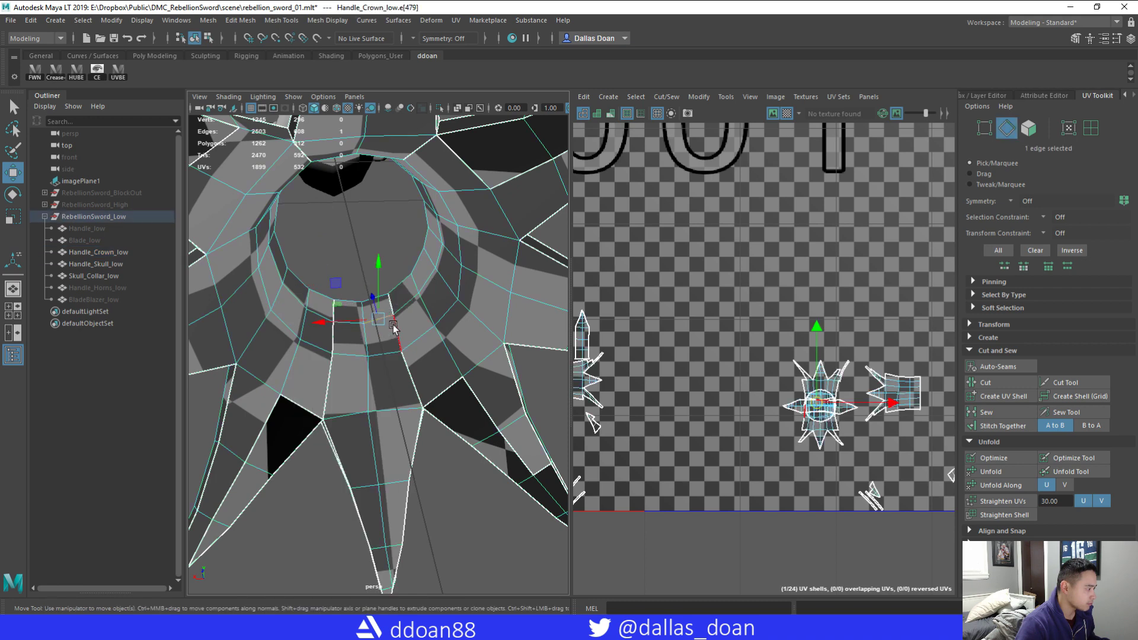
pyautogui.keyDown('alt'); pyautogui.moveTo(393, 301); pyautogui.dragTo(372, 324); pyautogui.keyUp('alt')
pyautogui.click(360, 235)
pyautogui.click(372, 324)
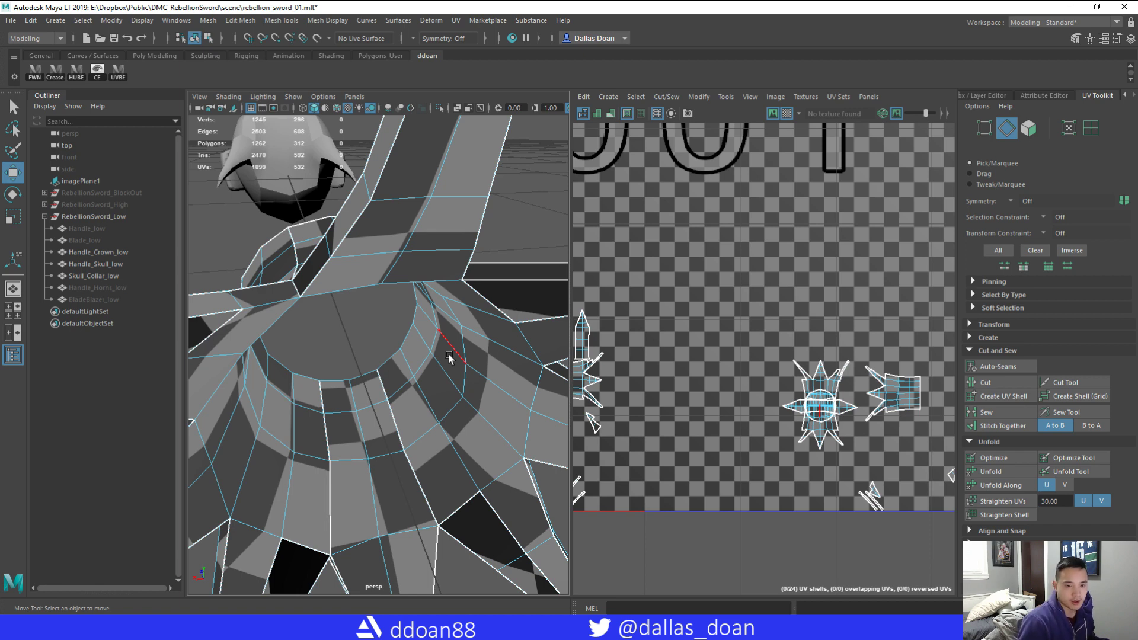
# - Select the seam edges on the crown's inner ring beside a spike and move and sew their UVs
pyautogui.keyDown('alt'); pyautogui.moveTo(437, 308); pyautogui.dragTo(424, 249); pyautogui.keyUp('alt')
pyautogui.keyDown('alt'); pyautogui.moveTo(415, 310); pyautogui.dragTo(429, 367); pyautogui.keyUp('alt')
pyautogui.click(430, 320)
pyautogui.keyDown('alt'); pyautogui.moveTo(449, 363); pyautogui.dragTo(464, 384, button='right'); pyautogui.keyUp('alt')
pyautogui.keyDown('shift'); pyautogui.click(492, 370); pyautogui.keyUp('shift')
pyautogui.keyDown('alt'); pyautogui.moveTo(493, 370); pyautogui.dragTo(442, 370); pyautogui.keyUp('alt')
pyautogui.keyDown('shift'); pyautogui.moveTo(761, 294); pyautogui.dragTo(760, 260, button='right'); pyautogui.keyUp('shift')
# - Select the seam edges running from the crown's inner side along a neighbouring spike and move and sew them
pyautogui.keyDown('alt'); pyautogui.moveTo(474, 338); pyautogui.dragTo(444, 327); pyautogui.keyUp('alt')
pyautogui.keyDown('alt'); pyautogui.moveTo(443, 328); pyautogui.dragTo(438, 347, button='middle'); pyautogui.keyUp('alt')
pyautogui.keyDown('alt'); pyautogui.moveTo(437, 347); pyautogui.dragTo(412, 301, button='right'); pyautogui.keyUp('alt')
pyautogui.keyDown('alt'); pyautogui.moveTo(411, 301); pyautogui.dragTo(387, 315); pyautogui.keyUp('alt')
pyautogui.keyDown('alt'); pyautogui.moveTo(386, 316); pyautogui.dragTo(399, 343, button='middle'); pyautogui.keyUp('alt')
pyautogui.keyDown('alt'); pyautogui.moveTo(399, 343); pyautogui.dragTo(427, 332); pyautogui.keyUp('alt')
pyautogui.keyDown('alt'); pyautogui.moveTo(475, 252); pyautogui.dragTo(460, 267); pyautogui.keyUp('alt')
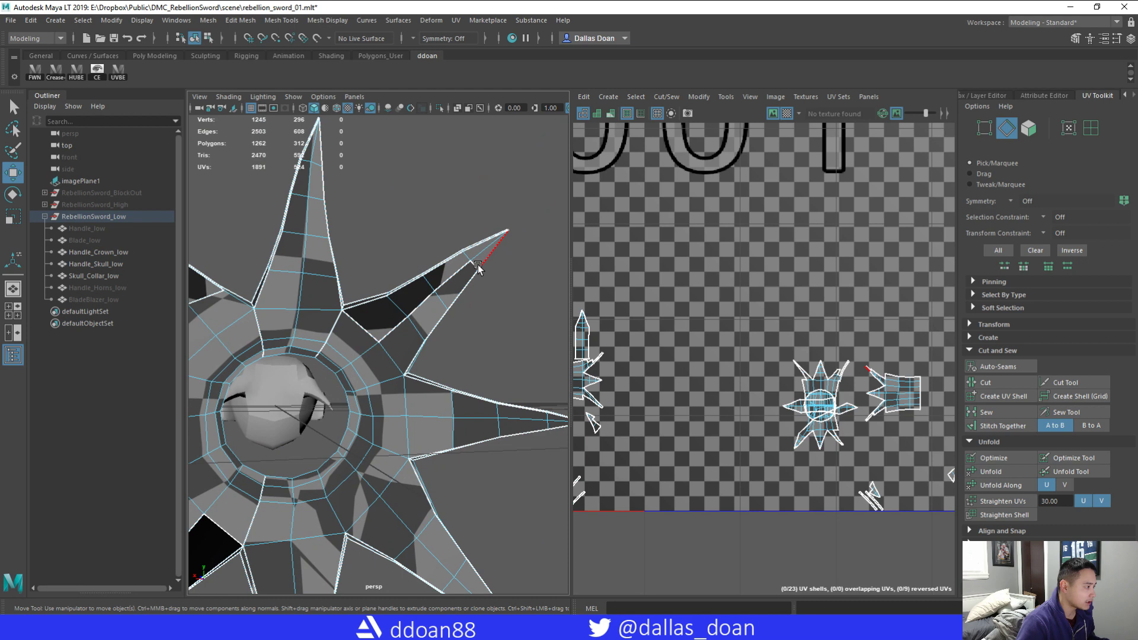
pyautogui.keyDown('shift'); pyautogui.click(430, 293); pyautogui.keyUp('shift')
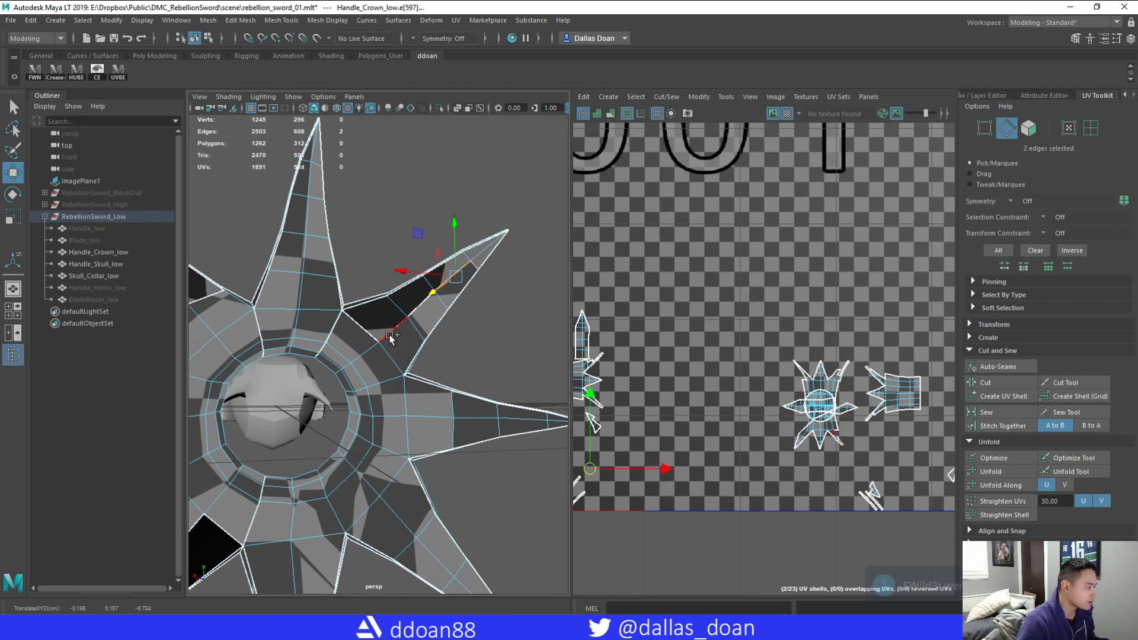
pyautogui.keyDown('shift'); pyautogui.click(397, 328); pyautogui.keyUp('shift')
pyautogui.keyDown('alt'); pyautogui.moveTo(398, 329); pyautogui.dragTo(495, 355); pyautogui.keyUp('alt')
pyautogui.keyDown('shift'); pyautogui.click(417, 324); pyautogui.keyUp('shift')
pyautogui.keyDown('shift'); pyautogui.moveTo(702, 296); pyautogui.dragTo(700, 287, button='right'); pyautogui.keyUp('shift')
# - Select the seam edges running from the notch between two crown spikes down to the inner ring and move and sew them
pyautogui.keyDown('alt'); pyautogui.moveTo(507, 333); pyautogui.dragTo(449, 363); pyautogui.keyUp('alt')
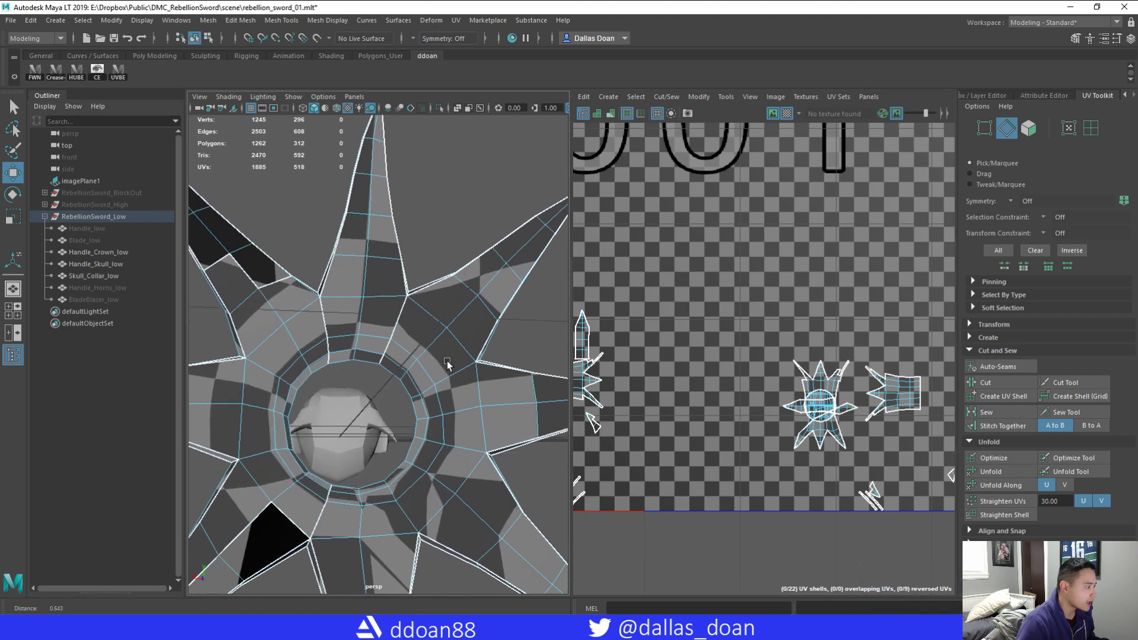
pyautogui.keyDown('alt'); pyautogui.moveTo(405, 348); pyautogui.dragTo(427, 327, button='right'); pyautogui.keyUp('alt')
pyautogui.keyDown('alt'); pyautogui.moveTo(427, 327); pyautogui.dragTo(442, 332); pyautogui.keyUp('alt')
pyautogui.click(399, 310)
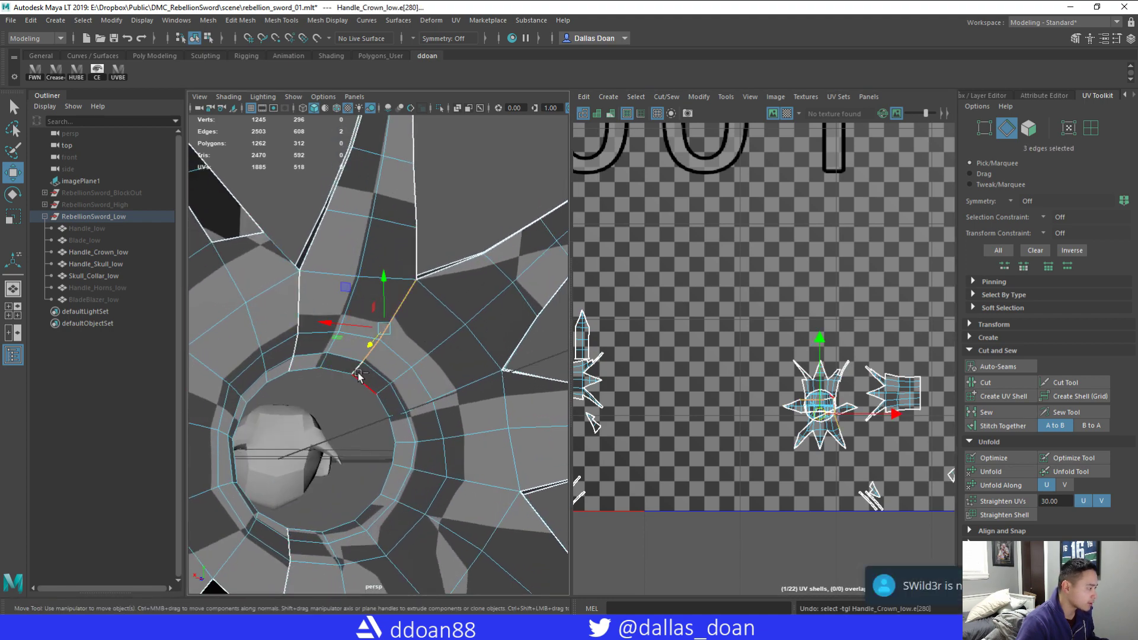
pyautogui.keyDown('alt'); pyautogui.moveTo(400, 390); pyautogui.dragTo(380, 381); pyautogui.keyUp('alt')
pyautogui.keyDown('shift'); pyautogui.moveTo(636, 321); pyautogui.dragTo(637, 287, button='right'); pyautogui.keyUp('shift')
# - Select the seam edge line at the next spike notch down to the crown's ring and move and sew its UVs
pyautogui.keyDown('alt'); pyautogui.moveTo(414, 332); pyautogui.dragTo(417, 308); pyautogui.keyUp('alt')
pyautogui.scroll(3, 417, 308)
pyautogui.click(389, 313)
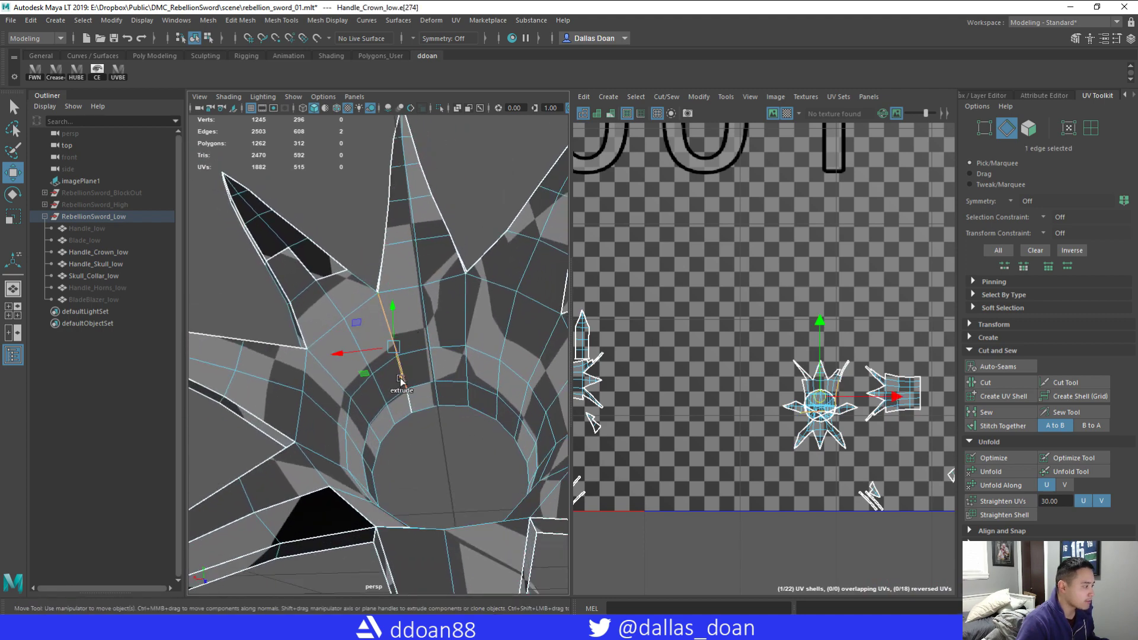
pyautogui.keyDown('shift'); pyautogui.moveTo(691, 320); pyautogui.dragTo(694, 275, button='right'); pyautogui.keyUp('shift')
pyautogui.moveTo(409, 336)
pyautogui.keyDown('alt'); pyautogui.mouseDown()
pyautogui.moveTo(421, 351)
pyautogui.moveTo(390, 338)
pyautogui.moveTo(475, 361)
pyautogui.moveTo(444, 338)
pyautogui.moveTo(447, 360)
pyautogui.moveTo(416, 352)
pyautogui.mouseUp(); pyautogui.keyUp('alt')
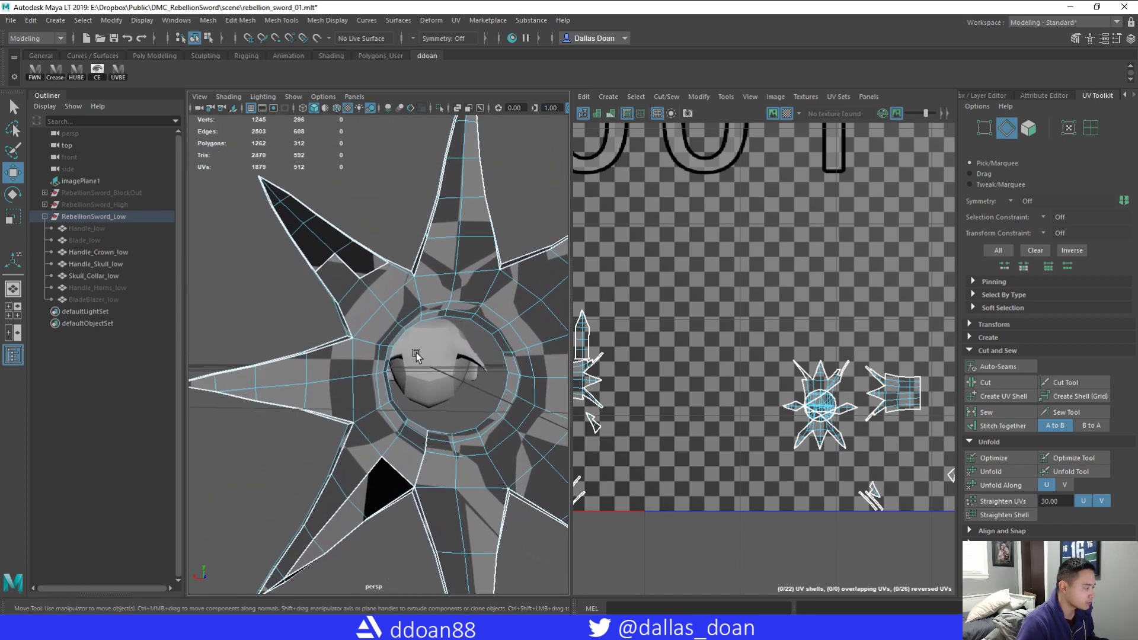
# - Select the edges bounding the dark patch on the upper crown spike and move and sew the patch into the neighbouring shell
pyautogui.click(380, 277)
pyautogui.click(379, 270)
pyautogui.keyDown('alt'); pyautogui.moveTo(403, 279); pyautogui.dragTo(461, 317); pyautogui.keyUp('alt')
pyautogui.keyDown('alt'); pyautogui.moveTo(436, 304); pyautogui.dragTo(391, 297, button='right'); pyautogui.keyUp('alt')
pyautogui.keyDown('shift'); pyautogui.moveTo(668, 283); pyautogui.dragTo(669, 242, button='right'); pyautogui.keyUp('shift')
# - Select the four edges around the dark patch on the lower crown spike and move and sew them
pyautogui.keyDown('alt'); pyautogui.moveTo(492, 314); pyautogui.dragTo(433, 399); pyautogui.keyUp('alt')
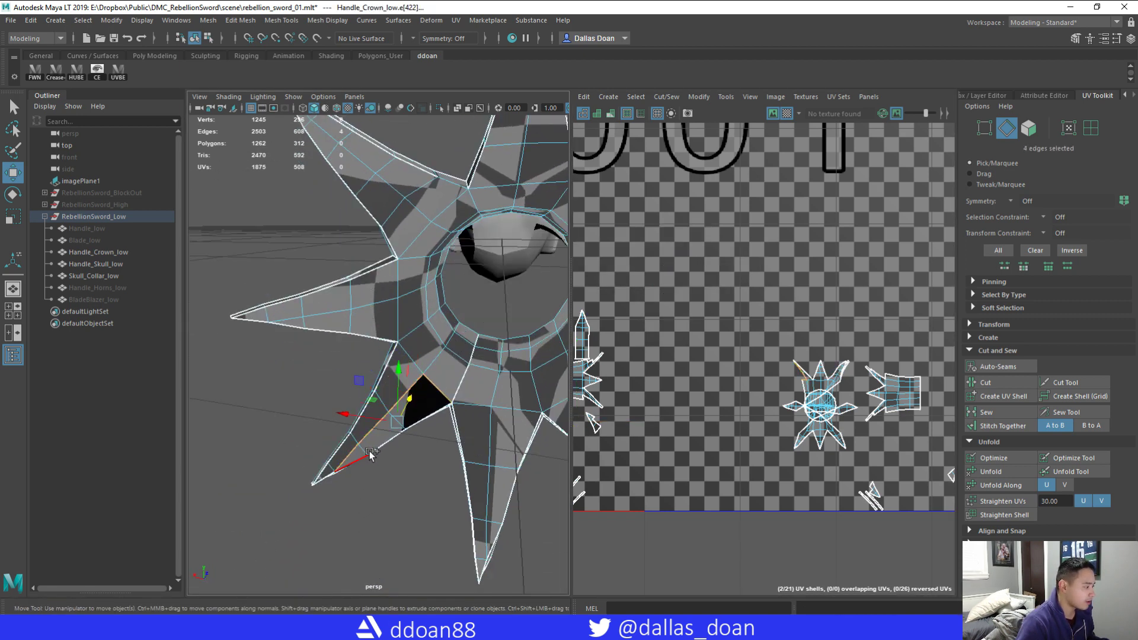
pyautogui.keyDown('alt'); pyautogui.moveTo(356, 456); pyautogui.dragTo(450, 417); pyautogui.keyUp('alt')
pyautogui.keyDown('shift'); pyautogui.moveTo(708, 315); pyautogui.dragTo(705, 283, button='right'); pyautogui.keyUp('shift')
pyautogui.keyDown('alt'); pyautogui.moveTo(496, 387); pyautogui.dragTo(440, 360); pyautogui.keyUp('alt')
# - Select the crown's inner spiked shell, convert it to UVs and unfold it, and return the crown to object mode
pyautogui.press('F11')
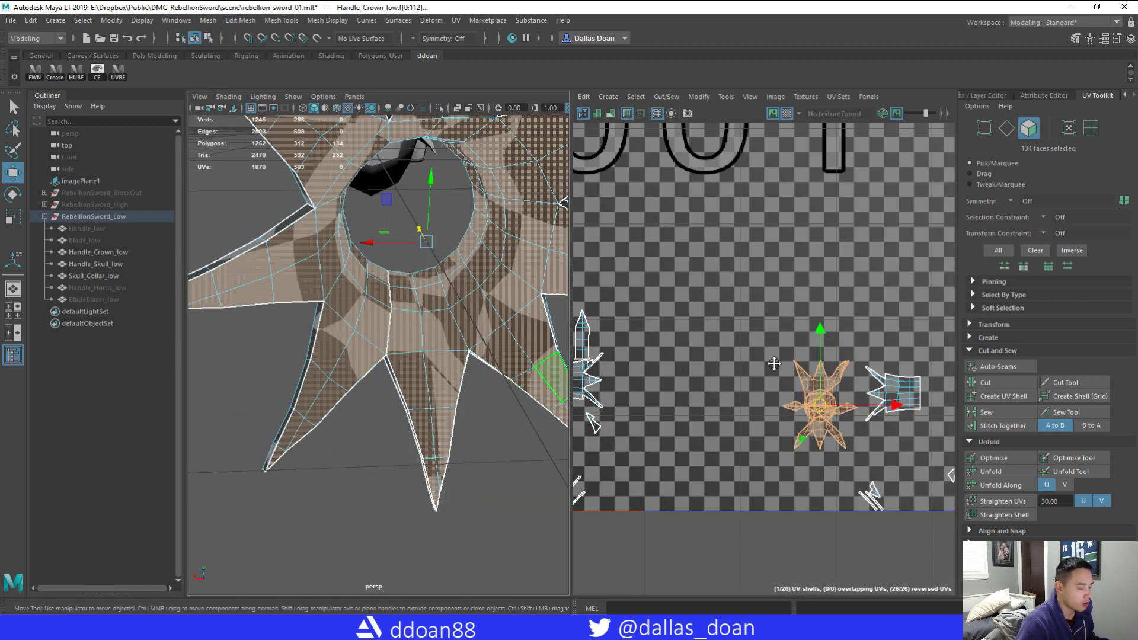
pyautogui.keyDown('alt'); pyautogui.moveTo(798, 391); pyautogui.dragTo(746, 365, button='middle'); pyautogui.keyUp('alt')
pyautogui.moveTo(735, 369); pyautogui.dragTo(787, 377, button='right')
pyautogui.keyDown('shift'); pyautogui.moveTo(790, 328); pyautogui.dragTo(739, 348, button='right'); pyautogui.keyUp('shift')
pyautogui.keyDown('shift'); pyautogui.rightClick(790, 328); pyautogui.keyUp('shift')
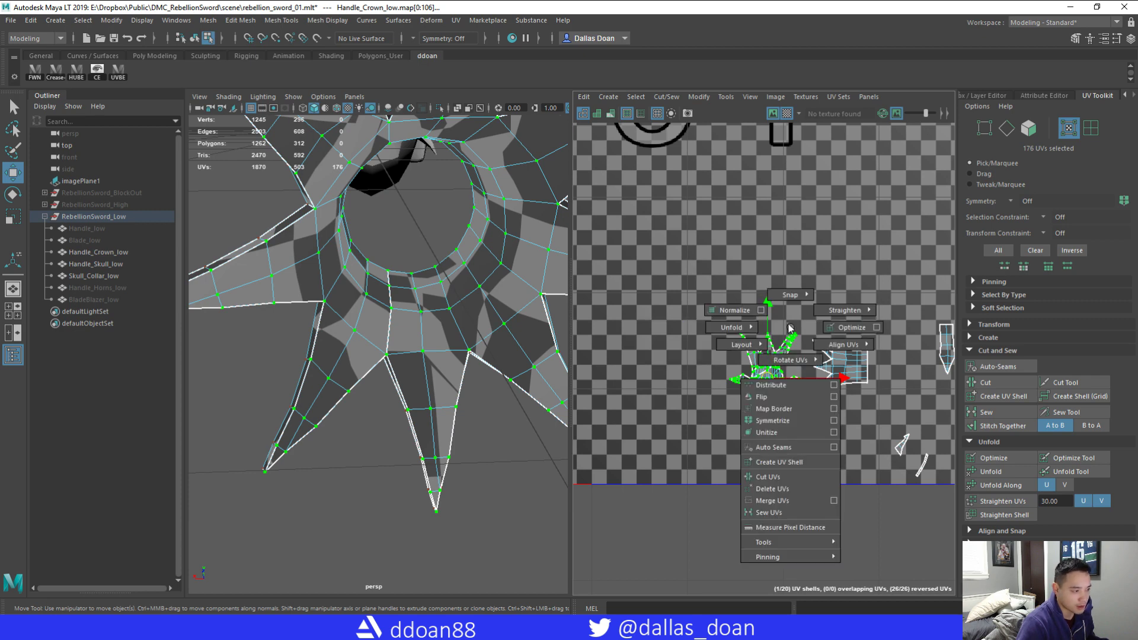
pyautogui.keyDown('shift'); pyautogui.moveTo(790, 328); pyautogui.dragTo(680, 333, button='right'); pyautogui.keyUp('shift')
pyautogui.moveTo(441, 335)
pyautogui.keyDown('alt'); pyautogui.mouseDown()
pyautogui.moveTo(436, 322)
pyautogui.moveTo(424, 336)
pyautogui.moveTo(397, 327)
pyautogui.moveTo(381, 389)
pyautogui.moveTo(430, 341)
pyautogui.mouseUp(); pyautogui.keyUp('alt')
pyautogui.moveTo(430, 342); pyautogui.dragTo(426, 375, button='right')
pyautogui.scroll(-5, 426, 382)
pyautogui.keyDown('alt'); pyautogui.moveTo(426, 385); pyautogui.dragTo(495, 375); pyautogui.keyUp('alt')
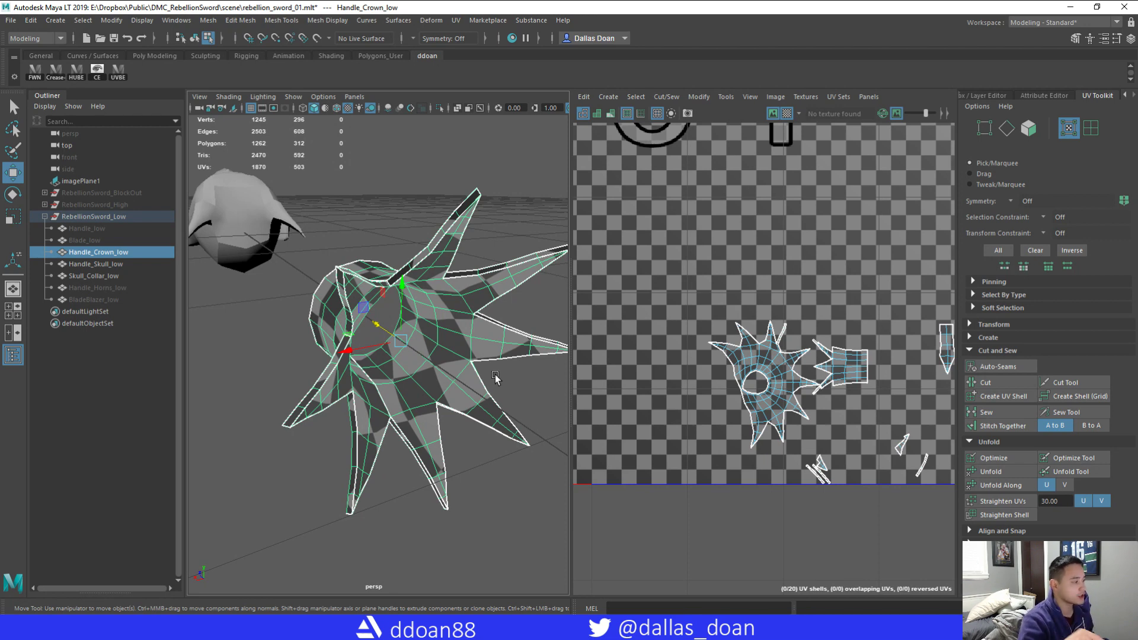
# - Switch the crown to edge selection and cut the UVs at the spike base beside the ring opening
pyautogui.keyDown('alt'); pyautogui.moveTo(496, 375); pyautogui.dragTo(385, 367); pyautogui.keyUp('alt')
pyautogui.scroll(6, 422, 396)
pyautogui.rightClick(392, 279)
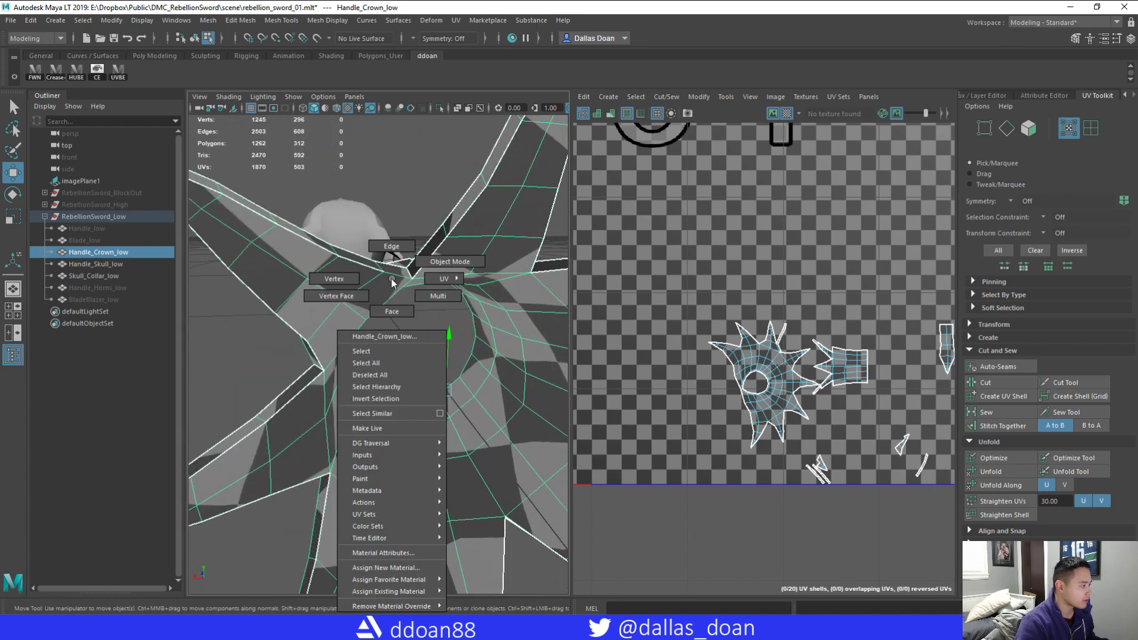
pyautogui.moveTo(393, 278); pyautogui.dragTo(399, 270, button='right')
pyautogui.keyDown('alt'); pyautogui.moveTo(454, 332); pyautogui.dragTo(393, 299); pyautogui.keyUp('alt')
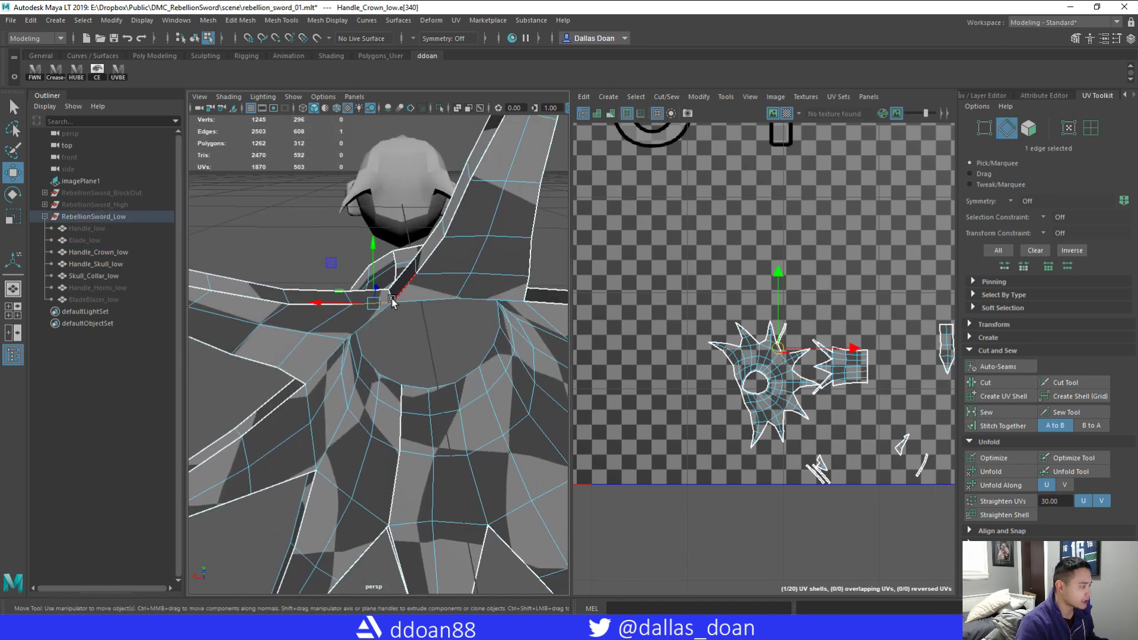
pyautogui.keyDown('shift'); pyautogui.moveTo(686, 303); pyautogui.dragTo(652, 319, button='right'); pyautogui.keyUp('shift')
# - Select the lengthwise seam edges on both sides of the crown's outer tube and move and sew its shells together
pyautogui.scroll(-6, 396, 392)
pyautogui.keyDown('alt'); pyautogui.moveTo(396, 391); pyautogui.dragTo(380, 349); pyautogui.keyUp('alt')
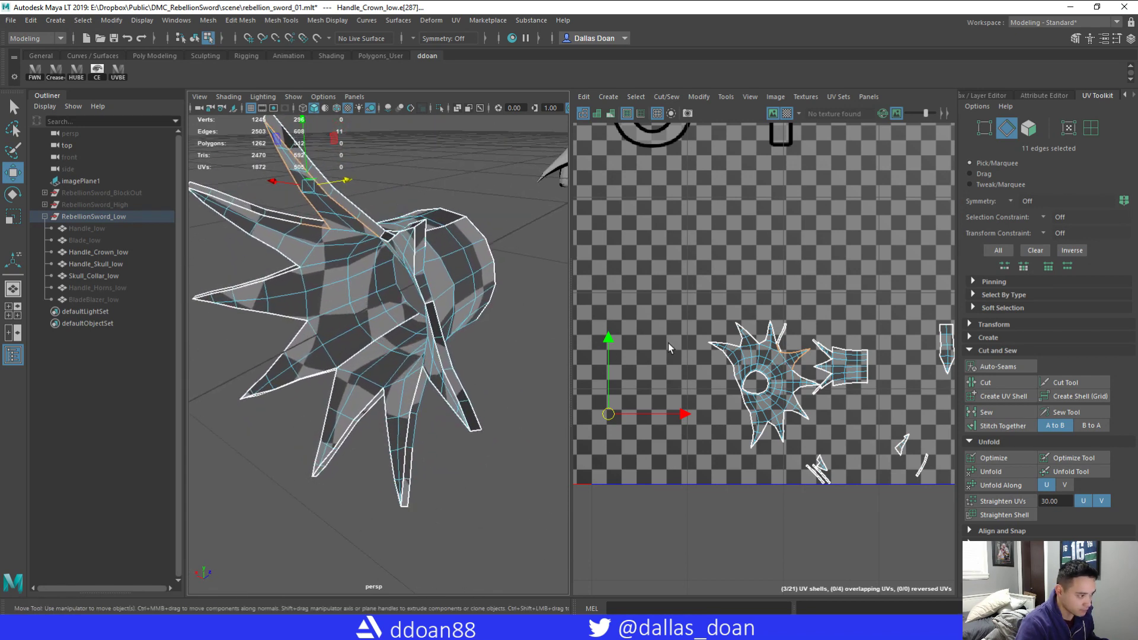
pyautogui.keyDown('alt'); pyautogui.moveTo(496, 339); pyautogui.dragTo(488, 374); pyautogui.keyUp('alt')
pyautogui.keyDown('alt'); pyautogui.moveTo(491, 265); pyautogui.dragTo(480, 332); pyautogui.keyUp('alt')
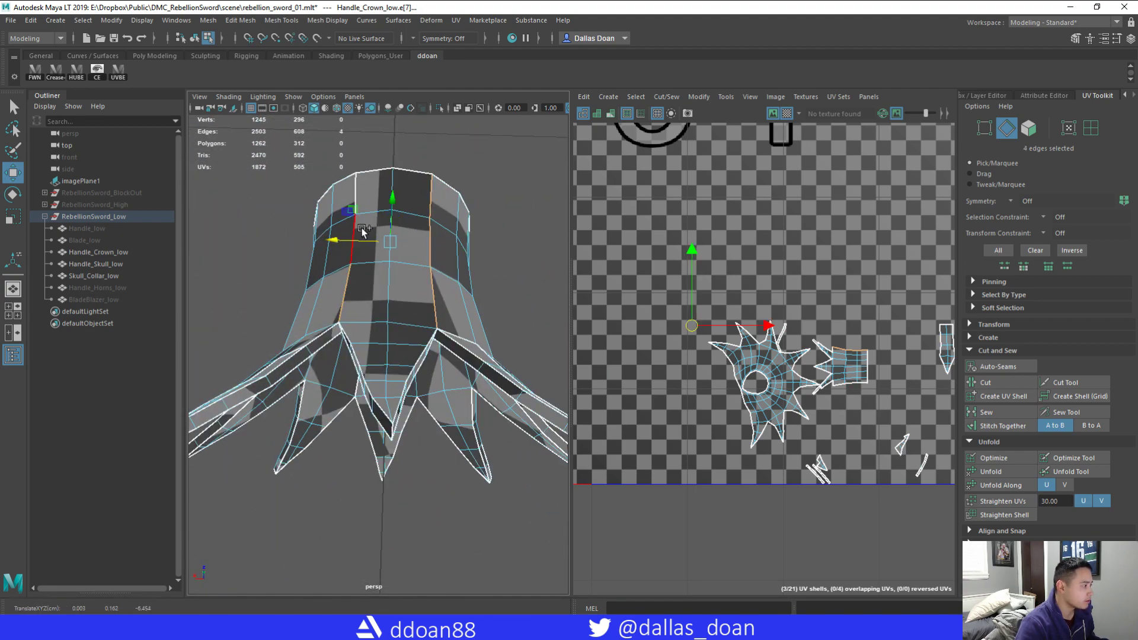
pyautogui.keyDown('shift'); pyautogui.click(361, 185); pyautogui.keyUp('shift')
pyautogui.keyDown('alt'); pyautogui.moveTo(363, 187); pyautogui.dragTo(428, 189); pyautogui.keyUp('alt')
pyautogui.keyDown('shift'); pyautogui.click(390, 344); pyautogui.keyUp('shift')
pyautogui.keyDown('shift'); pyautogui.click(344, 347); pyautogui.keyUp('shift')
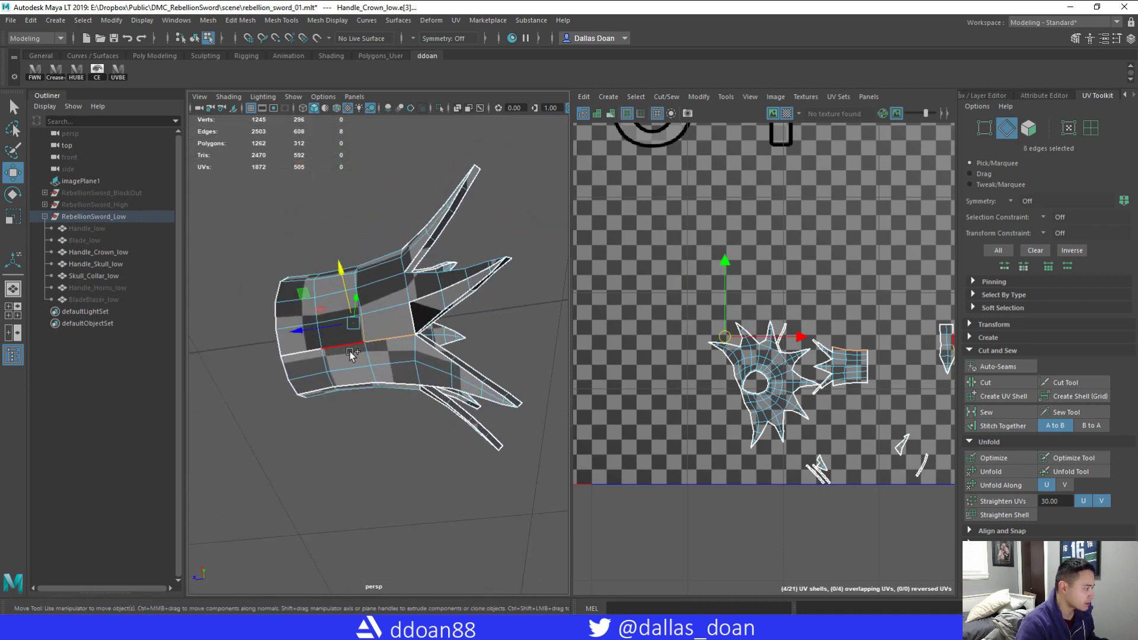
pyautogui.keyDown('shift'); pyautogui.moveTo(719, 275); pyautogui.dragTo(718, 232, button='right'); pyautogui.keyUp('shift')
# - Select the seam edges around the loose faces on an outer crown spike and move and sew them to the tube shell
pyautogui.scroll(-4, 367, 320)
pyautogui.keyDown('alt'); pyautogui.moveTo(338, 323); pyautogui.dragTo(396, 355); pyautogui.keyUp('alt')
pyautogui.scroll(5, 396, 355)
pyautogui.keyDown('alt'); pyautogui.moveTo(396, 354); pyautogui.dragTo(421, 337, button='middle'); pyautogui.keyUp('alt')
pyautogui.click(368, 361)
pyautogui.keyDown('alt'); pyautogui.moveTo(420, 337); pyautogui.dragTo(427, 270); pyautogui.keyUp('alt')
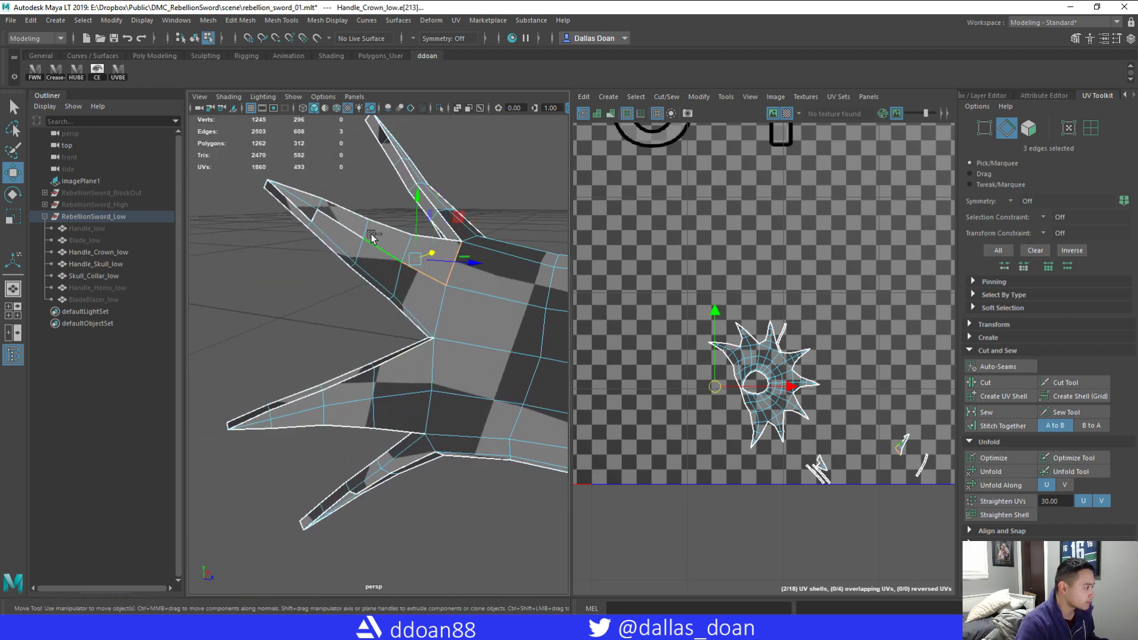
pyautogui.keyDown('alt'); pyautogui.moveTo(388, 274); pyautogui.dragTo(504, 333); pyautogui.keyUp('alt')
pyautogui.keyDown('shift'); pyautogui.moveTo(762, 300); pyautogui.dragTo(771, 266, button='right'); pyautogui.keyUp('shift')
# - Move and sew the seam edges along the outer faces of the next two crown spikes into the tube shell
pyautogui.keyDown('alt'); pyautogui.moveTo(504, 296); pyautogui.dragTo(447, 332); pyautogui.keyUp('alt')
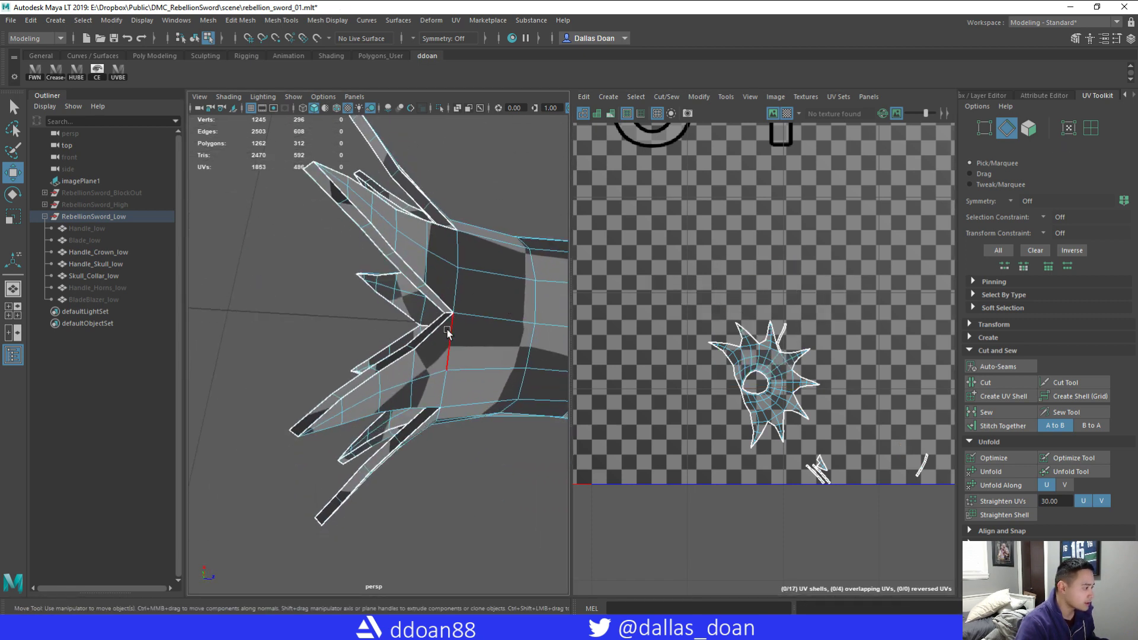
pyautogui.keyDown('shift'); pyautogui.click(335, 405); pyautogui.keyUp('shift')
pyautogui.keyDown('alt'); pyautogui.moveTo(335, 405); pyautogui.dragTo(447, 360); pyautogui.keyUp('alt')
pyautogui.keyDown('shift'); pyautogui.moveTo(738, 259); pyautogui.dragTo(741, 228, button='right'); pyautogui.keyUp('shift')
pyautogui.keyDown('alt'); pyautogui.moveTo(496, 271); pyautogui.dragTo(487, 342); pyautogui.keyUp('alt')
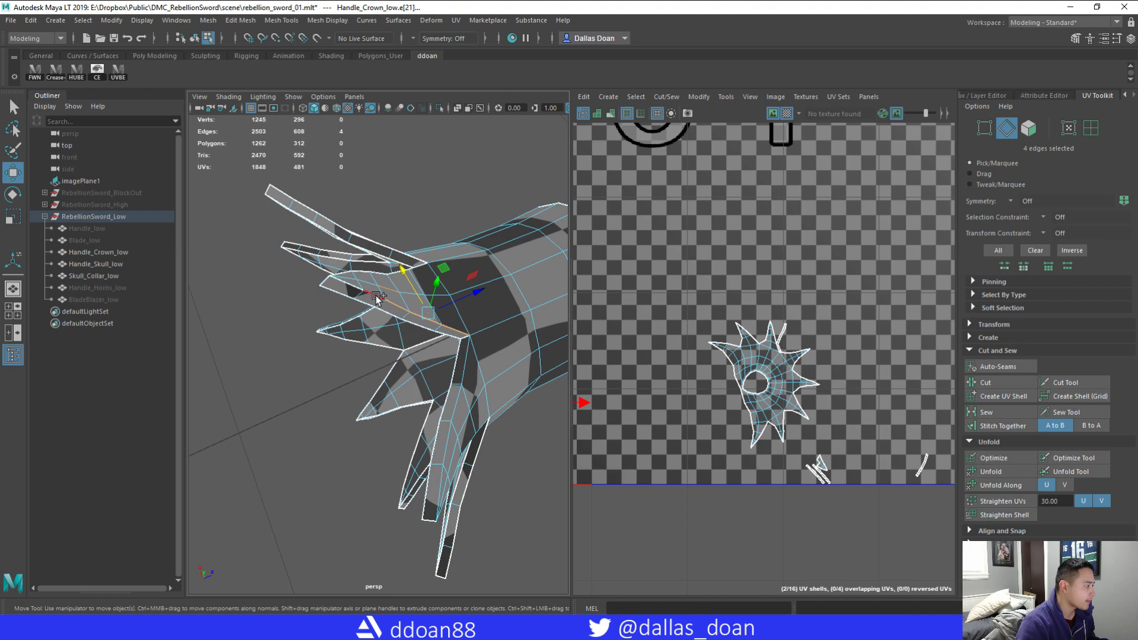
pyautogui.keyDown('alt'); pyautogui.moveTo(358, 289); pyautogui.dragTo(238, 311); pyautogui.keyUp('alt')
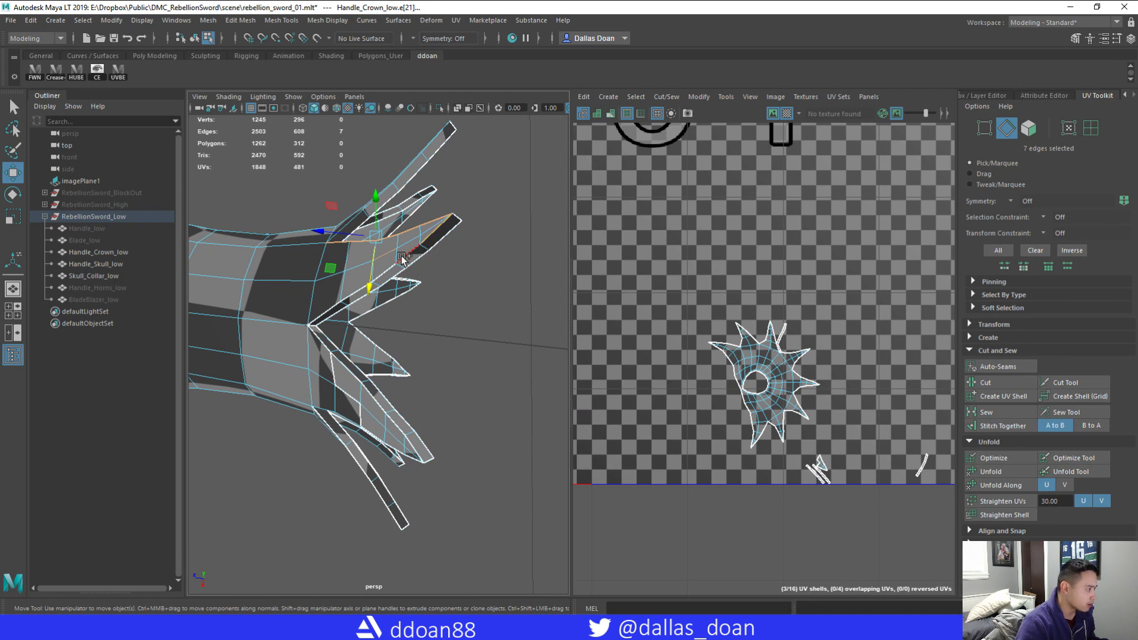
pyautogui.keyDown('alt'); pyautogui.moveTo(336, 303); pyautogui.dragTo(380, 299); pyautogui.keyUp('alt')
pyautogui.keyDown('shift'); pyautogui.moveTo(728, 249); pyautogui.dragTo(727, 221, button='right'); pyautogui.keyUp('shift')
# - Select the seam edges down the narrow side of the following spike and move and sew their UVs
pyautogui.keyDown('alt'); pyautogui.moveTo(341, 296); pyautogui.dragTo(435, 299); pyautogui.keyUp('alt')
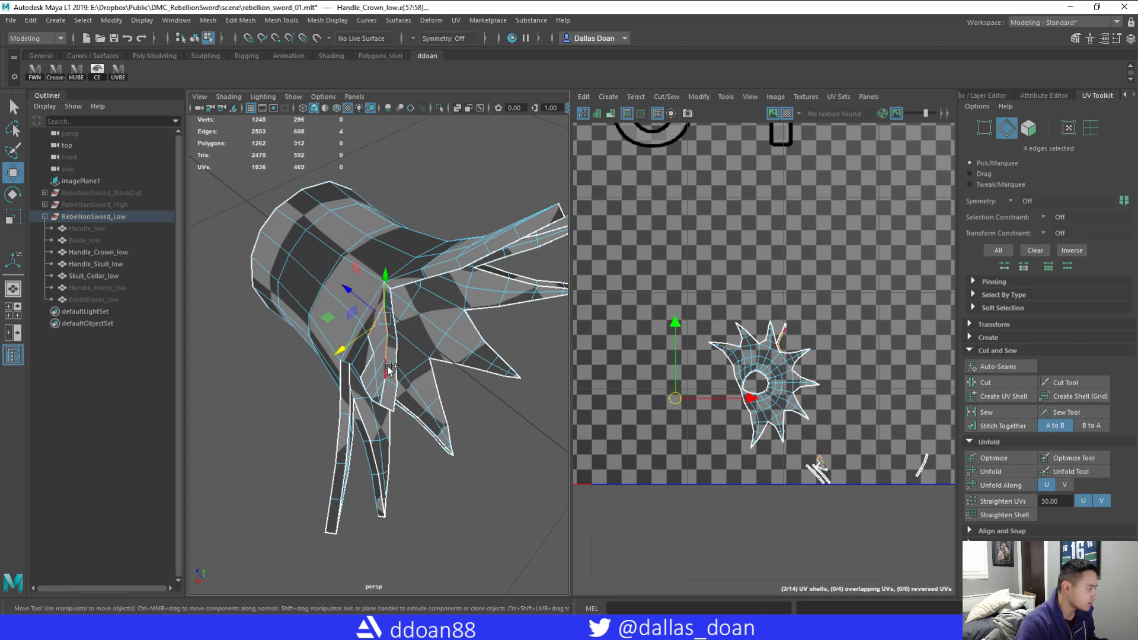
pyautogui.keyDown('alt'); pyautogui.moveTo(423, 382); pyautogui.dragTo(452, 312); pyautogui.keyUp('alt')
pyautogui.keyDown('shift'); pyautogui.doubleClick(452, 312); pyautogui.keyUp('shift')
pyautogui.keyDown('shift'); pyautogui.moveTo(733, 247); pyautogui.dragTo(736, 217, button='right'); pyautogui.keyUp('shift')
# - Select the seam edges on both sides of another outer spike up to its tip and move and sew them
pyautogui.keyDown('alt'); pyautogui.moveTo(537, 320); pyautogui.dragTo(535, 281); pyautogui.keyUp('alt')
pyautogui.click(402, 297)
pyautogui.keyDown('alt'); pyautogui.moveTo(402, 298); pyautogui.dragTo(426, 335); pyautogui.keyUp('alt')
pyautogui.keyDown('shift'); pyautogui.click(502, 391); pyautogui.keyUp('shift')
pyautogui.keyDown('alt'); pyautogui.moveTo(533, 376); pyautogui.dragTo(497, 267); pyautogui.keyUp('alt')
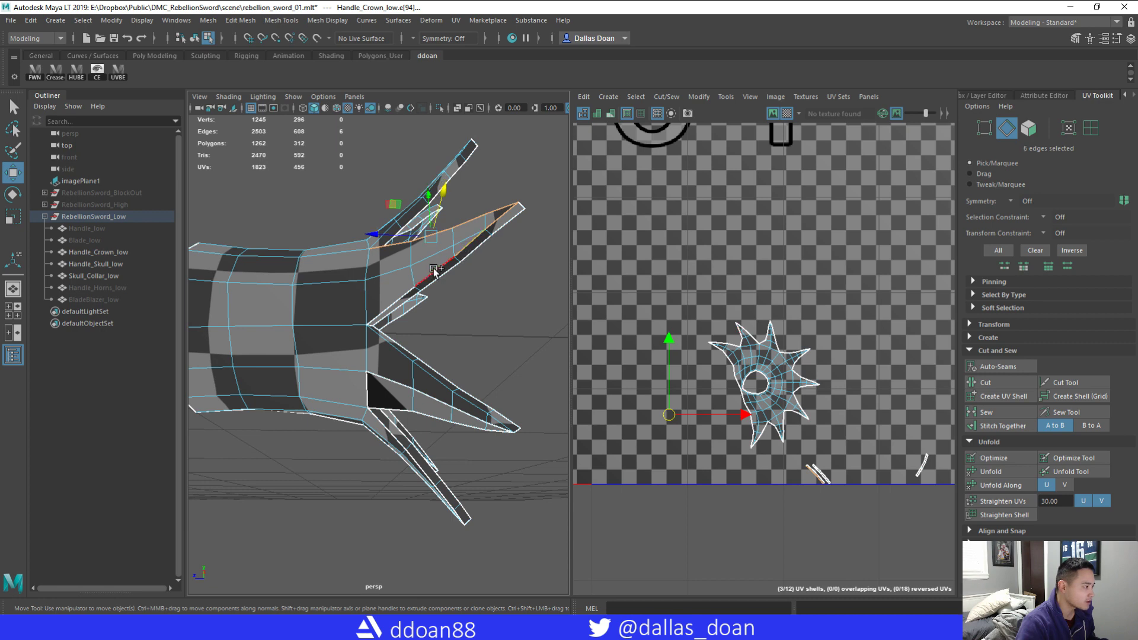
pyautogui.keyDown('shift'); pyautogui.click(401, 301); pyautogui.keyUp('shift')
pyautogui.keyDown('alt'); pyautogui.moveTo(400, 301); pyautogui.dragTo(536, 318); pyautogui.keyUp('alt')
pyautogui.click(669, 228)
# - Select the edges bounding the dark triangular patch at the outer spike's base and move and sew them
pyautogui.keyDown('alt'); pyautogui.moveTo(510, 279); pyautogui.dragTo(431, 325); pyautogui.keyUp('alt')
pyautogui.click(425, 296)
pyautogui.keyDown('shift'); pyautogui.click(441, 309); pyautogui.keyUp('shift')
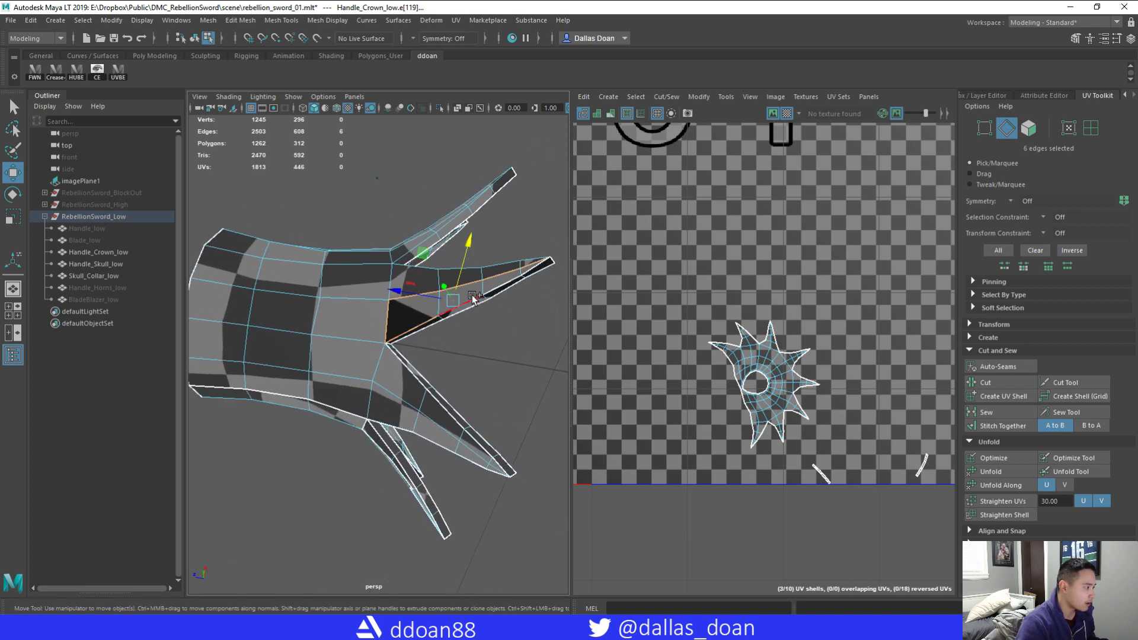
pyautogui.keyDown('shift'); pyautogui.moveTo(685, 255); pyautogui.dragTo(643, 230, button='right'); pyautogui.keyUp('shift')
# - Select the seam edges along the spike beside the tube's lengthwise seam and move and sew them
pyautogui.click(497, 338)
pyautogui.keyDown('alt'); pyautogui.moveTo(496, 338); pyautogui.dragTo(442, 323); pyautogui.keyUp('alt')
pyautogui.keyDown('shift'); pyautogui.click(472, 363); pyautogui.keyUp('shift')
pyautogui.moveTo(472, 362)
pyautogui.keyDown('alt'); pyautogui.mouseDown()
pyautogui.moveTo(513, 313)
pyautogui.moveTo(468, 341)
pyautogui.mouseUp(); pyautogui.keyUp('alt')
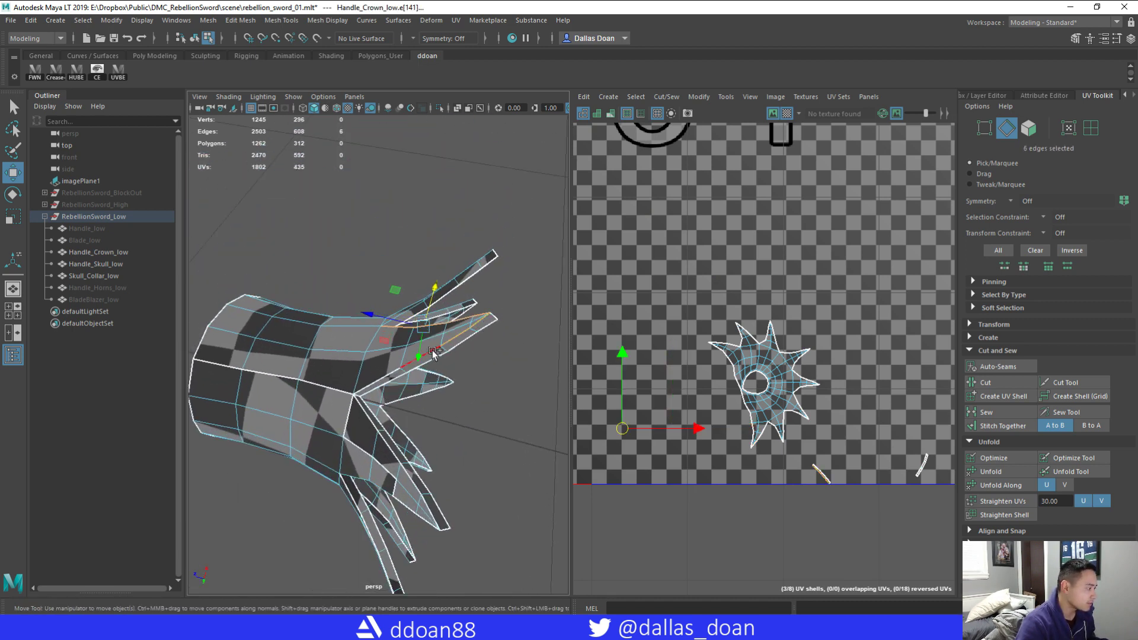
pyautogui.keyDown('shift'); pyautogui.moveTo(652, 279); pyautogui.dragTo(640, 249, button='right'); pyautogui.keyUp('shift')
# - Select the seven seam edges around the last loose outer spike faces and move and sew them to the tube shell
pyautogui.keyDown('alt'); pyautogui.moveTo(498, 332); pyautogui.dragTo(394, 299); pyautogui.keyUp('alt')
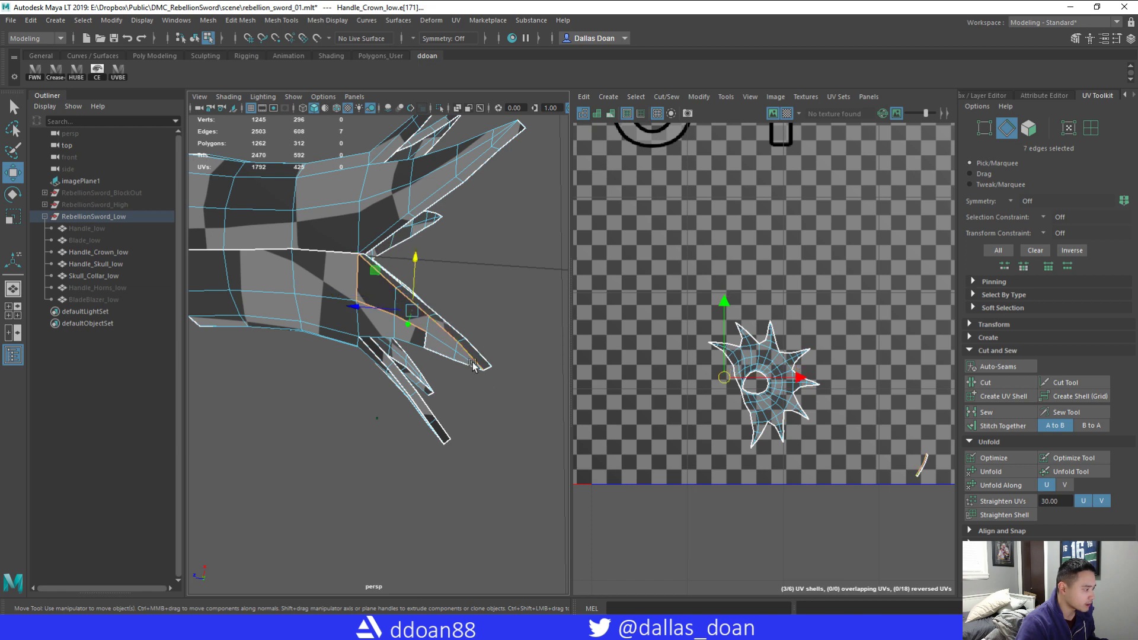
pyautogui.keyDown('alt'); pyautogui.moveTo(476, 376); pyautogui.dragTo(454, 330); pyautogui.keyUp('alt')
pyautogui.keyDown('shift'); pyautogui.moveTo(692, 282); pyautogui.dragTo(693, 255, button='right'); pyautogui.keyUp('shift')
# - Select the crown's whole outer tube shell, convert it to UVs, frame it and unfold it
pyautogui.keyDown('alt'); pyautogui.moveTo(487, 333); pyautogui.dragTo(479, 257); pyautogui.keyUp('alt')
pyautogui.keyDown('alt'); pyautogui.moveTo(479, 258); pyautogui.dragTo(468, 294, button='right'); pyautogui.keyUp('alt')
pyautogui.moveTo(469, 346)
pyautogui.keyDown('alt'); pyautogui.mouseDown()
pyautogui.moveTo(454, 221)
pyautogui.moveTo(465, 362)
pyautogui.mouseUp(); pyautogui.keyUp('alt')
pyautogui.moveTo(762, 371); pyautogui.dragTo(791, 350, button='right')
pyautogui.moveTo(362, 392); pyautogui.dragTo(420, 391, button='right')
pyautogui.press('f')
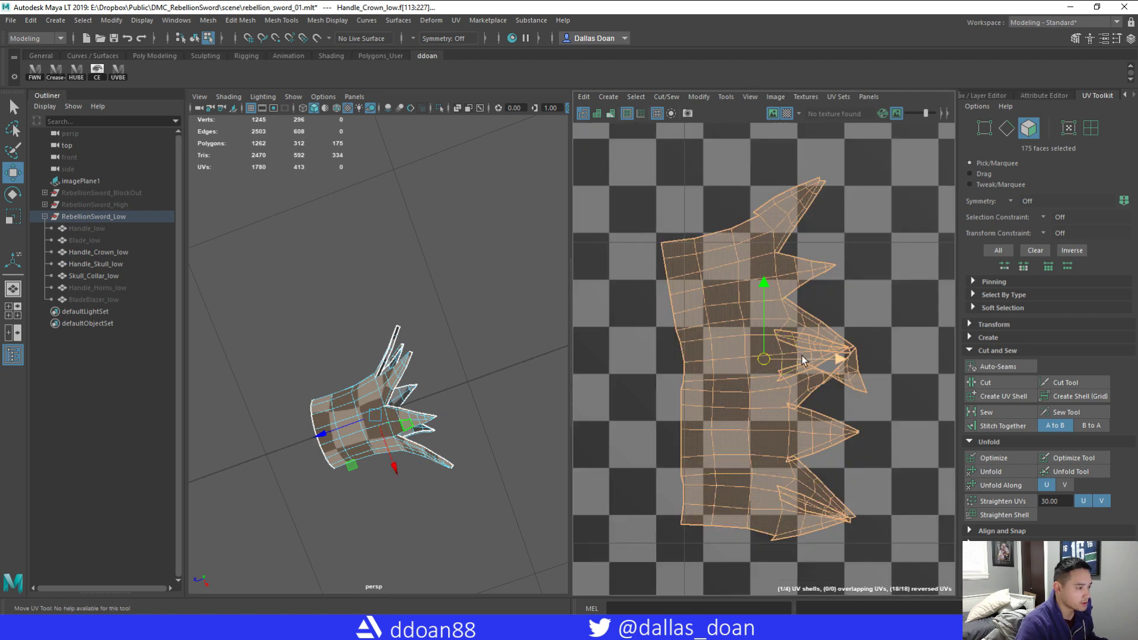
pyautogui.moveTo(763, 314); pyautogui.dragTo(790, 278, button='right')
pyautogui.click(1007, 471)
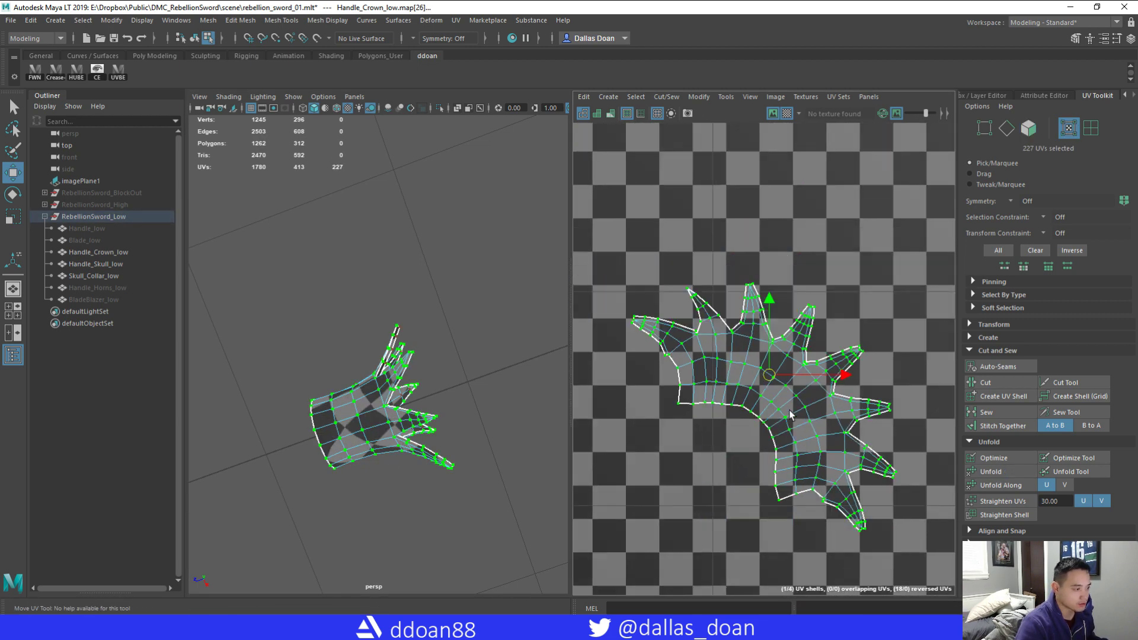
# - Return the crown to object mode and hide Handle_Crown_low
pyautogui.scroll(-3, 788, 410)
pyautogui.keyDown('alt'); pyautogui.moveTo(409, 379); pyautogui.dragTo(435, 334); pyautogui.keyUp('alt')
pyautogui.scroll(-5, 429, 429)
pyautogui.scroll(4, 467, 413)
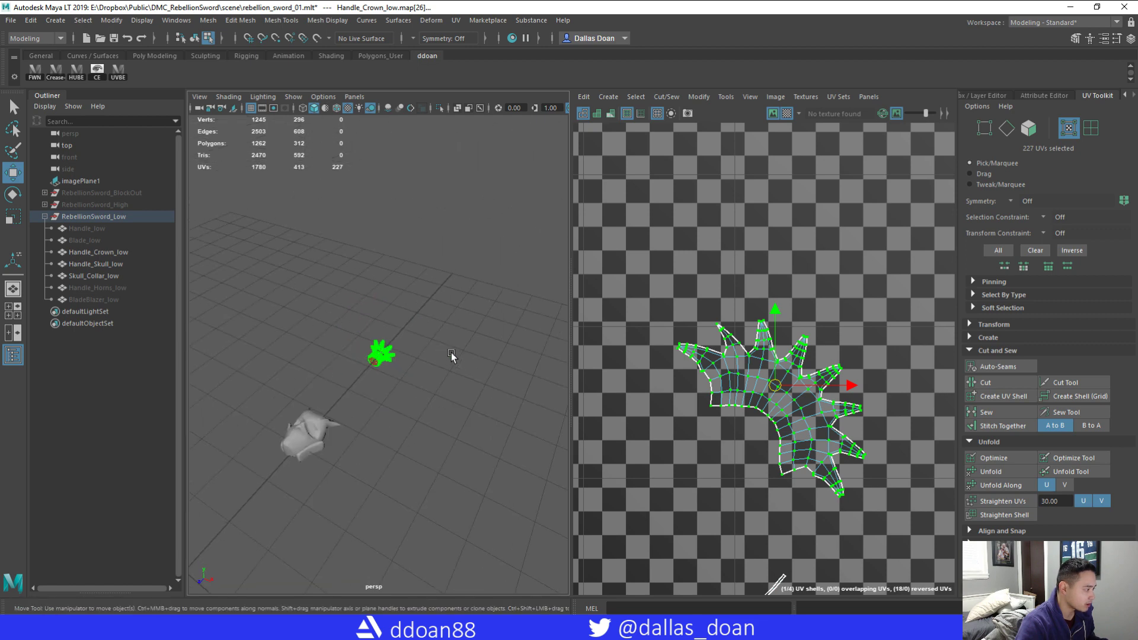
pyautogui.scroll(-6, 711, 380)
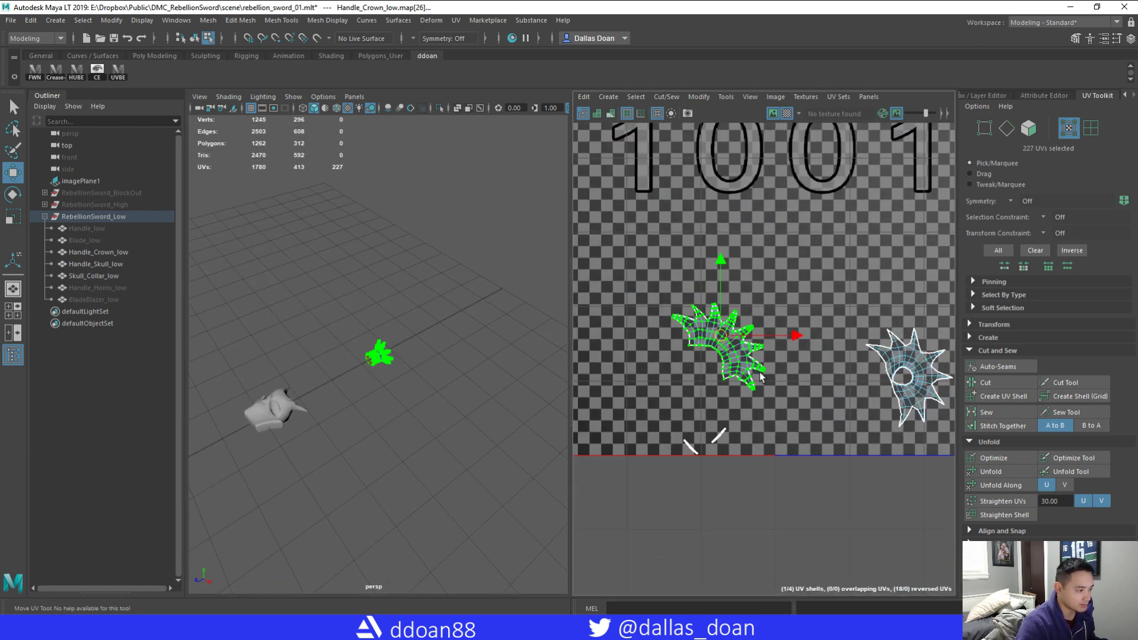
pyautogui.press('F8')
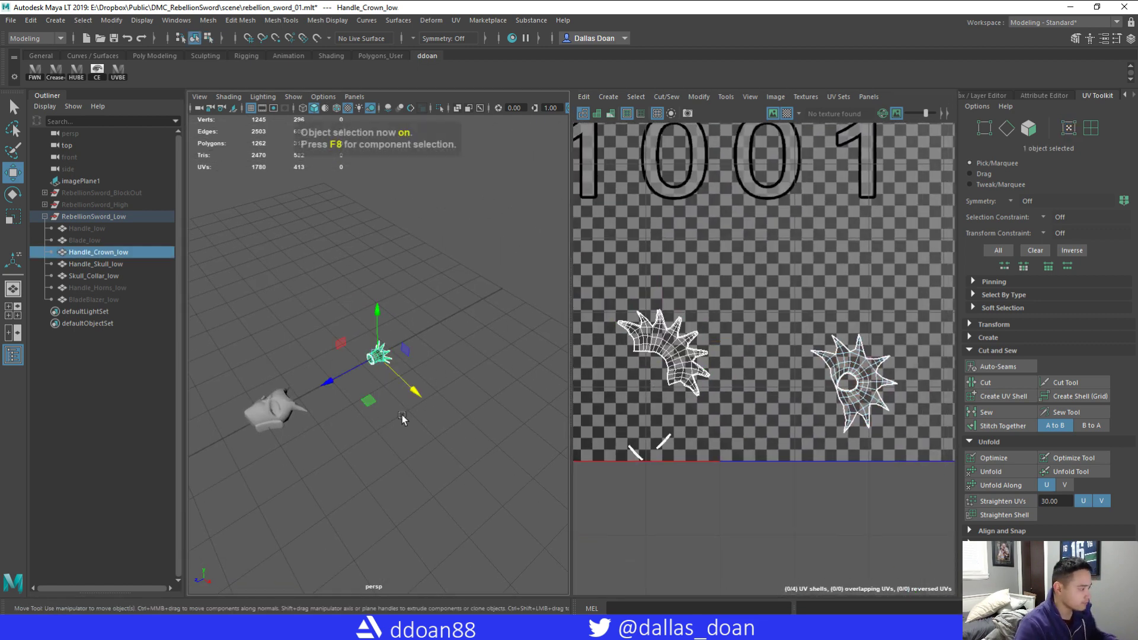
pyautogui.click(359, 363)
pyautogui.click(374, 359)
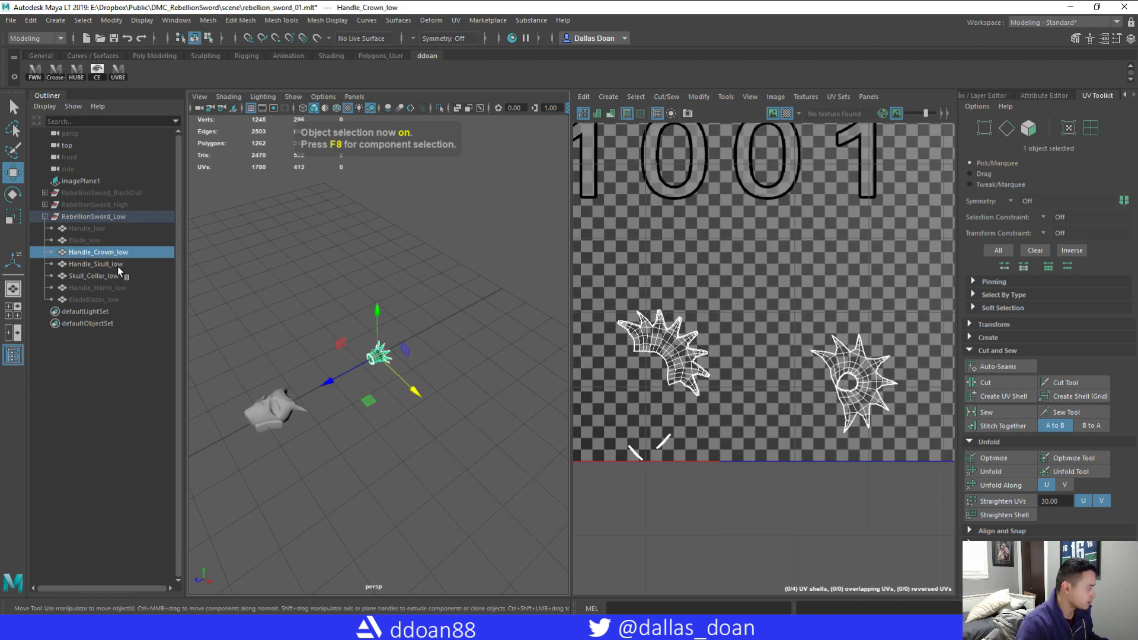
pyautogui.hotkey('ctrl', 'h')
# - Select and frame Handle_Skull_low, then hide the Outliner and widen the perspective view
pyautogui.click(285, 409)
pyautogui.press('f')
pyautogui.keyDown('alt'); pyautogui.moveTo(405, 449); pyautogui.dragTo(469, 469); pyautogui.keyUp('alt')
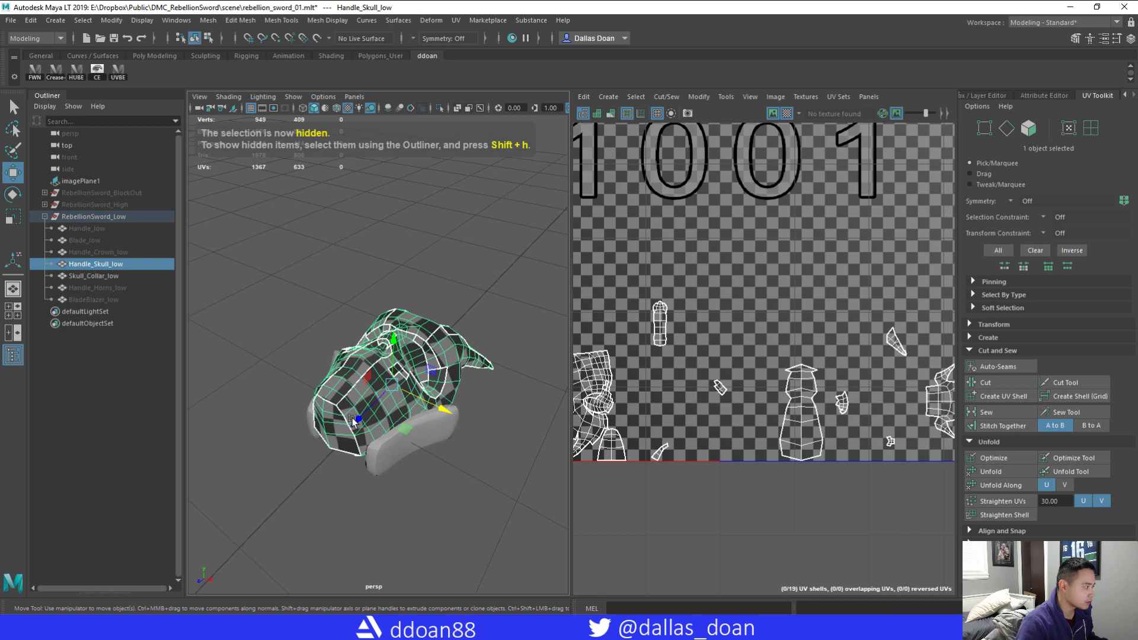
pyautogui.click(14, 354)
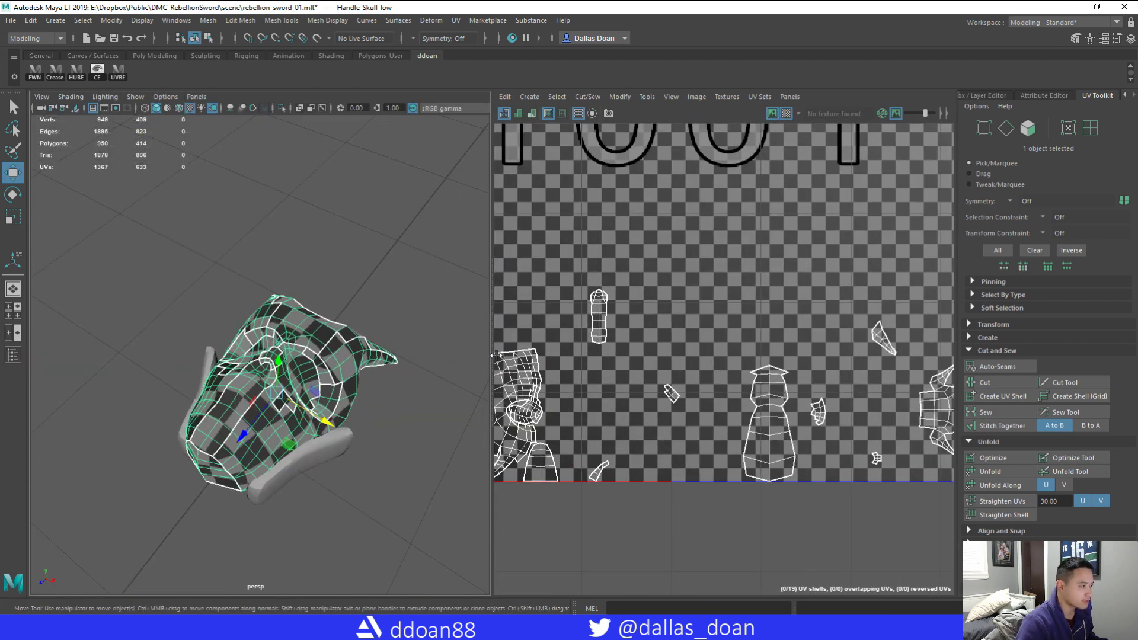
pyautogui.moveTo(499, 356); pyautogui.dragTo(510, 357)
pyautogui.keyDown('alt'); pyautogui.moveTo(457, 386); pyautogui.dragTo(366, 439); pyautogui.keyUp('alt')
# - Select Skull_Collar_low and isolate it in the perspective view
pyautogui.click(396, 406)
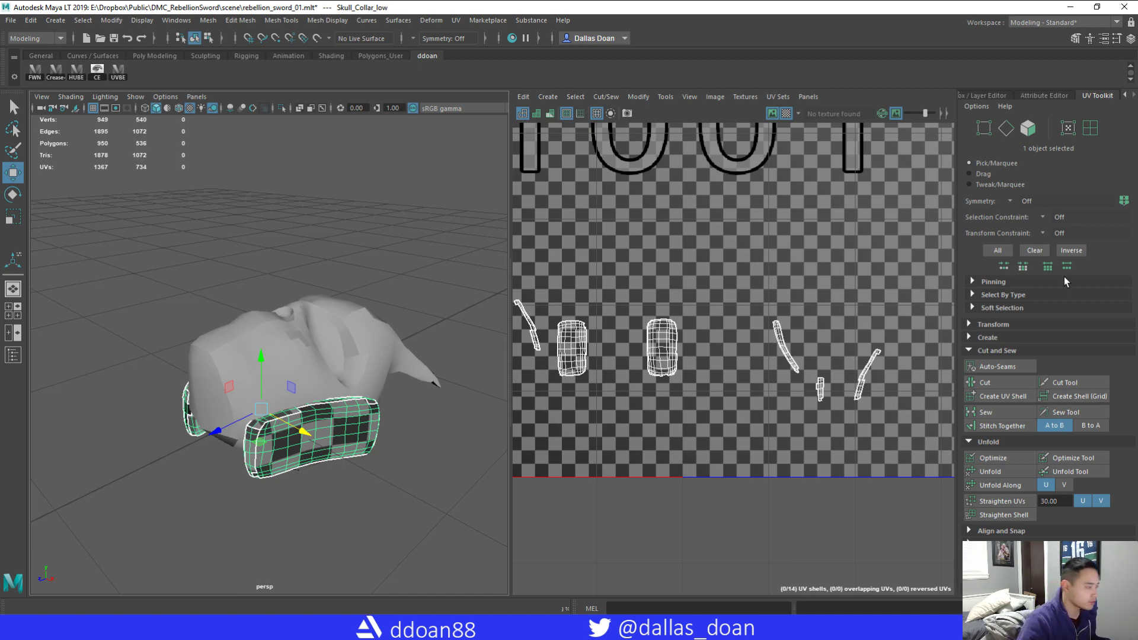
pyautogui.keyDown('alt'); pyautogui.moveTo(332, 377); pyautogui.dragTo(375, 391); pyautogui.keyUp('alt')
pyautogui.hotkey('ctrl', '1')
pyautogui.keyDown('alt'); pyautogui.moveTo(375, 391); pyautogui.dragTo(388, 403, button='right'); pyautogui.keyUp('alt')
pyautogui.keyDown('alt'); pyautogui.moveTo(389, 403); pyautogui.dragTo(424, 439); pyautogui.keyUp('alt')
# - Select the edge loops running around both skull collar pieces and cut their UVs
pyautogui.moveTo(360, 303); pyautogui.dragTo(360, 272, button='right')
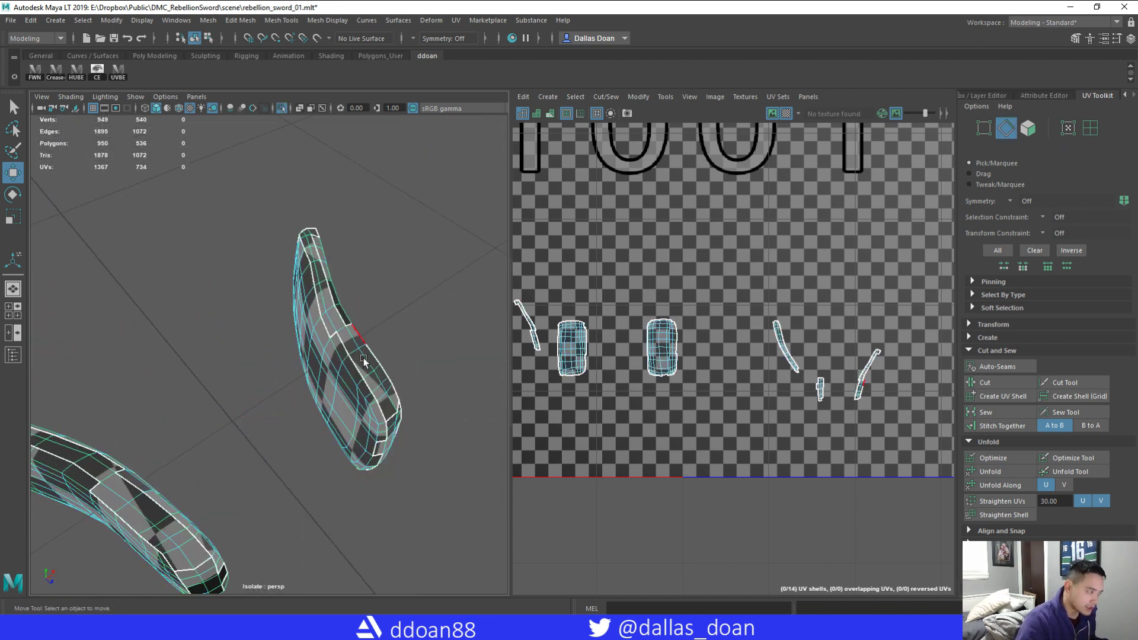
pyautogui.doubleClick(340, 333)
pyautogui.keyDown('alt'); pyautogui.moveTo(404, 358); pyautogui.dragTo(102, 337); pyautogui.keyUp('alt')
pyautogui.keyDown('shift'); pyautogui.doubleClick(218, 351); pyautogui.keyUp('shift')
pyautogui.keyDown('alt'); pyautogui.moveTo(466, 364); pyautogui.dragTo(440, 367); pyautogui.keyUp('alt')
pyautogui.keyDown('shift'); pyautogui.moveTo(669, 307); pyautogui.dragTo(629, 309, button='right'); pyautogui.keyUp('shift')
# - Undo the last edge loop cut on the skull collar and set the symmetry to Object X
pyautogui.keyDown('alt'); pyautogui.moveTo(314, 356); pyautogui.dragTo(377, 360); pyautogui.keyUp('alt')
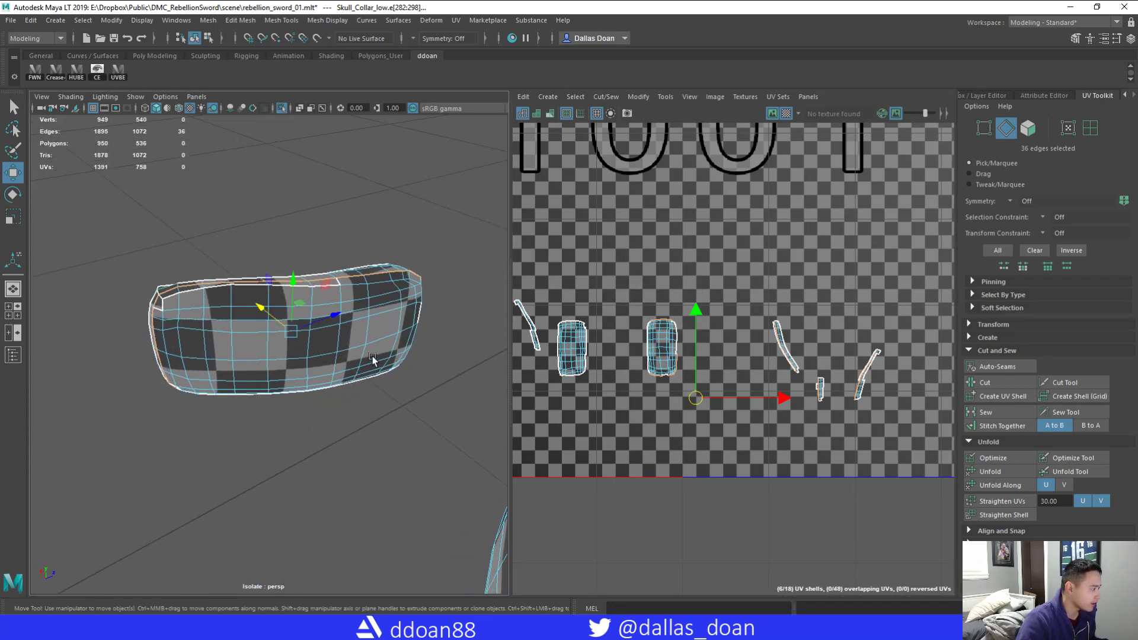
pyautogui.keyDown('alt'); pyautogui.moveTo(372, 307); pyautogui.dragTo(422, 390); pyautogui.keyUp('alt')
pyautogui.click(422, 390)
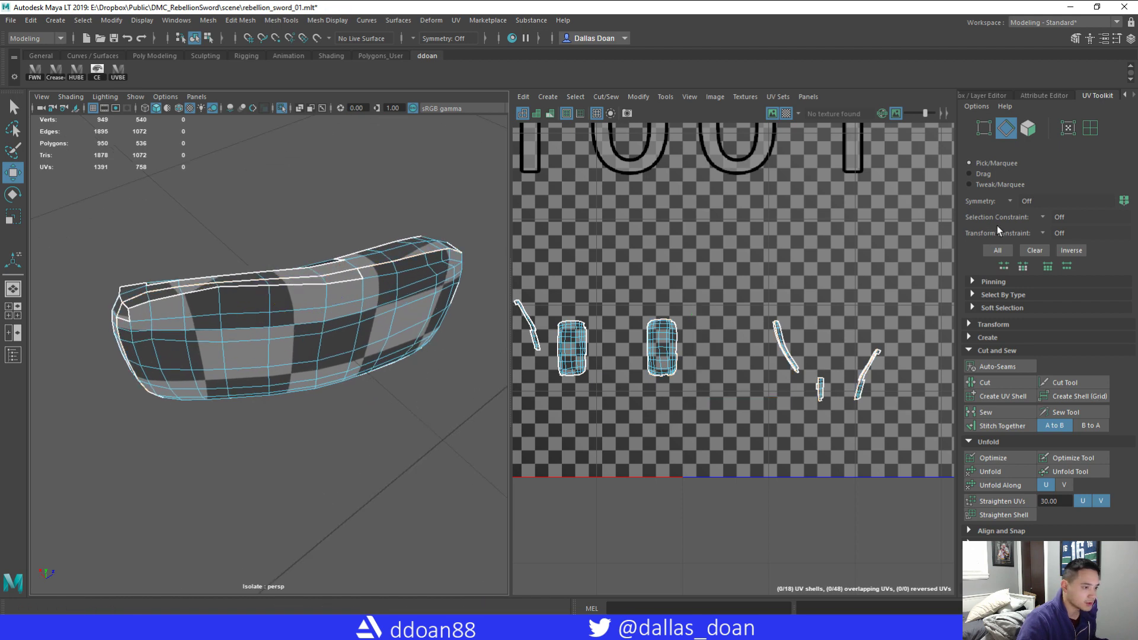
pyautogui.click(1010, 201)
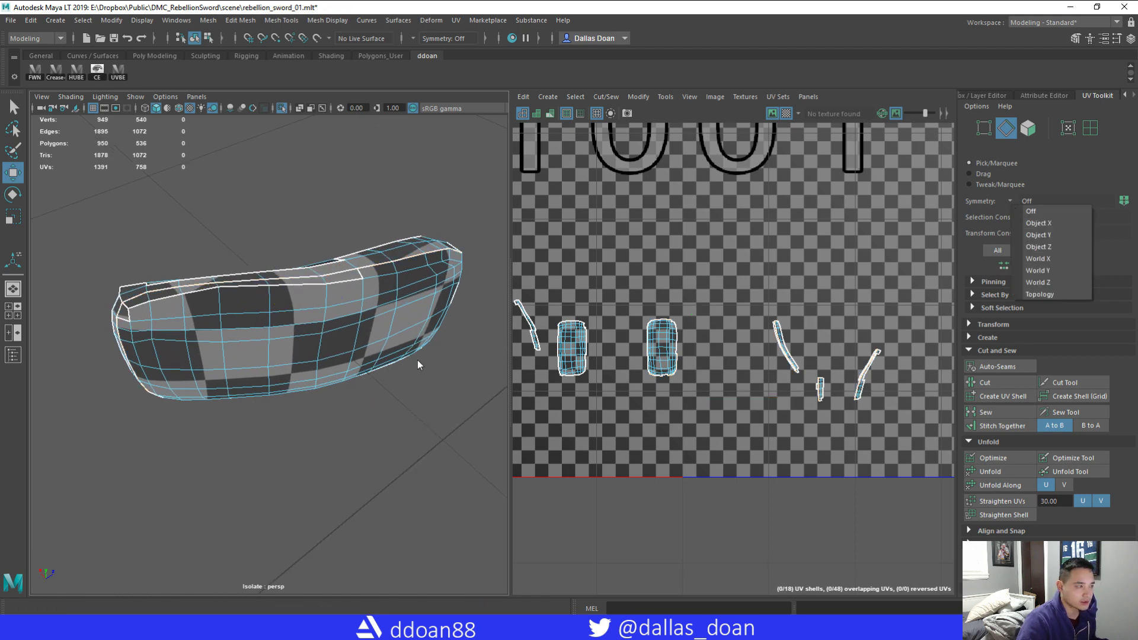
pyautogui.keyDown('alt'); pyautogui.moveTo(417, 360); pyautogui.dragTo(390, 294); pyautogui.keyUp('alt')
pyautogui.hotkey('ctrl', 'z')
pyautogui.hotkey('ctrl', 'z')
pyautogui.hotkey('ctrl', 'z')
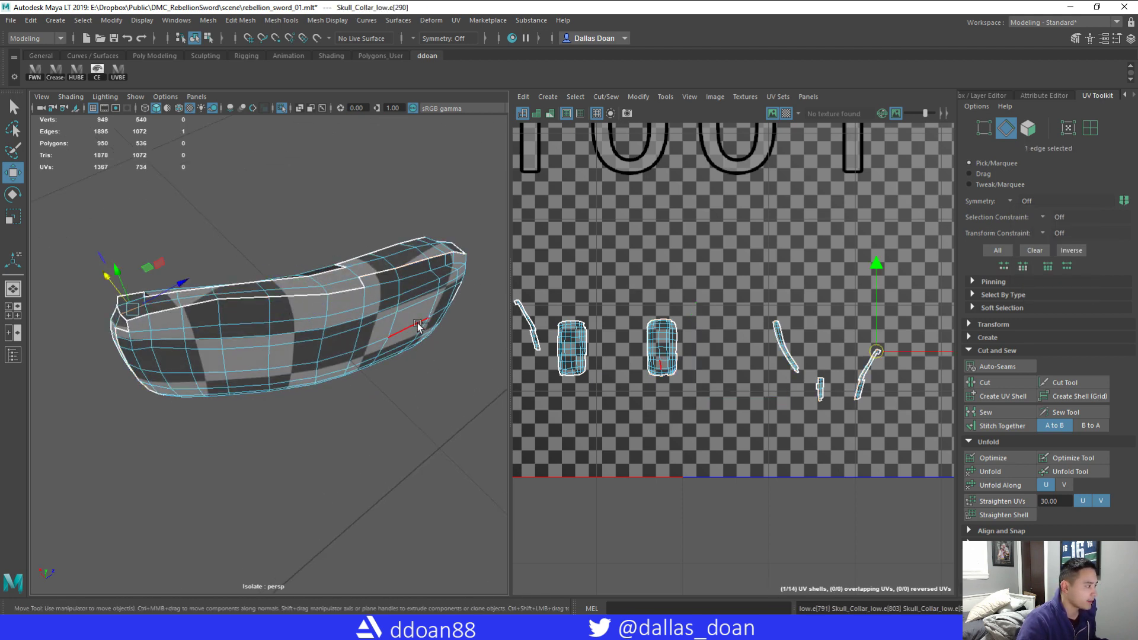
pyautogui.click(1015, 200)
pyautogui.click(1011, 225)
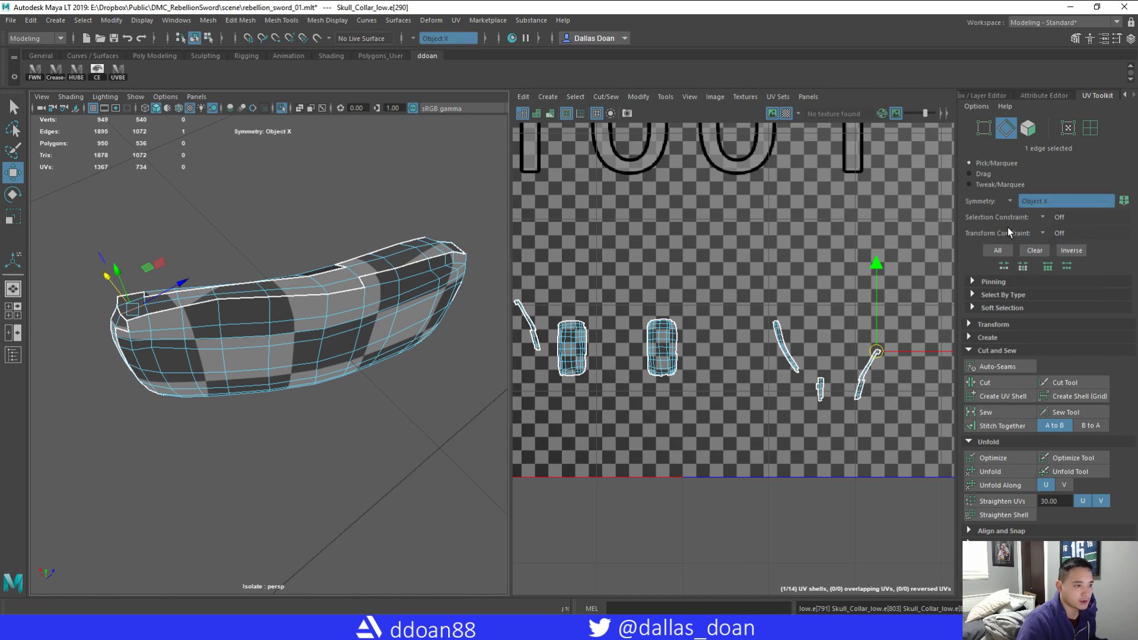
# - Select the edge loop around the rim of the skull collar piece and cut its UVs symmetrically
pyautogui.doubleClick(349, 281)
pyautogui.keyDown('alt'); pyautogui.moveTo(442, 302); pyautogui.dragTo(249, 305); pyautogui.keyUp('alt')
pyautogui.keyDown('shift'); pyautogui.rightClick(665, 278); pyautogui.keyUp('shift')
pyautogui.keyDown('shift'); pyautogui.moveTo(665, 278); pyautogui.dragTo(618, 294, button='right'); pyautogui.keyUp('shift')
pyautogui.keyDown('alt'); pyautogui.moveTo(296, 350); pyautogui.dragTo(391, 320); pyautogui.keyUp('alt')
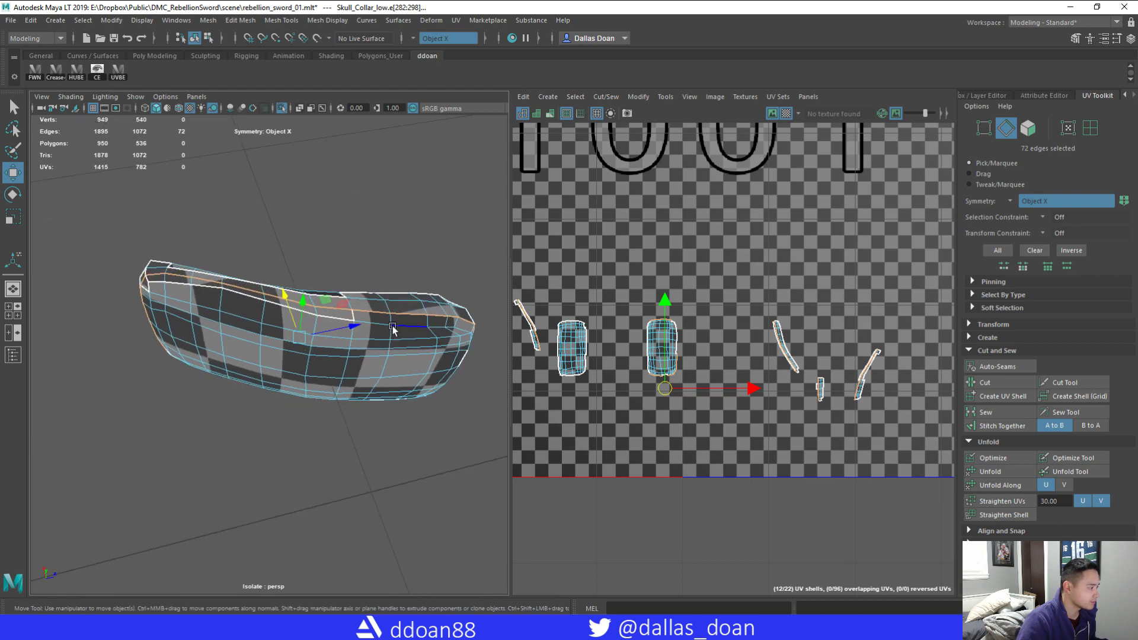
# - Select the old seam edges along the collar piece's upper side and around its narrow end
pyautogui.scroll(2, 389, 319)
pyautogui.click(374, 308)
pyautogui.keyDown('shift'); pyautogui.click(355, 308); pyautogui.keyUp('shift')
pyautogui.keyDown('shift'); pyautogui.click(304, 301); pyautogui.keyUp('shift')
pyautogui.keyDown('alt'); pyautogui.moveTo(304, 305); pyautogui.dragTo(381, 334); pyautogui.keyUp('alt')
pyautogui.keyDown('shift'); pyautogui.click(304, 276); pyautogui.keyUp('shift')
pyautogui.keyDown('shift'); pyautogui.click(263, 280); pyautogui.keyUp('shift')
pyautogui.keyDown('shift'); pyautogui.click(228, 289); pyautogui.keyUp('shift')
pyautogui.keyDown('shift'); pyautogui.click(194, 299); pyautogui.keyUp('shift')
pyautogui.keyDown('shift'); pyautogui.click(181, 307); pyautogui.keyUp('shift')
pyautogui.keyDown('shift'); pyautogui.click(173, 312); pyautogui.keyUp('shift')
pyautogui.keyDown('shift'); pyautogui.click(178, 300); pyautogui.keyUp('shift')
pyautogui.keyDown('alt'); pyautogui.moveTo(185, 302); pyautogui.dragTo(363, 323); pyautogui.keyUp('alt')
pyautogui.keyDown('shift'); pyautogui.click(196, 386); pyautogui.keyUp('shift')
pyautogui.keyDown('alt'); pyautogui.moveTo(276, 384); pyautogui.dragTo(319, 390); pyautogui.keyUp('alt')
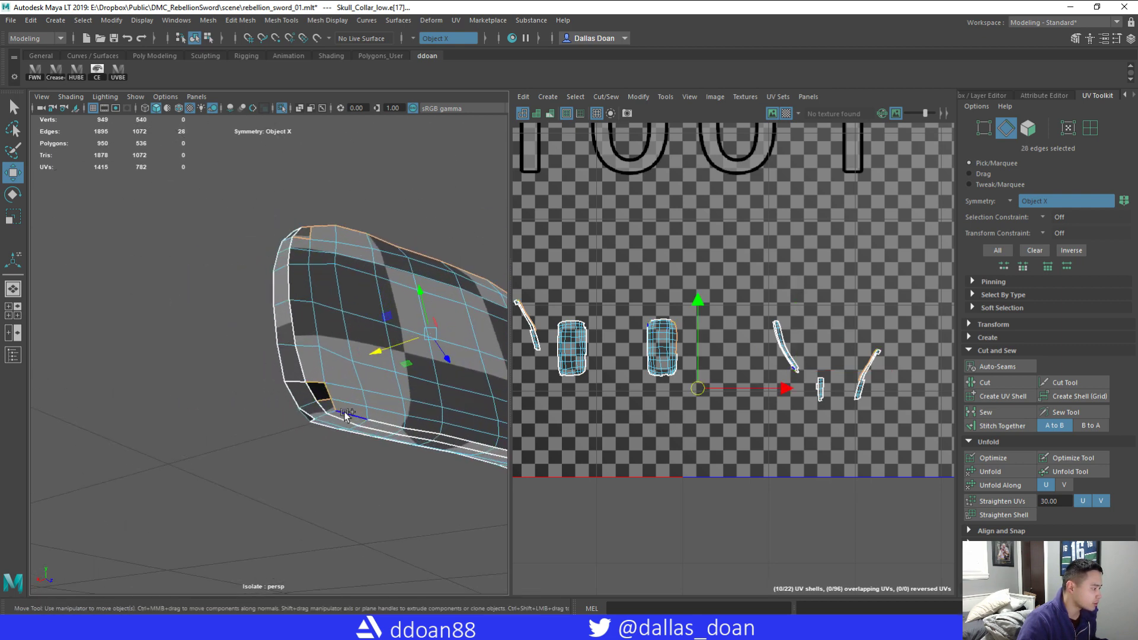
# - Add the seam edges along the collar piece's lower side to the selection and sew them together
pyautogui.keyDown('shift'); pyautogui.click(370, 420); pyautogui.keyUp('shift')
pyautogui.keyDown('alt'); pyautogui.moveTo(370, 420); pyautogui.dragTo(296, 388); pyautogui.keyUp('alt')
pyautogui.keyDown('alt'); pyautogui.moveTo(442, 401); pyautogui.dragTo(332, 392); pyautogui.keyUp('alt')
pyautogui.keyDown('shift'); pyautogui.click(410, 387); pyautogui.keyUp('shift')
pyautogui.keyDown('shift'); pyautogui.click(257, 381); pyautogui.keyUp('shift')
pyautogui.keyDown('shift'); pyautogui.click(303, 382); pyautogui.keyUp('shift')
pyautogui.keyDown('shift'); pyautogui.click(330, 386); pyautogui.keyUp('shift')
pyautogui.keyDown('shift'); pyautogui.click(377, 378); pyautogui.keyUp('shift')
pyautogui.keyDown('alt'); pyautogui.moveTo(418, 344); pyautogui.dragTo(360, 279); pyautogui.keyUp('alt')
pyautogui.keyDown('shift'); pyautogui.click(359, 270); pyautogui.keyUp('shift')
pyautogui.keyDown('alt'); pyautogui.moveTo(369, 233); pyautogui.dragTo(379, 264); pyautogui.keyUp('alt')
pyautogui.keyDown('shift'); pyautogui.moveTo(649, 237); pyautogui.dragTo(647, 264, button='right'); pyautogui.keyUp('shift')
# - Select the short edges at the corners of the collar's narrow end and cut their UVs
pyautogui.keyDown('alt'); pyautogui.moveTo(403, 321); pyautogui.dragTo(356, 335, button='right'); pyautogui.keyUp('alt')
pyautogui.moveTo(356, 335)
pyautogui.keyDown('alt'); pyautogui.mouseDown()
pyautogui.moveTo(333, 379)
pyautogui.moveTo(278, 348)
pyautogui.moveTo(343, 314)
pyautogui.moveTo(335, 325)
pyautogui.mouseUp(); pyautogui.keyUp('alt')
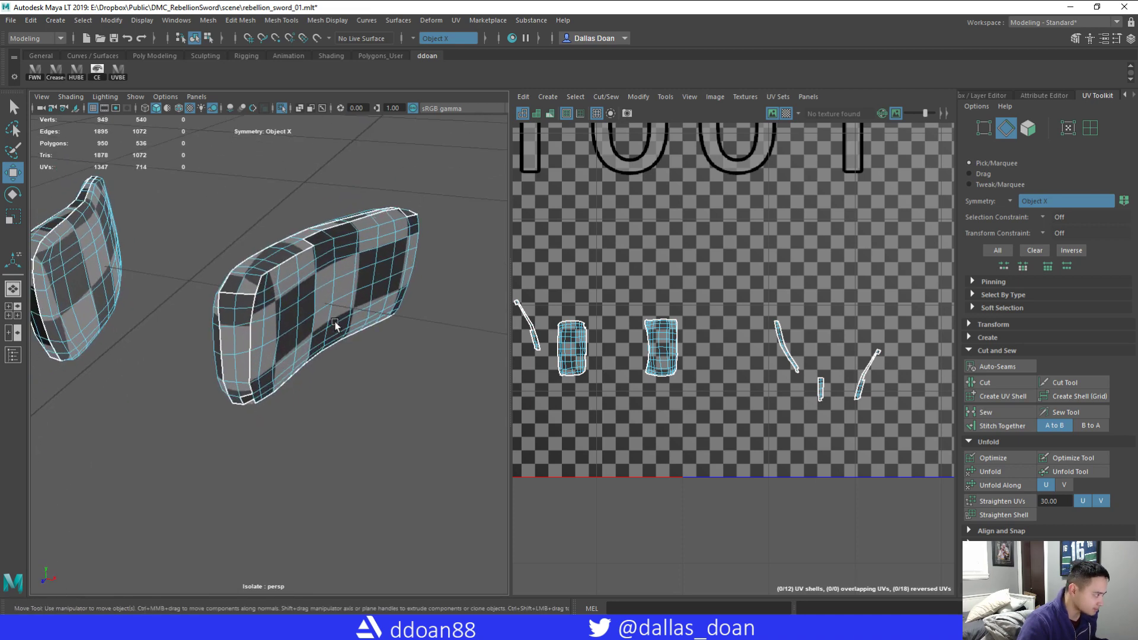
pyautogui.keyDown('alt'); pyautogui.moveTo(335, 325); pyautogui.dragTo(354, 348, button='right'); pyautogui.keyUp('alt')
pyautogui.keyDown('alt'); pyautogui.moveTo(357, 351); pyautogui.dragTo(367, 303); pyautogui.keyUp('alt')
pyautogui.click(300, 375)
pyautogui.keyDown('alt'); pyautogui.moveTo(321, 336); pyautogui.dragTo(371, 358, button='right'); pyautogui.keyUp('alt')
pyautogui.keyDown('shift'); pyautogui.click(334, 373); pyautogui.keyUp('shift')
pyautogui.keyDown('shift'); pyautogui.rightClick(618, 289); pyautogui.keyUp('shift')
pyautogui.keyDown('shift'); pyautogui.moveTo(619, 289); pyautogui.dragTo(618, 257, button='right'); pyautogui.keyUp('shift')
pyautogui.keyDown('alt'); pyautogui.moveTo(432, 328); pyautogui.dragTo(415, 322); pyautogui.keyUp('alt')
pyautogui.click(345, 389)
pyautogui.keyDown('shift'); pyautogui.rightClick(679, 263); pyautogui.keyUp('shift')
pyautogui.keyDown('shift'); pyautogui.moveTo(679, 262); pyautogui.dragTo(620, 283, button='right'); pyautogui.keyUp('shift')
# - Select the seam edges running along the collar's narrow end and sew the end strip to its neighbouring shell
pyautogui.click(337, 300)
pyautogui.click(344, 382)
pyautogui.keyDown('shift'); pyautogui.click(336, 349); pyautogui.keyUp('shift')
pyautogui.keyDown('shift'); pyautogui.click(334, 297); pyautogui.keyUp('shift')
pyautogui.keyDown('shift'); pyautogui.click(335, 230); pyautogui.keyUp('shift')
pyautogui.keyDown('alt'); pyautogui.moveTo(337, 204); pyautogui.dragTo(370, 228); pyautogui.keyUp('alt')
pyautogui.keyDown('shift'); pyautogui.click(336, 267); pyautogui.keyUp('shift')
pyautogui.keyDown('shift'); pyautogui.click(348, 238); pyautogui.keyUp('shift')
pyautogui.keyDown('shift'); pyautogui.moveTo(621, 236); pyautogui.dragTo(621, 296, button='right'); pyautogui.keyUp('shift')
# - Select the first seam edges along the collar's upper rim, starting at the corner of the narrow end
pyautogui.keyDown('alt'); pyautogui.moveTo(403, 273); pyautogui.dragTo(296, 340); pyautogui.keyUp('alt')
pyautogui.click(272, 326)
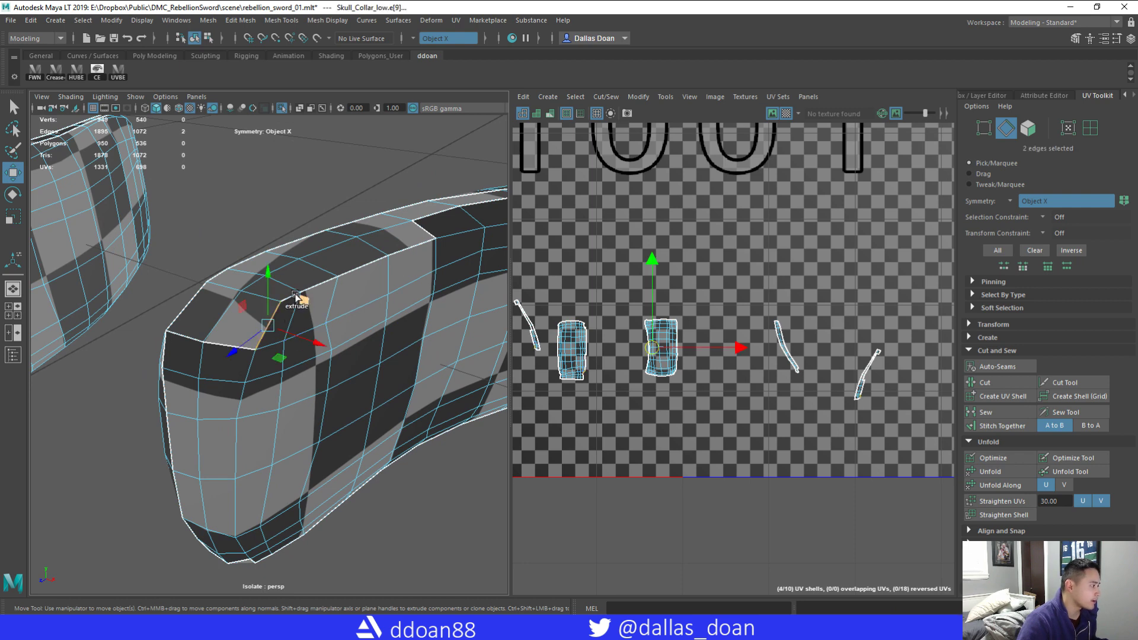
pyautogui.keyDown('alt'); pyautogui.moveTo(295, 296); pyautogui.dragTo(257, 335); pyautogui.keyUp('alt')
pyautogui.keyDown('shift'); pyautogui.click(261, 326); pyautogui.keyUp('shift')
pyautogui.keyDown('shift'); pyautogui.click(276, 323); pyautogui.keyUp('shift')
pyautogui.keyDown('shift'); pyautogui.click(305, 314); pyautogui.keyUp('shift')
pyautogui.keyDown('alt'); pyautogui.moveTo(354, 308); pyautogui.dragTo(215, 325, button='middle'); pyautogui.keyUp('alt')
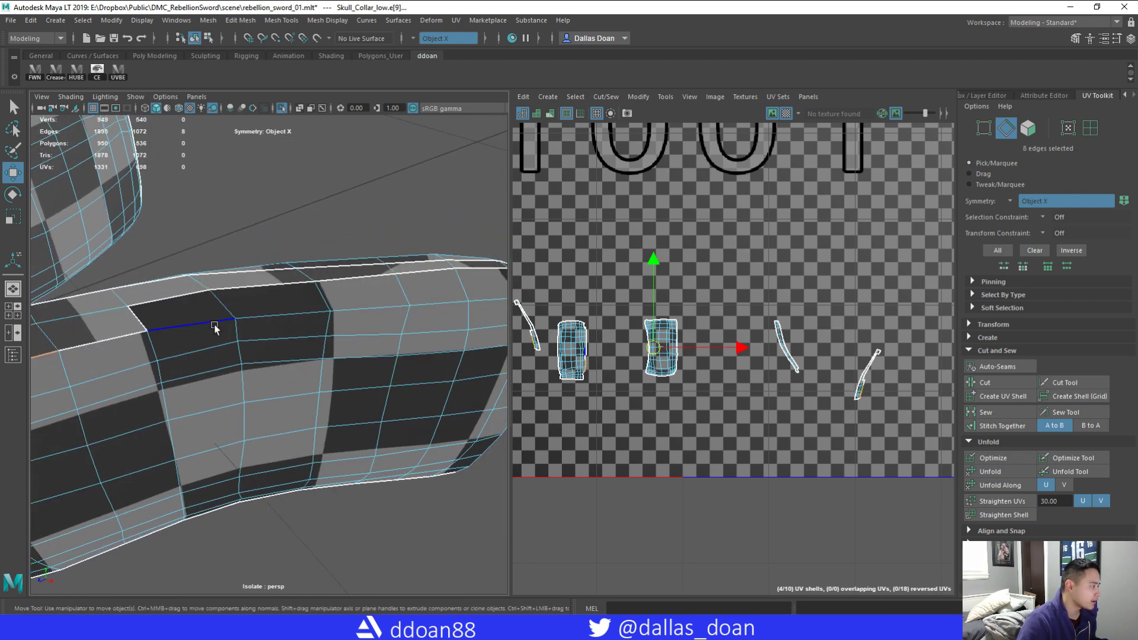
pyautogui.keyDown('alt'); pyautogui.moveTo(178, 335); pyautogui.dragTo(279, 325); pyautogui.keyUp('alt')
pyautogui.keyDown('alt'); pyautogui.moveTo(279, 325); pyautogui.dragTo(195, 335, button='right'); pyautogui.keyUp('alt')
pyautogui.moveTo(255, 332)
pyautogui.keyDown('alt'); pyautogui.mouseDown()
pyautogui.moveTo(305, 365)
pyautogui.moveTo(221, 338)
pyautogui.moveTo(272, 330)
pyautogui.moveTo(216, 342)
pyautogui.moveTo(239, 334)
pyautogui.moveTo(256, 351)
pyautogui.mouseUp(); pyautogui.keyUp('alt')
pyautogui.keyDown('alt'); pyautogui.moveTo(341, 372); pyautogui.dragTo(375, 358); pyautogui.keyUp('alt')
# - Extend the selection along the rest of the collar's upper rim and sew the rim strip to the main shell
pyautogui.keyDown('shift'); pyautogui.click(240, 337); pyautogui.keyUp('shift')
pyautogui.keyDown('shift'); pyautogui.click(257, 327); pyautogui.keyUp('shift')
pyautogui.keyDown('alt'); pyautogui.moveTo(258, 329); pyautogui.dragTo(300, 367); pyautogui.keyUp('alt')
pyautogui.keyDown('shift'); pyautogui.click(299, 331); pyautogui.keyUp('shift')
pyautogui.keyDown('shift'); pyautogui.click(320, 326); pyautogui.keyUp('shift')
pyautogui.keyDown('shift'); pyautogui.click(336, 345); pyautogui.keyUp('shift')
pyautogui.keyDown('shift'); pyautogui.click(360, 353); pyautogui.keyUp('shift')
pyautogui.hotkey('ctrl', 'z')
pyautogui.keyDown('shift'); pyautogui.click(357, 352); pyautogui.keyUp('shift')
pyautogui.keyDown('shift'); pyautogui.click(368, 361); pyautogui.keyUp('shift')
pyautogui.keyDown('shift'); pyautogui.click(356, 382); pyautogui.keyUp('shift')
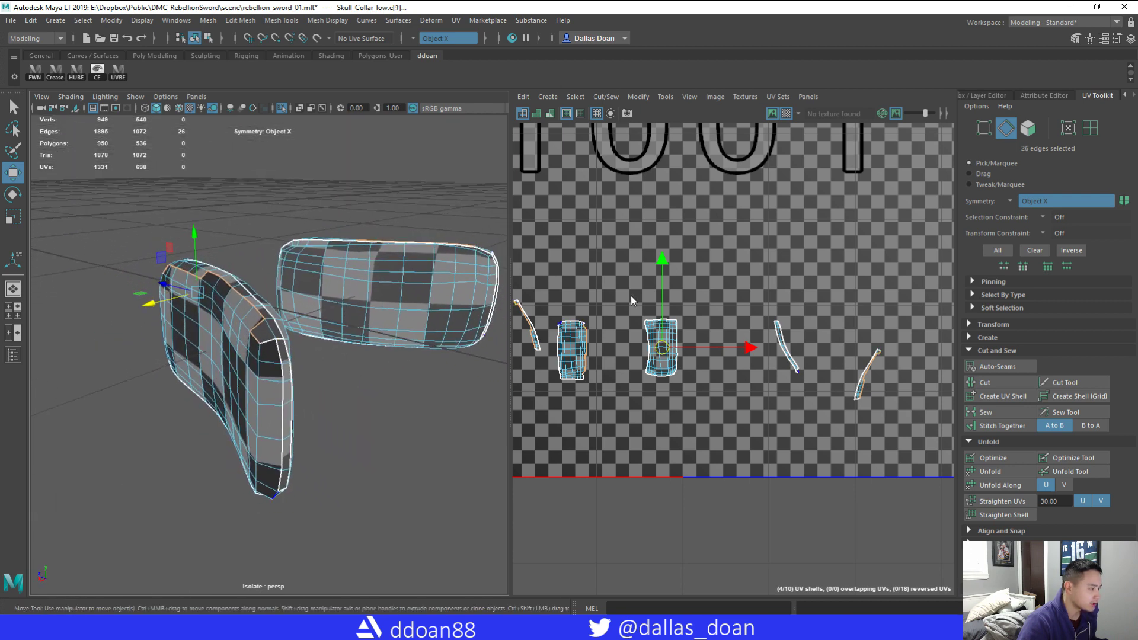
pyautogui.keyDown('shift'); pyautogui.moveTo(631, 302); pyautogui.dragTo(667, 305, button='right'); pyautogui.keyUp('shift')
# - Select the seam edges down the collar's opposite narrow end and around its lower corner, and sew them
pyautogui.keyDown('alt'); pyautogui.moveTo(405, 343); pyautogui.dragTo(371, 333); pyautogui.keyUp('alt')
pyautogui.keyDown('shift'); pyautogui.click(279, 311); pyautogui.keyUp('shift')
pyautogui.keyDown('shift'); pyautogui.click(282, 330); pyautogui.keyUp('shift')
pyautogui.keyDown('shift'); pyautogui.click(284, 352); pyautogui.keyUp('shift')
pyautogui.keyDown('shift'); pyautogui.click(284, 386); pyautogui.keyUp('shift')
pyautogui.keyDown('alt'); pyautogui.moveTo(295, 409); pyautogui.dragTo(269, 344); pyautogui.keyUp('alt')
pyautogui.keyDown('shift'); pyautogui.click(267, 335); pyautogui.keyUp('shift')
pyautogui.keyDown('shift'); pyautogui.click(267, 366); pyautogui.keyUp('shift')
pyautogui.keyDown('shift'); pyautogui.click(269, 387); pyautogui.keyUp('shift')
pyautogui.keyDown('shift'); pyautogui.click(262, 393); pyautogui.keyUp('shift')
pyautogui.keyDown('alt'); pyautogui.moveTo(276, 407); pyautogui.dragTo(275, 388); pyautogui.keyUp('alt')
pyautogui.keyDown('shift'); pyautogui.click(257, 376); pyautogui.keyUp('shift')
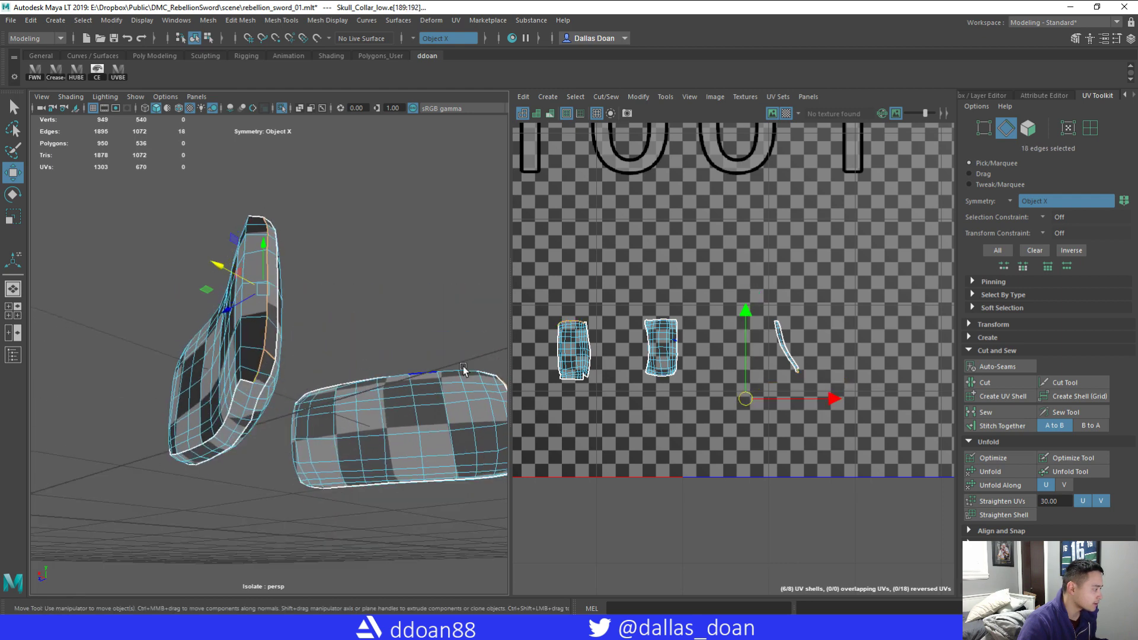
pyautogui.keyDown('shift'); pyautogui.moveTo(602, 261); pyautogui.dragTo(637, 265, button='right'); pyautogui.keyUp('shift')
pyautogui.moveTo(344, 290)
pyautogui.keyDown('alt'); pyautogui.mouseDown()
pyautogui.moveTo(325, 333)
pyautogui.moveTo(338, 308)
pyautogui.moveTo(332, 278)
pyautogui.mouseUp(); pyautogui.keyUp('alt')
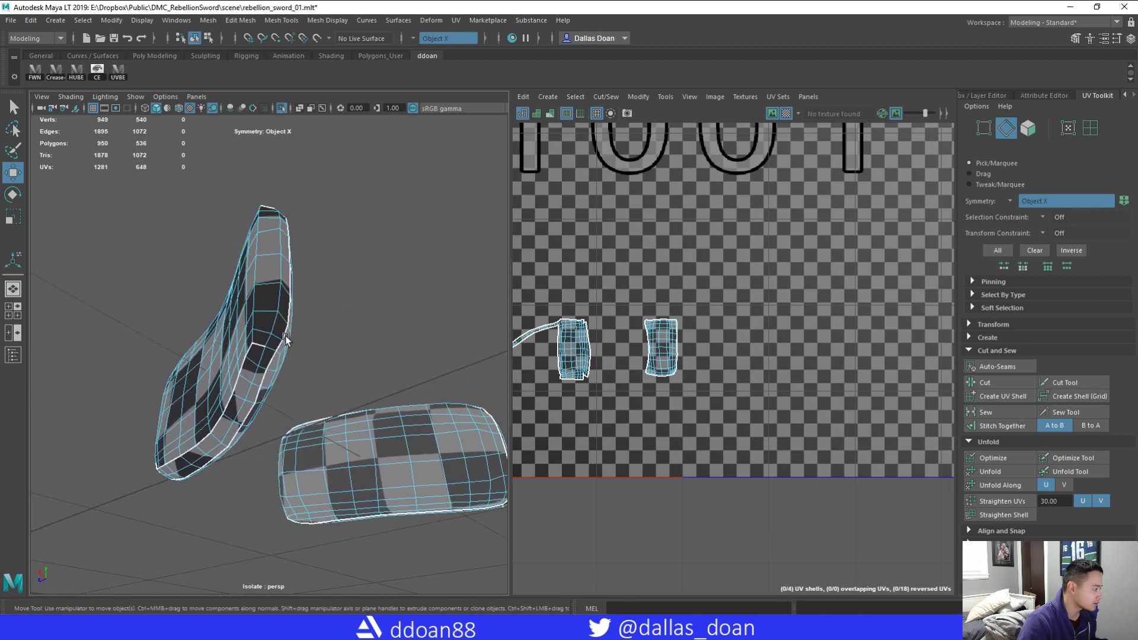
# - Cut the UV edge across the collar's lower rim strip near its corner
pyautogui.click(271, 352)
pyautogui.keyDown('shift'); pyautogui.moveTo(624, 295); pyautogui.dragTo(592, 311, button='right'); pyautogui.keyUp('shift')
pyautogui.keyDown('alt'); pyautogui.moveTo(311, 367); pyautogui.dragTo(387, 370); pyautogui.keyUp('alt')
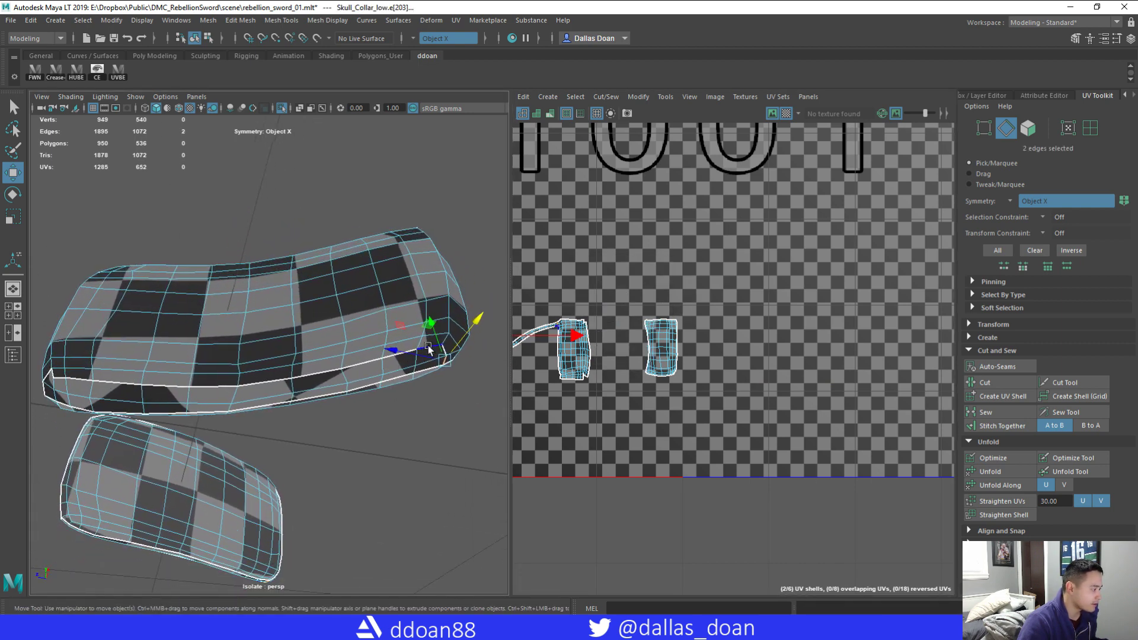
# - Select the seam edges along the collar's lower rim up to the far corner and sew them to the main shell
pyautogui.keyDown('shift'); pyautogui.click(396, 357); pyautogui.keyUp('shift')
pyautogui.keyDown('shift'); pyautogui.click(360, 365); pyautogui.keyUp('shift')
pyautogui.keyDown('shift'); pyautogui.click(316, 378); pyautogui.keyUp('shift')
pyautogui.keyDown('shift'); pyautogui.click(260, 384); pyautogui.keyUp('shift')
pyautogui.keyDown('shift'); pyautogui.click(214, 389); pyautogui.keyUp('shift')
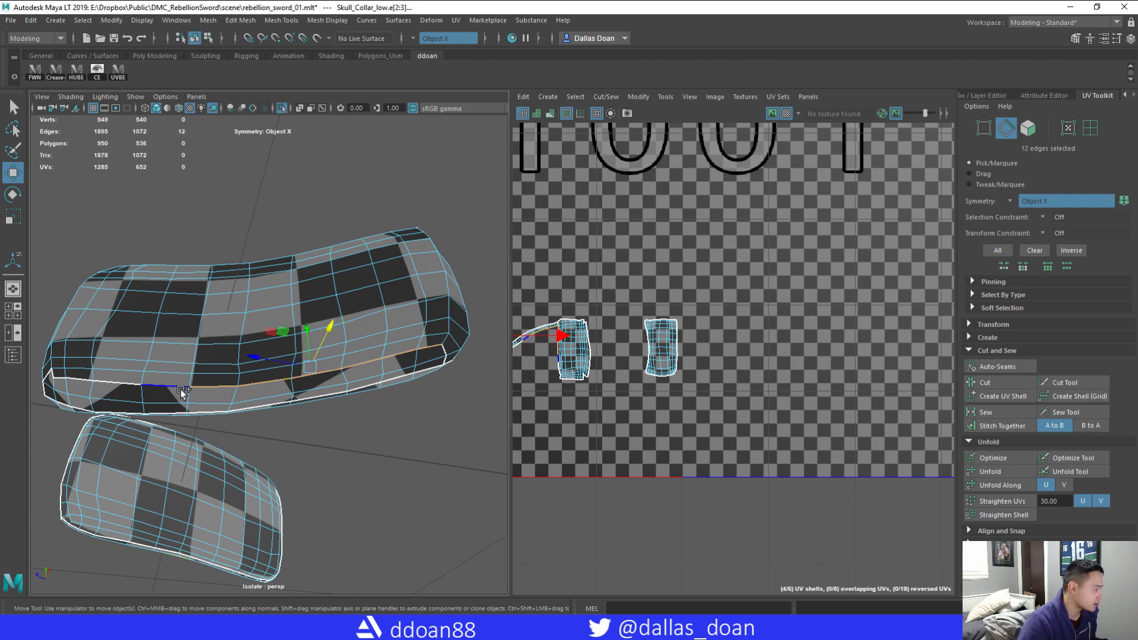
pyautogui.keyDown('shift'); pyautogui.click(172, 389); pyautogui.keyUp('shift')
pyautogui.keyDown('alt'); pyautogui.moveTo(152, 390); pyautogui.dragTo(275, 391, button='middle'); pyautogui.keyUp('alt')
pyautogui.keyDown('alt'); pyautogui.moveTo(275, 391); pyautogui.dragTo(269, 391); pyautogui.keyUp('alt')
pyautogui.keyDown('shift'); pyautogui.click(289, 386); pyautogui.keyUp('shift')
pyautogui.keyDown('shift'); pyautogui.click(251, 381); pyautogui.keyUp('shift')
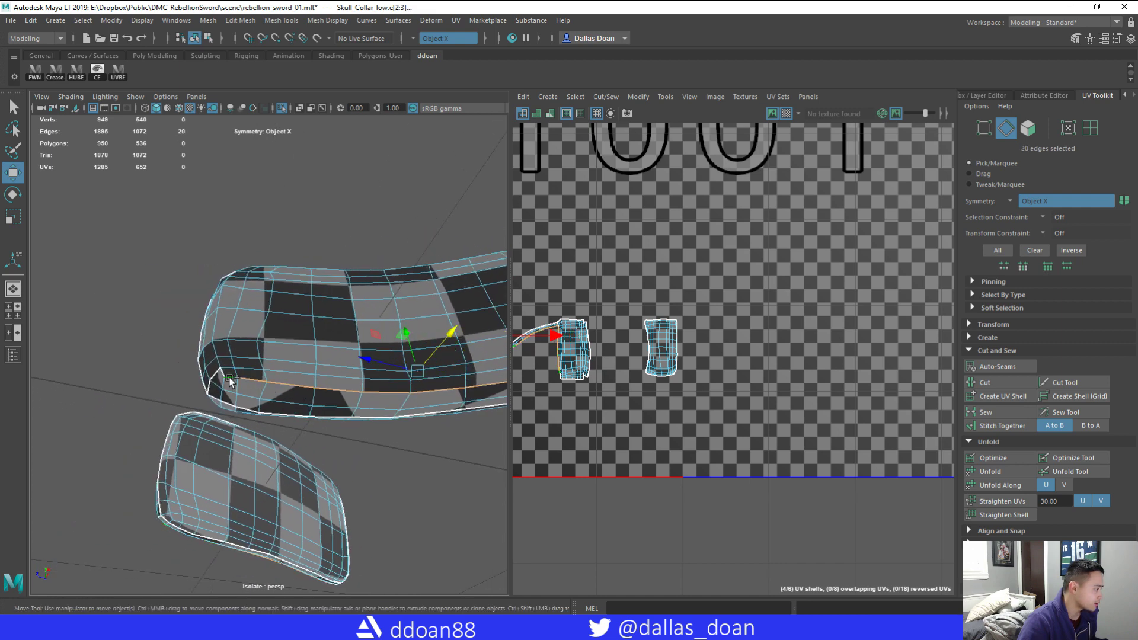
pyautogui.keyDown('shift'); pyautogui.click(224, 376); pyautogui.keyUp('shift')
pyautogui.hotkey('shift', 's')
pyautogui.click(610, 332)
# - Select all faces of the collar's large outer shells and switch the selection to their UVs
pyautogui.keyDown('alt'); pyautogui.moveTo(417, 315); pyautogui.dragTo(329, 383); pyautogui.keyUp('alt')
pyautogui.scroll(-4, 329, 391)
pyautogui.moveTo(341, 323); pyautogui.dragTo(340, 341, button='right')
pyautogui.doubleClick(578, 361)
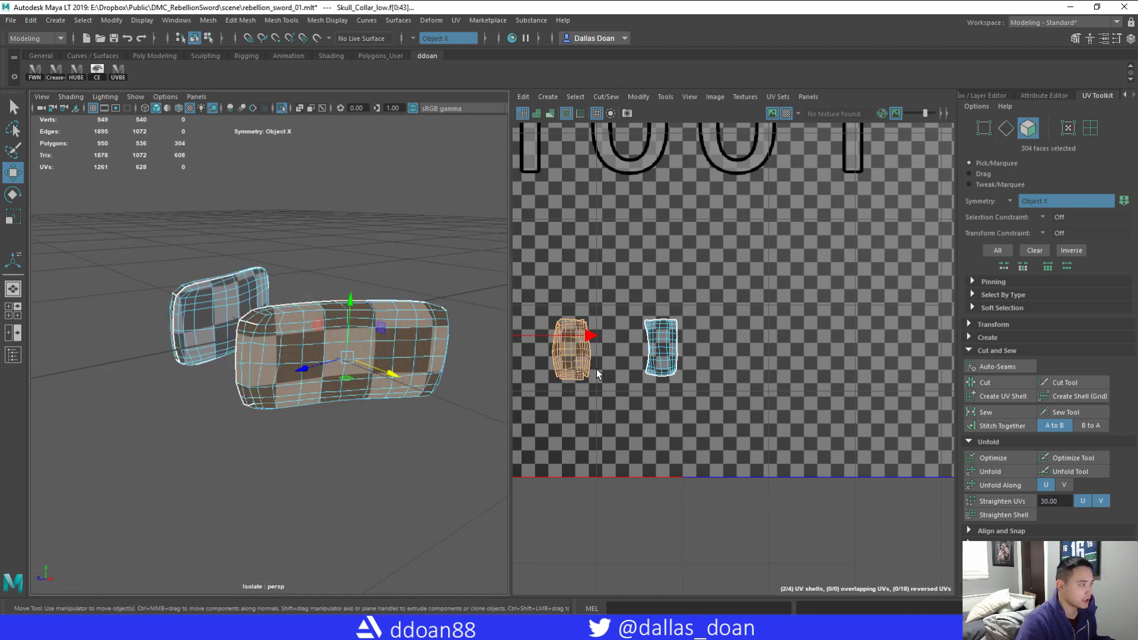
pyautogui.keyDown('alt'); pyautogui.moveTo(595, 369); pyautogui.dragTo(684, 367, button='middle'); pyautogui.keyUp('alt')
pyautogui.moveTo(659, 316); pyautogui.dragTo(674, 316, button='right')
pyautogui.doubleClick(652, 360)
# - Turn symmetry off and unfold the selected outer shells of the collar
pyautogui.scroll(3, 667, 384)
pyautogui.keyDown('alt'); pyautogui.moveTo(667, 382); pyautogui.dragTo(836, 392, button='middle'); pyautogui.keyUp('alt')
pyautogui.click(1034, 201)
pyautogui.click(1038, 212)
pyautogui.keyDown('alt'); pyautogui.moveTo(816, 273); pyautogui.dragTo(827, 265, button='middle'); pyautogui.keyUp('alt')
pyautogui.keyDown('shift'); pyautogui.moveTo(827, 264); pyautogui.dragTo(692, 269, button='right'); pyautogui.keyUp('shift')
pyautogui.scroll(-3, 664, 308)
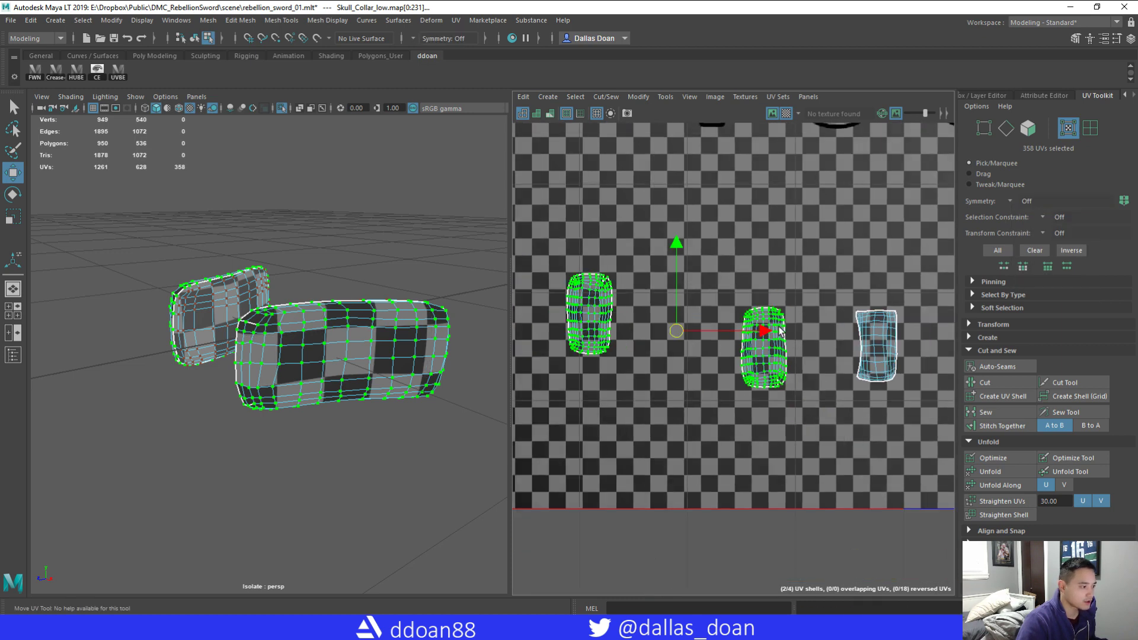
# - Move the two outer collar shells so they sit side by side next to the inner shells
pyautogui.keyDown('alt'); pyautogui.moveTo(628, 314); pyautogui.dragTo(666, 336, button='middle'); pyautogui.keyUp('alt')
pyautogui.scroll(3, 665, 336)
pyautogui.moveTo(617, 259); pyautogui.dragTo(584, 296)
pyautogui.keyDown('ctrl'); pyautogui.moveTo(615, 291); pyautogui.dragTo(615, 304, button='right'); pyautogui.keyUp('ctrl')
pyautogui.moveTo(577, 327); pyautogui.dragTo(758, 375)
pyautogui.keyDown('alt'); pyautogui.moveTo(855, 356); pyautogui.dragTo(776, 354, button='middle'); pyautogui.keyUp('alt')
pyautogui.moveTo(789, 279); pyautogui.dragTo(735, 332)
pyautogui.moveTo(706, 374); pyautogui.dragTo(809, 376)
pyautogui.keyDown('alt'); pyautogui.moveTo(378, 358); pyautogui.dragTo(432, 375); pyautogui.keyUp('alt')
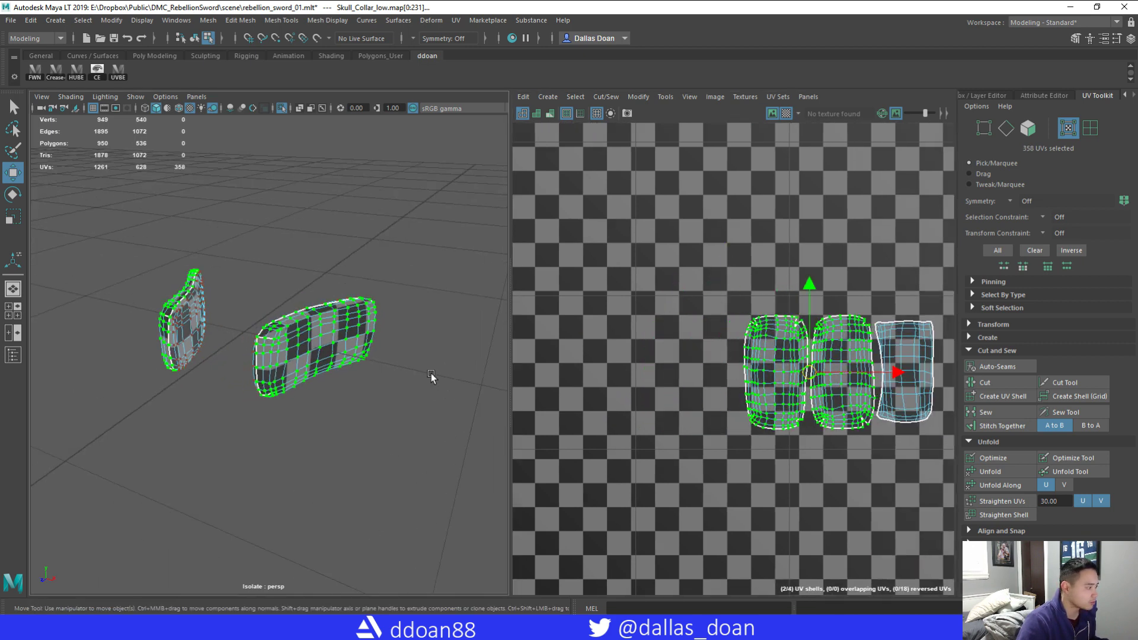
# - Return the skull collar to object mode, leave isolation, show the Outliner and hide Skull_Collar_low
pyautogui.scroll(4, 429, 375)
pyautogui.keyDown('alt'); pyautogui.moveTo(336, 363); pyautogui.dragTo(362, 344); pyautogui.keyUp('alt')
pyautogui.moveTo(298, 307); pyautogui.dragTo(301, 374, button='right')
pyautogui.keyDown('alt'); pyautogui.moveTo(398, 367); pyautogui.dragTo(237, 387); pyautogui.keyUp('alt')
pyautogui.hotkey('ctrl', '1')
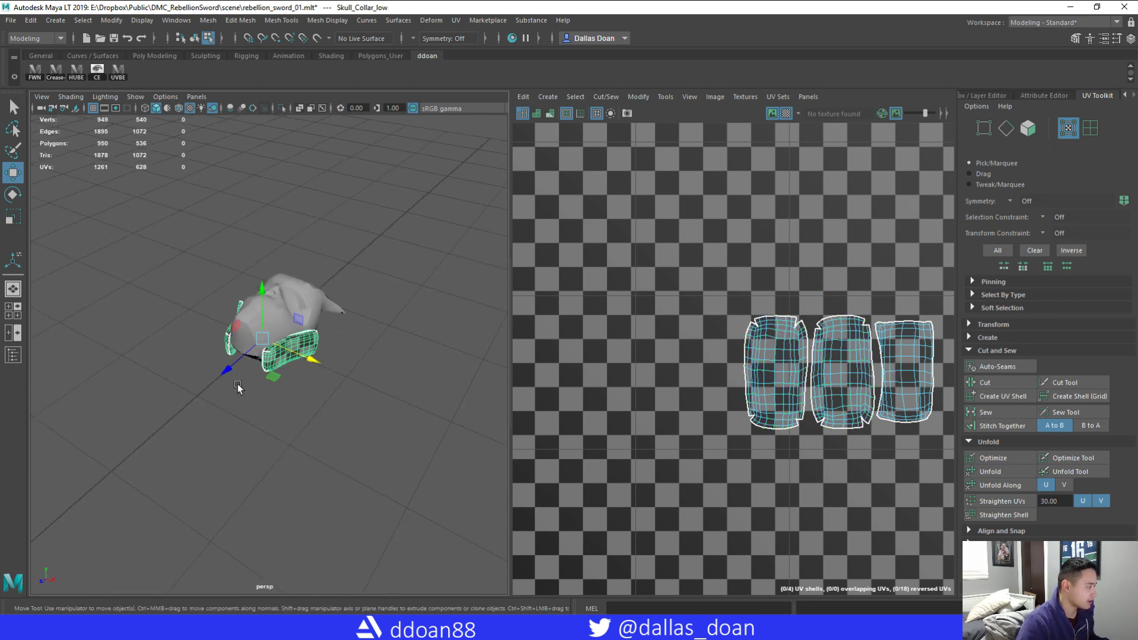
pyautogui.click(13, 355)
pyautogui.hotkey('ctrl', 'h')
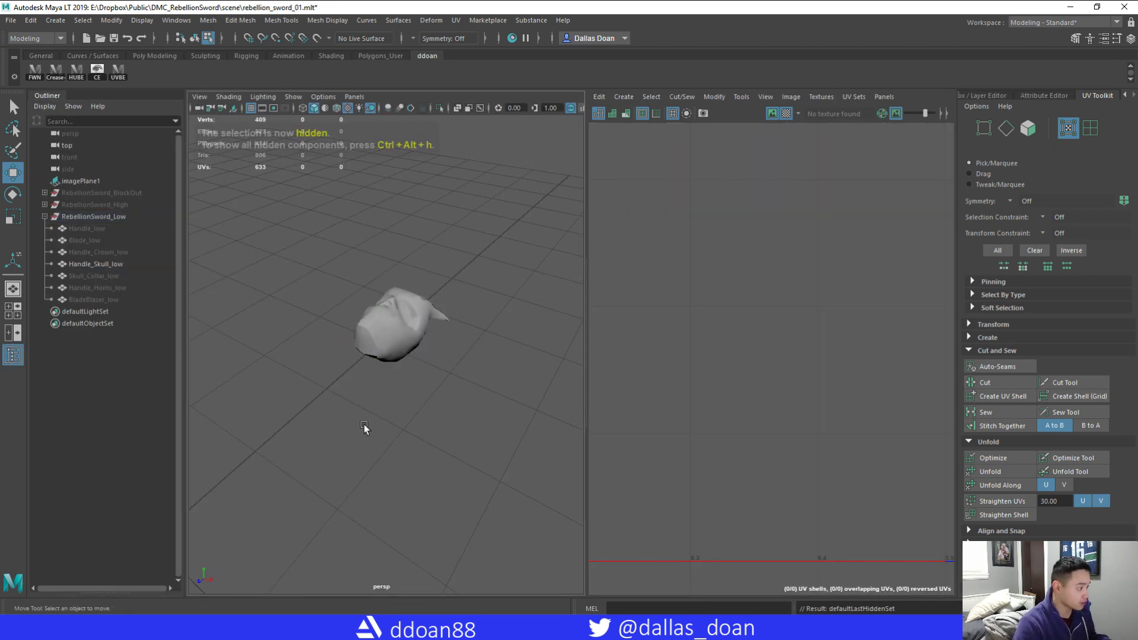
# - Select Handle_Skull_low and bring the skull and its UV layout into view
pyautogui.click(418, 347)
pyautogui.press('F8')
pyautogui.scroll(5, 443, 389)
pyautogui.keyDown('alt'); pyautogui.moveTo(447, 393); pyautogui.dragTo(338, 370); pyautogui.keyUp('alt')
pyautogui.scroll(-6, 748, 403)
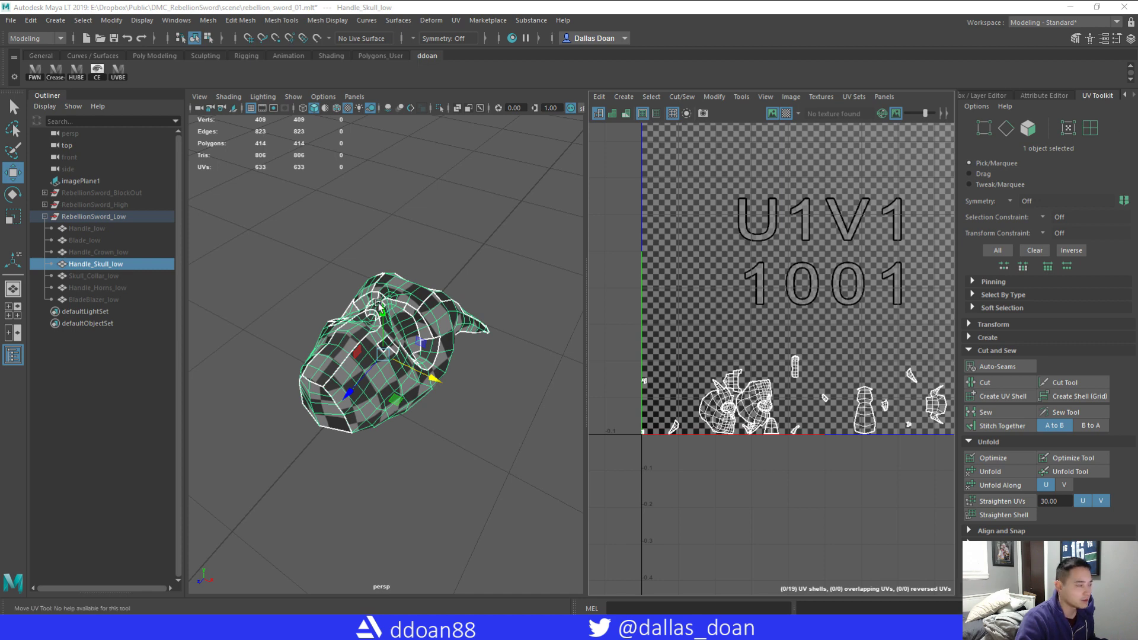
# - Cut the skull's underside UV shell in half lengthwise along its centre edge line
pyautogui.scroll(3, 375, 298)
pyautogui.scroll(-2, 772, 347)
pyautogui.scroll(3, 770, 343)
pyautogui.keyDown('alt'); pyautogui.moveTo(379, 355); pyautogui.dragTo(415, 273); pyautogui.keyUp('alt')
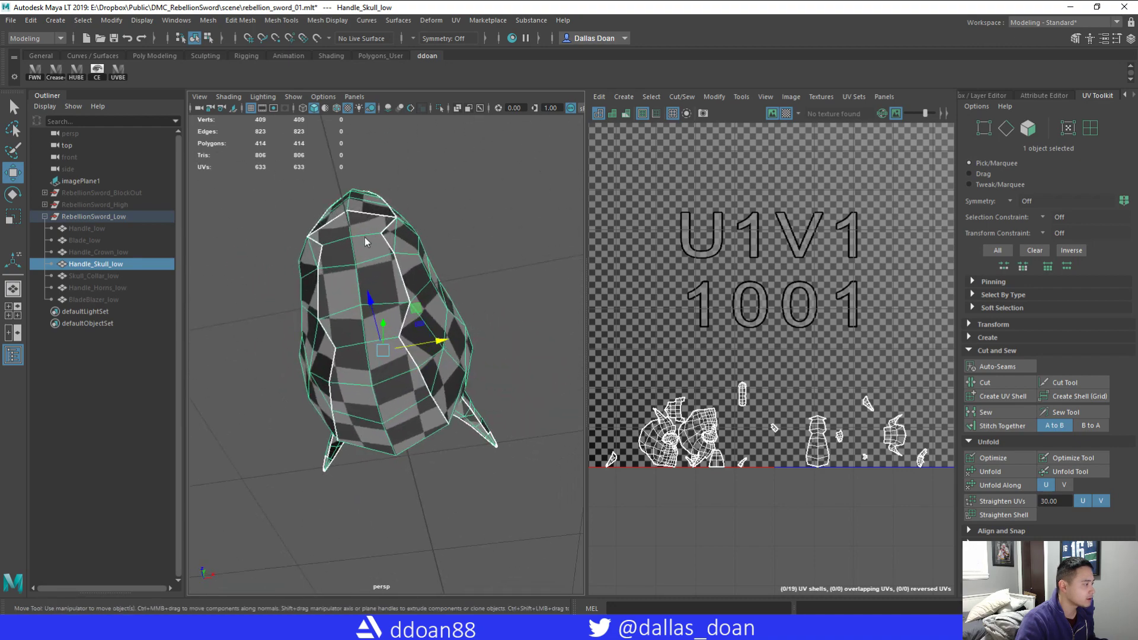
pyautogui.moveTo(365, 242); pyautogui.dragTo(366, 220, button='right')
pyautogui.keyDown('alt'); pyautogui.moveTo(374, 254); pyautogui.dragTo(320, 383); pyautogui.keyUp('alt')
pyautogui.click(293, 256)
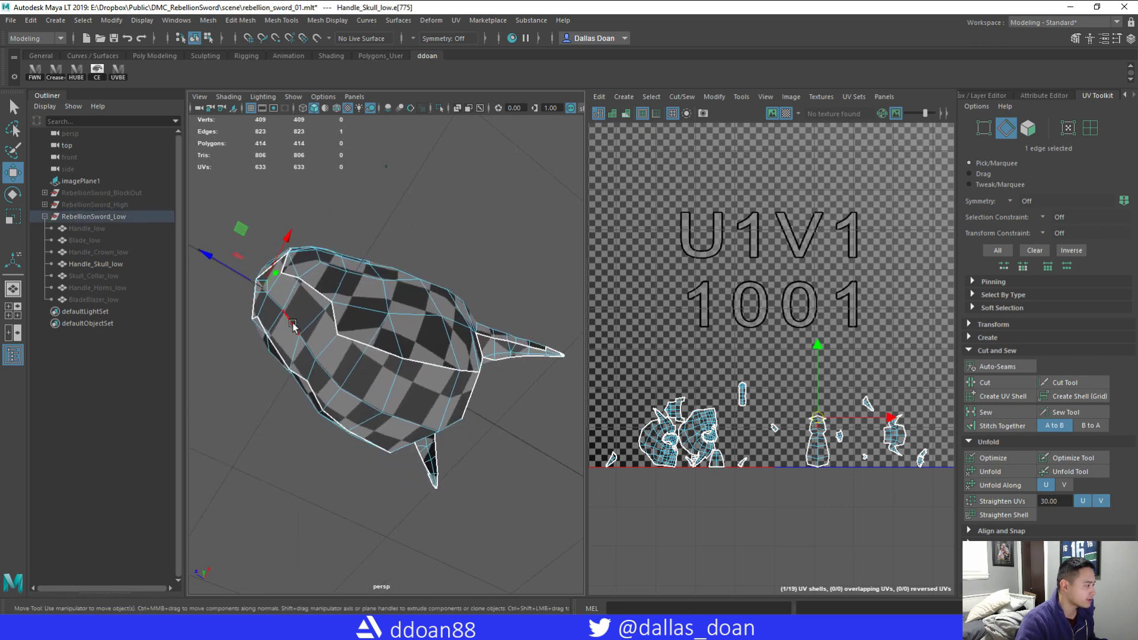
pyautogui.keyDown('shift'); pyautogui.click(279, 305); pyautogui.keyUp('shift')
pyautogui.click(274, 308)
pyautogui.keyDown('alt'); pyautogui.moveTo(274, 308); pyautogui.dragTo(261, 296); pyautogui.keyUp('alt')
pyautogui.keyDown('shift'); pyautogui.click(335, 385); pyautogui.keyUp('shift')
pyautogui.keyDown('alt'); pyautogui.moveTo(335, 385); pyautogui.dragTo(433, 428); pyautogui.keyUp('alt')
pyautogui.keyDown('shift'); pyautogui.click(446, 415); pyautogui.keyUp('shift')
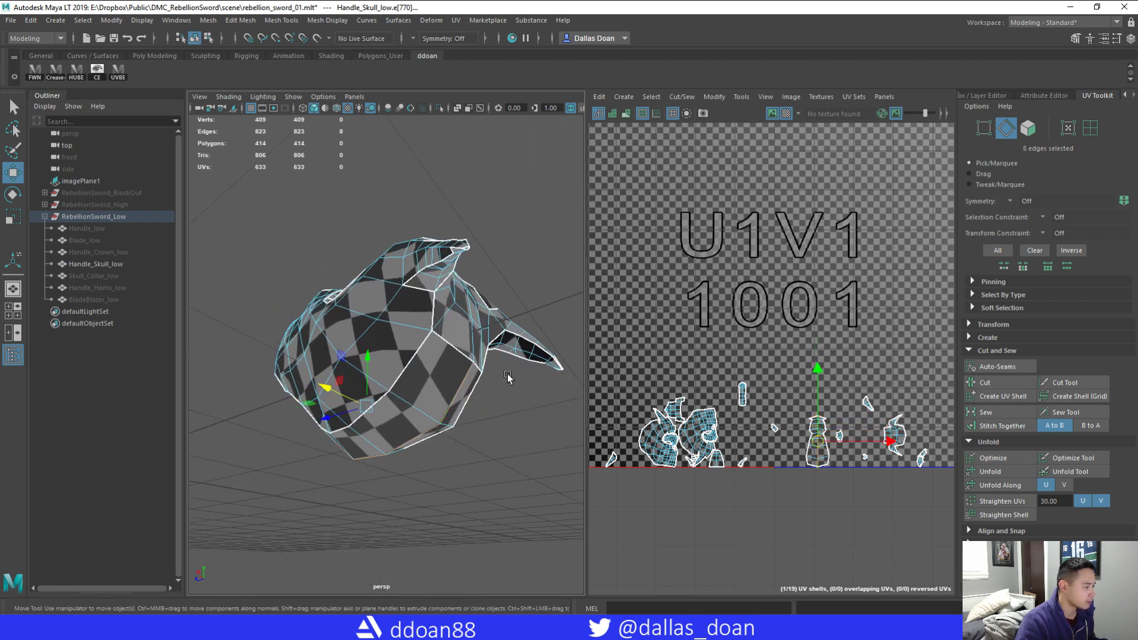
pyautogui.keyDown('alt'); pyautogui.moveTo(509, 377); pyautogui.dragTo(572, 409); pyautogui.keyUp('alt')
pyautogui.keyDown('shift'); pyautogui.moveTo(701, 332); pyautogui.dragTo(639, 350, button='right'); pyautogui.keyUp('shift')
# - Turn on Object X symmetry for editing the skull
pyautogui.moveTo(512, 358)
pyautogui.keyDown('alt'); pyautogui.mouseDown()
pyautogui.moveTo(446, 336)
pyautogui.moveTo(498, 348)
pyautogui.mouseUp(); pyautogui.keyUp('alt')
pyautogui.click(439, 335)
pyautogui.keyDown('alt'); pyautogui.moveTo(410, 361); pyautogui.dragTo(405, 382); pyautogui.keyUp('alt')
pyautogui.moveTo(414, 386)
pyautogui.keyDown('alt'); pyautogui.mouseDown()
pyautogui.moveTo(483, 409)
pyautogui.moveTo(419, 401)
pyautogui.mouseUp(); pyautogui.keyUp('alt')
pyautogui.keyDown('alt'); pyautogui.moveTo(419, 401); pyautogui.dragTo(429, 409, button='right'); pyautogui.keyUp('alt')
pyautogui.keyDown('alt'); pyautogui.moveTo(429, 409); pyautogui.dragTo(394, 356); pyautogui.keyUp('alt')
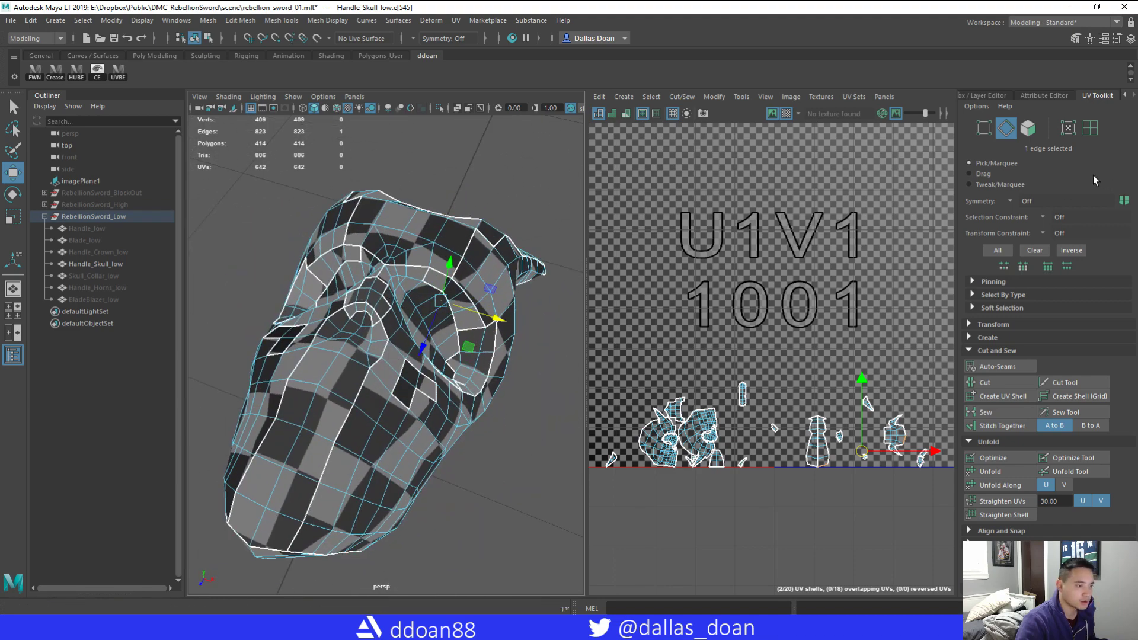
pyautogui.click(1032, 224)
pyautogui.keyDown('alt'); pyautogui.moveTo(516, 323); pyautogui.dragTo(530, 317); pyautogui.keyUp('alt')
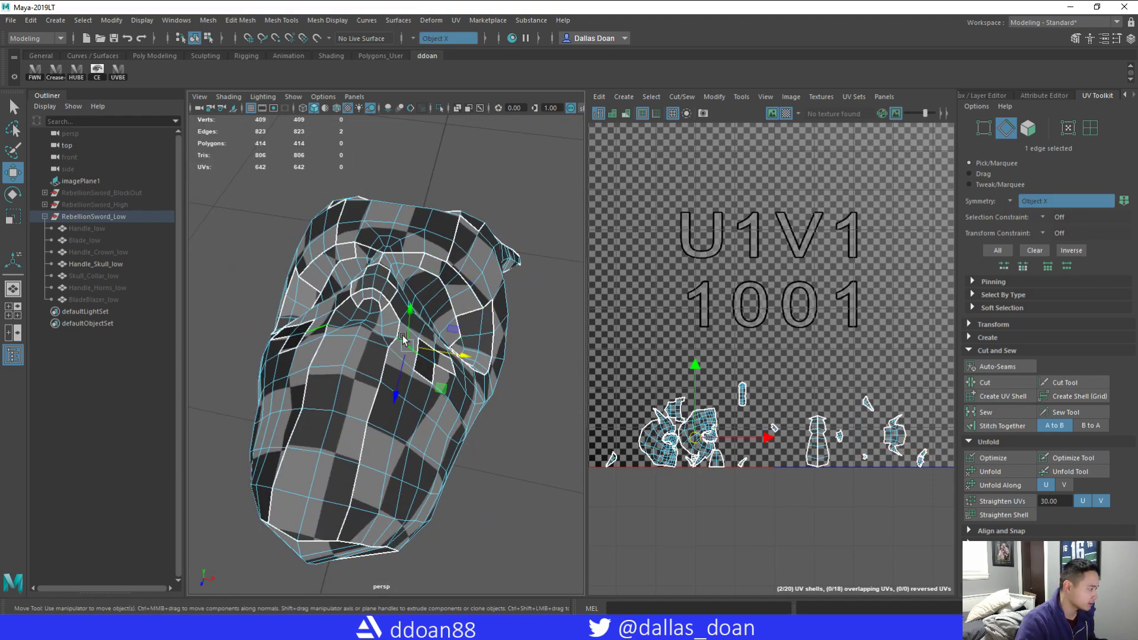
# - Select the long seams down both sides of the snout and sew them together
pyautogui.scroll(2, 397, 370)
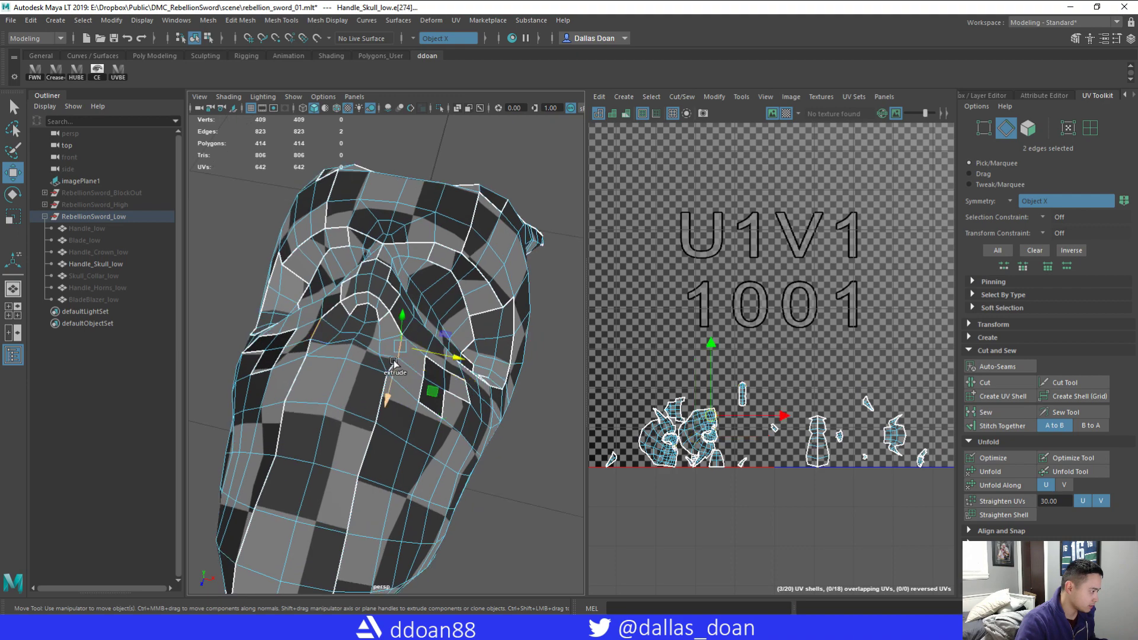
pyautogui.keyDown('alt'); pyautogui.moveTo(438, 361); pyautogui.dragTo(434, 396); pyautogui.keyUp('alt')
pyautogui.scroll(4, 428, 455)
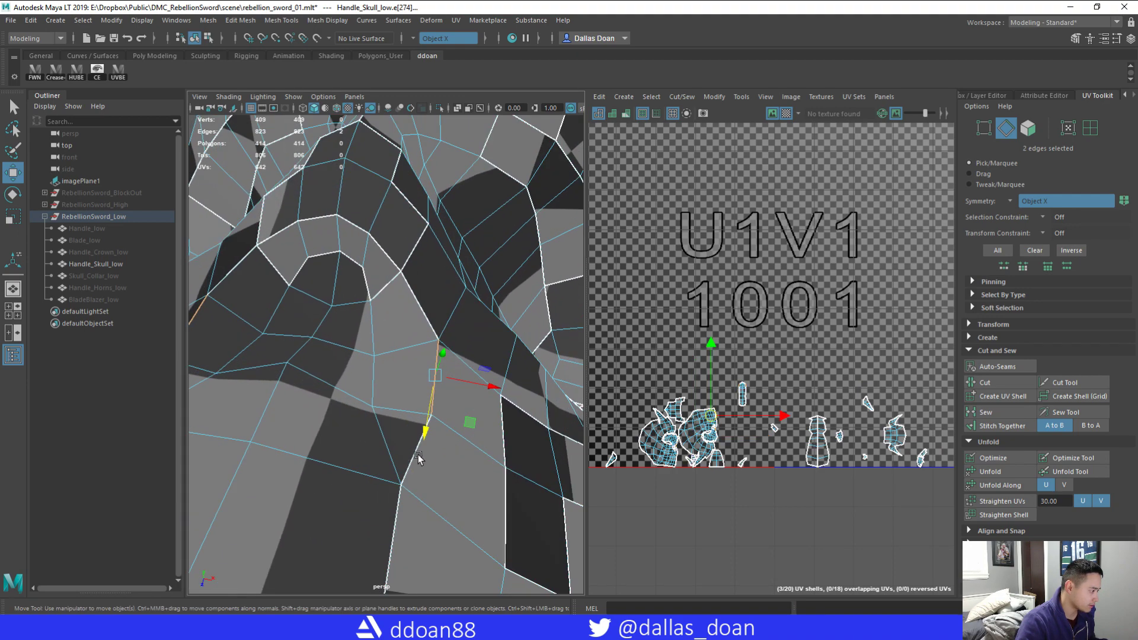
pyautogui.scroll(-2, 419, 452)
pyautogui.keyDown('alt'); pyautogui.moveTo(416, 450); pyautogui.dragTo(405, 433); pyautogui.keyUp('alt')
pyautogui.scroll(-2, 405, 433)
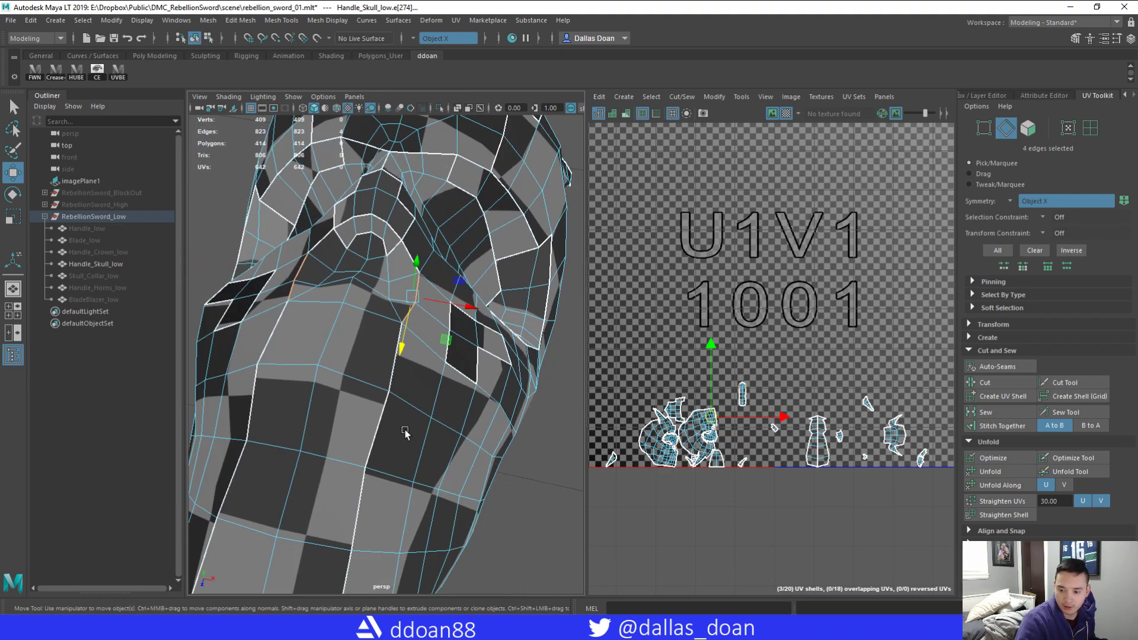
pyautogui.scroll(-3, 380, 415)
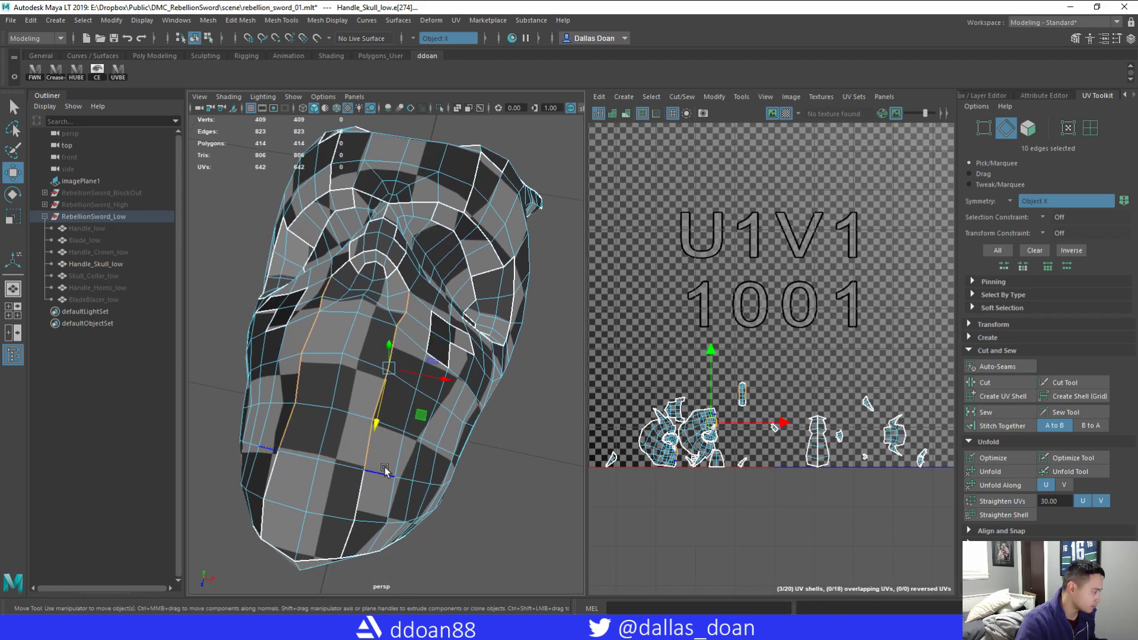
pyautogui.keyDown('shift'); pyautogui.click(354, 422); pyautogui.keyUp('shift')
pyautogui.keyDown('shift'); pyautogui.moveTo(762, 297); pyautogui.dragTo(765, 267, button='right'); pyautogui.keyUp('shift')
# - Select the seam edges around the nose opening and its bridge and sew them into the main shell
pyautogui.keyDown('alt'); pyautogui.moveTo(410, 399); pyautogui.dragTo(437, 407); pyautogui.keyUp('alt')
pyautogui.keyDown('alt'); pyautogui.moveTo(437, 406); pyautogui.dragTo(459, 436, button='right'); pyautogui.keyUp('alt')
pyautogui.keyDown('alt'); pyautogui.moveTo(459, 436); pyautogui.dragTo(442, 389); pyautogui.keyUp('alt')
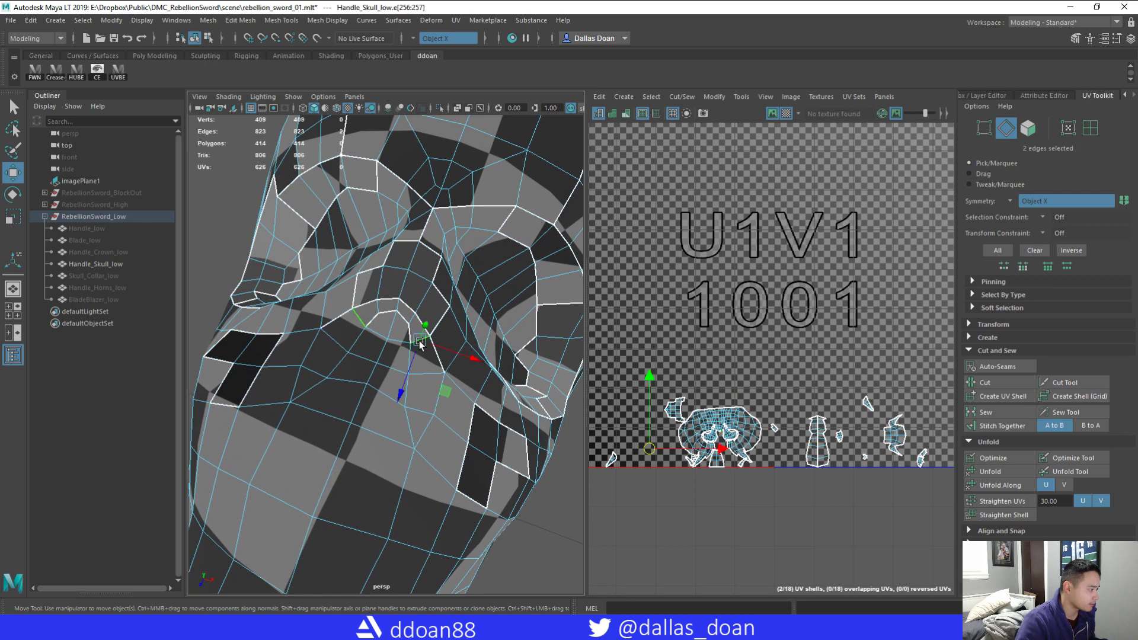
pyautogui.keyDown('alt'); pyautogui.moveTo(453, 339); pyautogui.dragTo(406, 433); pyautogui.keyUp('alt')
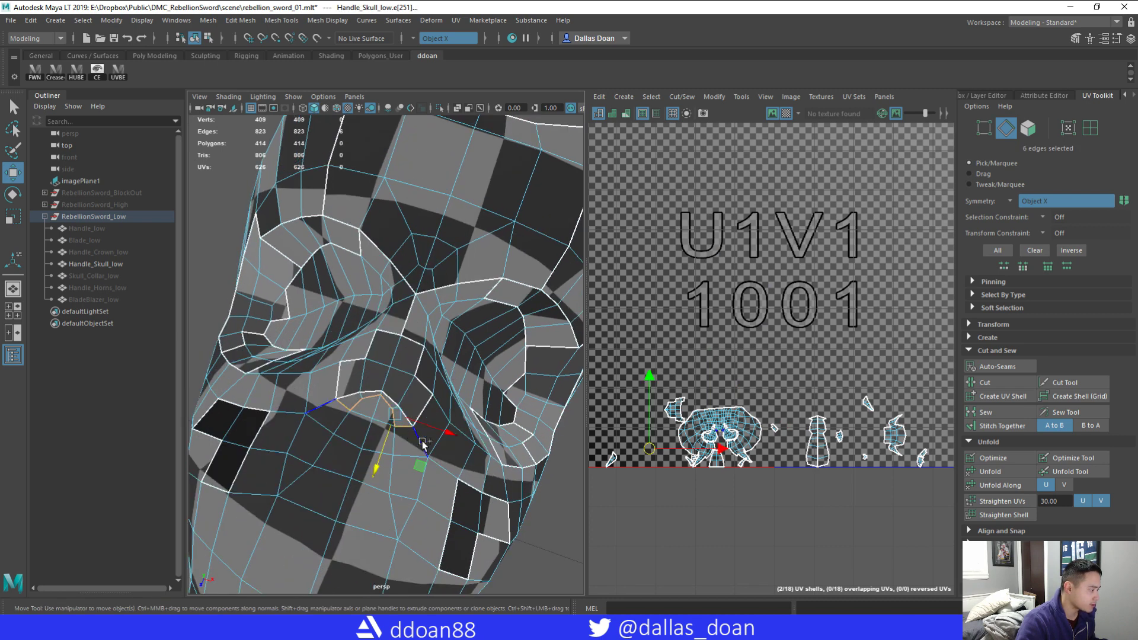
pyautogui.keyDown('shift'); pyautogui.click(423, 442); pyautogui.keyUp('shift')
pyautogui.keyDown('alt'); pyautogui.moveTo(423, 442); pyautogui.dragTo(471, 456, button='right'); pyautogui.keyUp('alt')
pyautogui.keyDown('shift'); pyautogui.click(431, 438); pyautogui.keyUp('shift')
pyautogui.keyDown('alt'); pyautogui.moveTo(431, 437); pyautogui.dragTo(431, 355); pyautogui.keyUp('alt')
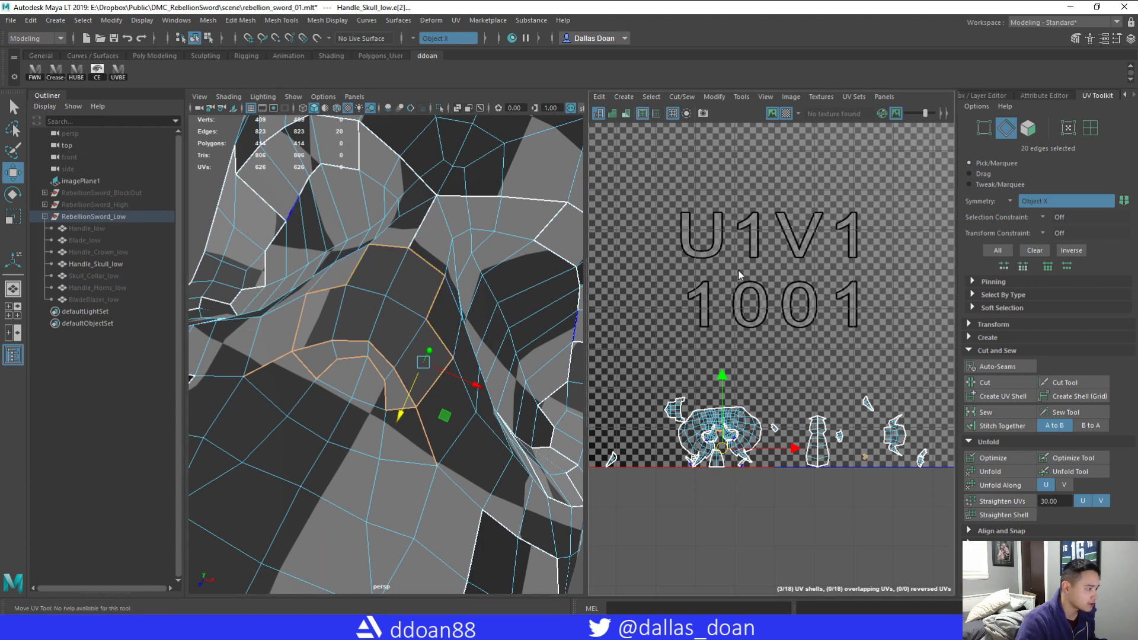
pyautogui.keyDown('shift'); pyautogui.moveTo(738, 271); pyautogui.dragTo(681, 246, button='right'); pyautogui.keyUp('shift')
# - Sew the small separate patches on both cheeks into the surrounding shell
pyautogui.keyDown('alt'); pyautogui.moveTo(462, 382); pyautogui.dragTo(421, 385, button='right'); pyautogui.keyUp('alt')
pyautogui.keyDown('alt'); pyautogui.moveTo(421, 385); pyautogui.dragTo(320, 350); pyautogui.keyUp('alt')
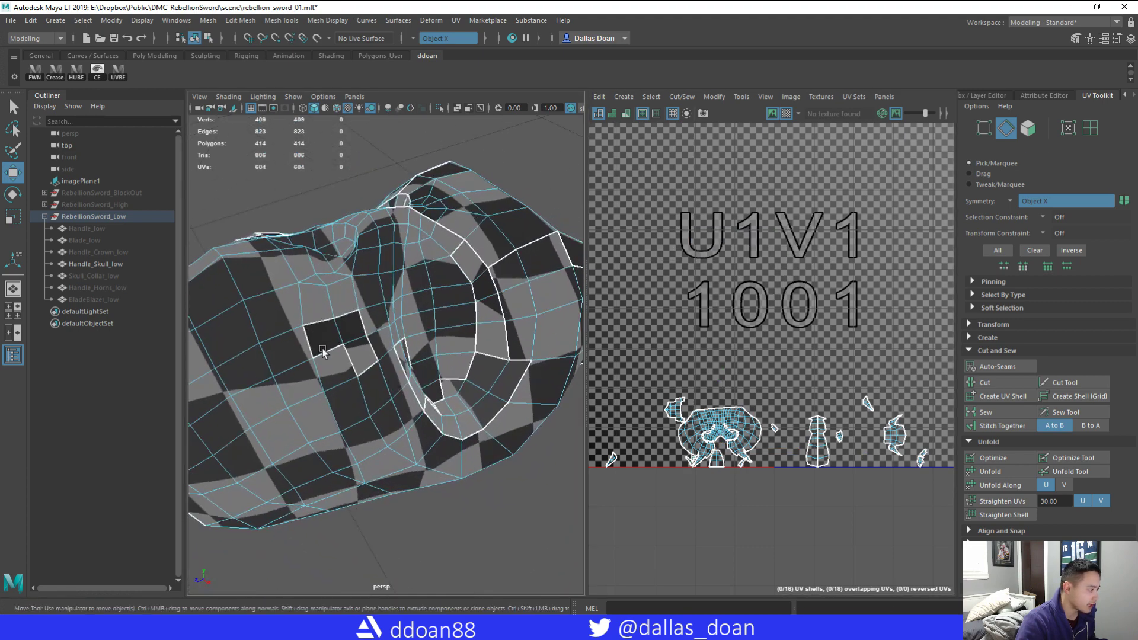
pyautogui.keyDown('alt'); pyautogui.moveTo(363, 327); pyautogui.dragTo(383, 332, button='right'); pyautogui.keyUp('alt')
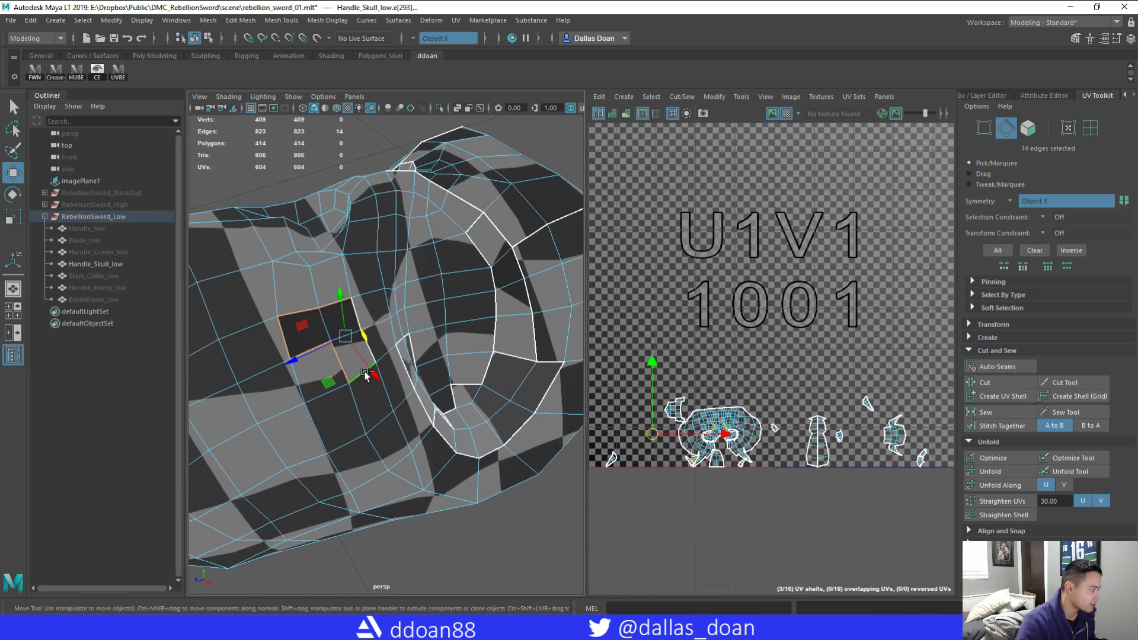
pyautogui.keyDown('alt'); pyautogui.moveTo(407, 370); pyautogui.dragTo(395, 366); pyautogui.keyUp('alt')
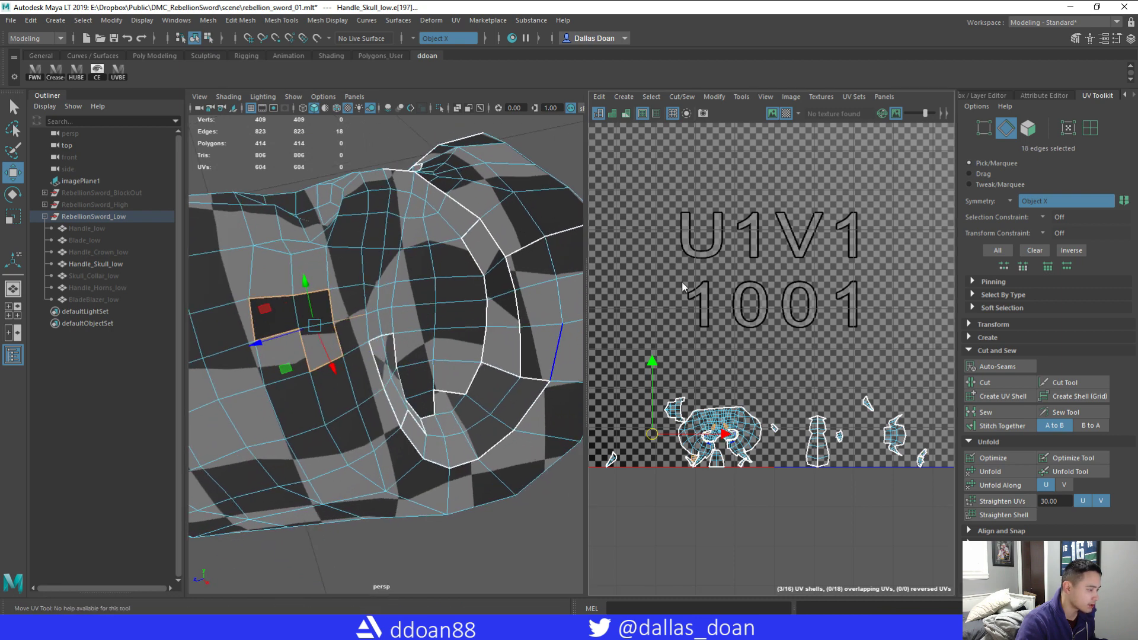
pyautogui.keyDown('shift'); pyautogui.moveTo(683, 284); pyautogui.dragTo(637, 280, button='right'); pyautogui.keyUp('shift')
# - Select the seam edges around the lower and inner eye sockets and sew them
pyautogui.keyDown('alt'); pyautogui.moveTo(416, 349); pyautogui.dragTo(350, 314); pyautogui.keyUp('alt')
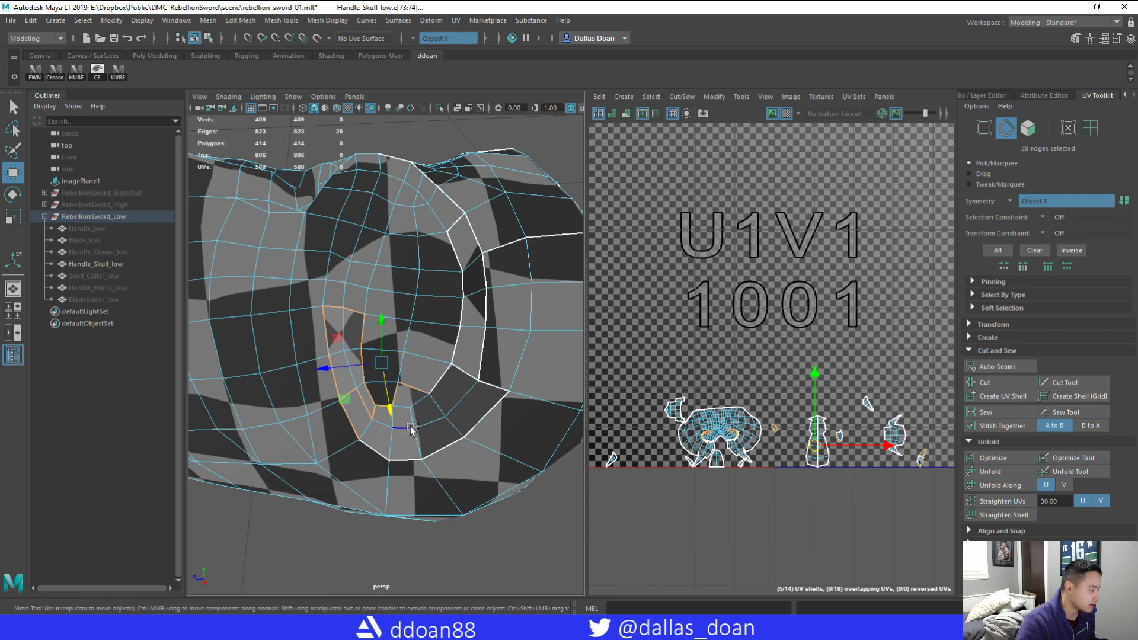
pyautogui.keyDown('alt'); pyautogui.moveTo(435, 410); pyautogui.dragTo(435, 413); pyautogui.keyUp('alt')
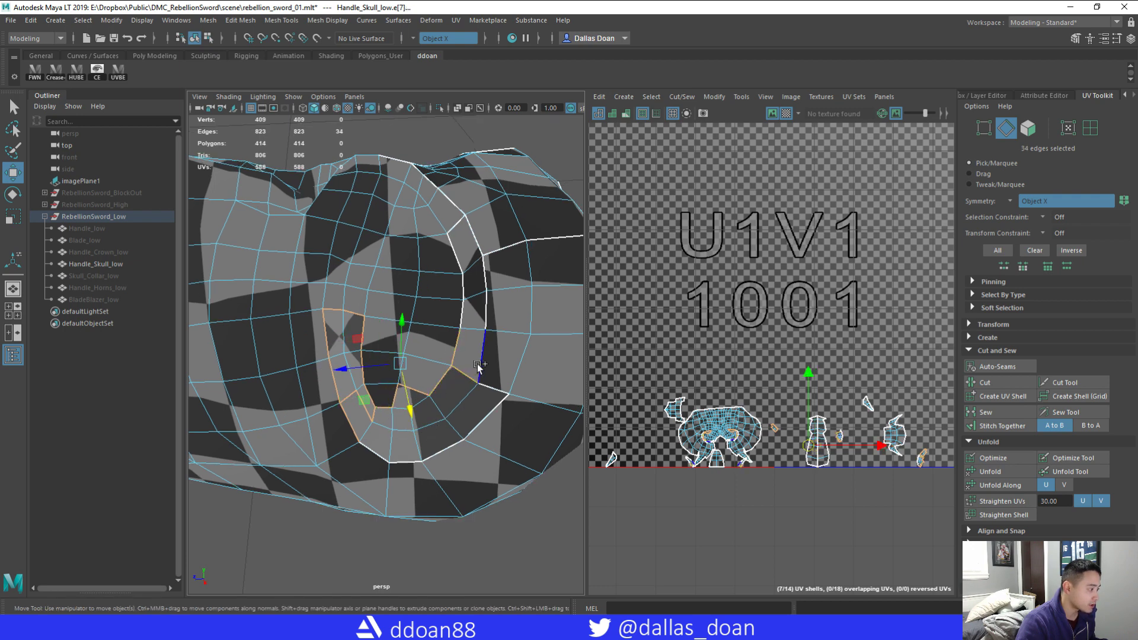
pyautogui.keyDown('alt'); pyautogui.moveTo(497, 398); pyautogui.dragTo(466, 388); pyautogui.keyUp('alt')
pyautogui.hotkey('shift', 's')
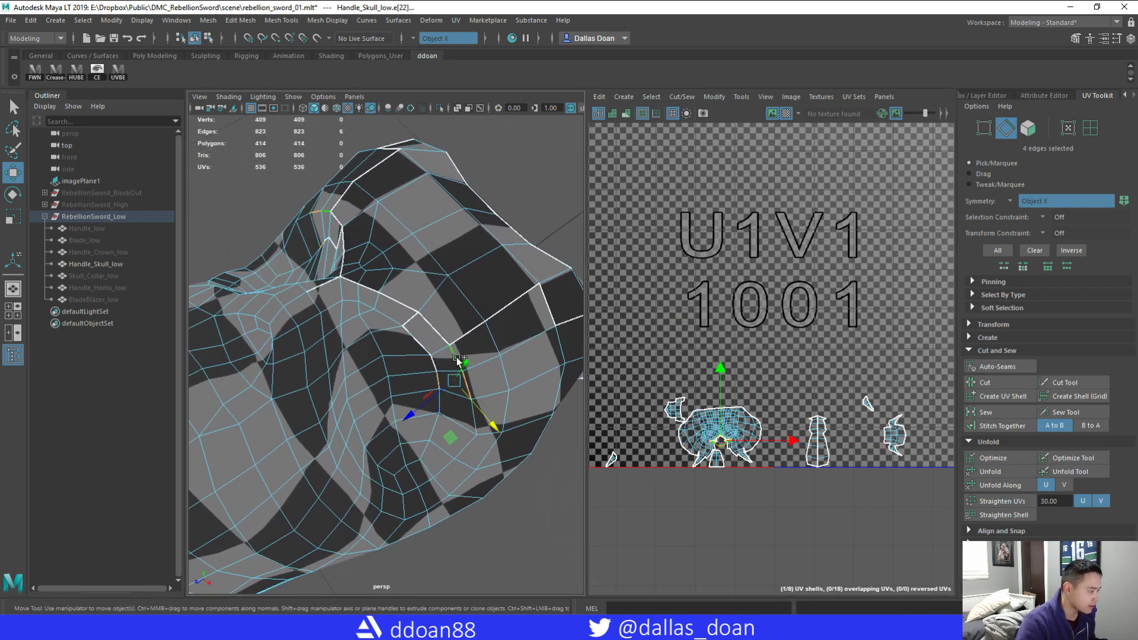
# - Sew the brow seams above both eye sockets, including those running back across the forehead
pyautogui.keyDown('alt'); pyautogui.moveTo(385, 303); pyautogui.dragTo(368, 356); pyautogui.keyUp('alt')
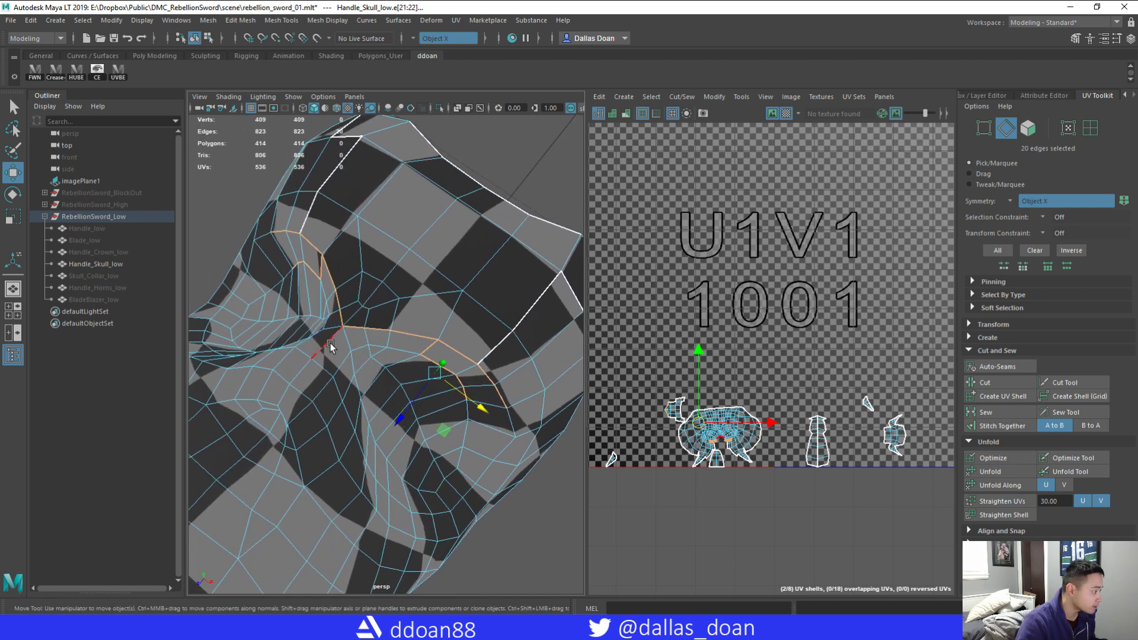
pyautogui.keyDown('alt'); pyautogui.moveTo(466, 356); pyautogui.dragTo(481, 341); pyautogui.keyUp('alt')
pyautogui.keyDown('alt'); pyautogui.moveTo(556, 328); pyautogui.dragTo(536, 337); pyautogui.keyUp('alt')
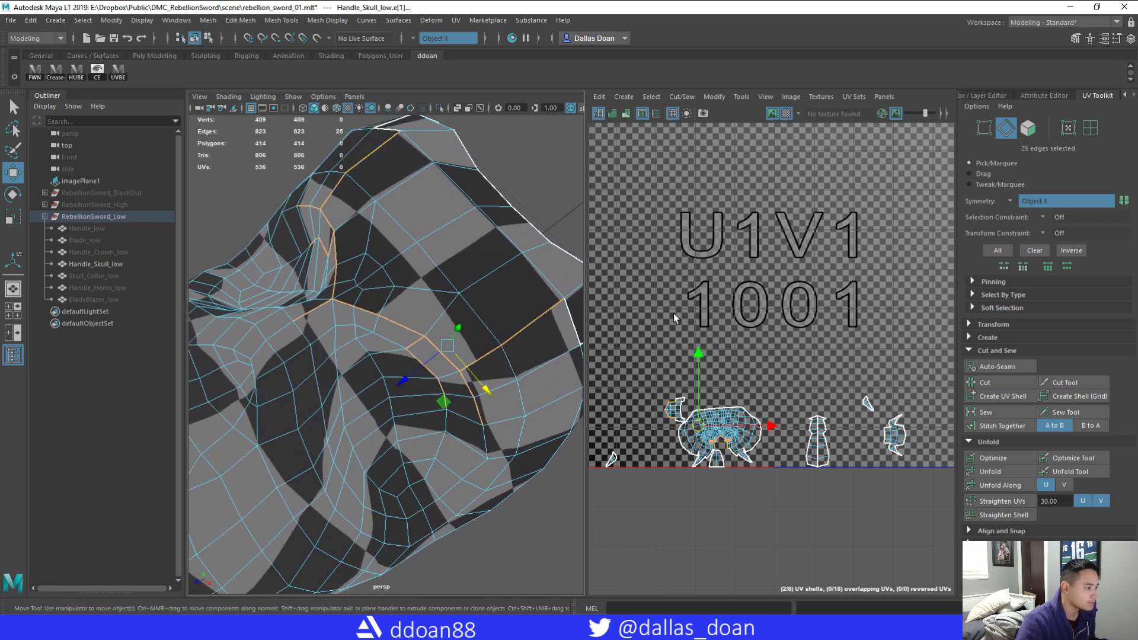
pyautogui.keyDown('shift'); pyautogui.moveTo(699, 269); pyautogui.dragTo(695, 269, button='right'); pyautogui.keyUp('shift')
# - Select the seams at the back of the skull near the spikes and sew the rear shell to the main shell
pyautogui.keyDown('alt'); pyautogui.moveTo(483, 373); pyautogui.dragTo(386, 377); pyautogui.keyUp('alt')
pyautogui.click(380, 322)
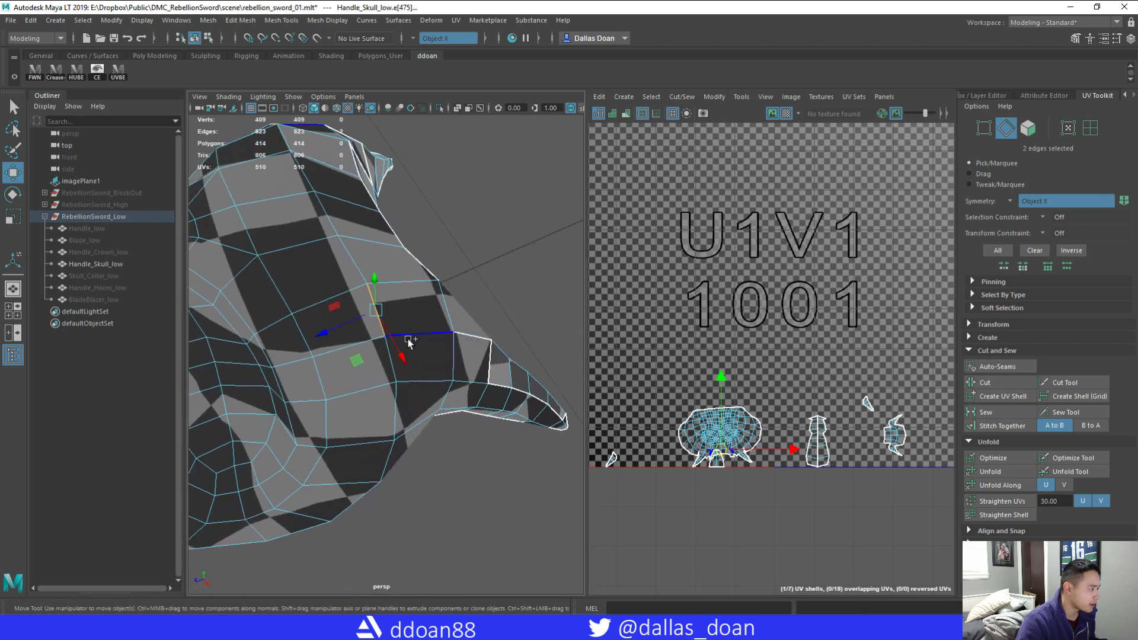
pyautogui.keyDown('alt'); pyautogui.moveTo(471, 344); pyautogui.dragTo(380, 361); pyautogui.keyUp('alt')
pyautogui.keyDown('shift'); pyautogui.click(346, 349); pyautogui.keyUp('shift')
pyautogui.keyDown('shift'); pyautogui.click(382, 371); pyautogui.keyUp('shift')
pyautogui.keyDown('alt'); pyautogui.moveTo(398, 401); pyautogui.dragTo(380, 380); pyautogui.keyUp('alt')
pyautogui.keyDown('shift'); pyautogui.click(365, 357); pyautogui.keyUp('shift')
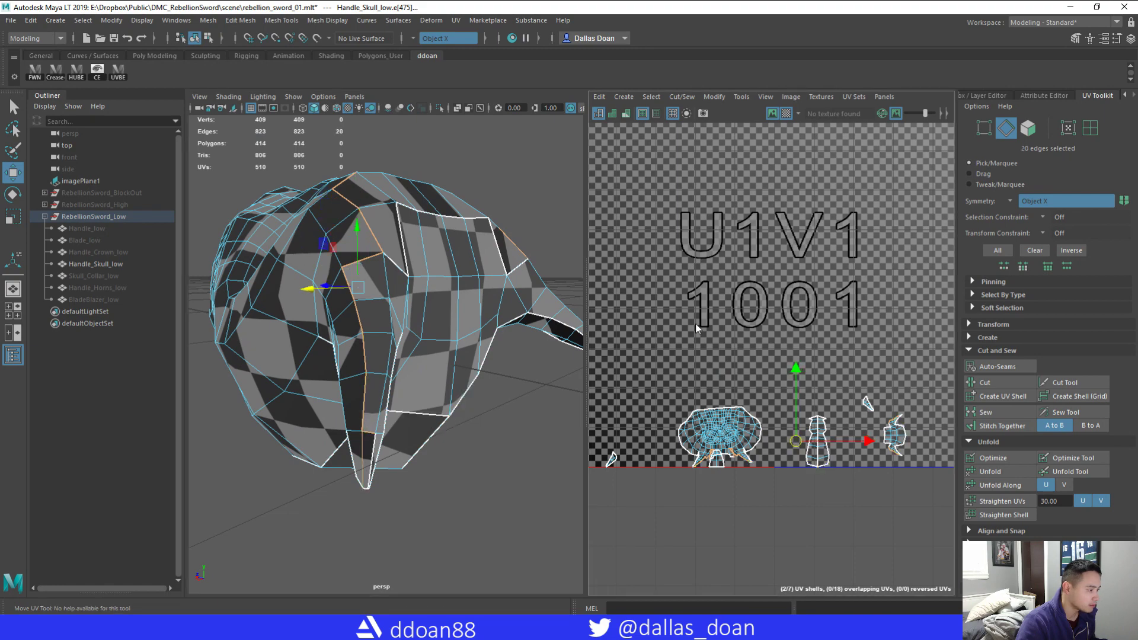
pyautogui.keyDown('shift'); pyautogui.moveTo(695, 323); pyautogui.dragTo(691, 330, button='right'); pyautogui.keyUp('shift')
# - Select the seams along the lower sides of the skull and sew both underside halves onto the main shell
pyautogui.scroll(-4, 474, 367)
pyautogui.keyDown('alt'); pyautogui.moveTo(466, 403); pyautogui.dragTo(385, 445); pyautogui.keyUp('alt')
pyautogui.keyDown('shift'); pyautogui.click(421, 383); pyautogui.keyUp('shift')
pyautogui.keyDown('shift'); pyautogui.click(399, 409); pyautogui.keyUp('shift')
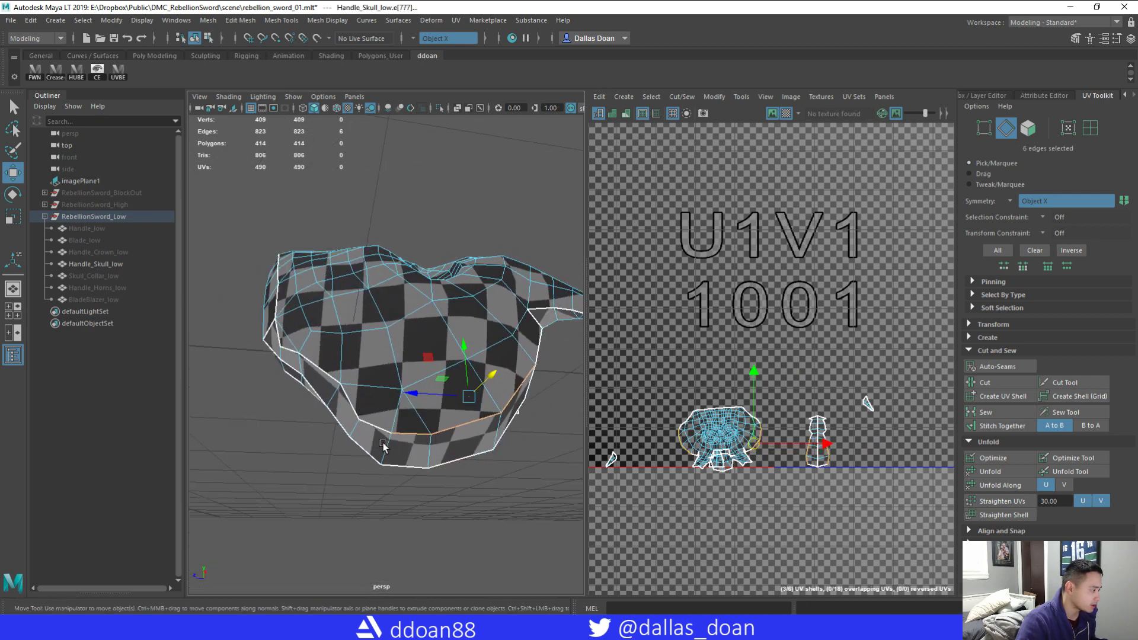
pyautogui.keyDown('shift'); pyautogui.click(352, 407); pyautogui.keyUp('shift')
pyautogui.keyDown('alt'); pyautogui.moveTo(353, 409); pyautogui.dragTo(380, 402); pyautogui.keyUp('alt')
pyautogui.keyDown('shift'); pyautogui.click(299, 343); pyautogui.keyUp('shift')
pyautogui.keyDown('alt'); pyautogui.moveTo(300, 343); pyautogui.dragTo(304, 326); pyautogui.keyUp('alt')
pyautogui.keyDown('alt'); pyautogui.moveTo(406, 351); pyautogui.dragTo(432, 351); pyautogui.keyUp('alt')
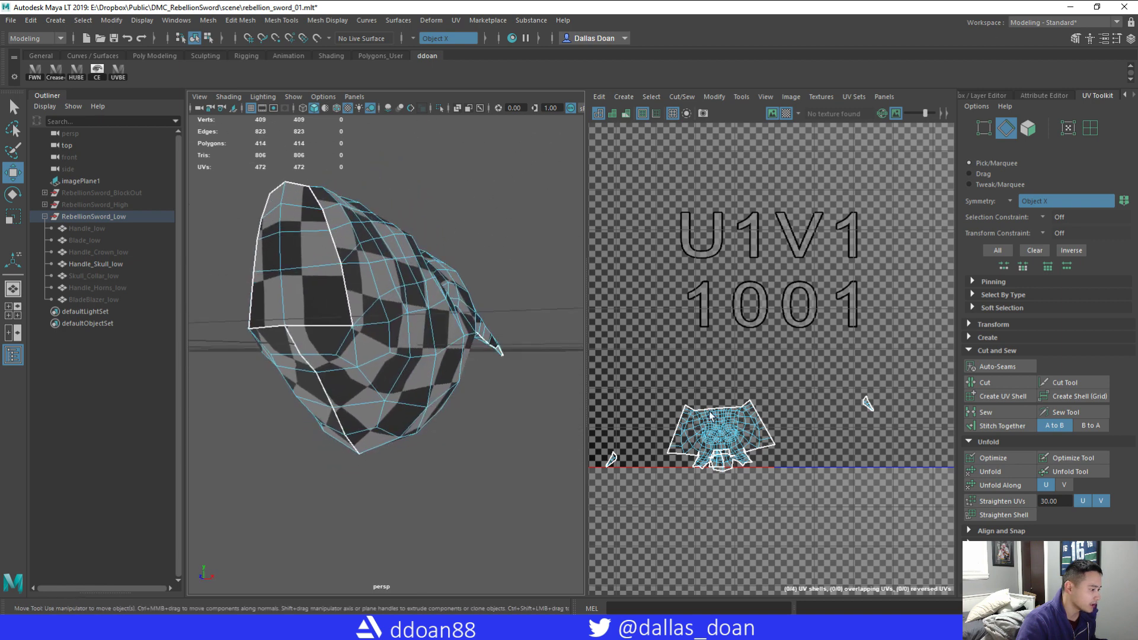
# - Select the whole main skull UV shell and move it up, clear of the small shell beneath it
pyautogui.keyDown('alt'); pyautogui.moveTo(734, 437); pyautogui.dragTo(733, 405, button='middle'); pyautogui.keyUp('alt')
pyautogui.scroll(2, 733, 405)
pyautogui.moveTo(724, 379); pyautogui.dragTo(751, 382, button='right')
pyautogui.doubleClick(751, 404)
pyautogui.moveTo(718, 403); pyautogui.dragTo(718, 364)
pyautogui.scroll(2, 646, 362)
# - Cut the UVs along the sides of the skull's rear panel and across the side areas next to it
pyautogui.keyDown('alt'); pyautogui.moveTo(465, 369); pyautogui.dragTo(442, 383); pyautogui.keyUp('alt')
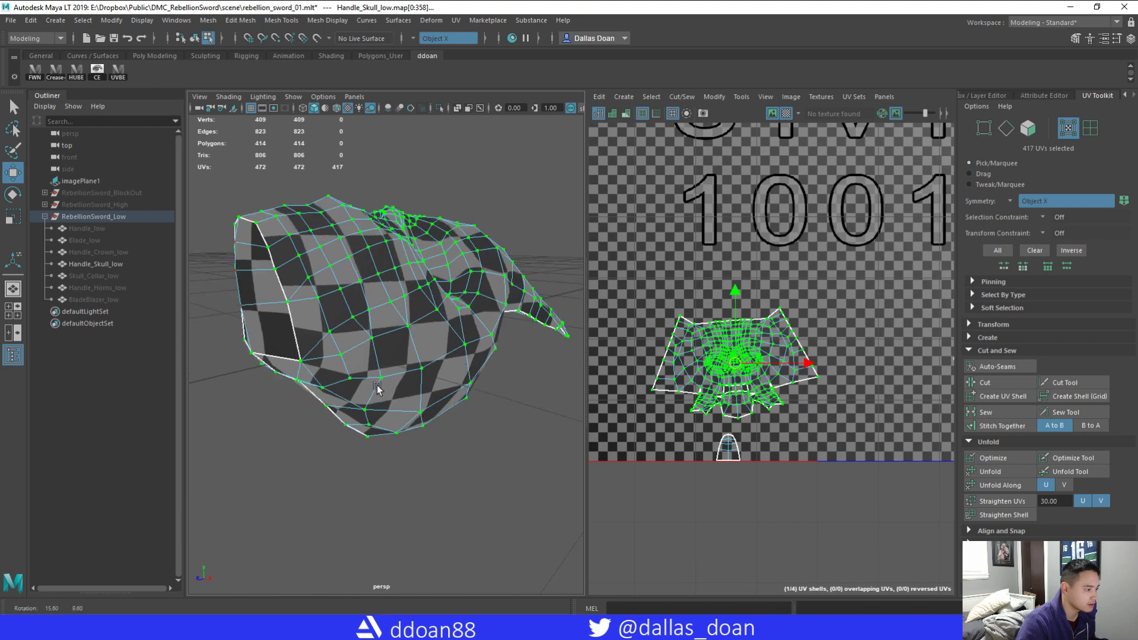
pyautogui.scroll(4, 747, 403)
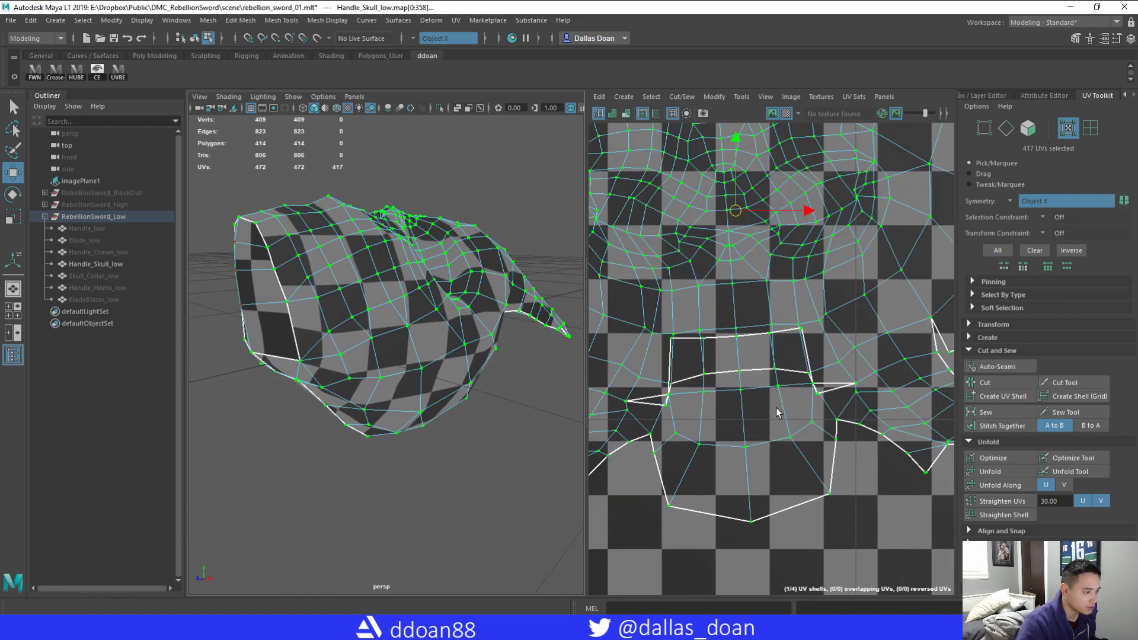
pyautogui.keyDown('alt'); pyautogui.moveTo(415, 379); pyautogui.dragTo(432, 355); pyautogui.keyUp('alt')
pyautogui.keyDown('shift'); pyautogui.click(404, 311); pyautogui.keyUp('shift')
pyautogui.keyDown('alt'); pyautogui.moveTo(414, 294); pyautogui.dragTo(376, 325); pyautogui.keyUp('alt')
pyautogui.keyDown('shift'); pyautogui.click(418, 291); pyautogui.keyUp('shift')
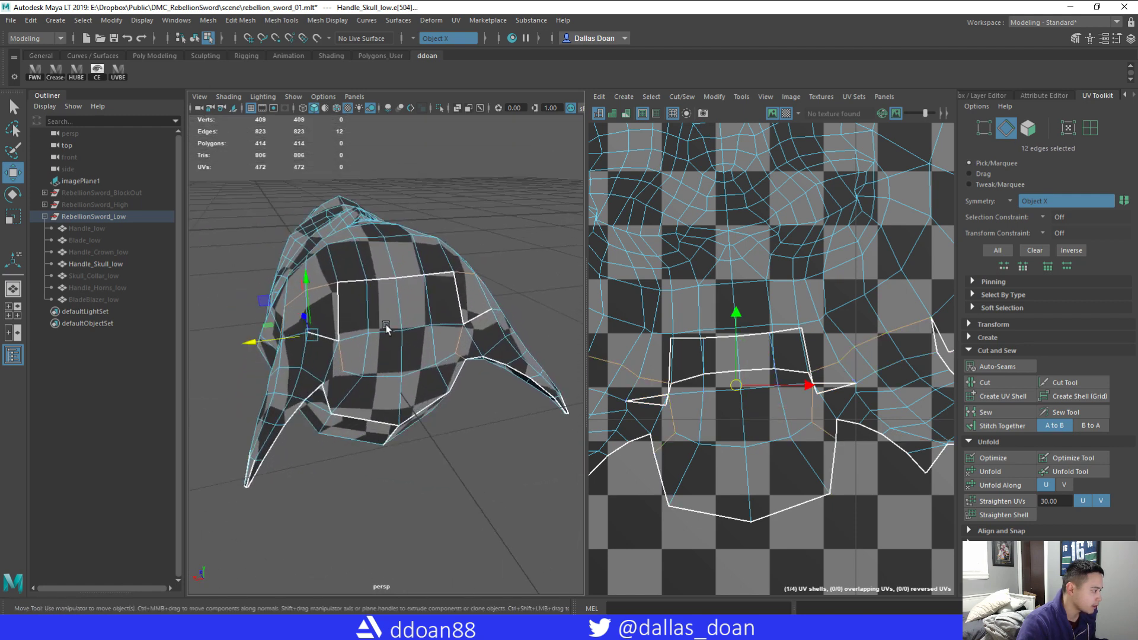
pyautogui.keyDown('shift'); pyautogui.moveTo(775, 279); pyautogui.dragTo(743, 293, button='right'); pyautogui.keyUp('shift')
# - Select the remaining seam edges around the two rear spikes and sew them
pyautogui.keyDown('alt'); pyautogui.moveTo(399, 361); pyautogui.dragTo(429, 349); pyautogui.keyUp('alt')
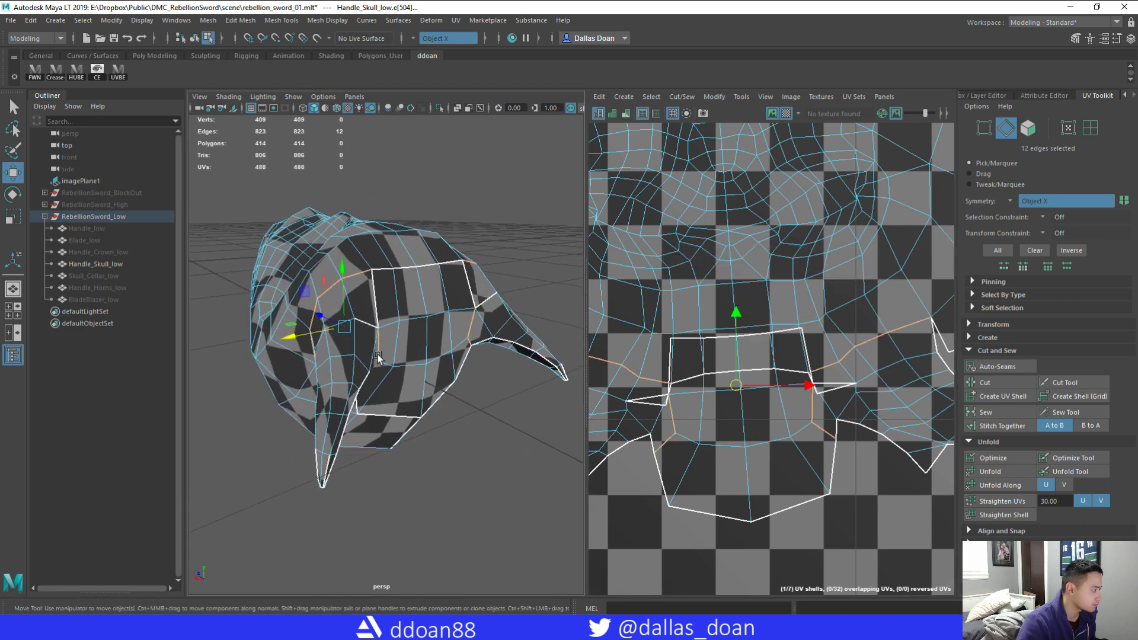
pyautogui.moveTo(359, 311); pyautogui.dragTo(359, 357, button='right')
pyautogui.doubleClick(364, 312)
pyautogui.moveTo(413, 364)
pyautogui.keyDown('alt'); pyautogui.mouseDown()
pyautogui.moveTo(413, 350)
pyautogui.moveTo(409, 363)
pyautogui.mouseUp(); pyautogui.keyUp('alt')
pyautogui.moveTo(311, 310); pyautogui.dragTo(312, 279, button='right')
pyautogui.click(313, 301)
pyautogui.keyDown('alt'); pyautogui.moveTo(339, 329); pyautogui.dragTo(366, 333); pyautogui.keyUp('alt')
pyautogui.keyDown('shift'); pyautogui.click(275, 311); pyautogui.keyUp('shift')
pyautogui.keyDown('shift'); pyautogui.click(431, 301); pyautogui.keyUp('shift')
pyautogui.keyDown('alt'); pyautogui.moveTo(431, 301); pyautogui.dragTo(392, 255); pyautogui.keyUp('alt')
pyautogui.hotkey('shift', 's')
# - Cut the UVs along the selected edge near the tip of each spike
pyautogui.keyDown('shift'); pyautogui.rightClick(718, 248); pyautogui.keyUp('shift')
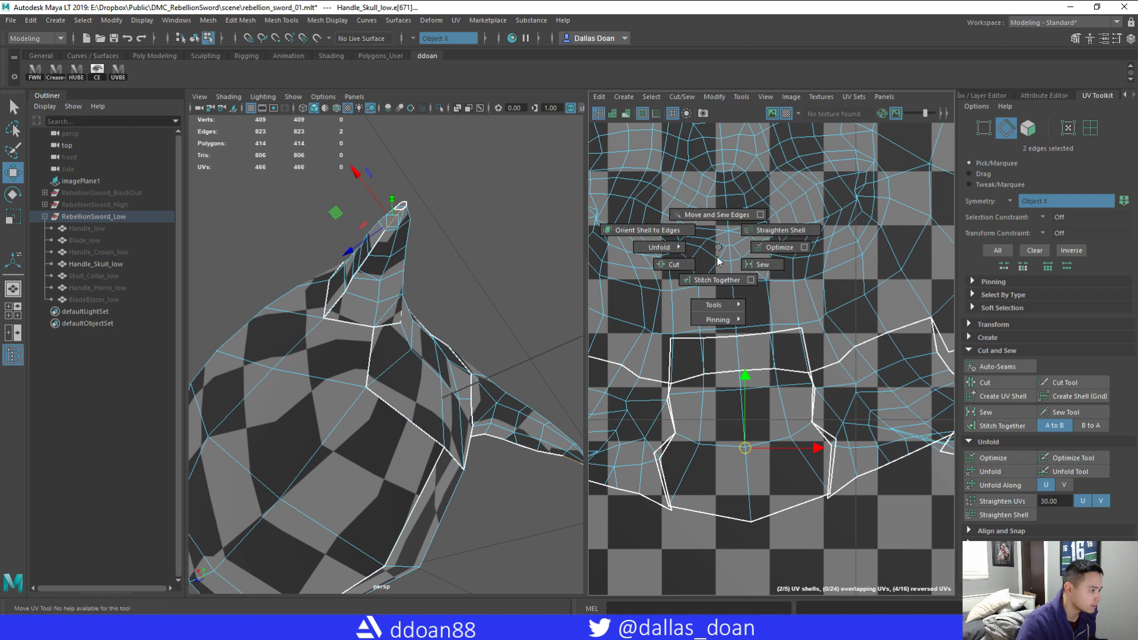
pyautogui.keyDown('alt'); pyautogui.moveTo(504, 296); pyautogui.dragTo(457, 307, button='right'); pyautogui.keyUp('alt')
pyautogui.keyDown('alt'); pyautogui.moveTo(457, 308); pyautogui.dragTo(403, 350); pyautogui.keyUp('alt')
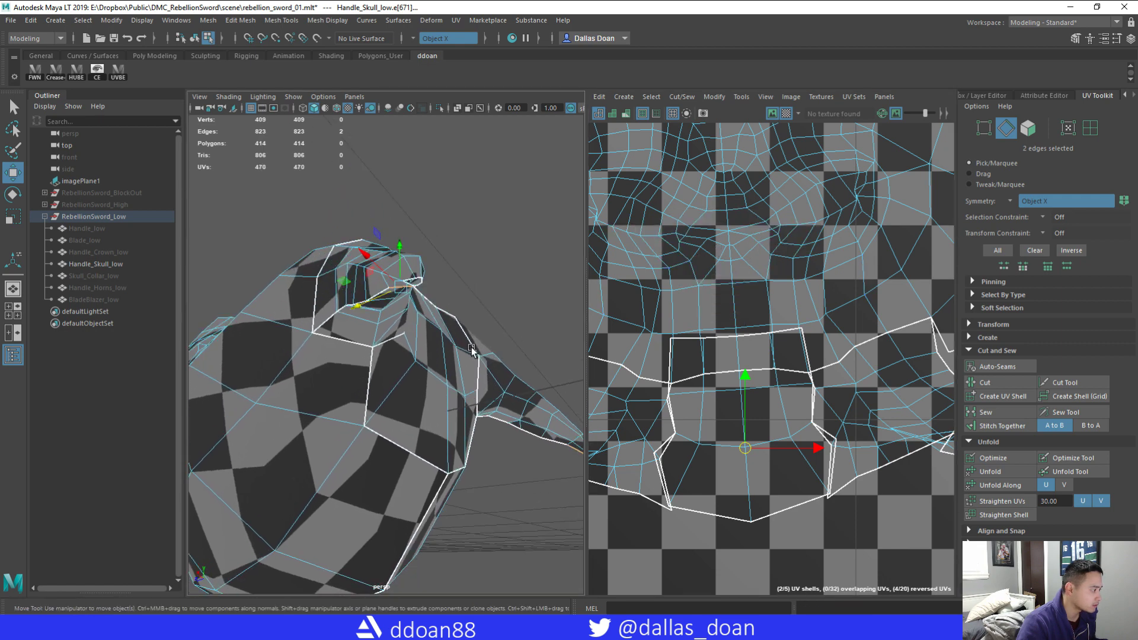
pyautogui.keyDown('alt'); pyautogui.moveTo(403, 350); pyautogui.dragTo(481, 353, button='right'); pyautogui.keyUp('alt')
pyautogui.keyDown('alt'); pyautogui.moveTo(480, 353); pyautogui.dragTo(489, 285); pyautogui.keyUp('alt')
# - Examine the edges and seams around the spike's tip up close, with the Modeling Toolkit shown
pyautogui.moveTo(476, 190); pyautogui.dragTo(481, 164, button='right')
pyautogui.click(494, 195)
pyautogui.keyDown('alt'); pyautogui.moveTo(494, 195); pyautogui.dragTo(522, 231); pyautogui.keyUp('alt')
pyautogui.keyDown('alt'); pyautogui.moveTo(506, 274); pyautogui.dragTo(508, 249); pyautogui.keyUp('alt')
pyautogui.moveTo(435, 219); pyautogui.dragTo(429, 292, button='right')
pyautogui.keyDown('alt'); pyautogui.moveTo(439, 287); pyautogui.dragTo(389, 343); pyautogui.keyUp('alt')
pyautogui.moveTo(385, 227); pyautogui.dragTo(374, 221, button='right')
pyautogui.click(381, 243)
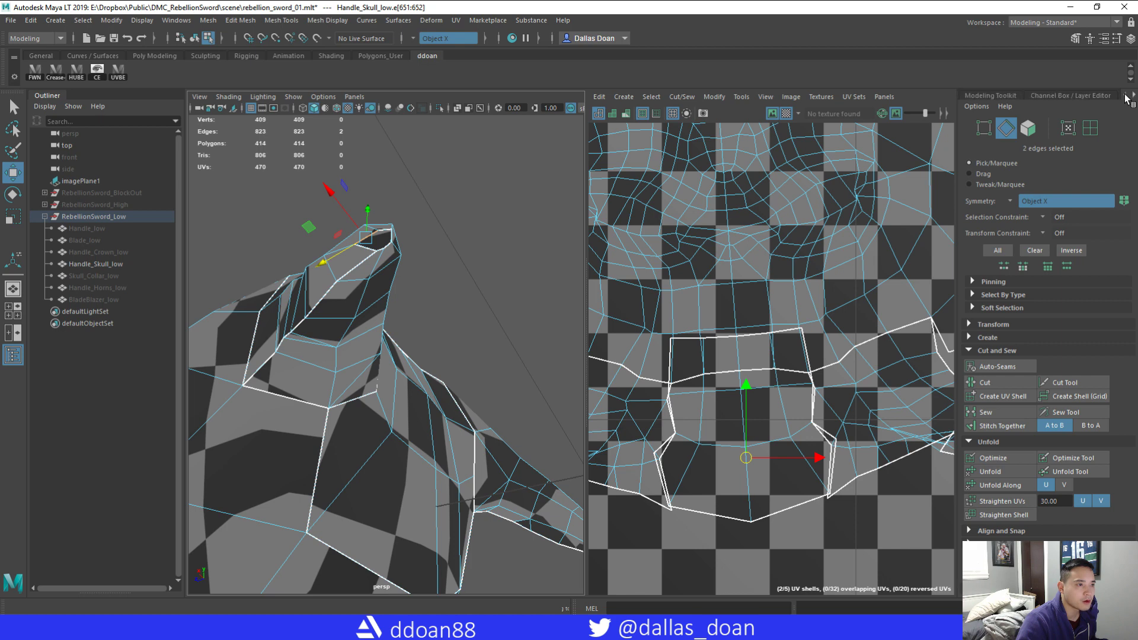
pyautogui.click(994, 99)
pyautogui.keyDown('alt'); pyautogui.moveTo(456, 366); pyautogui.dragTo(394, 330); pyautogui.keyUp('alt')
pyautogui.moveTo(394, 279)
pyautogui.mouseDown(button='right')
pyautogui.moveTo(404, 219)
pyautogui.moveTo(388, 271)
pyautogui.mouseUp(button='right')
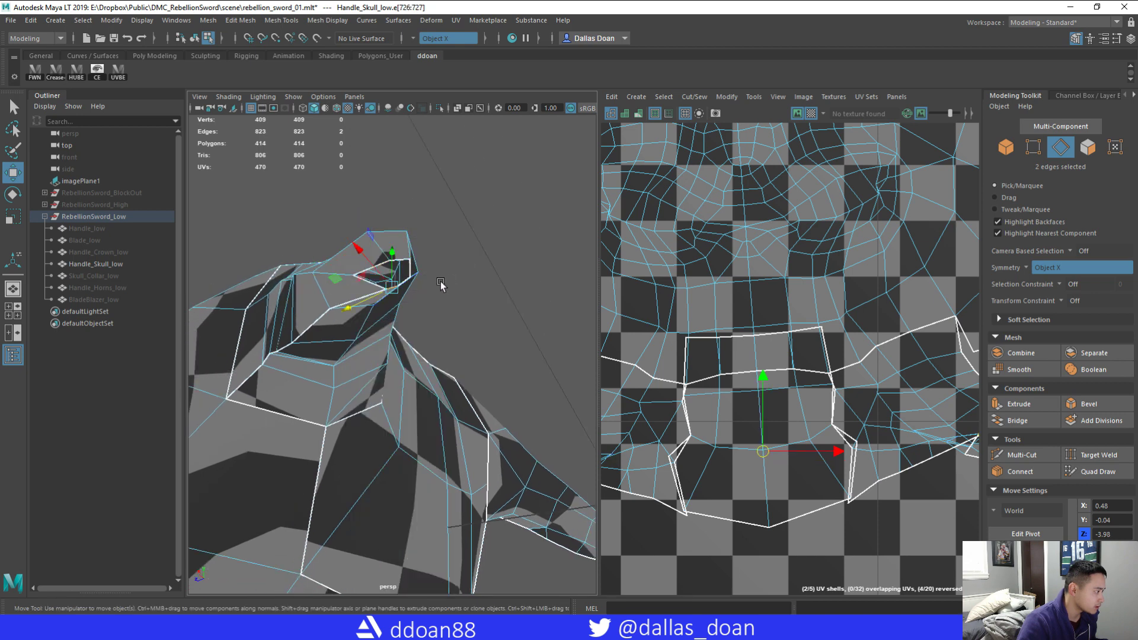
# - Open the perspective camera's attributes for the view of the spike's tip
pyautogui.keyDown('alt'); pyautogui.moveTo(440, 282); pyautogui.dragTo(433, 293); pyautogui.keyUp('alt')
pyautogui.keyDown('alt'); pyautogui.moveTo(370, 242); pyautogui.dragTo(362, 241); pyautogui.keyUp('alt')
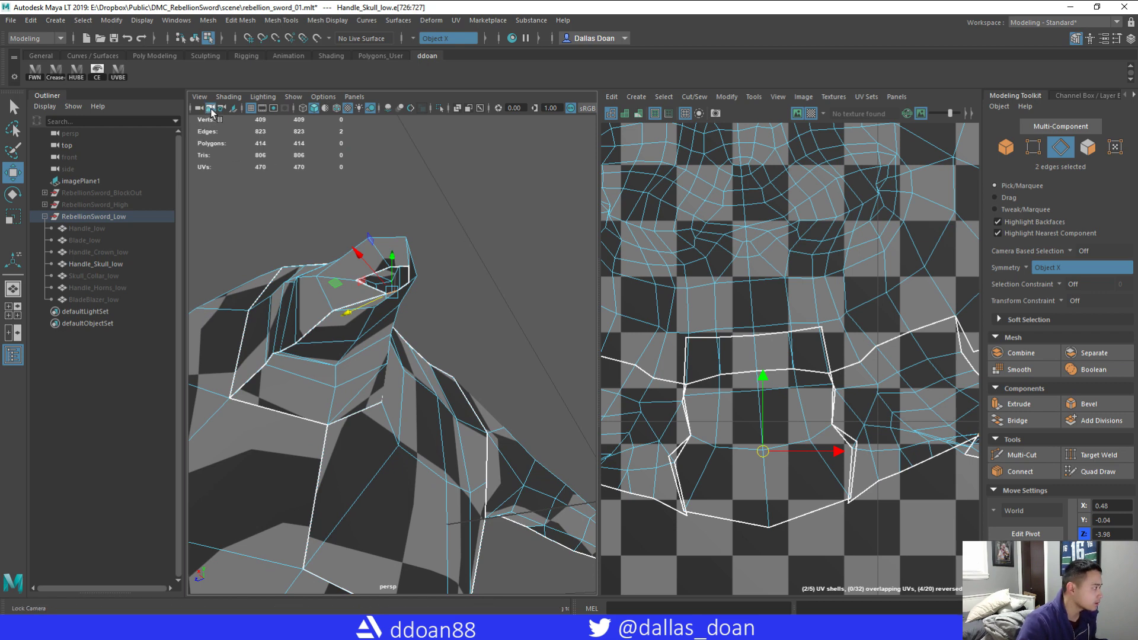
pyautogui.hotkey('ctrl', 'a')
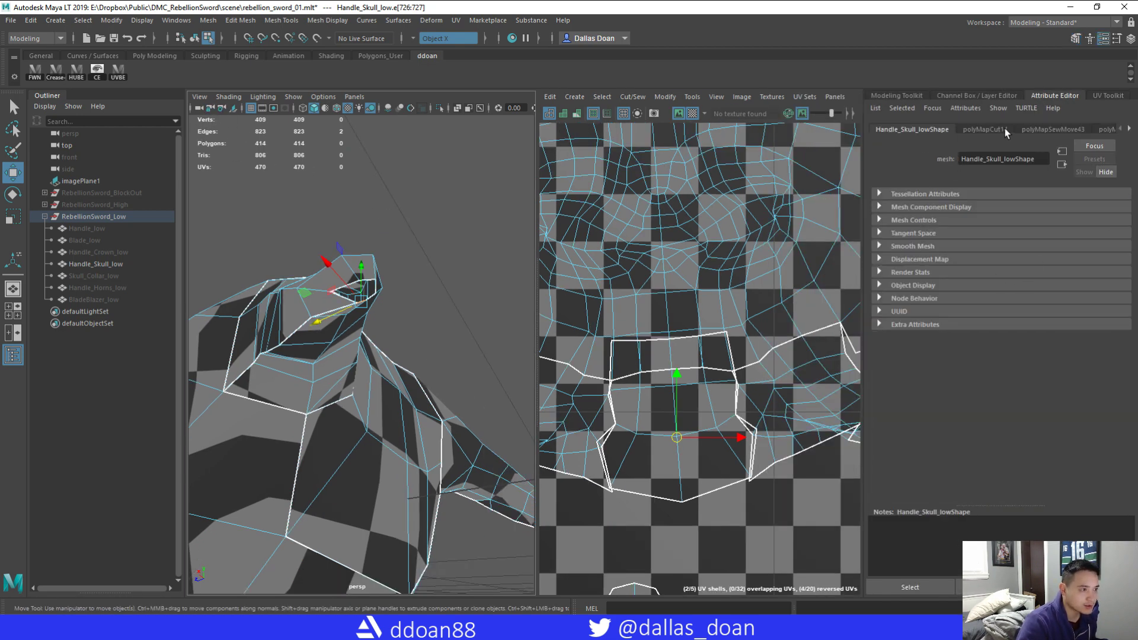
pyautogui.click(222, 110)
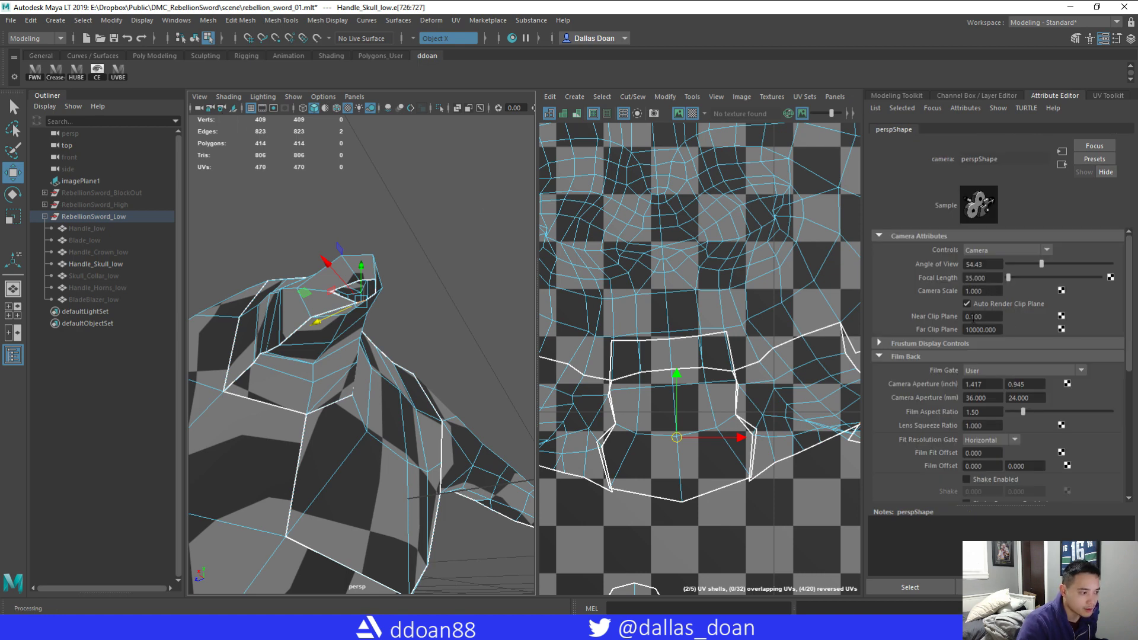
# - Set the perspective camera's near clip plane to 0.01 so the spike's tip can be viewed up close
pyautogui.write('0.01')
pyautogui.press('Return')
pyautogui.scroll(3, 399, 336)
pyautogui.scroll(-4, 398, 336)
pyautogui.scroll(3, 396, 336)
pyautogui.scroll(-3, 396, 335)
# - Bridge the open border edges at the tip of each spike to close the holes in the mesh
pyautogui.keyDown('shift'); pyautogui.click(365, 253); pyautogui.keyUp('shift')
pyautogui.keyDown('shift'); pyautogui.rightClick(493, 302); pyautogui.keyUp('shift')
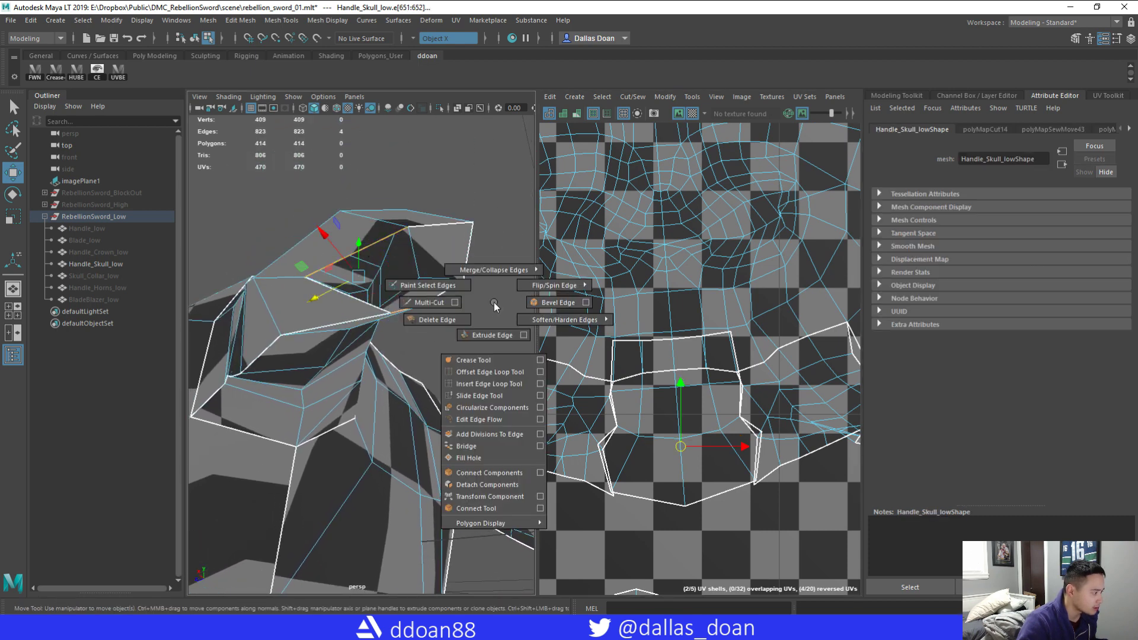
pyautogui.click(487, 445)
pyautogui.keyDown('alt'); pyautogui.moveTo(449, 379); pyautogui.dragTo(410, 135); pyautogui.keyUp('alt')
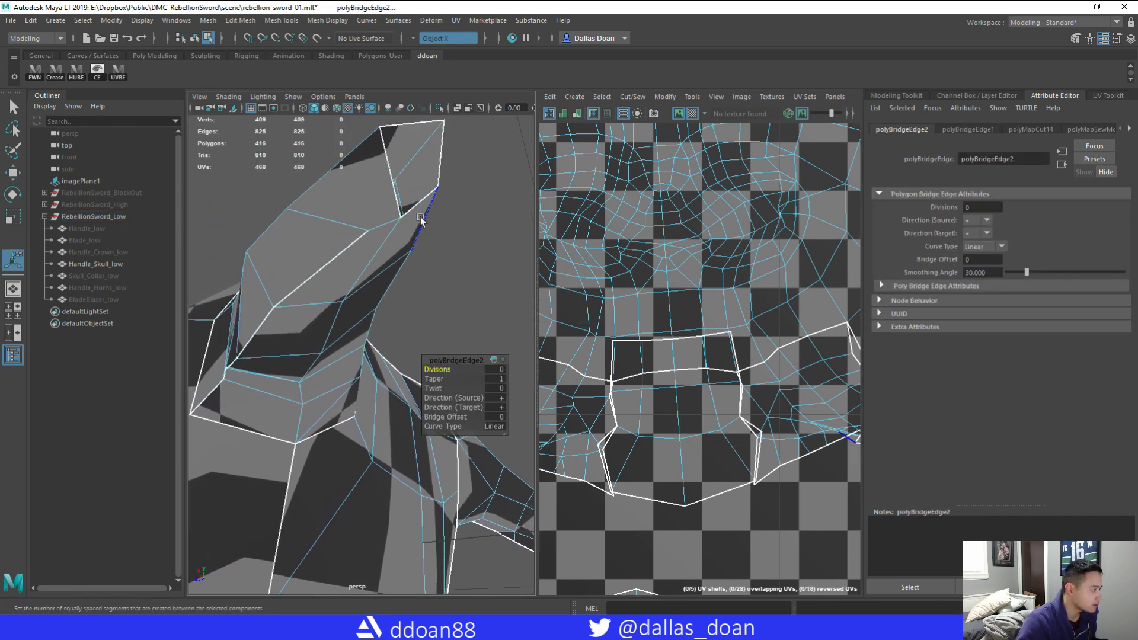
pyautogui.press('g')
pyautogui.keyDown('alt'); pyautogui.moveTo(483, 291); pyautogui.dragTo(396, 285); pyautogui.keyUp('alt')
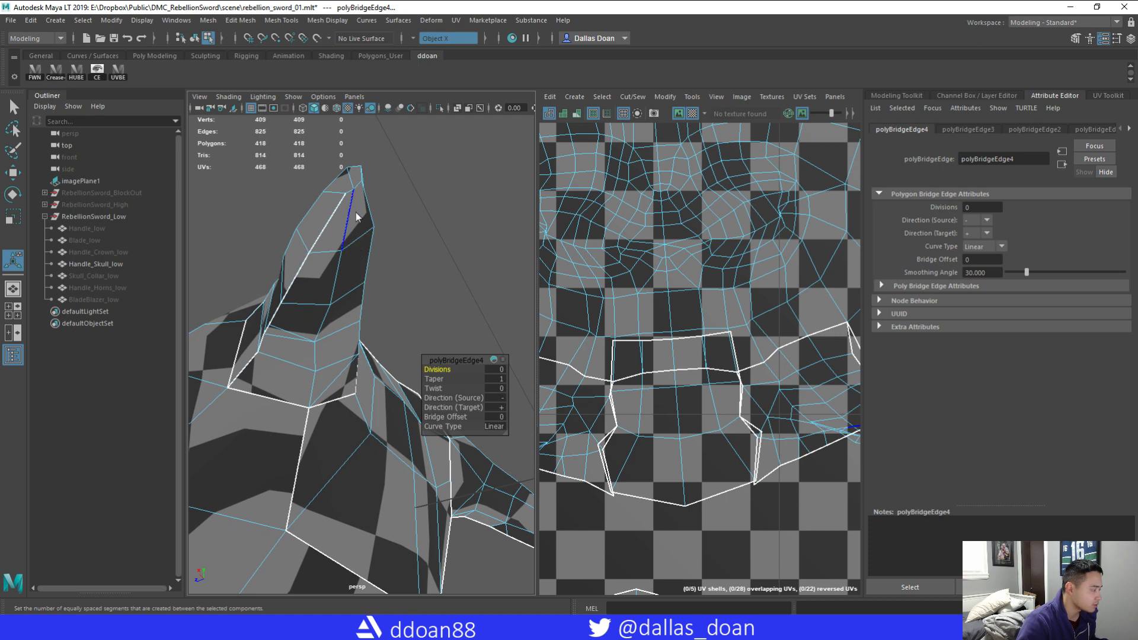
# - Select the edges along the newly bridged faces at the spike tips and cut their UVs
pyautogui.press('q')
pyautogui.doubleClick(353, 194)
pyautogui.keyDown('alt'); pyautogui.moveTo(408, 217); pyautogui.dragTo(416, 233); pyautogui.keyUp('alt')
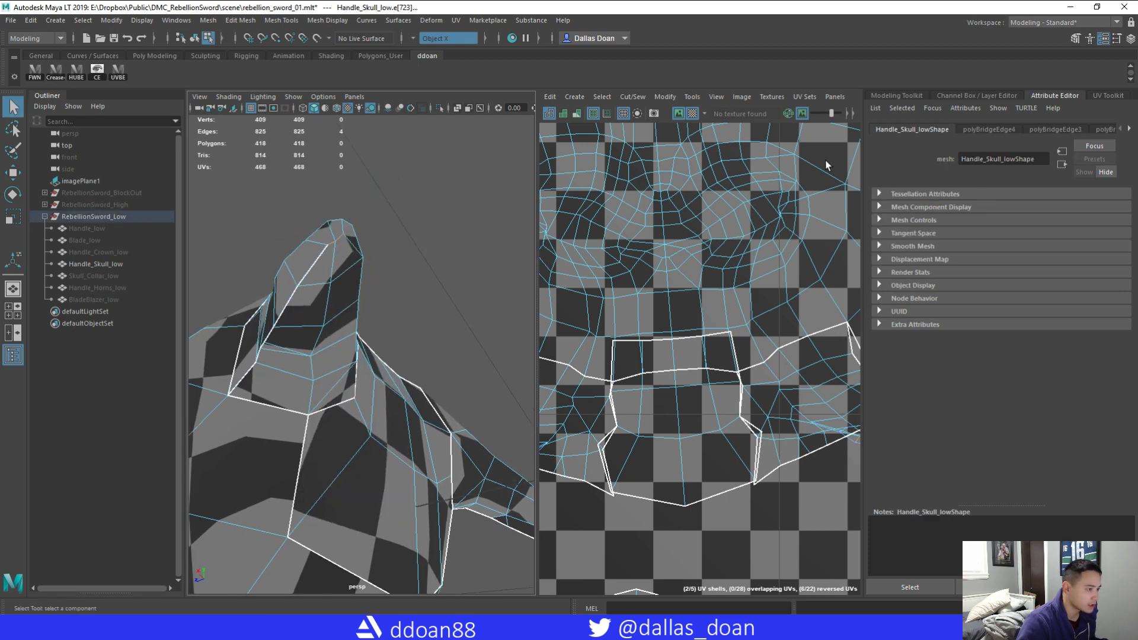
pyautogui.click(1108, 95)
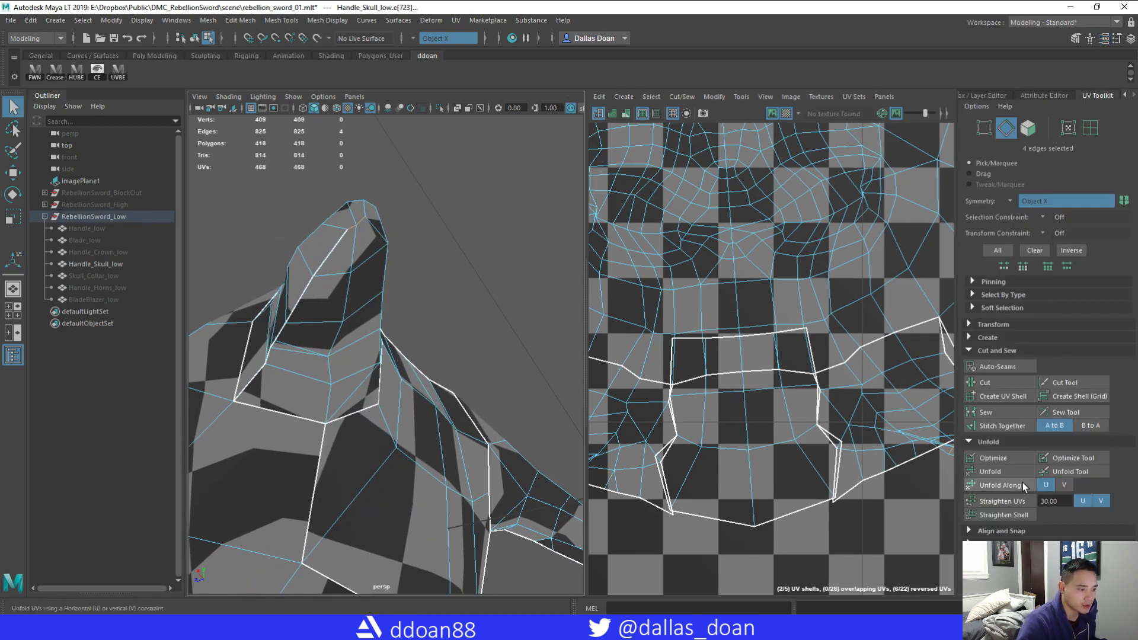
pyautogui.keyDown('alt'); pyautogui.moveTo(401, 361); pyautogui.dragTo(398, 351); pyautogui.keyUp('alt')
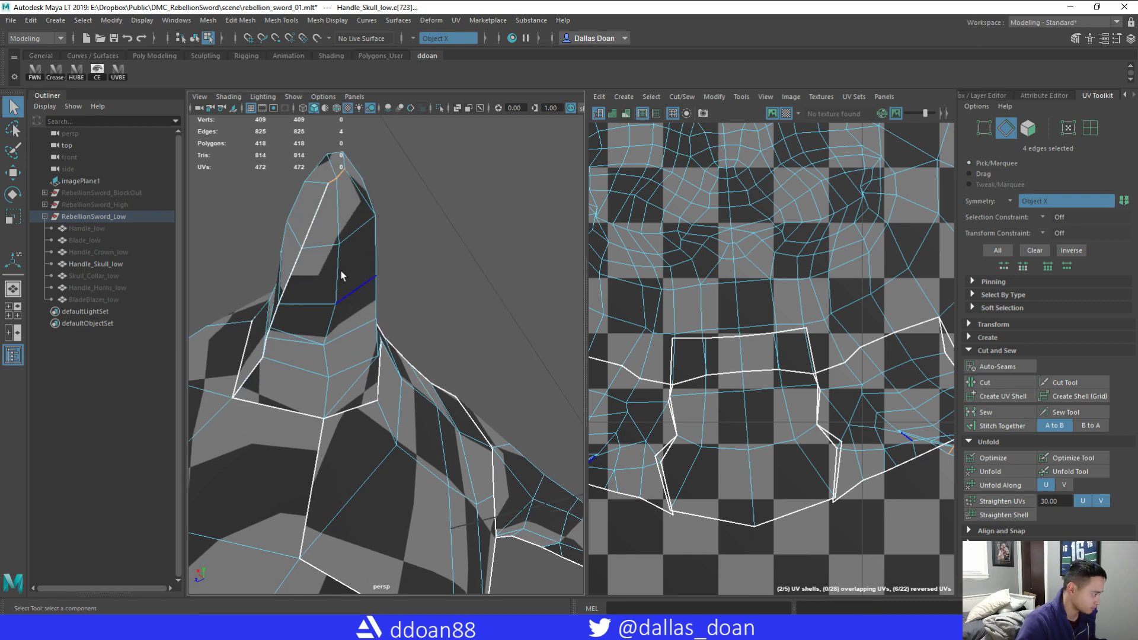
# - Select both spike UV shells and move them out below the main skull shell
pyautogui.moveTo(339, 267); pyautogui.dragTo(338, 286, button='right')
pyautogui.doubleClick(339, 272)
pyautogui.scroll(-4, 810, 438)
pyautogui.scroll(-3, 816, 439)
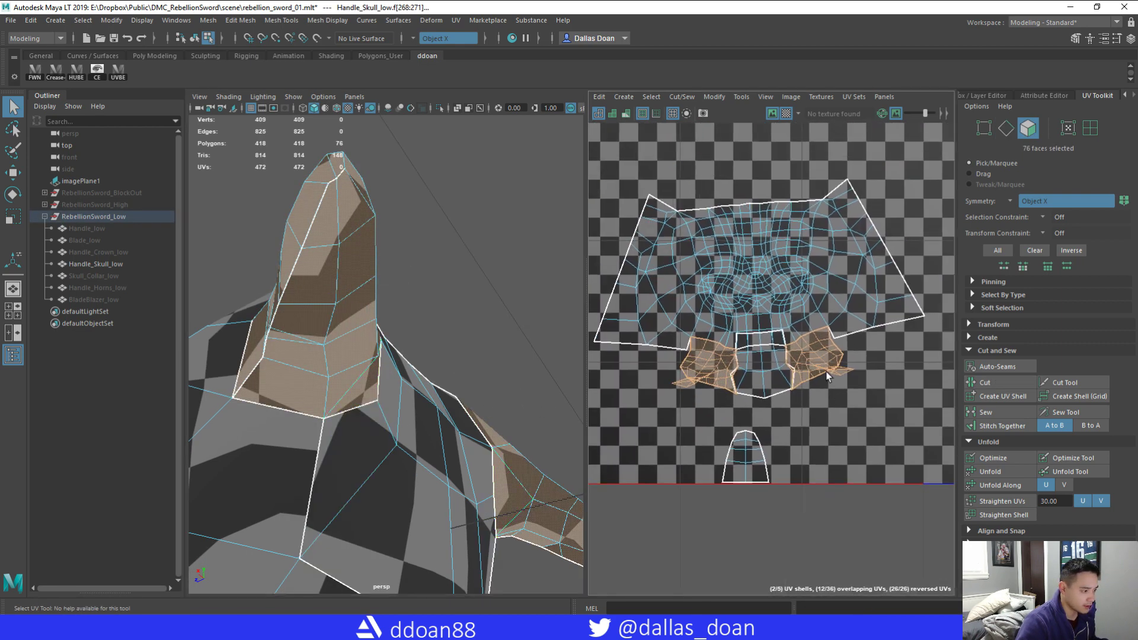
pyautogui.click(843, 360)
pyautogui.moveTo(834, 360); pyautogui.dragTo(856, 374, button='right')
pyautogui.click(795, 368)
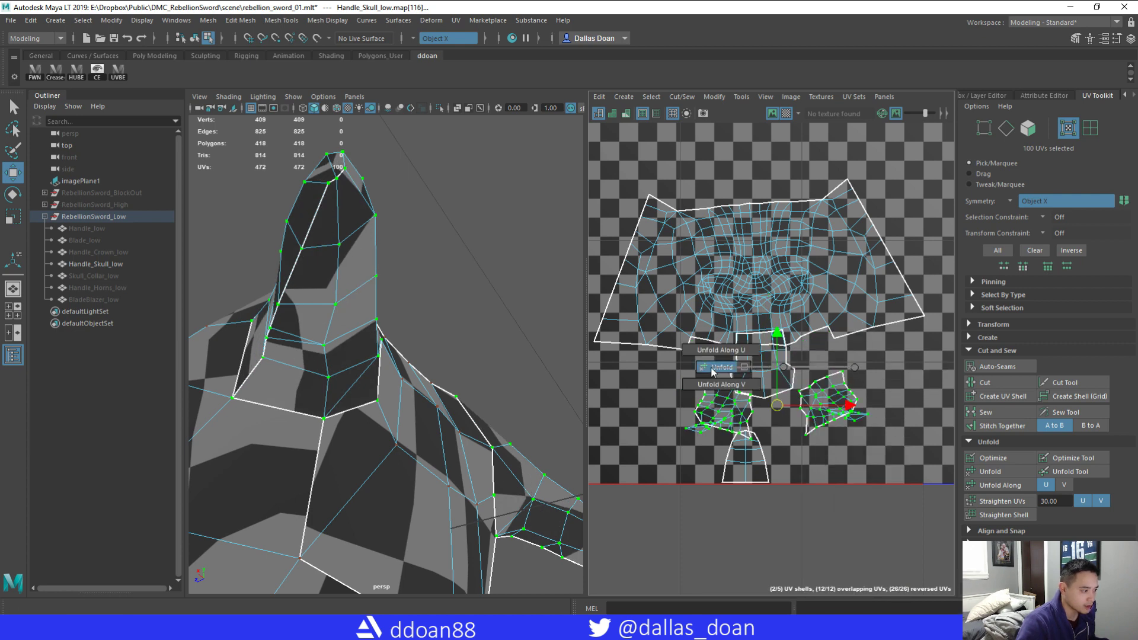
# - Unfold the two spike shells and place them on either side of the small dome-shaped shell
pyautogui.scroll(2, 731, 381)
pyautogui.moveTo(676, 398); pyautogui.dragTo(709, 403, button='right')
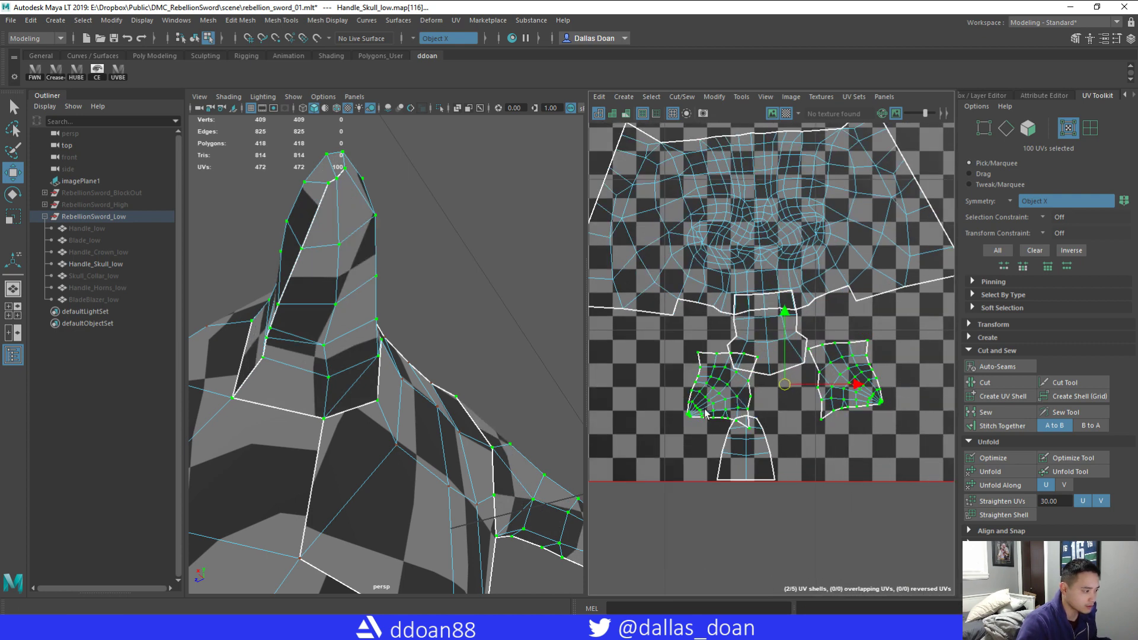
pyautogui.moveTo(784, 386); pyautogui.dragTo(748, 441)
# - Select the seam edges at the upper end of the strip between the spikes and sew it to the main shell
pyautogui.keyDown('alt'); pyautogui.moveTo(341, 397); pyautogui.dragTo(376, 442); pyautogui.keyUp('alt')
pyautogui.keyDown('alt'); pyautogui.moveTo(389, 414); pyautogui.dragTo(414, 358); pyautogui.keyUp('alt')
pyautogui.rightClick(423, 302)
pyautogui.click(420, 270)
pyautogui.click(403, 326)
pyautogui.keyDown('shift'); pyautogui.moveTo(729, 296); pyautogui.dragTo(725, 262, button='right'); pyautogui.keyUp('shift')
pyautogui.keyDown('alt'); pyautogui.moveTo(434, 391); pyautogui.dragTo(357, 427); pyautogui.keyUp('alt')
pyautogui.press('a')
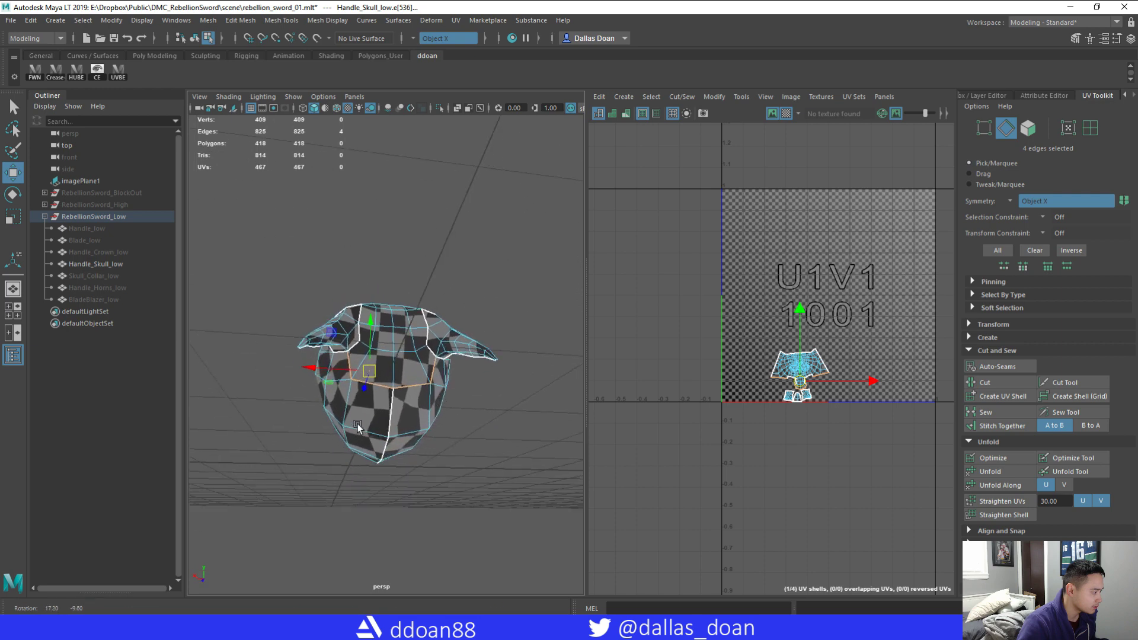
# - Try sewing the lower edge of the strip between the spikes to the adjoining skull faces
pyautogui.scroll(6, 830, 362)
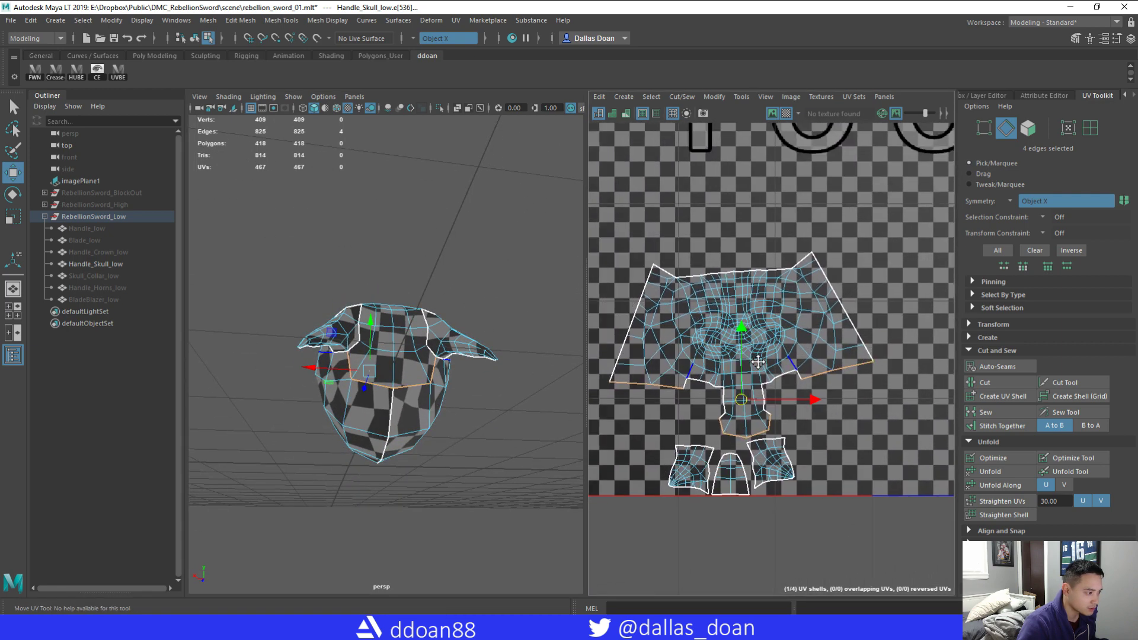
pyautogui.keyDown('alt'); pyautogui.moveTo(569, 383); pyautogui.dragTo(409, 400); pyautogui.keyUp('alt')
pyautogui.click(398, 383)
pyautogui.keyDown('shift'); pyautogui.moveTo(737, 347); pyautogui.dragTo(694, 365, button='right'); pyautogui.keyUp('shift')
pyautogui.keyDown('alt'); pyautogui.moveTo(495, 362); pyautogui.dragTo(474, 375); pyautogui.keyUp('alt')
pyautogui.moveTo(341, 303); pyautogui.dragTo(349, 350, button='right')
pyautogui.keyDown('shift'); pyautogui.doubleClick(345, 369); pyautogui.keyUp('shift')
pyautogui.keyDown('shift'); pyautogui.moveTo(753, 337); pyautogui.dragTo(753, 300, button='right'); pyautogui.keyUp('shift')
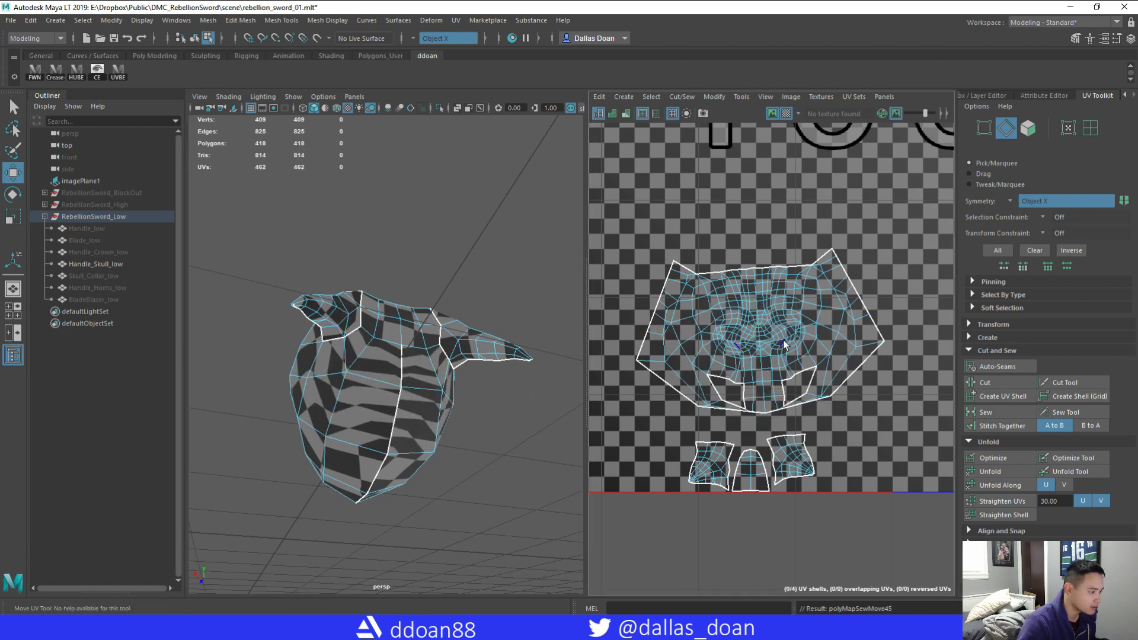
# - Select the main skull shell's UVs and optimize them with the strip sewn in at both ends
pyautogui.moveTo(784, 344); pyautogui.dragTo(809, 345, button='right')
pyautogui.click(982, 459)
pyautogui.keyDown('alt'); pyautogui.moveTo(521, 395); pyautogui.dragTo(424, 401); pyautogui.keyUp('alt')
pyautogui.scroll(-3, 435, 406)
pyautogui.scroll(5, 439, 478)
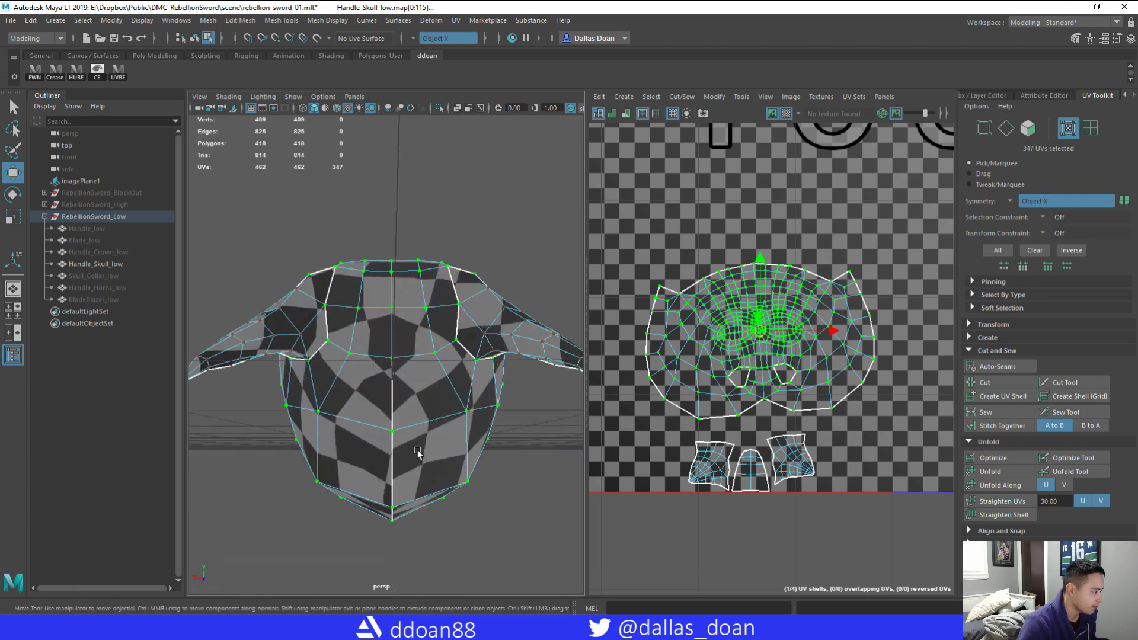
# - Cut the UVs across the lower edge of the strip between the spikes
pyautogui.moveTo(380, 356); pyautogui.dragTo(392, 279, button='right')
pyautogui.click(366, 358)
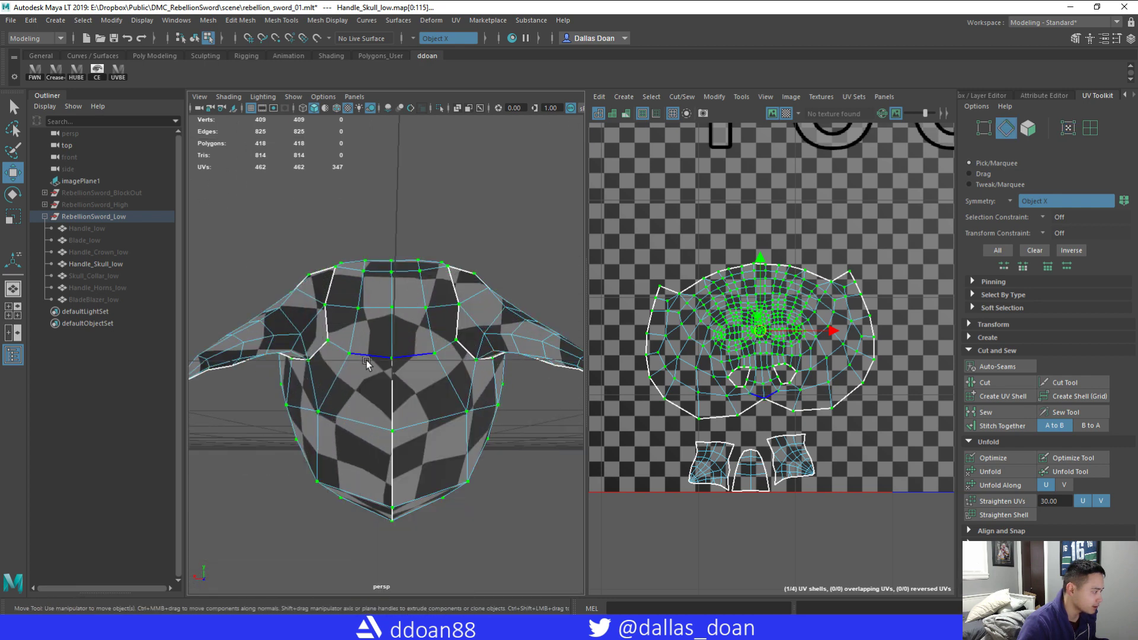
pyautogui.keyDown('shift'); pyautogui.moveTo(714, 295); pyautogui.dragTo(677, 309, button='right'); pyautogui.keyUp('shift')
pyautogui.moveTo(436, 383); pyautogui.dragTo(440, 339, button='right')
# - Select the whole main skull shell and optimize its UVs with the strip's lower end free
pyautogui.moveTo(714, 312); pyautogui.dragTo(658, 311, button='right')
pyautogui.moveTo(732, 295); pyautogui.dragTo(782, 326)
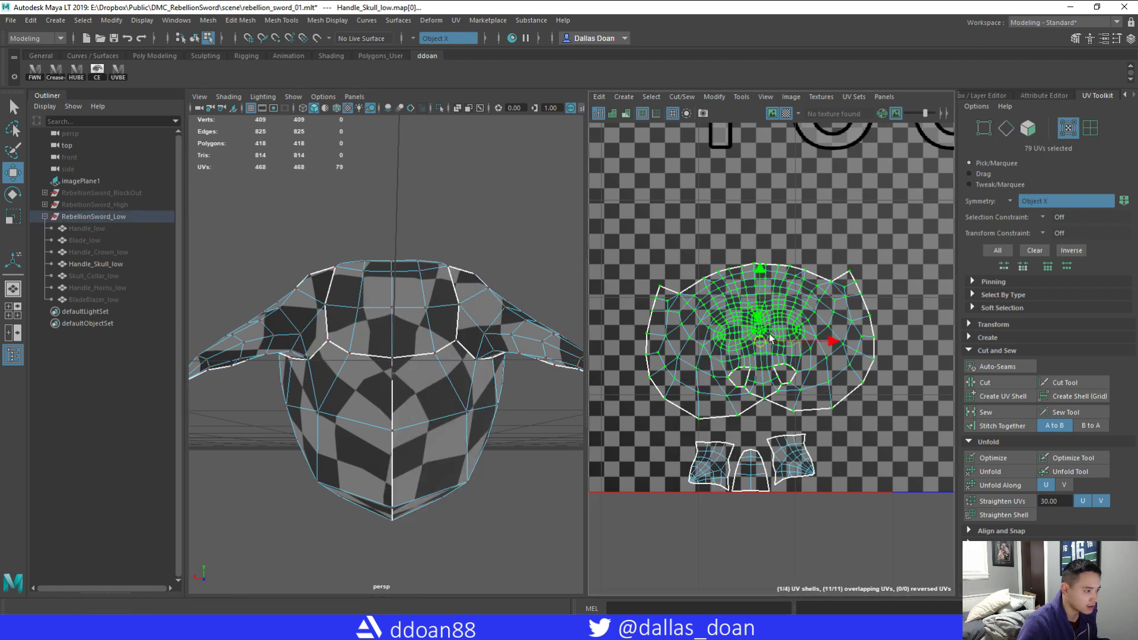
pyautogui.click(984, 456)
pyautogui.keyDown('alt'); pyautogui.moveTo(474, 409); pyautogui.dragTo(498, 403); pyautogui.keyUp('alt')
pyautogui.scroll(-5, 464, 389)
pyautogui.scroll(5, 477, 457)
pyautogui.scroll(-5, 417, 415)
pyautogui.scroll(3, 492, 415)
# - Cut the small dome-shaped shell in half along its vertical centre line
pyautogui.moveTo(411, 327); pyautogui.dragTo(411, 288, button='right')
pyautogui.keyDown('alt'); pyautogui.moveTo(463, 343); pyautogui.dragTo(496, 386); pyautogui.keyUp('alt')
pyautogui.keyDown('alt'); pyautogui.moveTo(415, 349); pyautogui.dragTo(454, 329, button='right'); pyautogui.keyUp('alt')
pyautogui.keyDown('shift'); pyautogui.moveTo(768, 277); pyautogui.dragTo(724, 297, button='right'); pyautogui.keyUp('shift')
pyautogui.keyDown('alt'); pyautogui.moveTo(506, 284); pyautogui.dragTo(493, 314); pyautogui.keyUp('alt')
# - Sew the outer border edges of both dome-shaped shell halves to the main shell and unfold the merged shell
pyautogui.moveTo(460, 274); pyautogui.dragTo(459, 252, button='right')
pyautogui.click(462, 266)
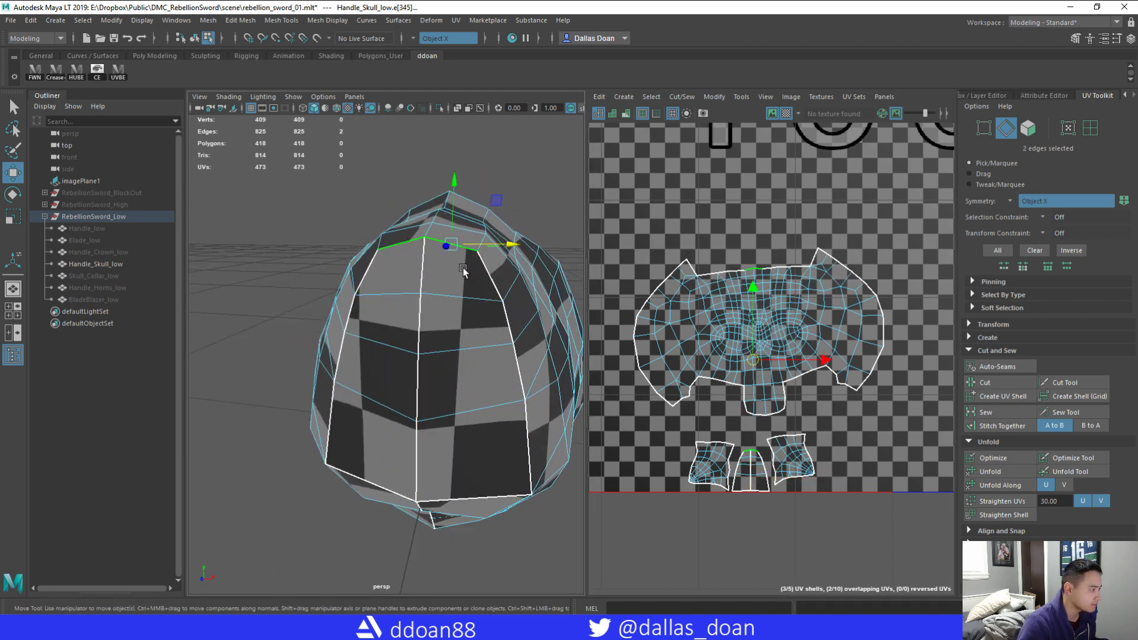
pyautogui.keyDown('shift'); pyautogui.click(529, 430); pyautogui.keyUp('shift')
pyautogui.keyDown('alt'); pyautogui.moveTo(528, 430); pyautogui.dragTo(489, 398); pyautogui.keyUp('alt')
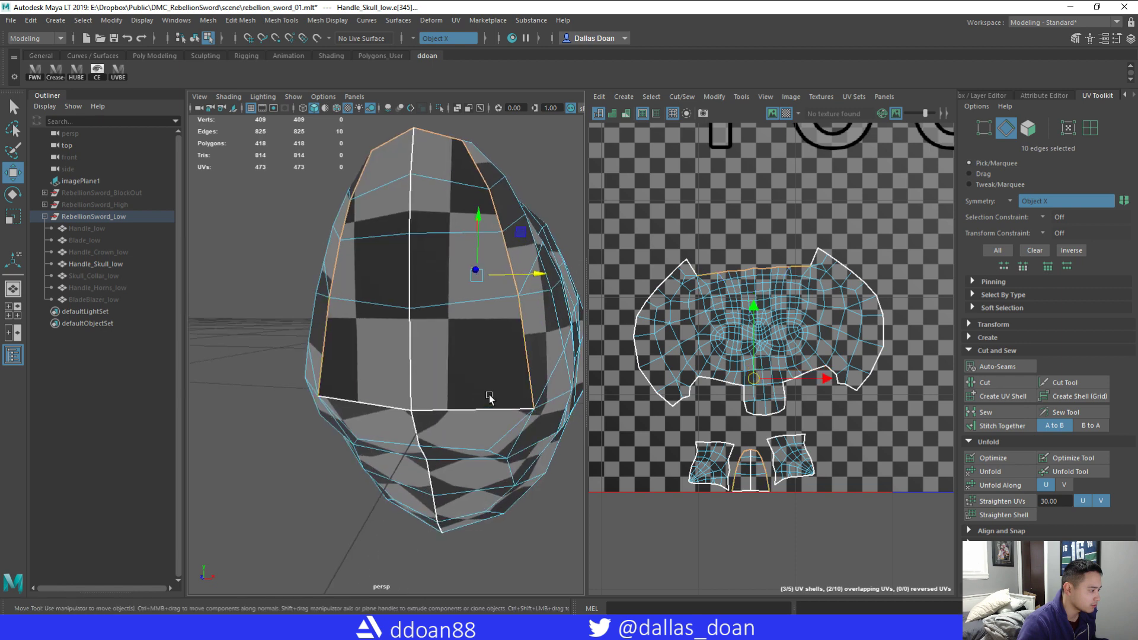
pyautogui.keyDown('shift'); pyautogui.moveTo(757, 300); pyautogui.dragTo(759, 268, button='right'); pyautogui.keyUp('shift')
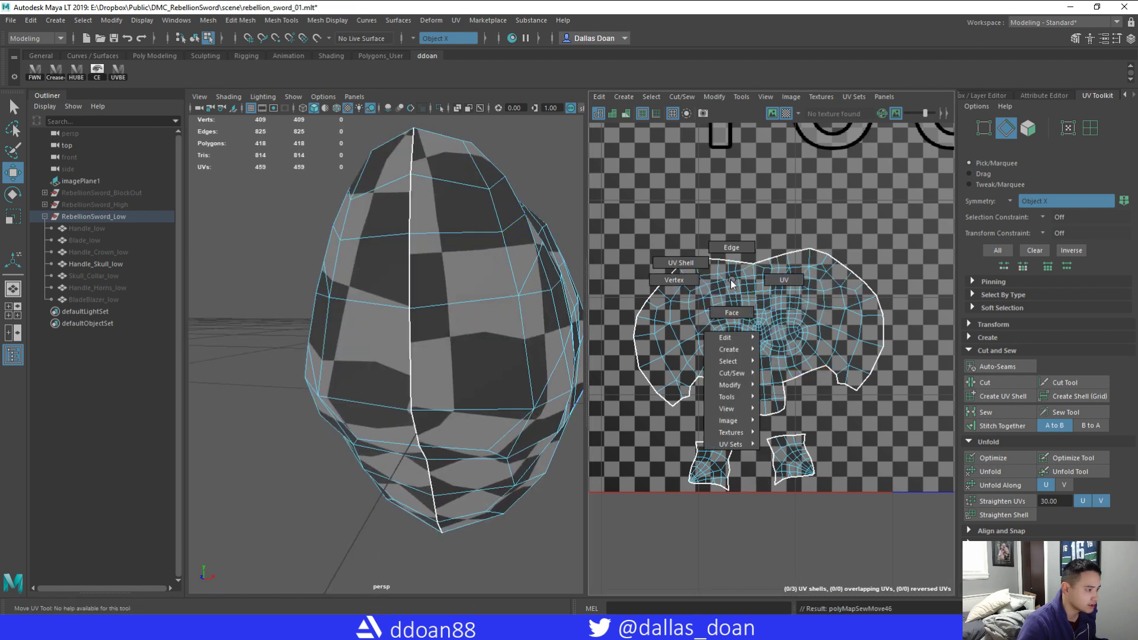
pyautogui.click(990, 470)
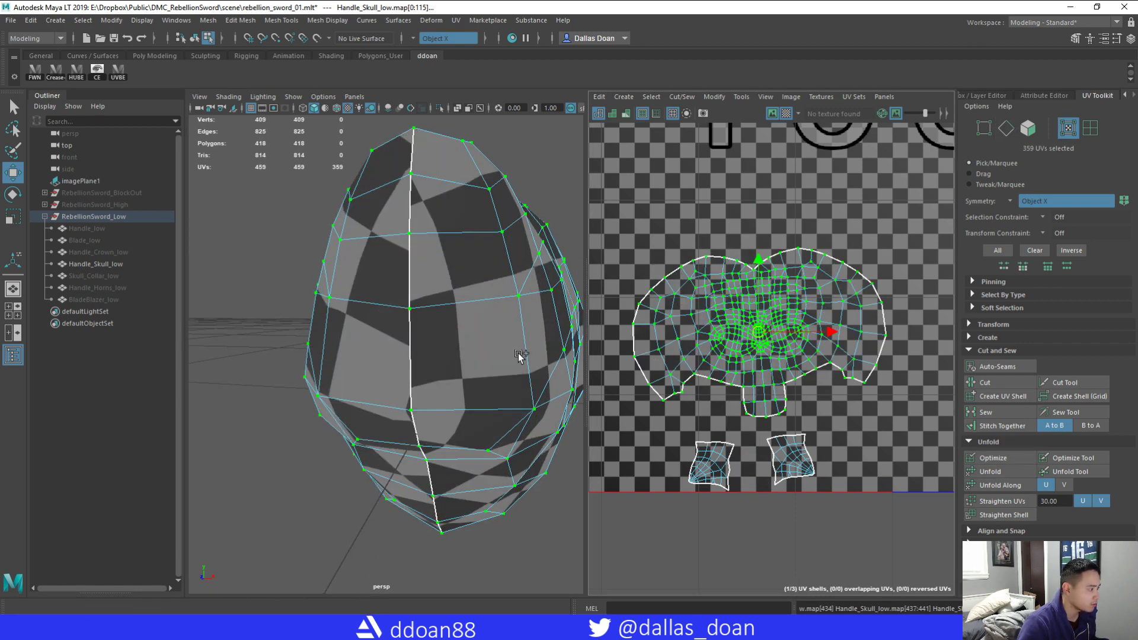
pyautogui.scroll(-3, 466, 336)
pyautogui.keyDown('alt'); pyautogui.moveTo(465, 336); pyautogui.dragTo(491, 338); pyautogui.keyUp('alt')
# - Undo the unfold and the sewing of the dome-shaped shell halves
pyautogui.hotkey('ctrl', 'z')
pyautogui.hotkey('ctrl', 'z')
pyautogui.hotkey('ctrl', 'z')
pyautogui.hotkey('ctrl', 'z')
pyautogui.hotkey('ctrl', 'z')
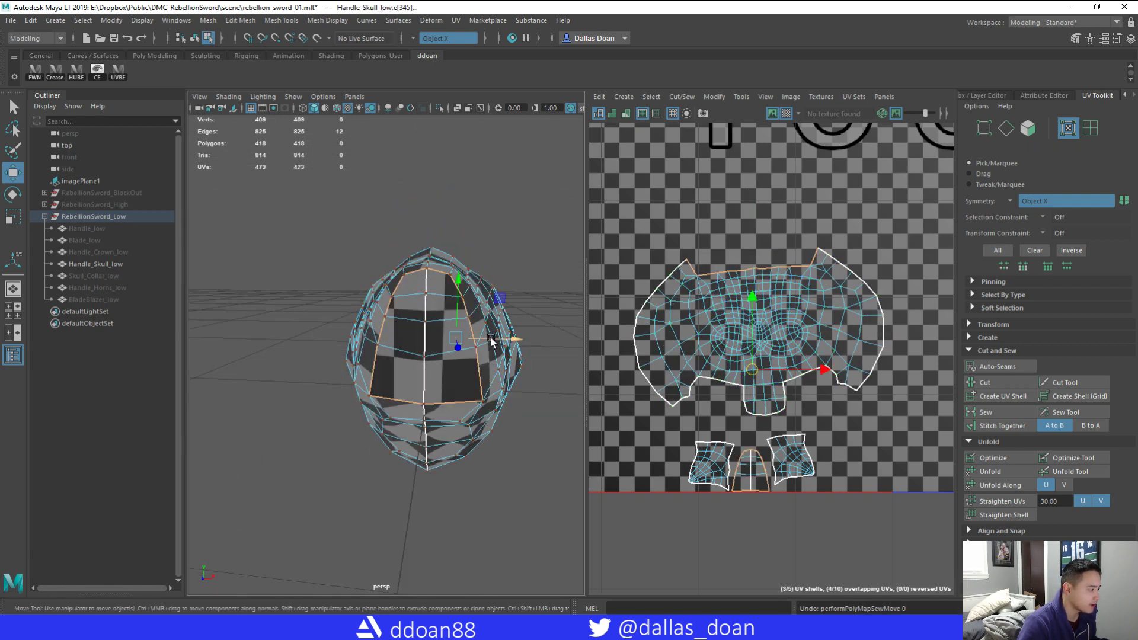
# - Stitch the two dome-shaped shell halves to the main shell along the selected border edges, in the A to B direction
pyautogui.keyDown('alt'); pyautogui.moveTo(490, 348); pyautogui.dragTo(592, 380); pyautogui.keyUp('alt')
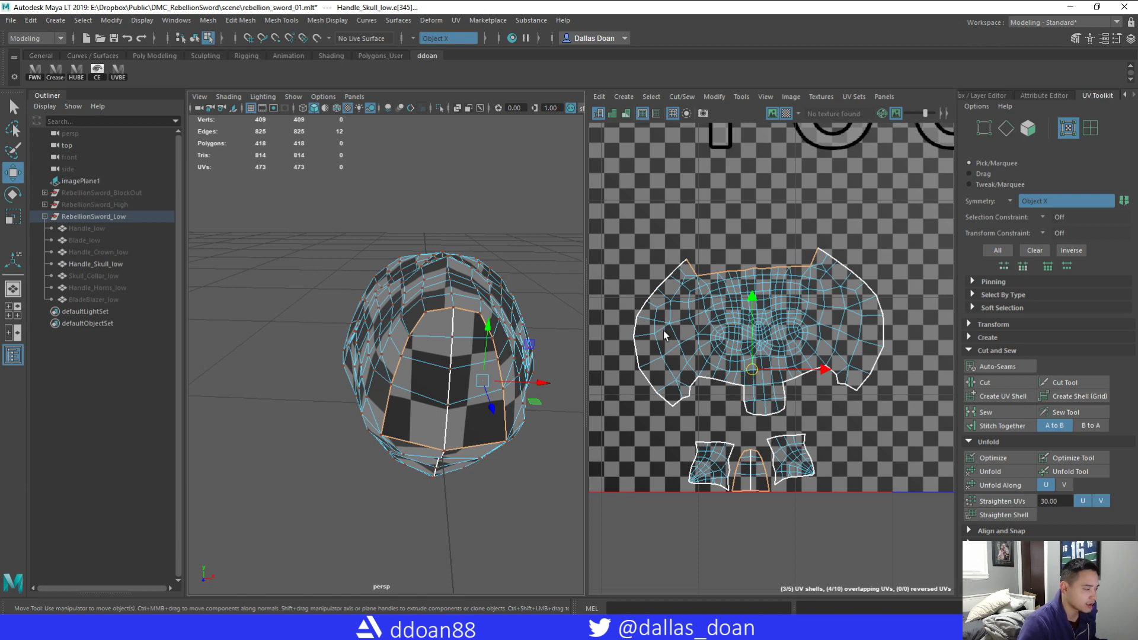
pyautogui.keyDown('ctrl'); pyautogui.moveTo(725, 267); pyautogui.dragTo(731, 193, button='right'); pyautogui.keyUp('ctrl')
pyautogui.keyDown('shift'); pyautogui.rightClick(745, 269); pyautogui.keyUp('shift')
pyautogui.keyDown('shift'); pyautogui.moveTo(706, 285); pyautogui.dragTo(753, 274, button='right'); pyautogui.keyUp('shift')
pyautogui.moveTo(796, 313)
pyautogui.keyDown('shift'); pyautogui.mouseDown(button='right')
pyautogui.moveTo(760, 345)
pyautogui.moveTo(799, 308)
pyautogui.mouseUp(button='right'); pyautogui.keyUp('shift')
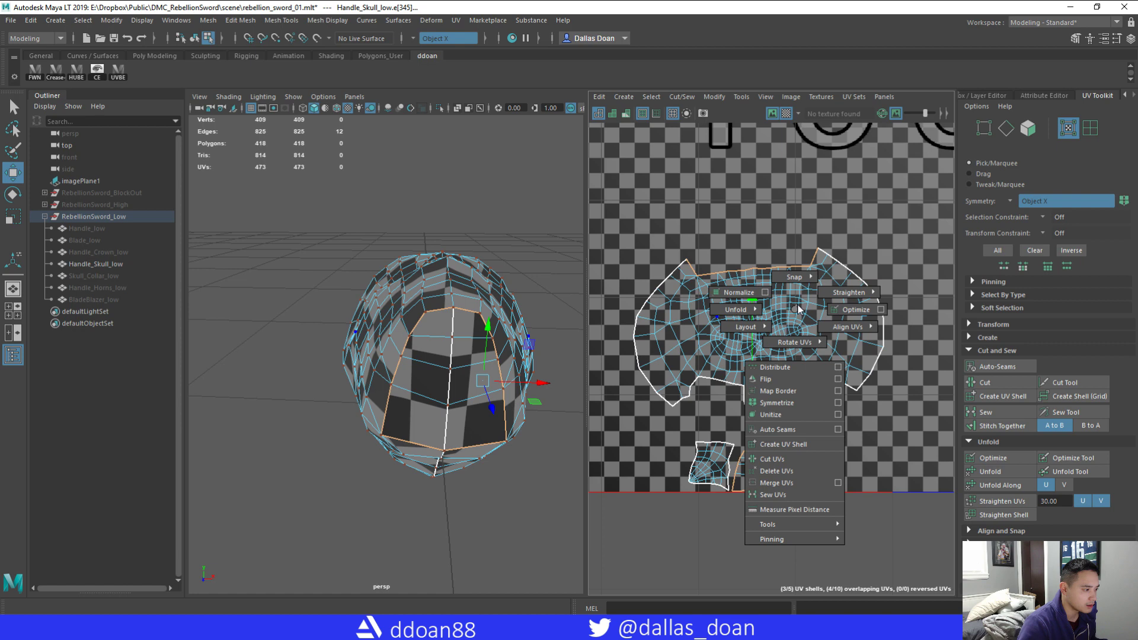
pyautogui.keyDown('shift'); pyautogui.moveTo(798, 309); pyautogui.dragTo(797, 310, button='right'); pyautogui.keyUp('shift')
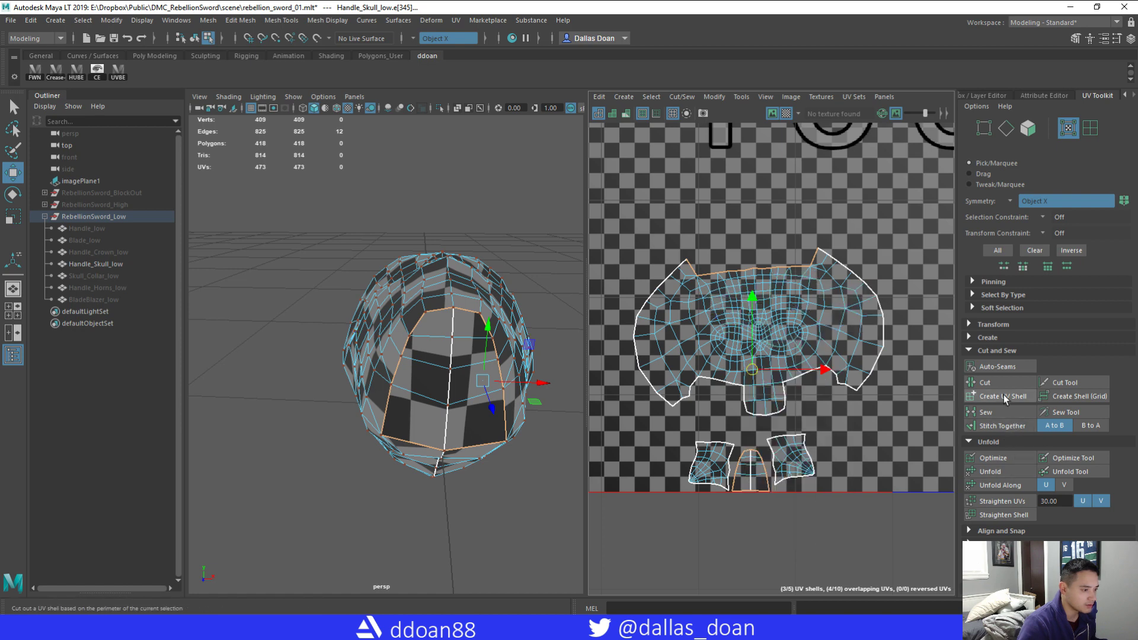
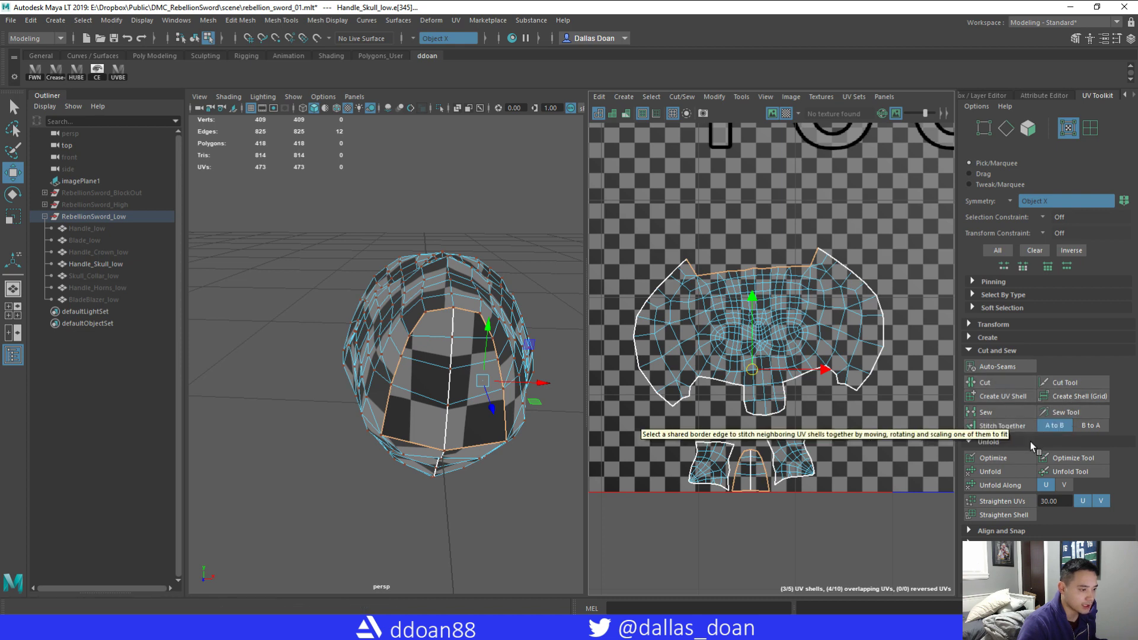
pyautogui.click(1011, 425)
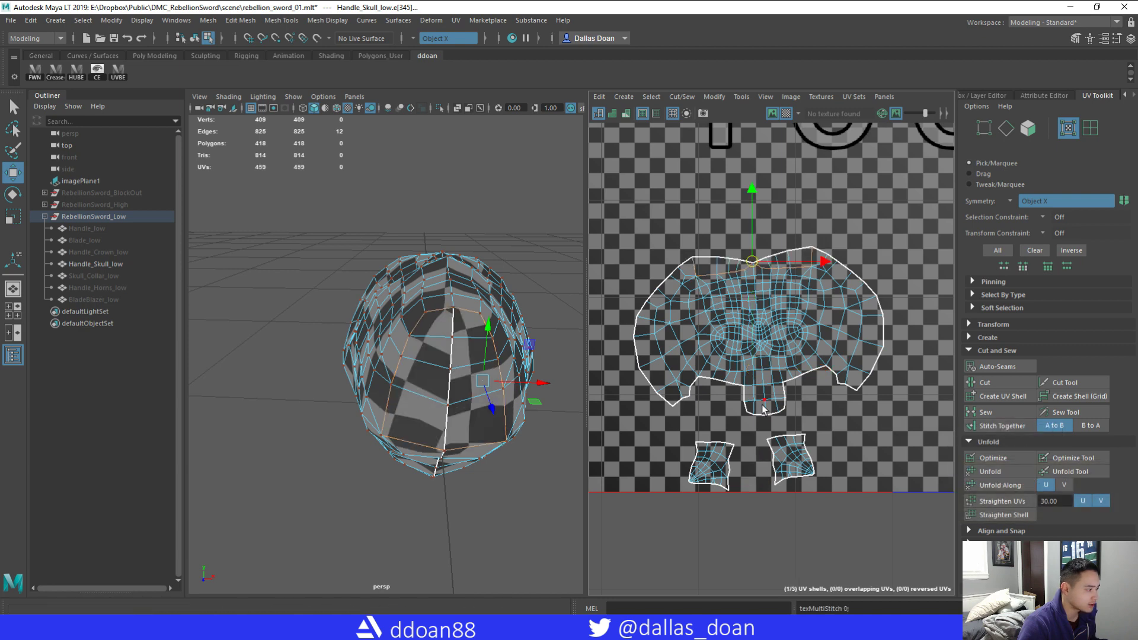
# - Select the merged main skull shell's UVs and unfold them
pyautogui.keyDown('alt'); pyautogui.moveTo(804, 373); pyautogui.dragTo(798, 378, button='middle'); pyautogui.keyUp('alt')
pyautogui.keyDown('alt'); pyautogui.moveTo(501, 402); pyautogui.dragTo(507, 361); pyautogui.keyUp('alt')
pyautogui.click(702, 251)
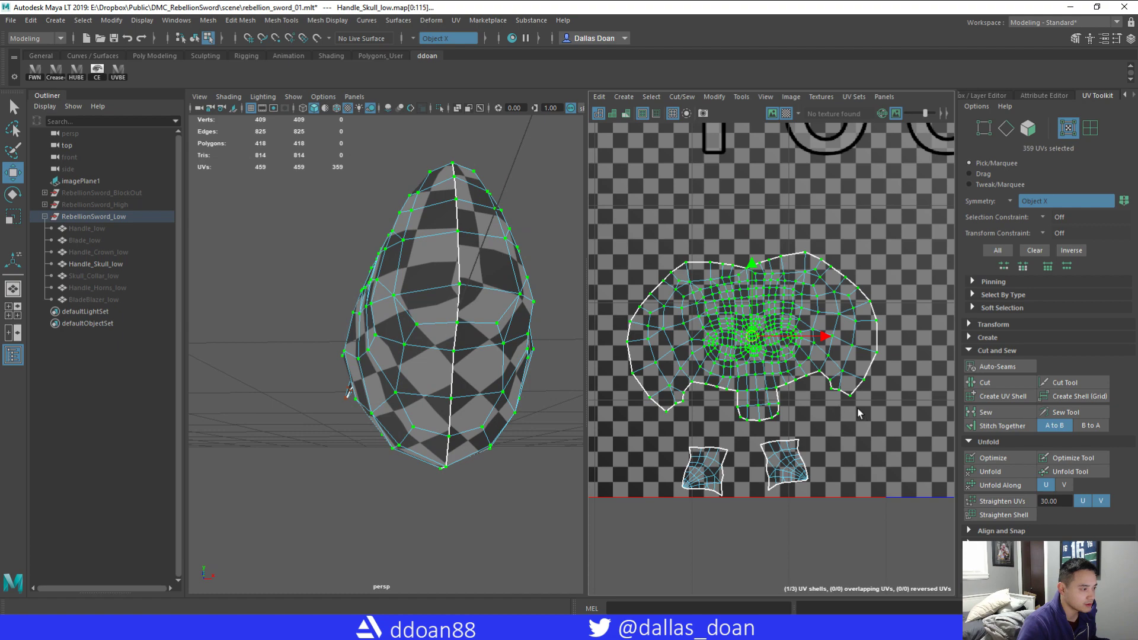
pyautogui.click(990, 472)
pyautogui.keyDown('alt'); pyautogui.moveTo(450, 360); pyautogui.dragTo(424, 395); pyautogui.keyUp('alt')
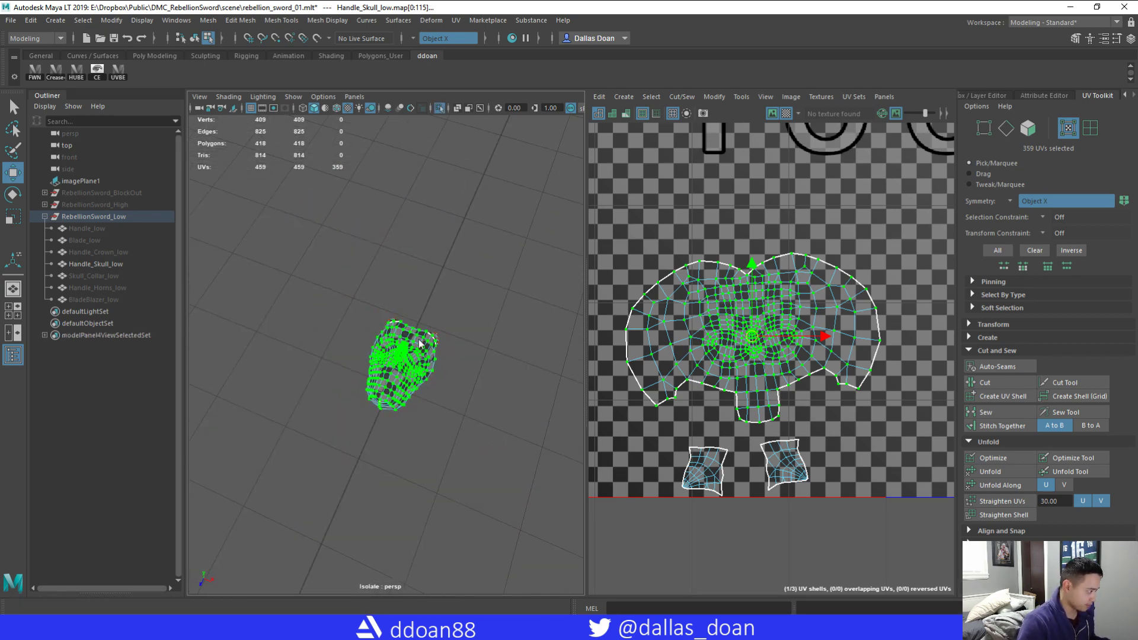
# - Unhide the other low-poly parts: skull collar, handle horns, blade blazer, handle, blade and handle crown
pyautogui.moveTo(419, 302); pyautogui.dragTo(415, 385, button='right')
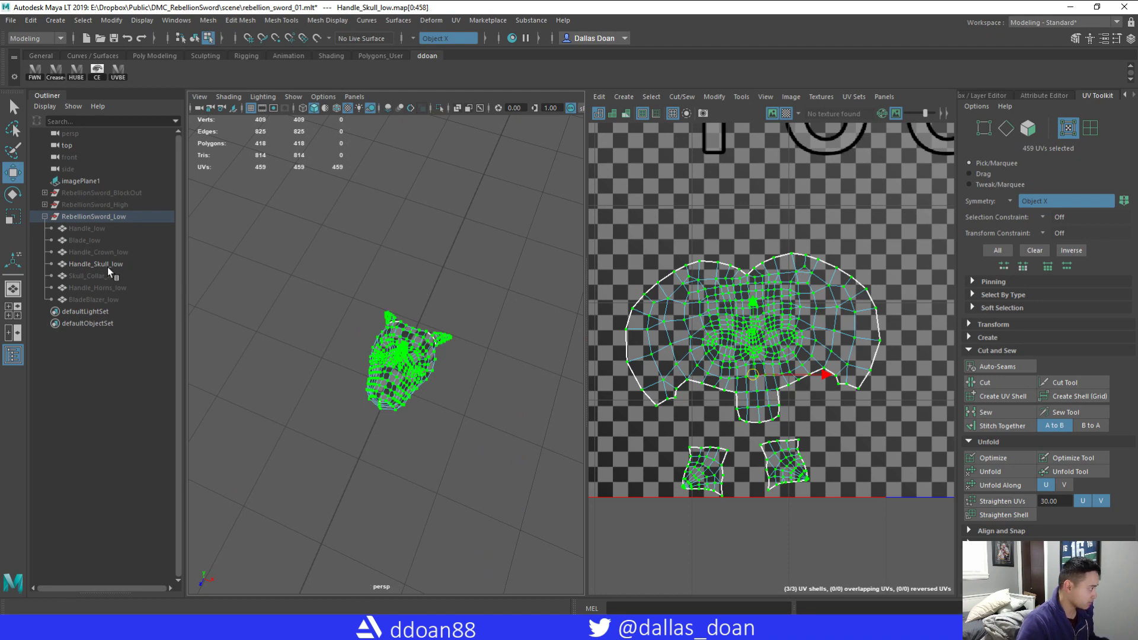
pyautogui.moveTo(109, 293); pyautogui.dragTo(111, 276)
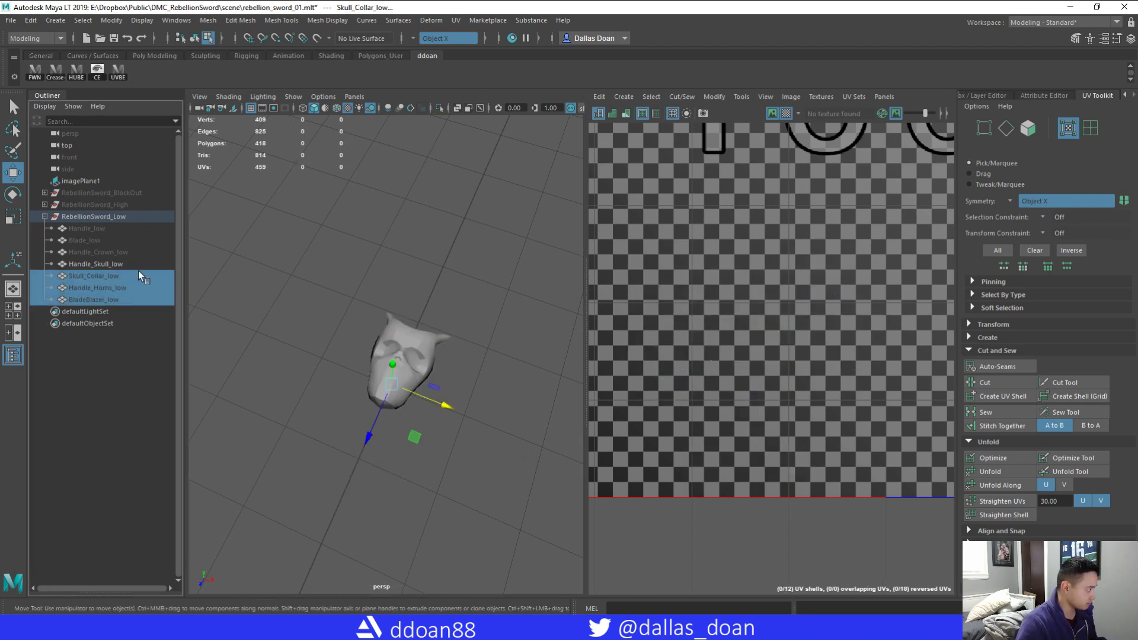
pyautogui.hotkey('shift', 'h')
pyautogui.click(92, 251)
pyautogui.click(94, 230)
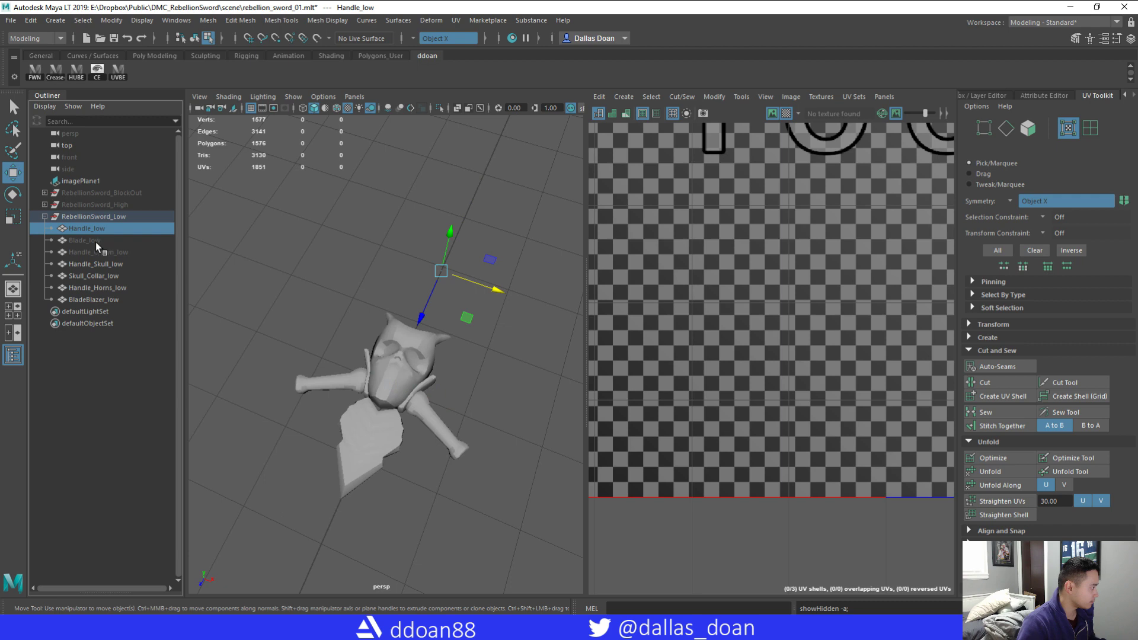
pyautogui.hotkey('shift', 'h')
# - Select all seven low-poly sword parts as objects and show their combined UV layout
pyautogui.click(484, 344)
pyautogui.keyDown('alt'); pyautogui.moveTo(483, 344); pyautogui.dragTo(459, 373, button='right'); pyautogui.keyUp('alt')
pyautogui.keyDown('alt'); pyautogui.moveTo(459, 373); pyautogui.dragTo(404, 340); pyautogui.keyUp('alt')
pyautogui.keyDown('alt'); pyautogui.moveTo(404, 341); pyautogui.dragTo(430, 376, button='right'); pyautogui.keyUp('alt')
pyautogui.keyDown('alt'); pyautogui.moveTo(353, 347); pyautogui.dragTo(284, 292, button='right'); pyautogui.keyUp('alt')
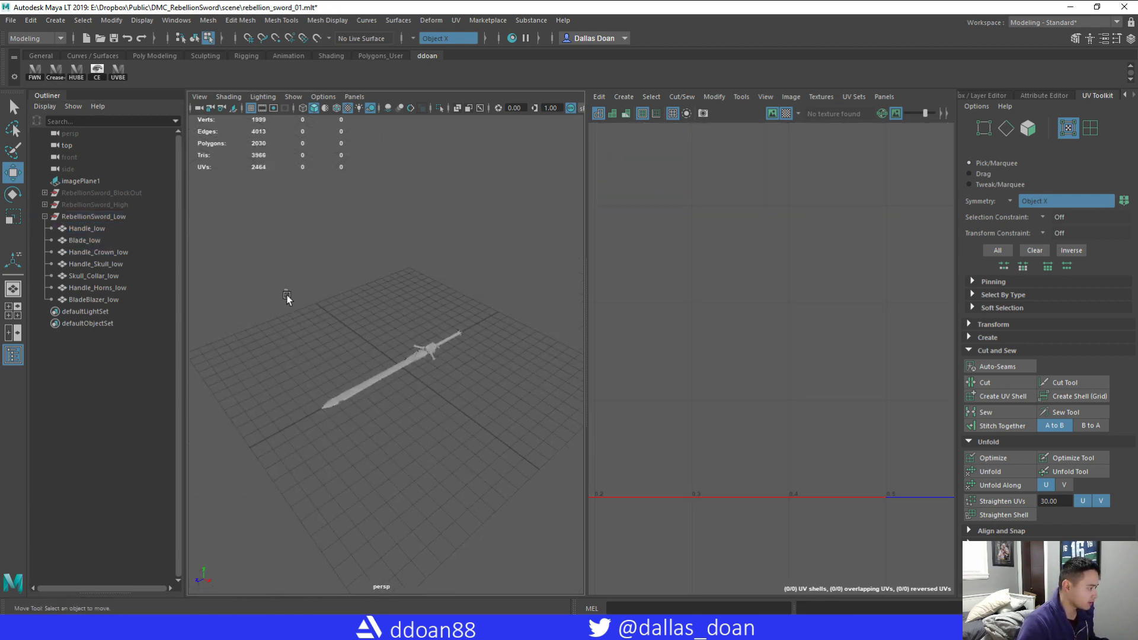
pyautogui.moveTo(284, 292); pyautogui.dragTo(471, 413)
pyautogui.press('F8')
pyautogui.scroll(-5, 741, 309)
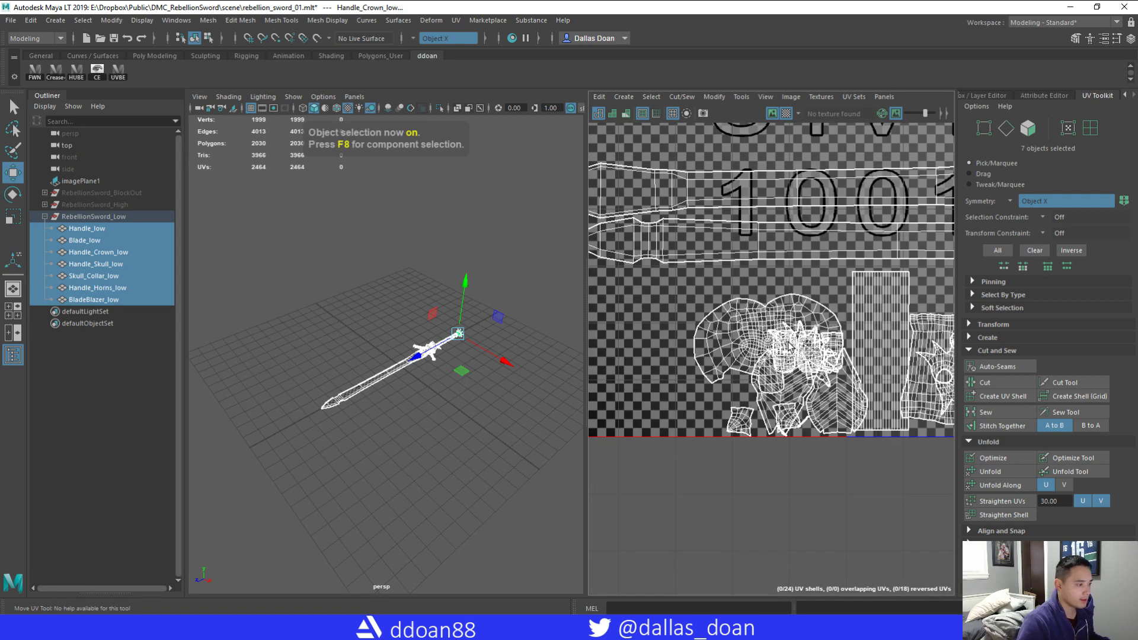
pyautogui.moveTo(714, 303); pyautogui.dragTo(766, 303, button='right')
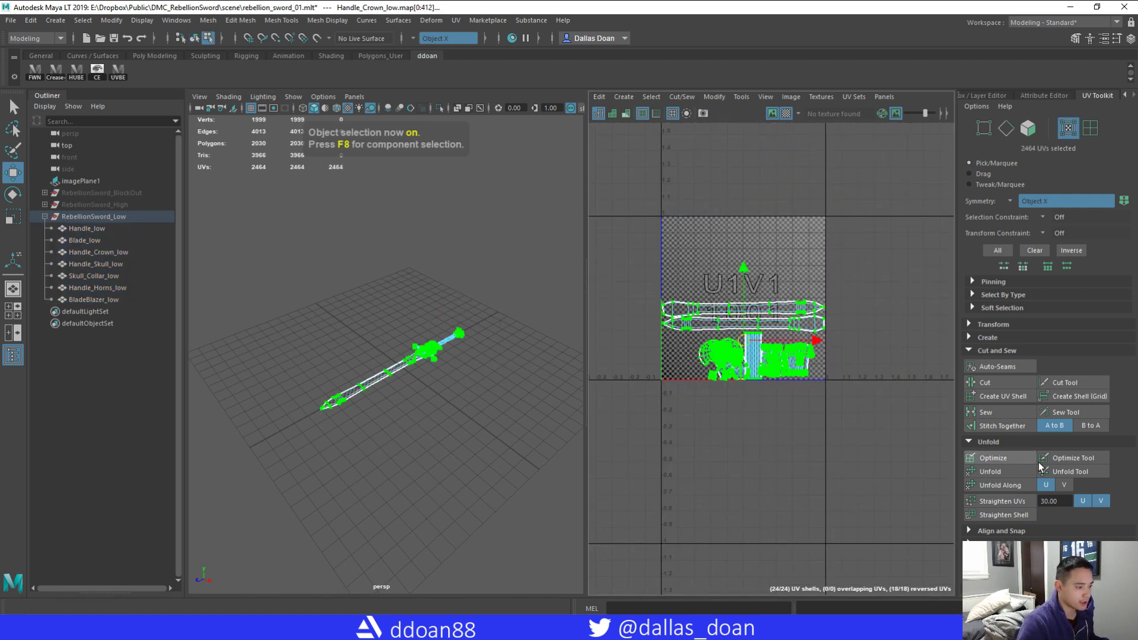
pyautogui.scroll(4, 562, 421)
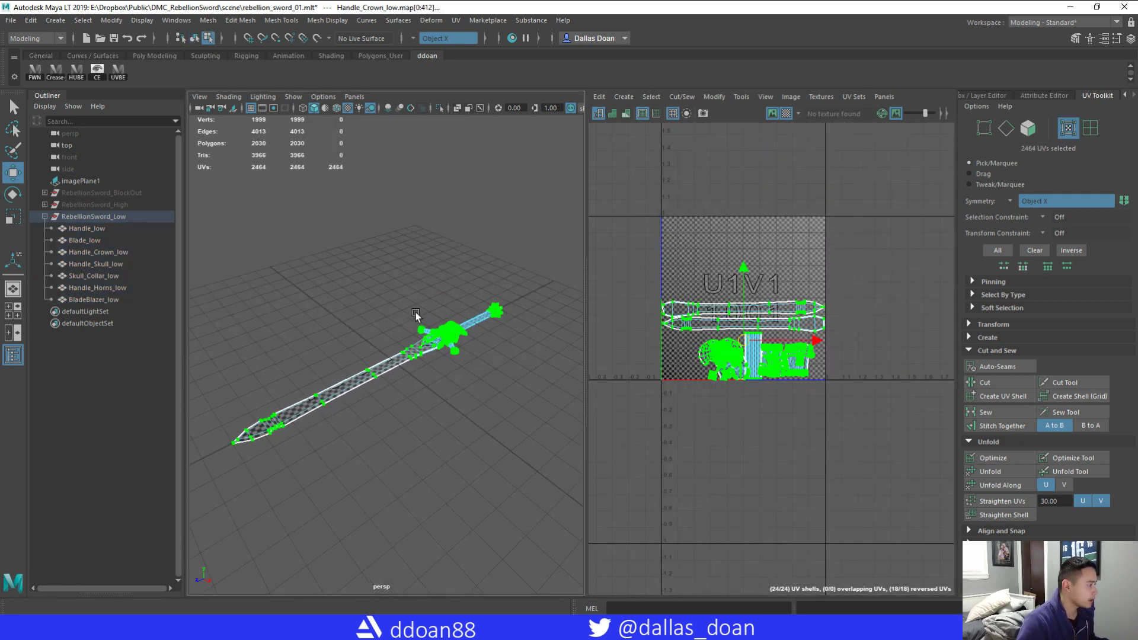
pyautogui.press('F8')
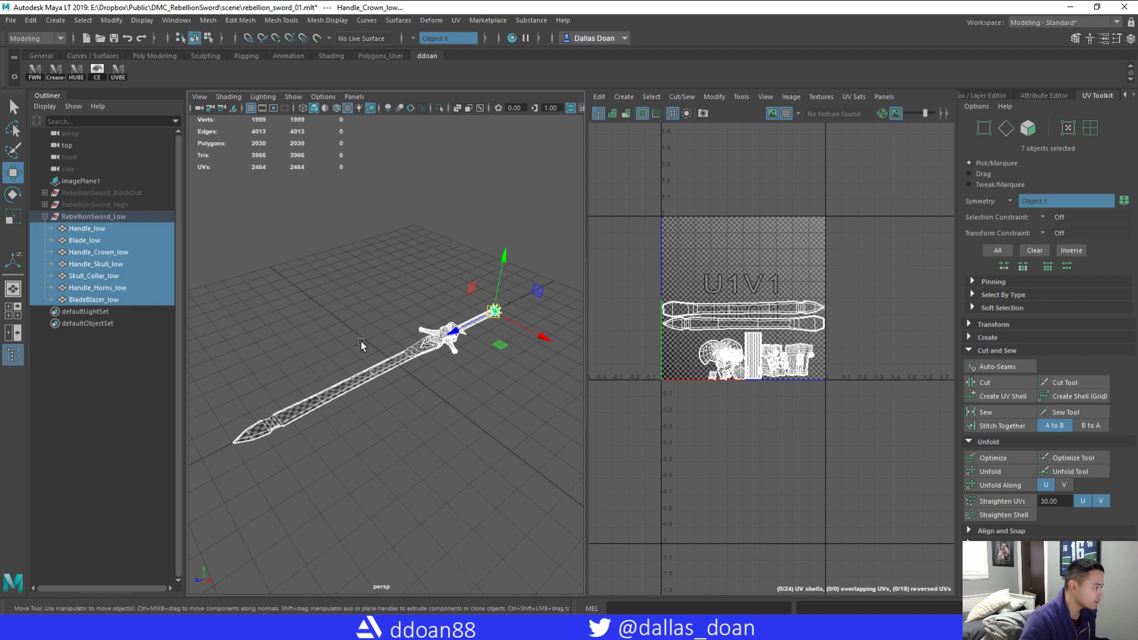
# - Reselect all seven low-poly sword parts and select every one of their UVs
pyautogui.scroll(5, 419, 383)
pyautogui.keyDown('alt'); pyautogui.moveTo(440, 386); pyautogui.dragTo(448, 408); pyautogui.keyUp('alt')
pyautogui.click(417, 402)
pyautogui.scroll(-10, 468, 408)
pyautogui.moveTo(302, 324); pyautogui.dragTo(450, 439)
pyautogui.scroll(5, 450, 438)
pyautogui.moveTo(681, 318); pyautogui.dragTo(723, 318, button='right')
pyautogui.moveTo(625, 275); pyautogui.dragTo(833, 417)
pyautogui.click(118, 76)
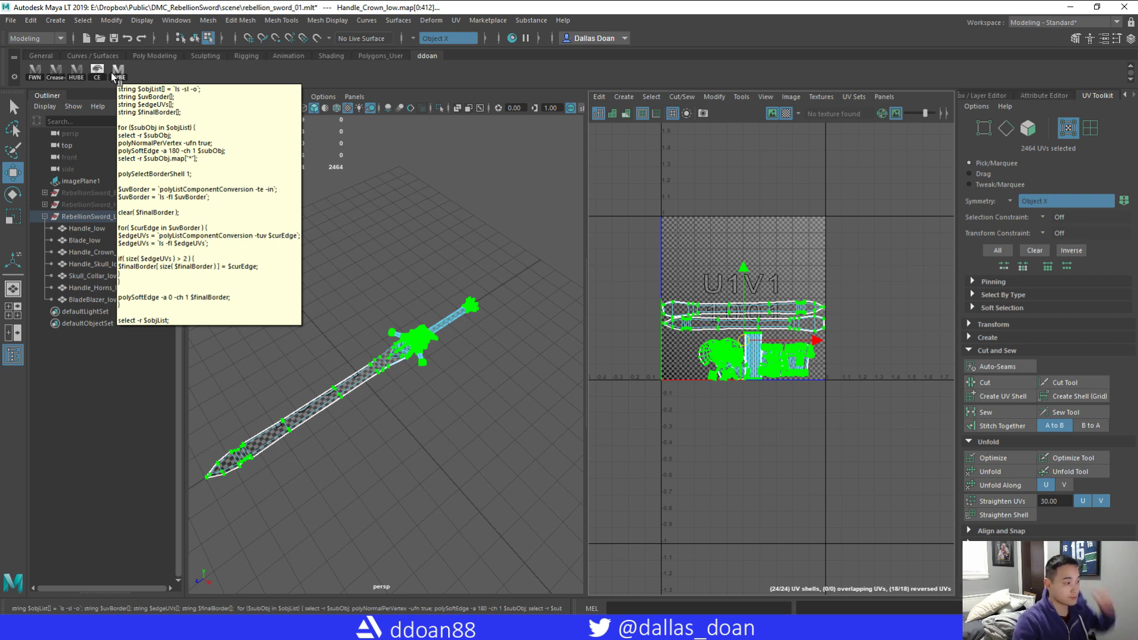
# - Lay out all selected UV shells together in the U1V1 tile with the Unfold3D method, packing resolution 256 and texture map size 1024
pyautogui.keyDown('alt'); pyautogui.moveTo(730, 466); pyautogui.dragTo(795, 531, button='right'); pyautogui.keyUp('alt')
pyautogui.keyDown('alt'); pyautogui.moveTo(788, 456); pyautogui.dragTo(797, 501, button='middle'); pyautogui.keyUp('alt')
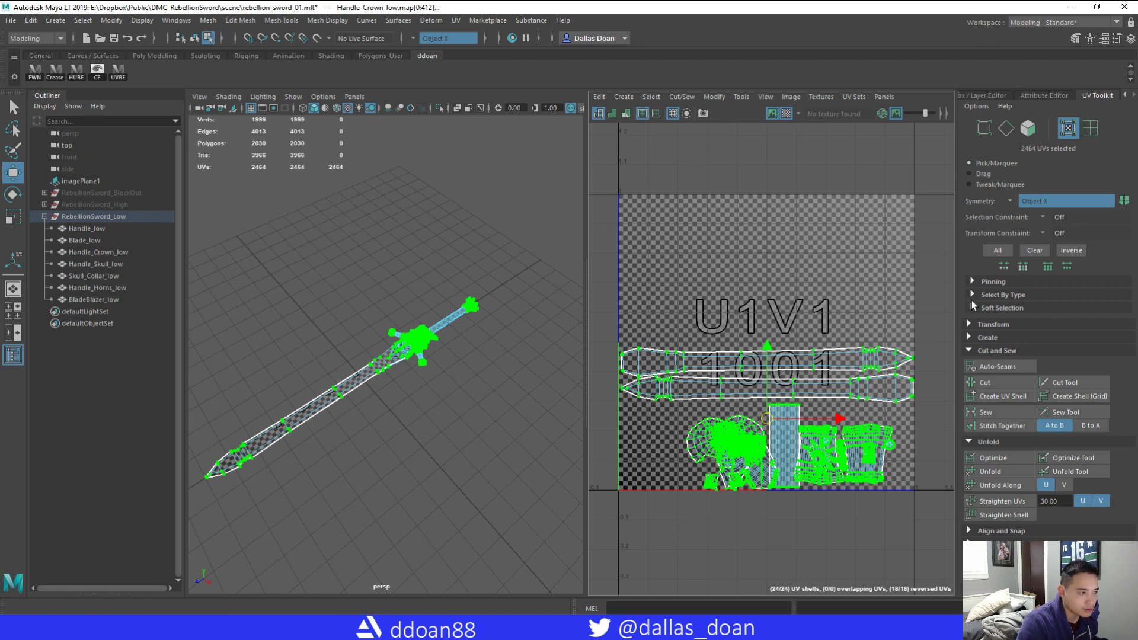
pyautogui.scroll(-3, 1000, 525)
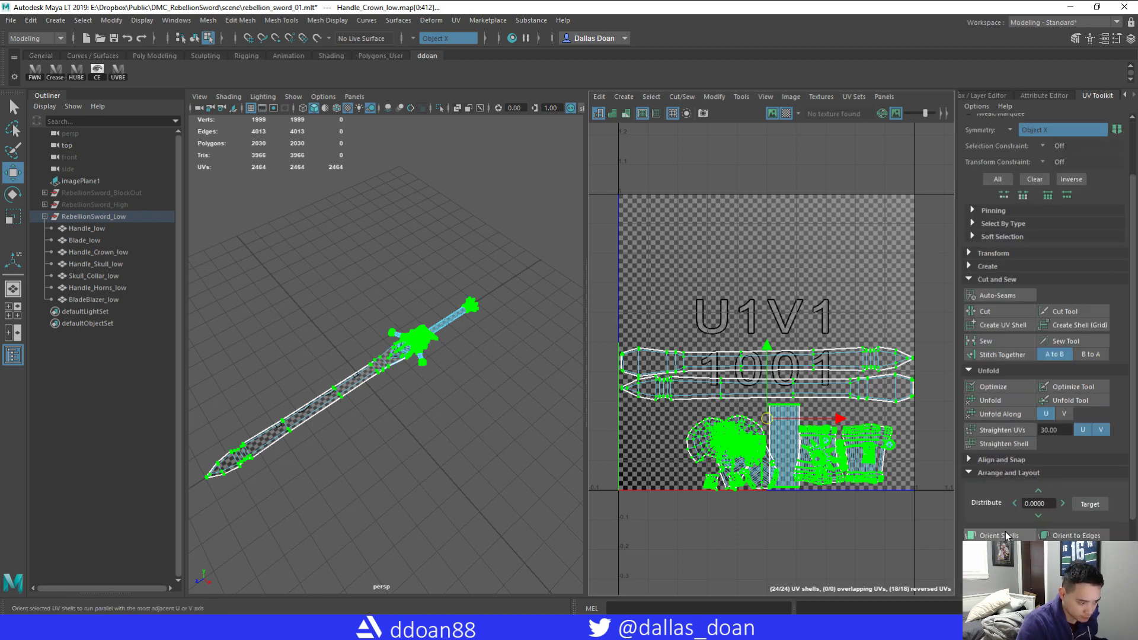
pyautogui.keyDown('shift'); pyautogui.click(993, 554); pyautogui.keyUp('shift')
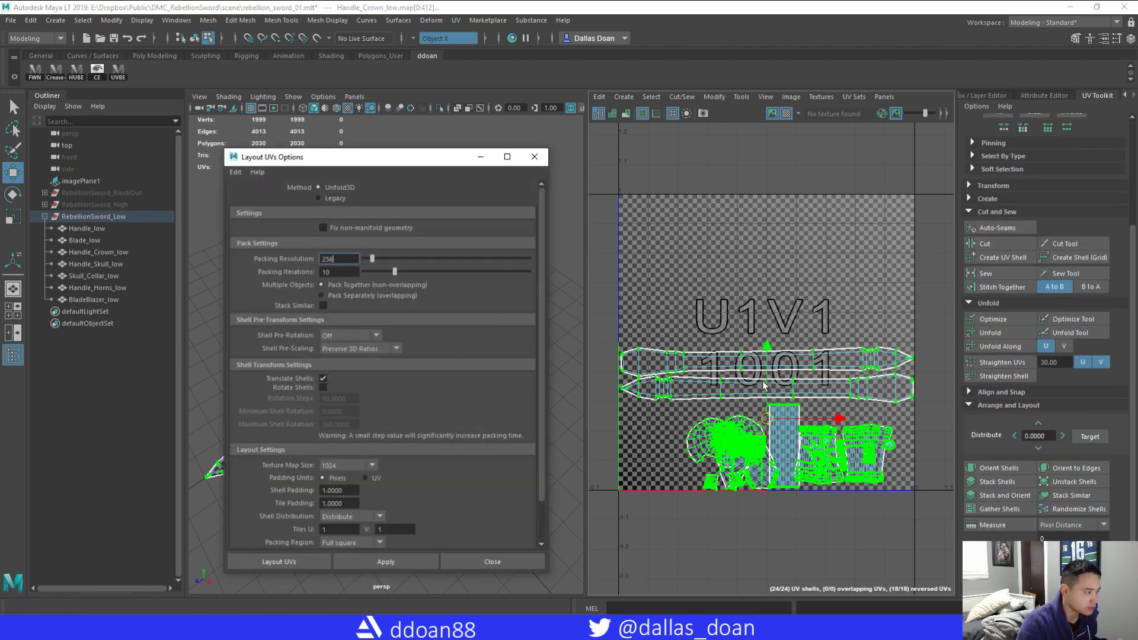
pyautogui.moveTo(400, 157); pyautogui.dragTo(727, 138)
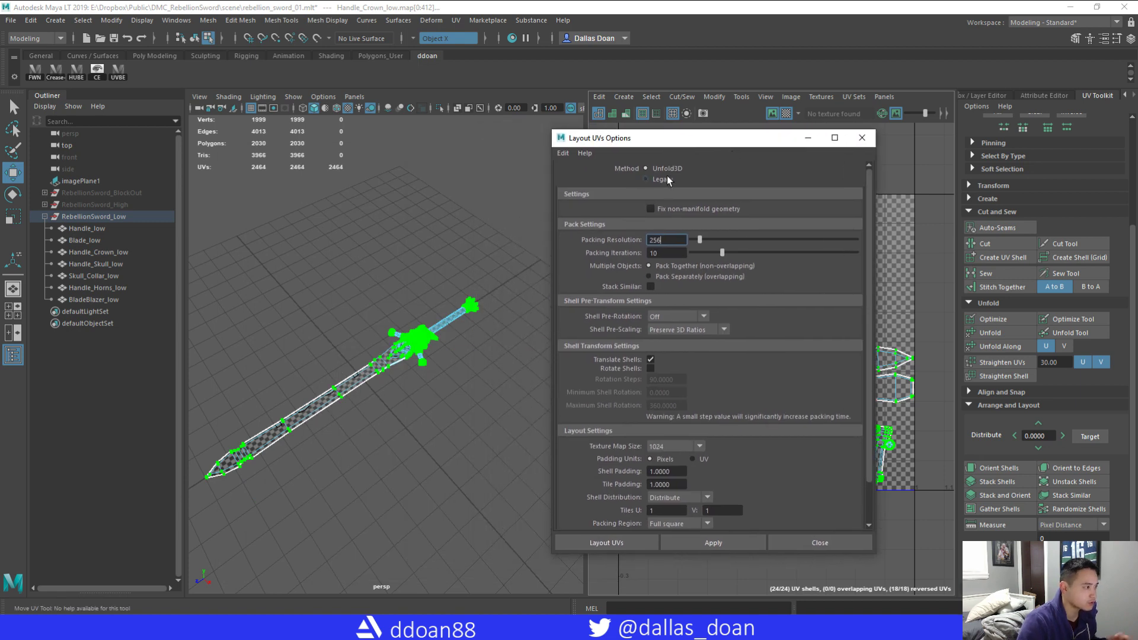
pyautogui.scroll(-2, 784, 455)
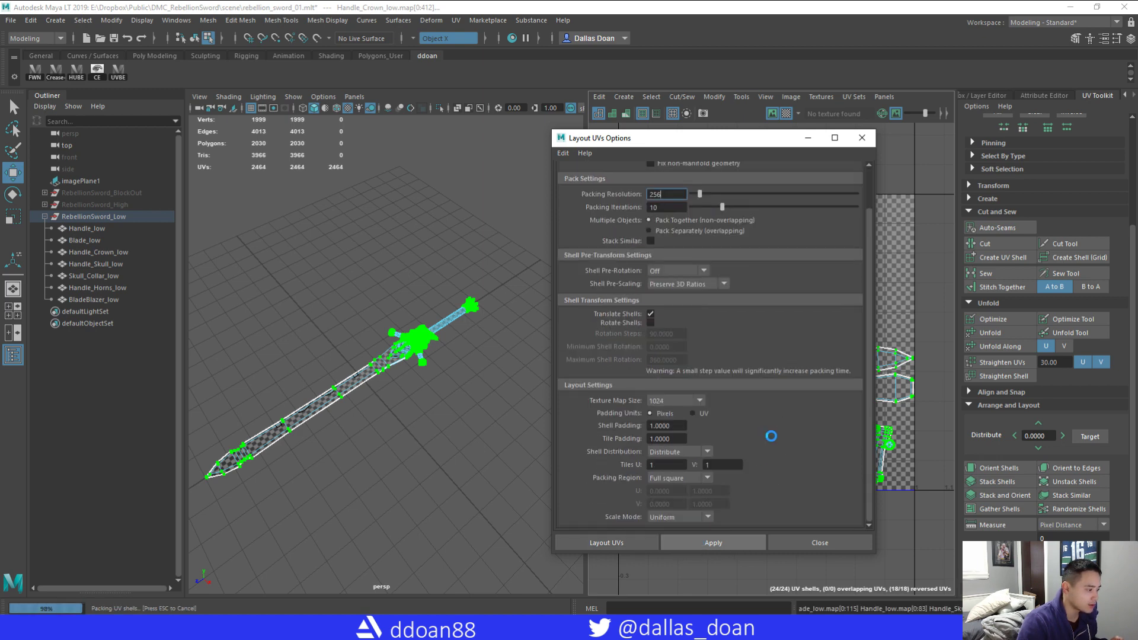
pyautogui.moveTo(761, 141); pyautogui.dragTo(535, 153)
pyautogui.click(607, 552)
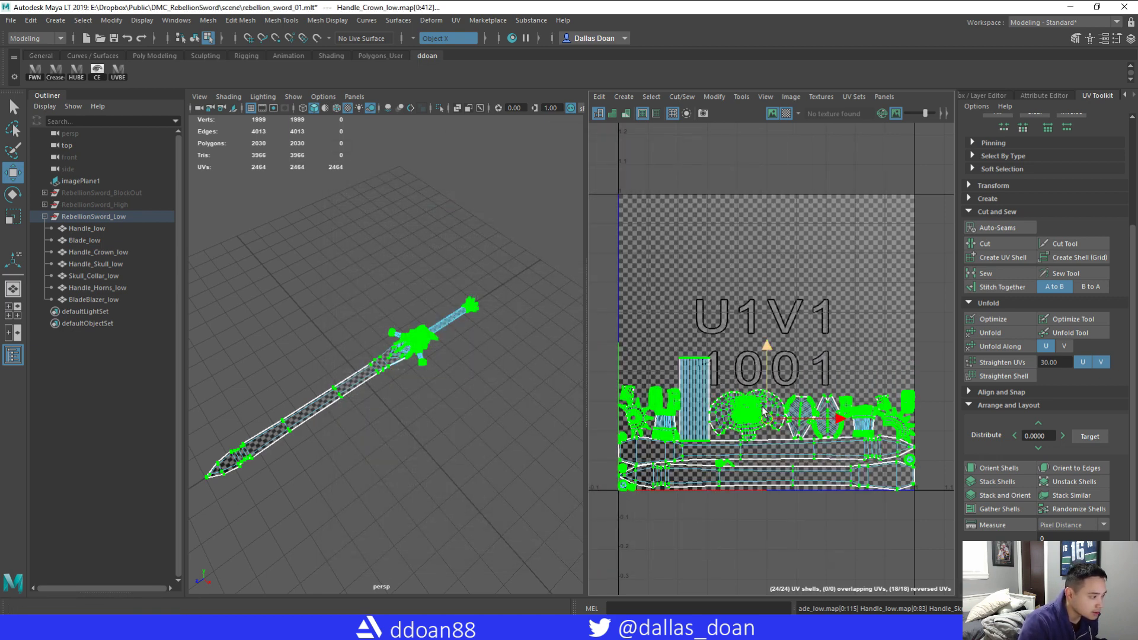
# - Examine the packed UV layout and the checker pattern on the skull, guard and blade
pyautogui.scroll(4, 751, 467)
pyautogui.keyDown('alt'); pyautogui.moveTo(760, 445); pyautogui.dragTo(735, 447, button='middle'); pyautogui.keyUp('alt')
pyautogui.keyDown('alt'); pyautogui.moveTo(664, 438); pyautogui.dragTo(865, 444, button='middle'); pyautogui.keyUp('alt')
pyautogui.moveTo(733, 427)
pyautogui.keyDown('alt'); pyautogui.mouseDown(button='middle')
pyautogui.moveTo(786, 433)
pyautogui.moveTo(821, 453)
pyautogui.moveTo(747, 444)
pyautogui.moveTo(713, 422)
pyautogui.moveTo(767, 430)
pyautogui.mouseUp(button='middle'); pyautogui.keyUp('alt')
pyautogui.scroll(-2, 802, 438)
pyautogui.scroll(-1, 823, 447)
pyautogui.scroll(-1, 713, 422)
pyautogui.scroll(5, 769, 431)
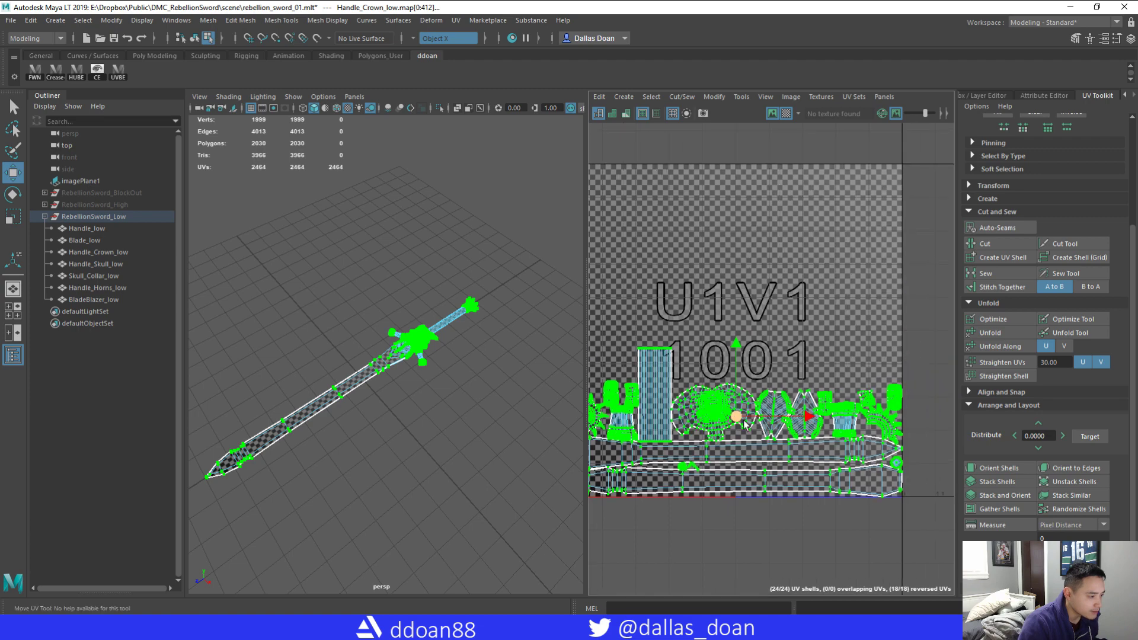
pyautogui.press('f')
pyautogui.scroll(5, 368, 438)
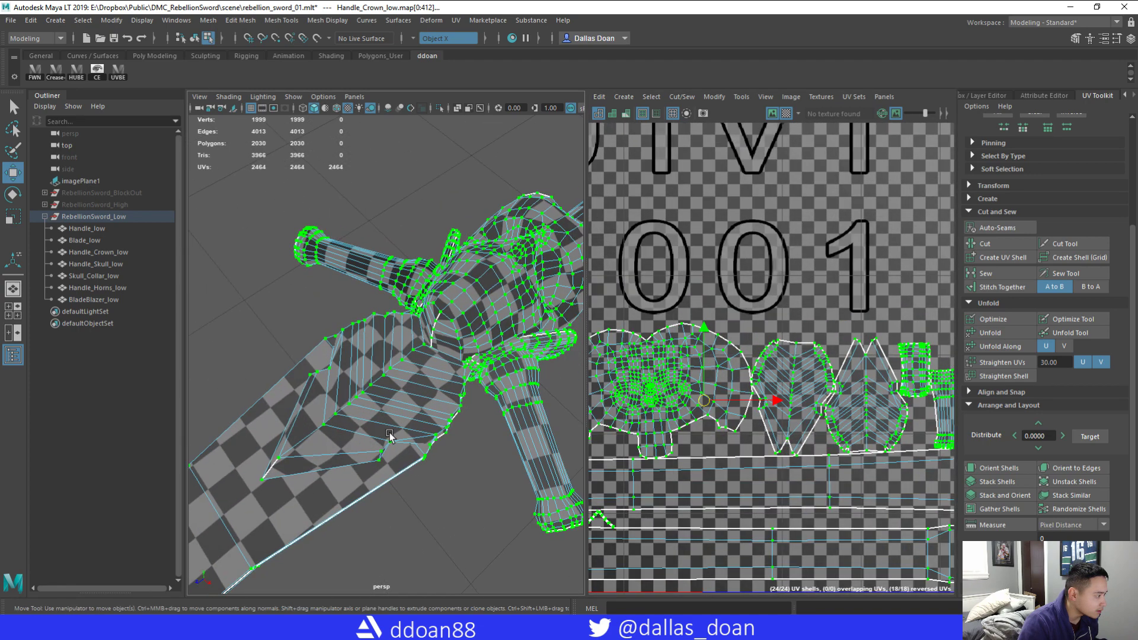
pyautogui.scroll(1, 367, 443)
pyautogui.scroll(-3, 368, 444)
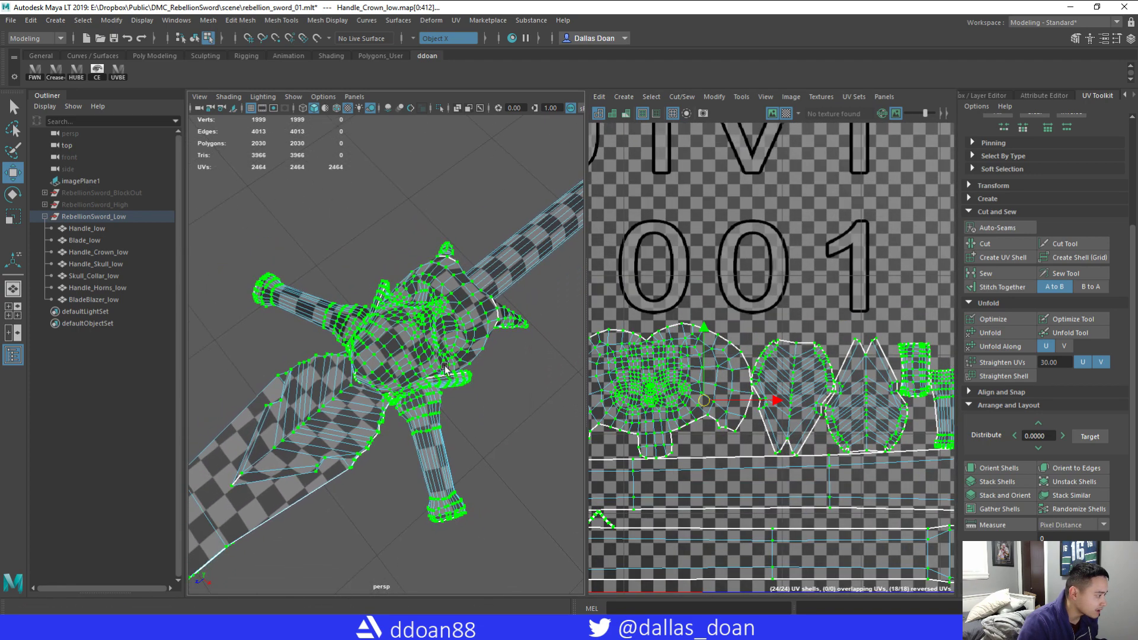
# - Select only the handle skull as an object so its UV shells show on their own
pyautogui.keyDown('alt'); pyautogui.moveTo(415, 356); pyautogui.dragTo(464, 366); pyautogui.keyUp('alt')
pyautogui.moveTo(465, 366); pyautogui.dragTo(429, 332, button='right')
pyautogui.scroll(2, 457, 379)
pyautogui.click(444, 348)
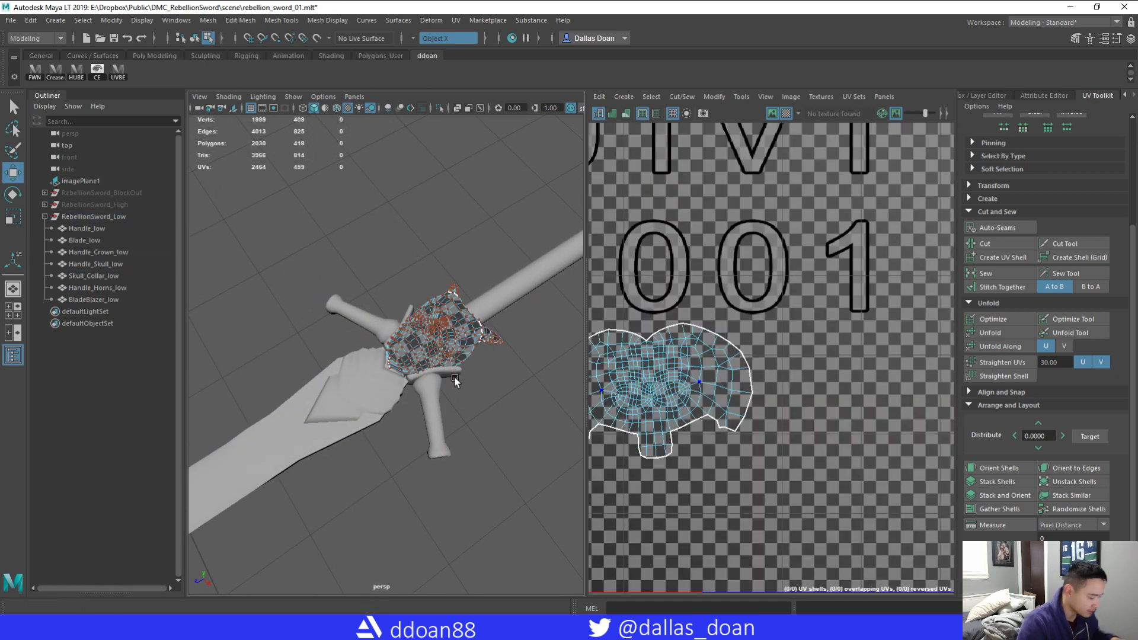
pyautogui.press('F8')
pyautogui.scroll(-2, 480, 413)
pyautogui.keyDown('alt'); pyautogui.moveTo(488, 414); pyautogui.dragTo(569, 397); pyautogui.keyUp('alt')
pyautogui.scroll(-4, 738, 387)
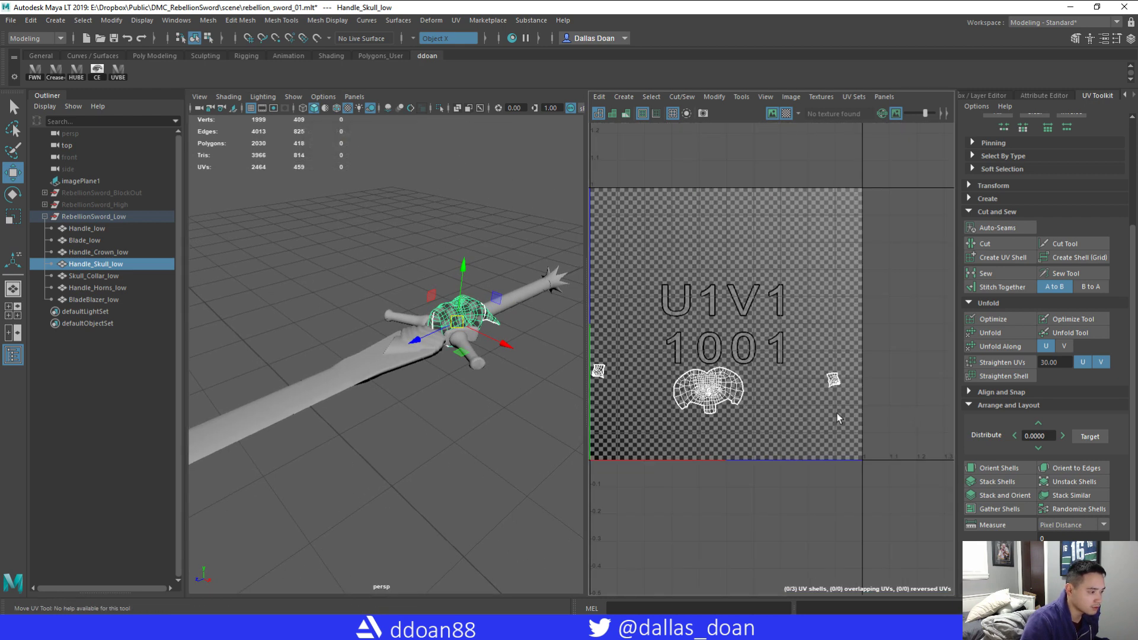
pyautogui.scroll(2, 812, 408)
pyautogui.moveTo(481, 386)
pyautogui.keyDown('alt'); pyautogui.mouseDown()
pyautogui.moveTo(409, 358)
pyautogui.moveTo(475, 368)
pyautogui.mouseUp(); pyautogui.keyUp('alt')
pyautogui.scroll(-2, 681, 385)
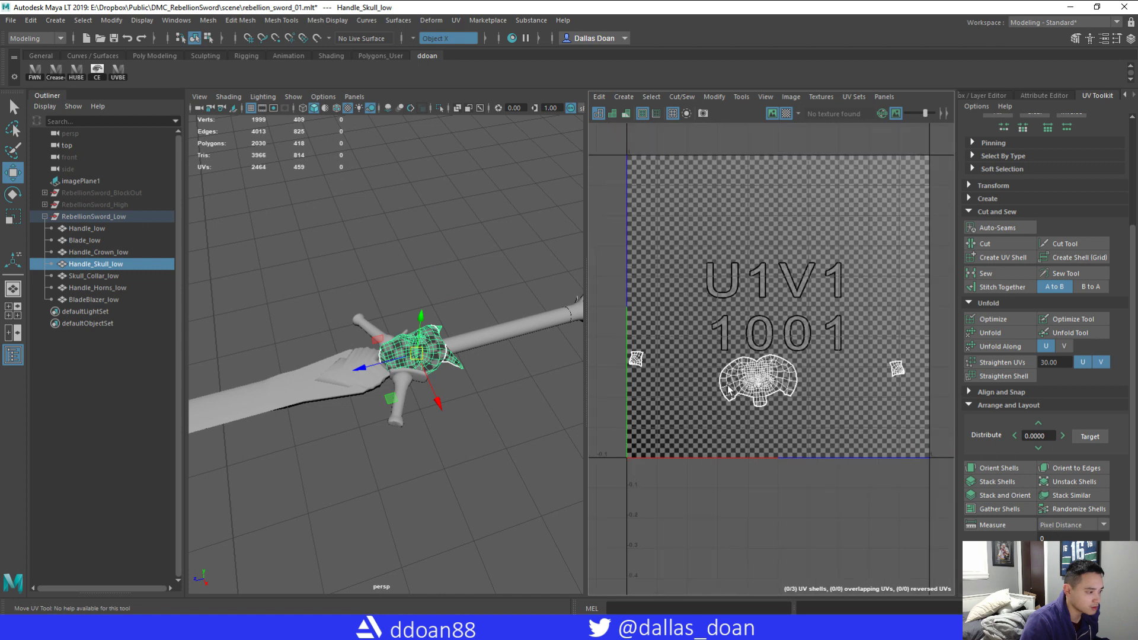
# - Select the UVs of all three handle skull shells and turn symmetry off
pyautogui.moveTo(725, 382); pyautogui.dragTo(687, 354, button='right')
pyautogui.click(744, 370)
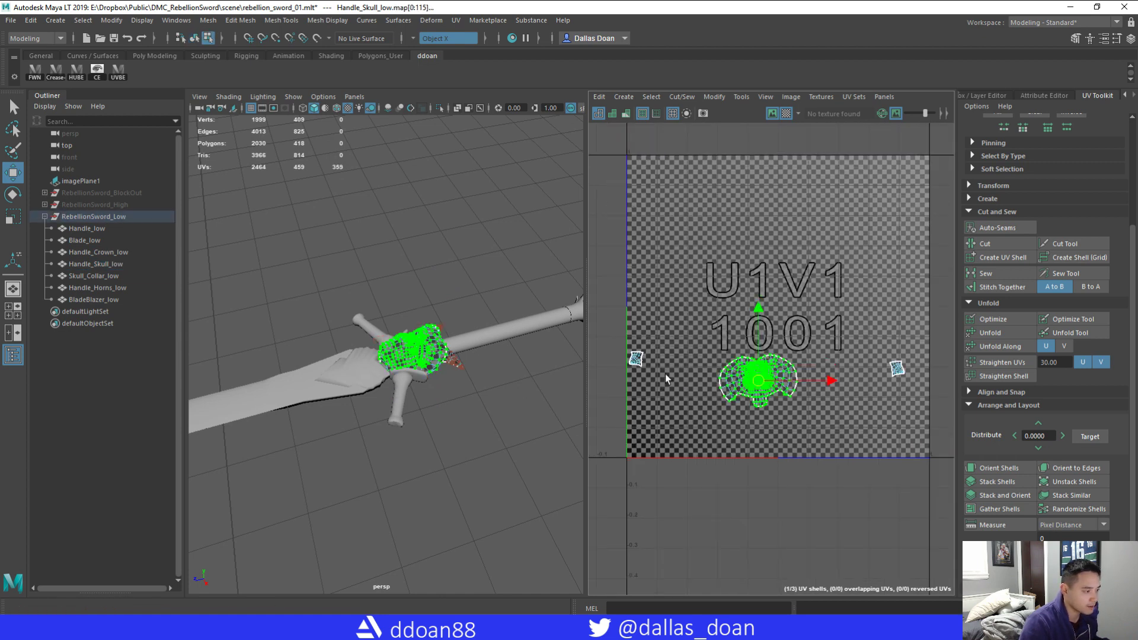
pyautogui.hotkey('shift', '.')
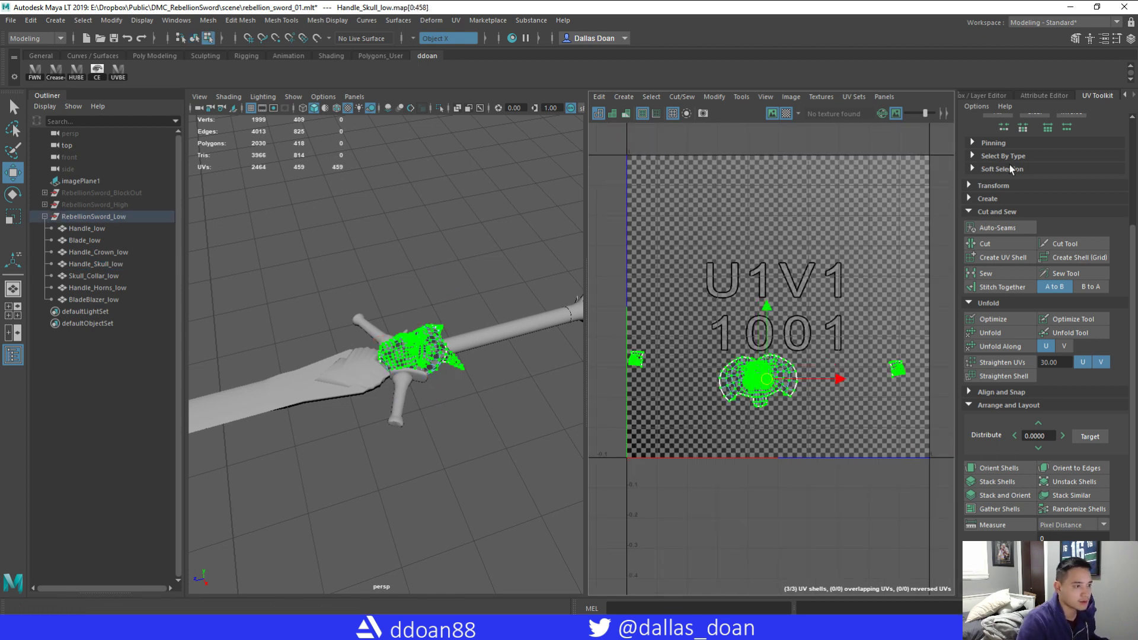
pyautogui.scroll(3, 1011, 169)
pyautogui.click(1012, 201)
pyautogui.click(1025, 207)
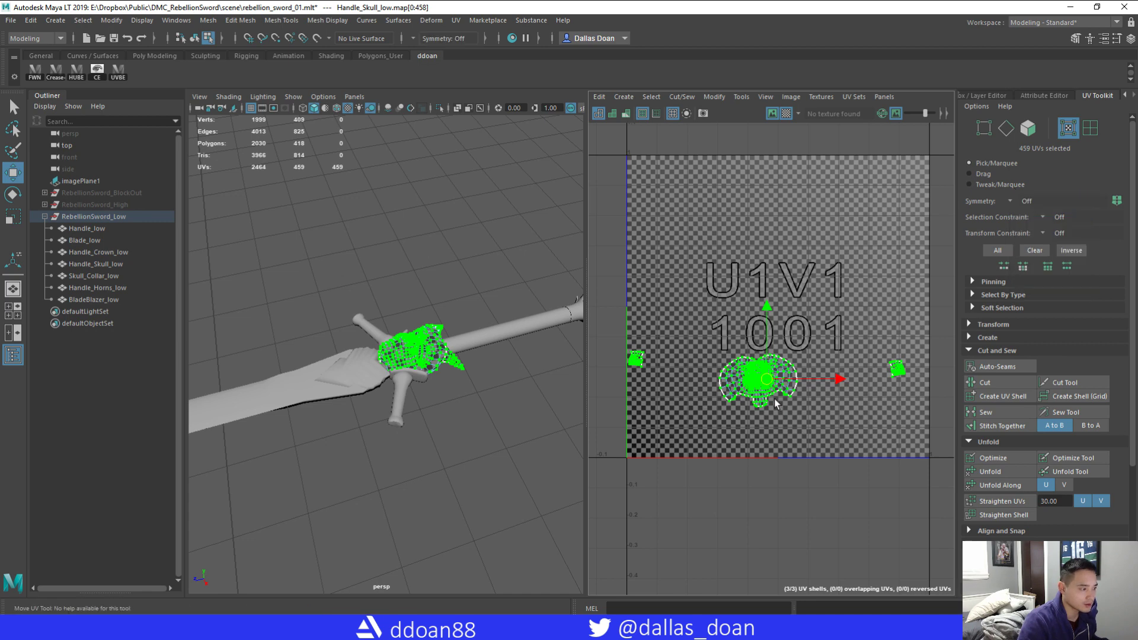
# - Reselect the handle skull's UVs from the full sword group and scale all three shells up uniformly
pyautogui.click(116, 218)
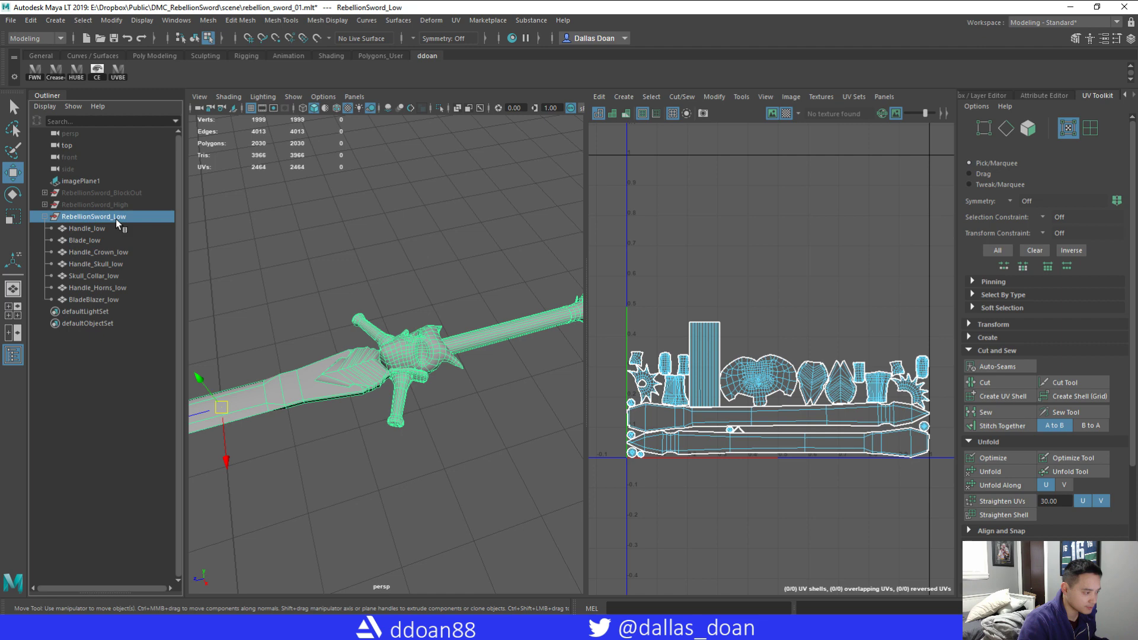
pyautogui.rightClick(438, 373)
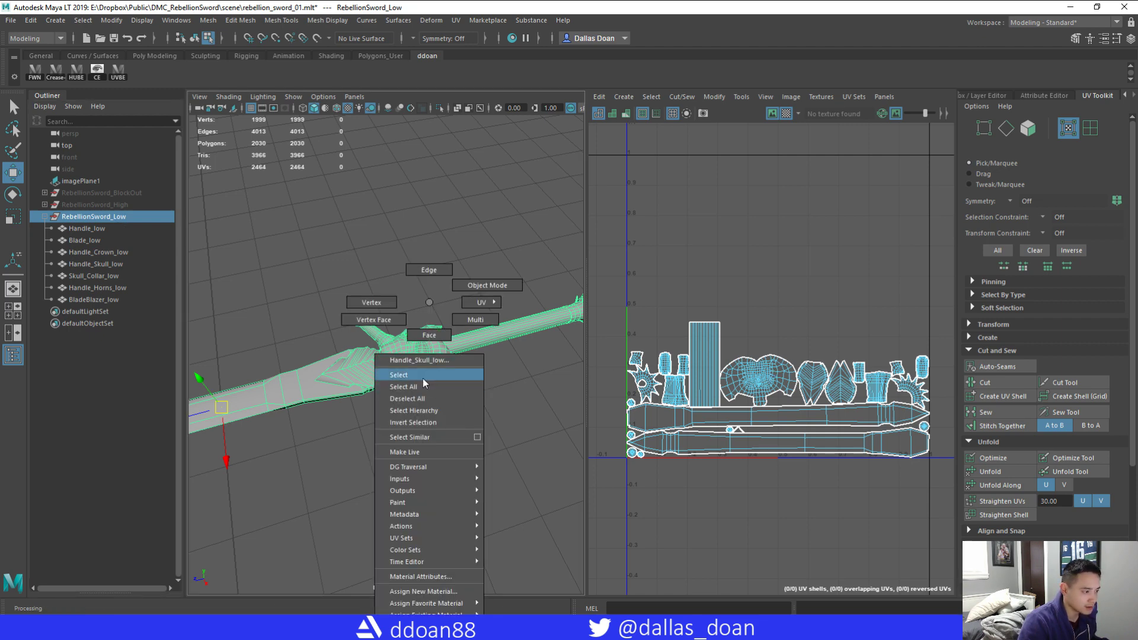
pyautogui.click(422, 375)
pyautogui.hotkey('ctrl', 'F12')
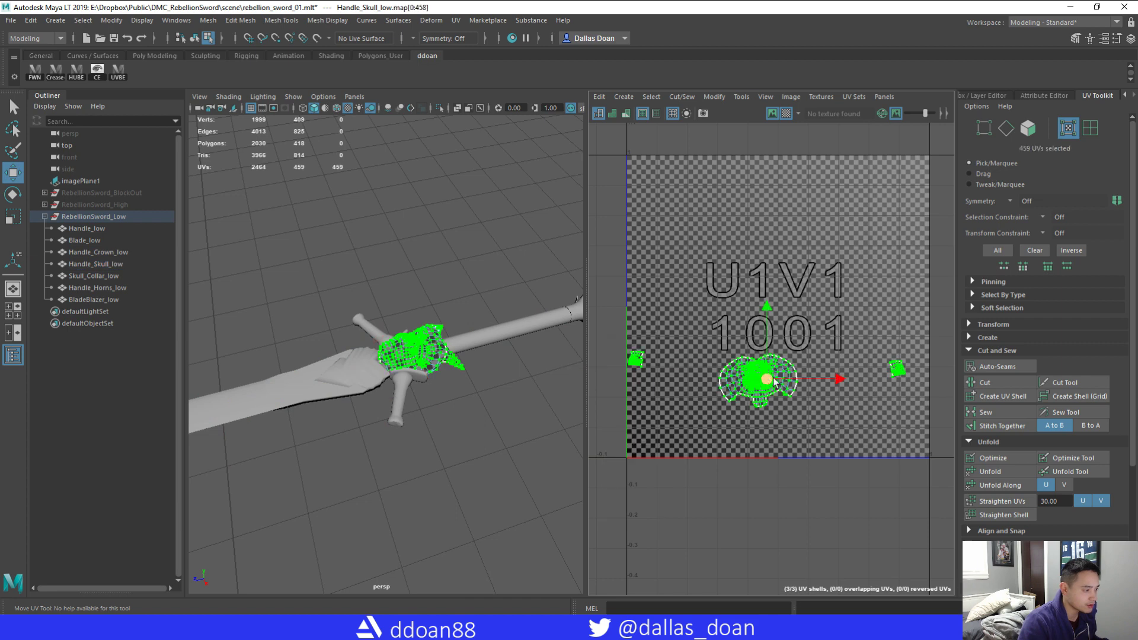
pyautogui.press('r')
pyautogui.moveTo(768, 382); pyautogui.dragTo(801, 403)
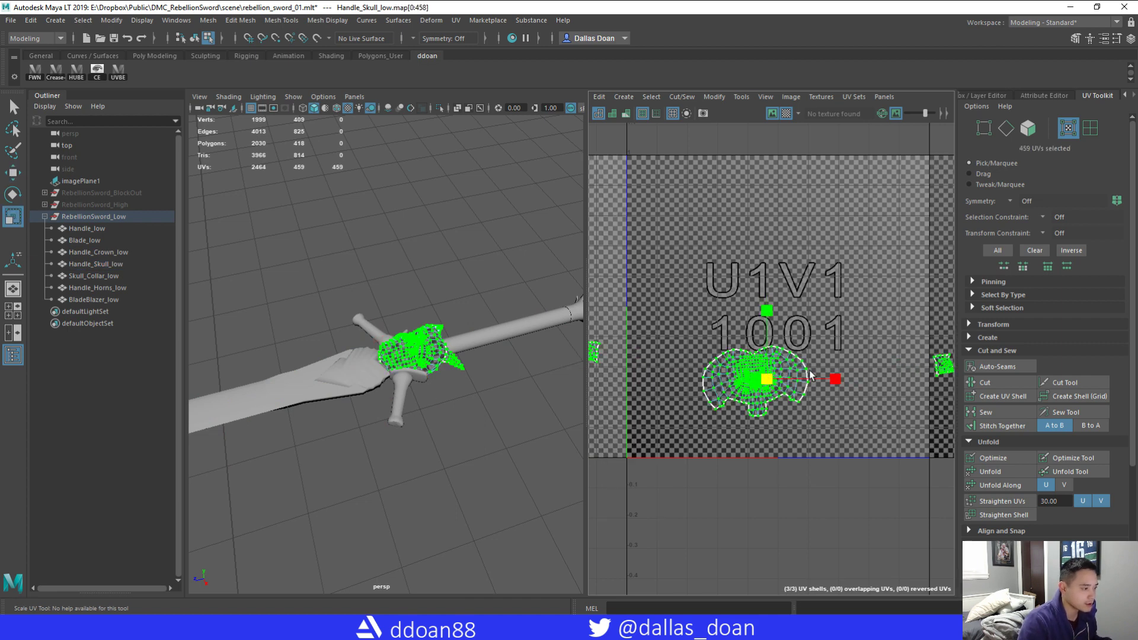
pyautogui.press('w')
pyautogui.hotkey('ctrl', '1')
# - Move the enlarged handle skull shells out of the packed layout into the U2V1 tile
pyautogui.scroll(-3, 772, 405)
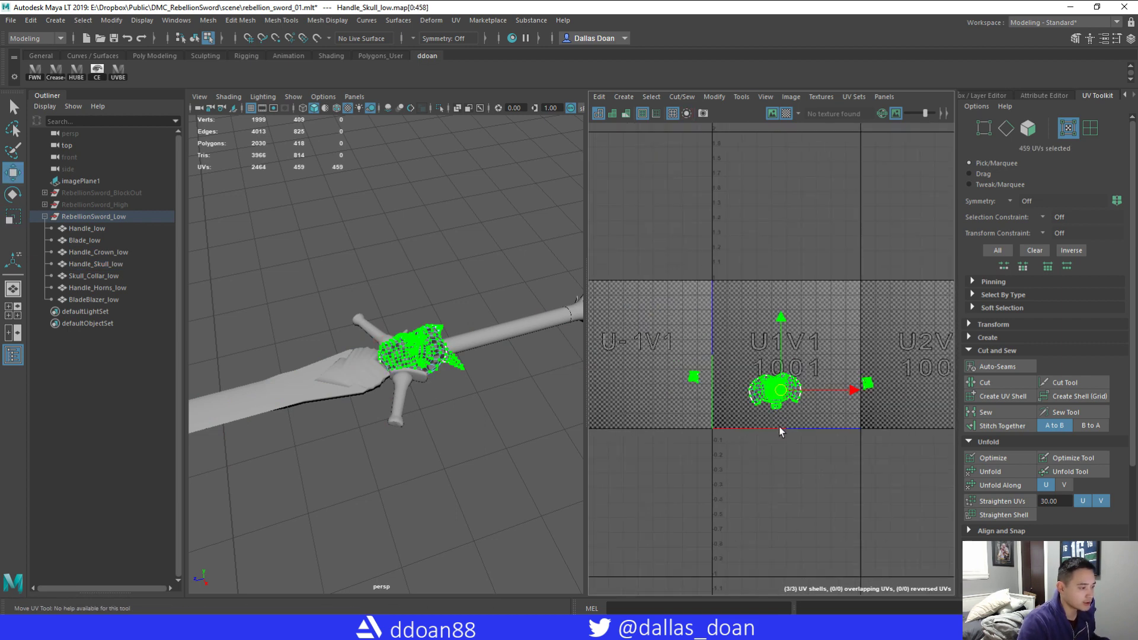
pyautogui.moveTo(783, 393)
pyautogui.keyDown('alt'); pyautogui.mouseDown(button='middle')
pyautogui.moveTo(918, 393)
pyautogui.moveTo(780, 399)
pyautogui.mouseUp(button='middle'); pyautogui.keyUp('alt')
pyautogui.moveTo(760, 391); pyautogui.dragTo(887, 394)
pyautogui.keyDown('alt'); pyautogui.moveTo(886, 393); pyautogui.dragTo(781, 392, button='middle'); pyautogui.keyUp('alt')
pyautogui.moveTo(774, 398); pyautogui.dragTo(826, 399)
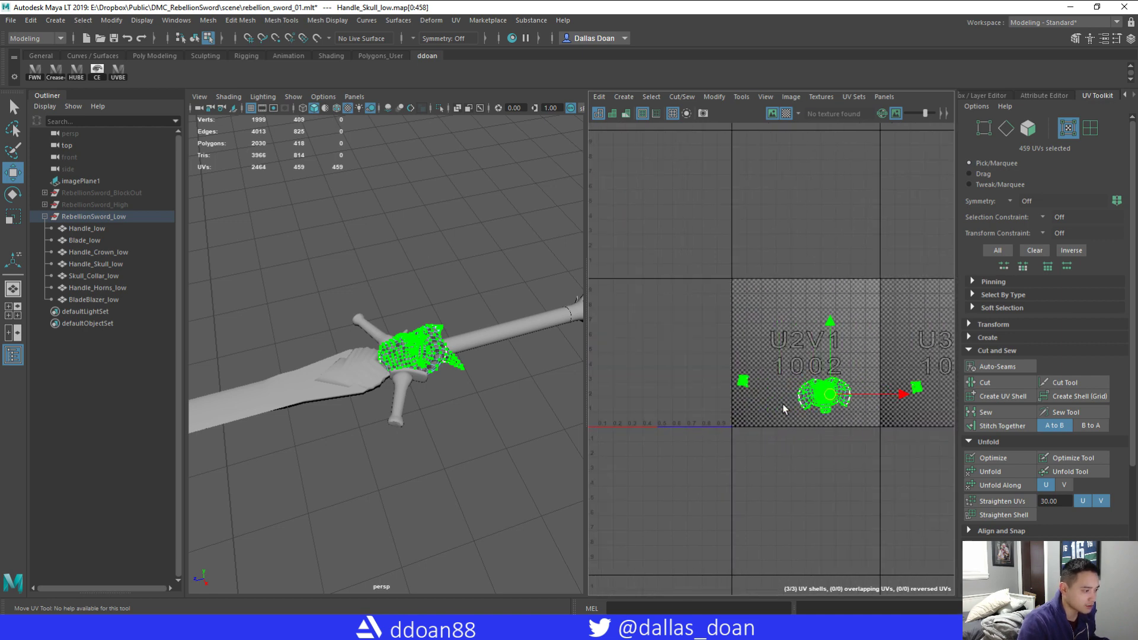
pyautogui.scroll(1, 783, 405)
pyautogui.click(639, 403)
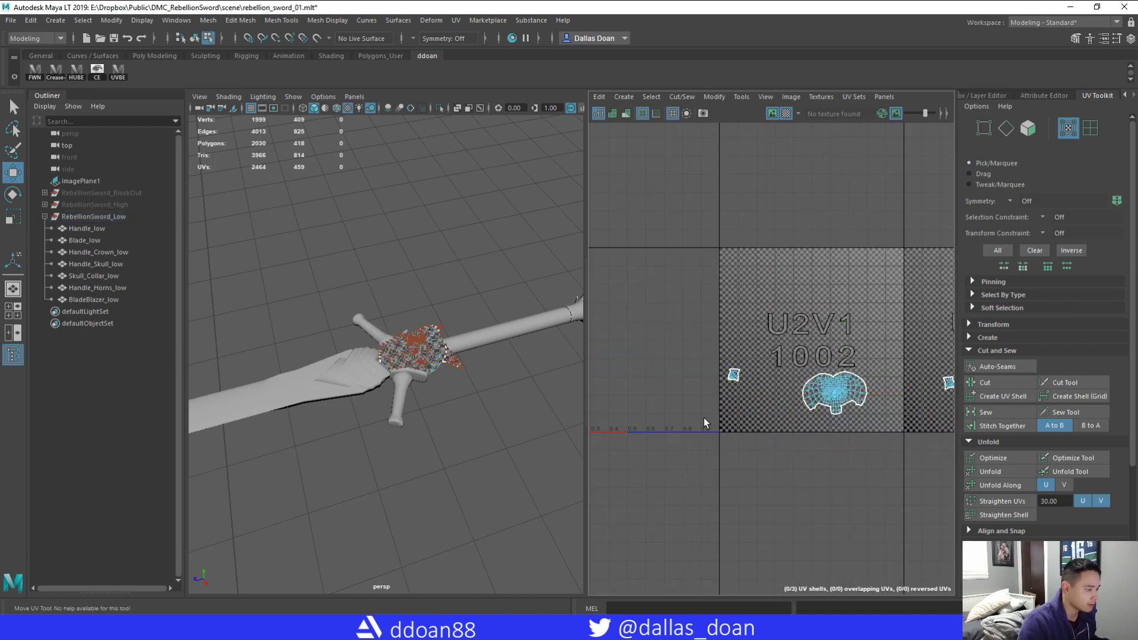
# - Place the two small skull shells just below the main skull shell and select all three shells' UVs
pyautogui.keyDown('alt'); pyautogui.moveTo(704, 422); pyautogui.dragTo(626, 422, button='middle'); pyautogui.keyUp('alt')
pyautogui.click(865, 392)
pyautogui.moveTo(865, 393); pyautogui.dragTo(784, 422)
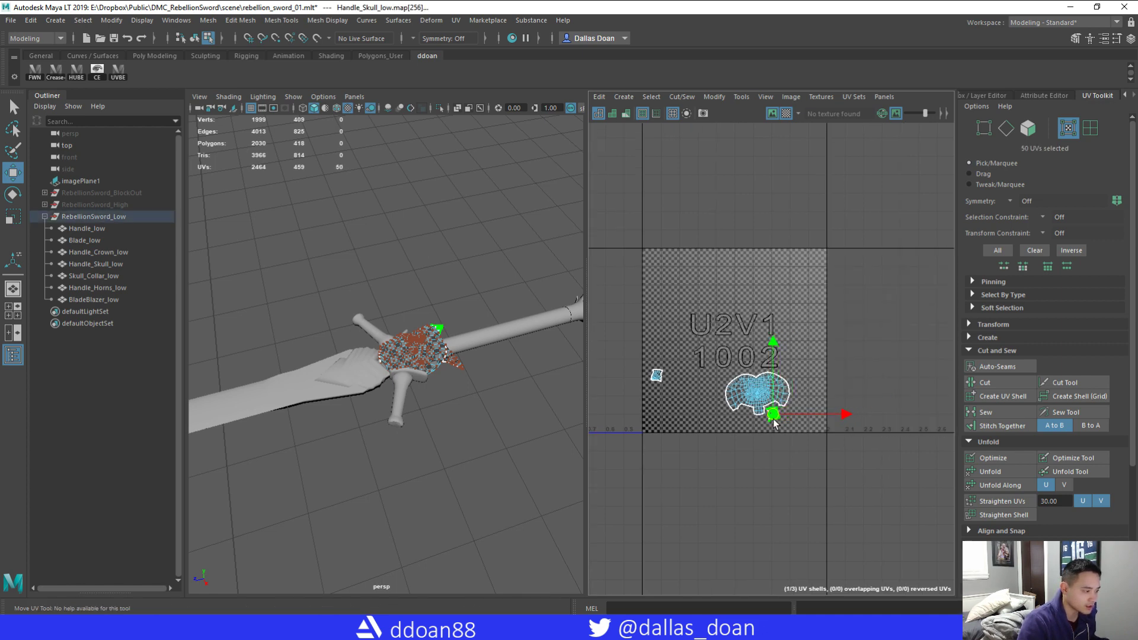
pyautogui.click(657, 375)
pyautogui.moveTo(657, 376); pyautogui.dragTo(733, 424)
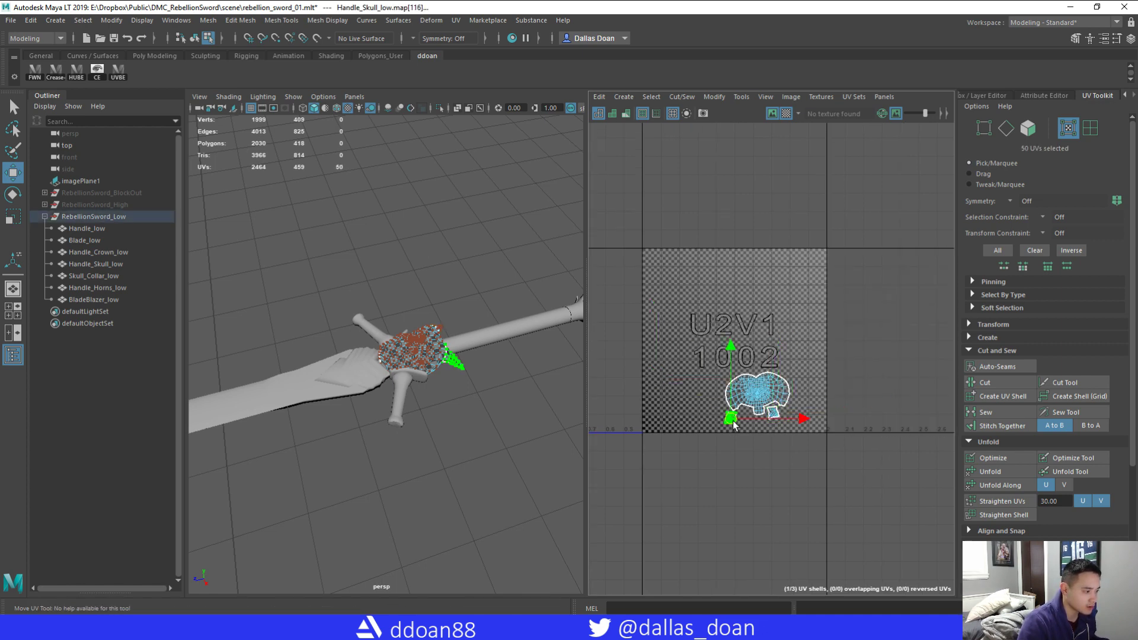
pyautogui.moveTo(680, 358); pyautogui.dragTo(807, 440)
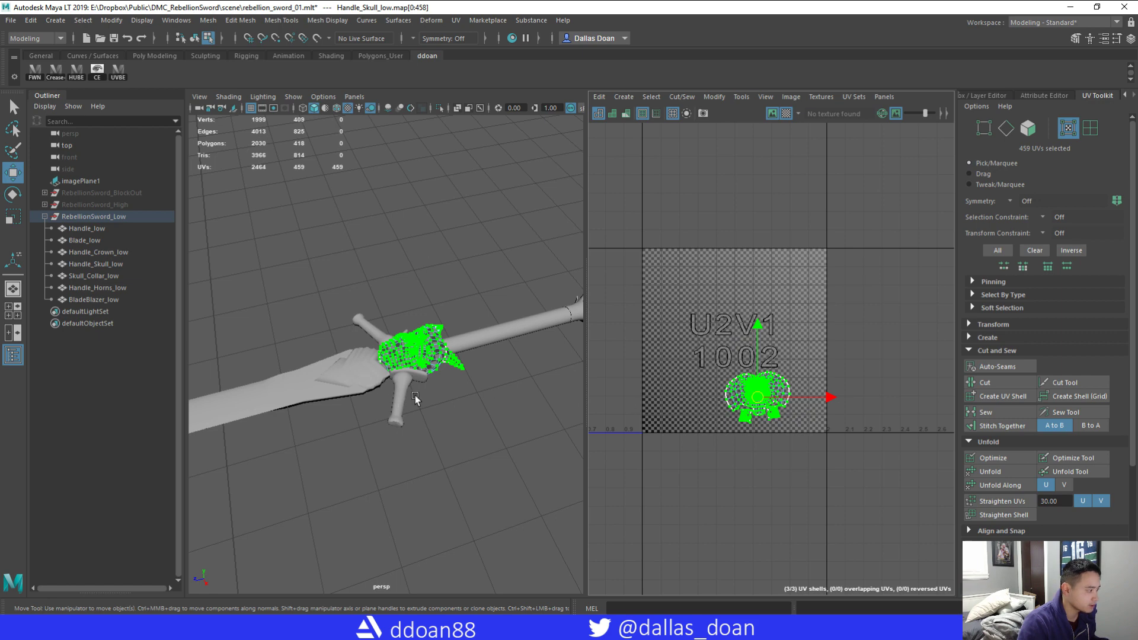
# - Return to object selection and select all seven sword parts to show their UVs together across both tiles
pyautogui.keyDown('alt'); pyautogui.moveTo(415, 396); pyautogui.dragTo(433, 383); pyautogui.keyUp('alt')
pyautogui.press('F8')
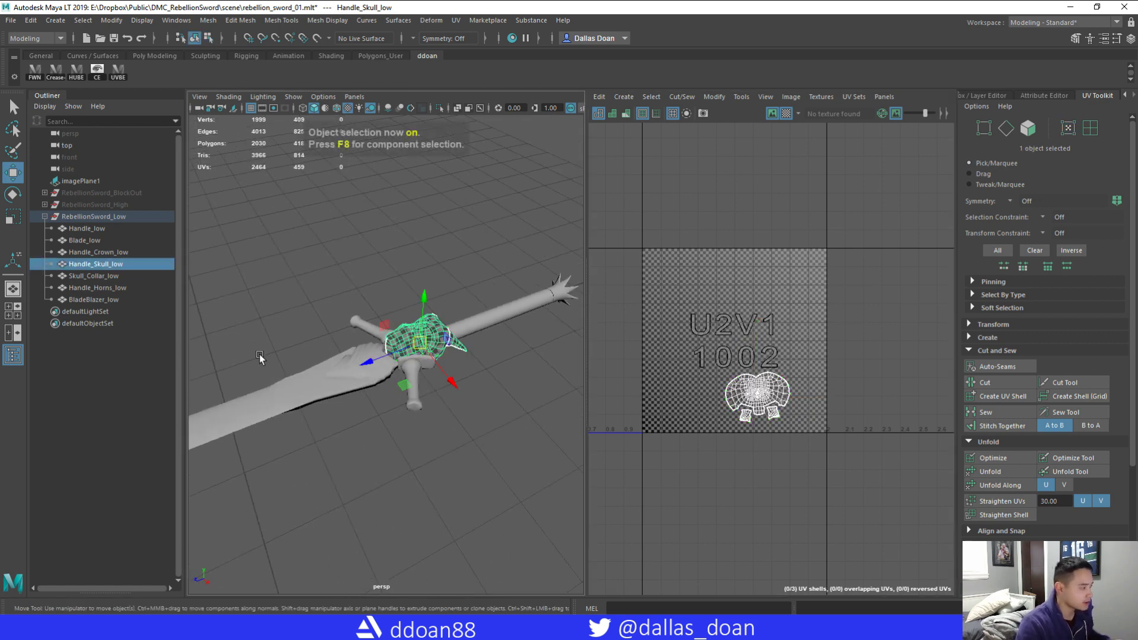
pyautogui.keyDown('alt'); pyautogui.moveTo(391, 361); pyautogui.dragTo(455, 362); pyautogui.keyUp('alt')
pyautogui.keyDown('alt'); pyautogui.moveTo(456, 362); pyautogui.dragTo(412, 366, button='right'); pyautogui.keyUp('alt')
pyautogui.keyDown('alt'); pyautogui.moveTo(412, 366); pyautogui.dragTo(480, 367, button='middle'); pyautogui.keyUp('alt')
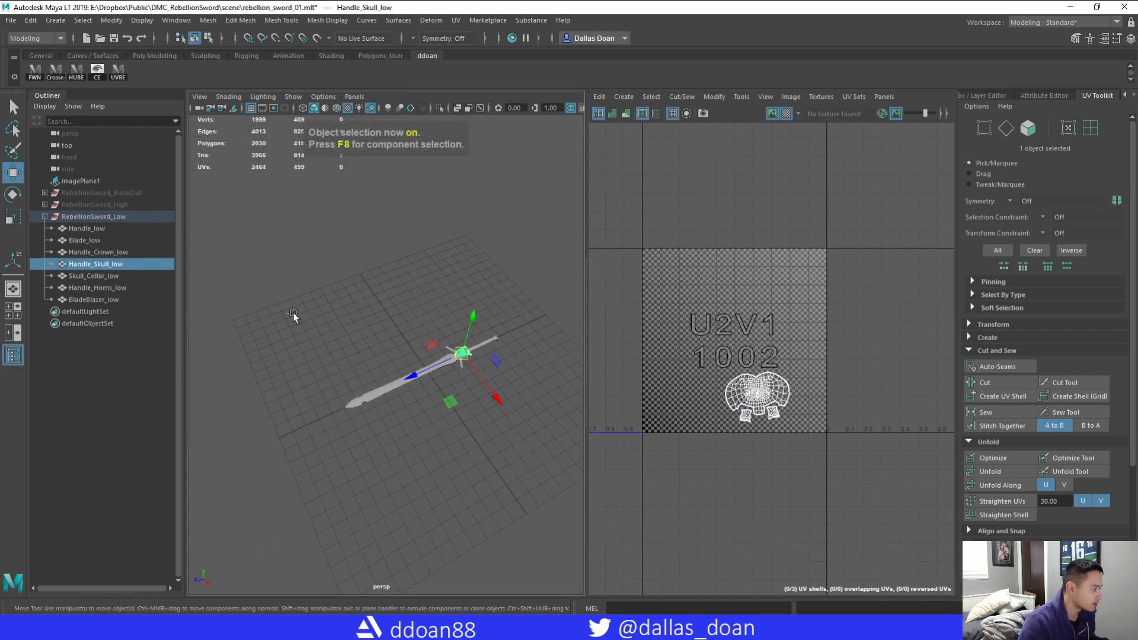
pyautogui.moveTo(291, 313); pyautogui.dragTo(547, 473)
pyautogui.scroll(4, 692, 422)
pyautogui.keyDown('alt'); pyautogui.moveTo(694, 423); pyautogui.dragTo(813, 385, button='middle'); pyautogui.keyUp('alt')
pyautogui.scroll(-2, 889, 403)
pyautogui.scroll(-2, 802, 392)
pyautogui.scroll(-2, 813, 386)
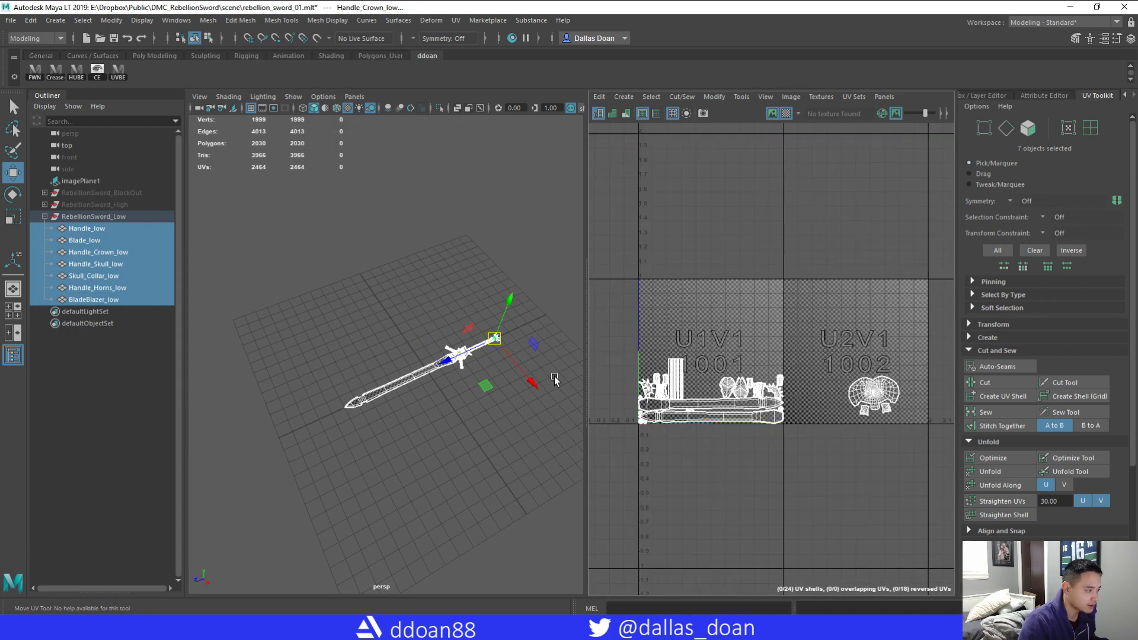
# - Move the main skull shell into the U1V1 tile, rotate it a quarter turn and fit it beside the handle strip
pyautogui.moveTo(854, 387); pyautogui.dragTo(883, 384, button='right')
pyautogui.doubleClick(883, 383)
pyautogui.moveTo(869, 392); pyautogui.dragTo(706, 379)
pyautogui.scroll(4, 708, 383)
pyautogui.keyDown('alt'); pyautogui.moveTo(719, 378); pyautogui.dragTo(788, 358, button='middle'); pyautogui.keyUp('alt')
pyautogui.press('e')
pyautogui.moveTo(806, 343); pyautogui.dragTo(710, 320)
pyautogui.press('w')
pyautogui.moveTo(758, 393); pyautogui.dragTo(731, 375)
# - Move the two small skull shells into the U1V1 tile and tuck them into the gaps along the main skull shell's edge
pyautogui.scroll(-4, 851, 375)
pyautogui.moveTo(897, 418); pyautogui.dragTo(672, 384)
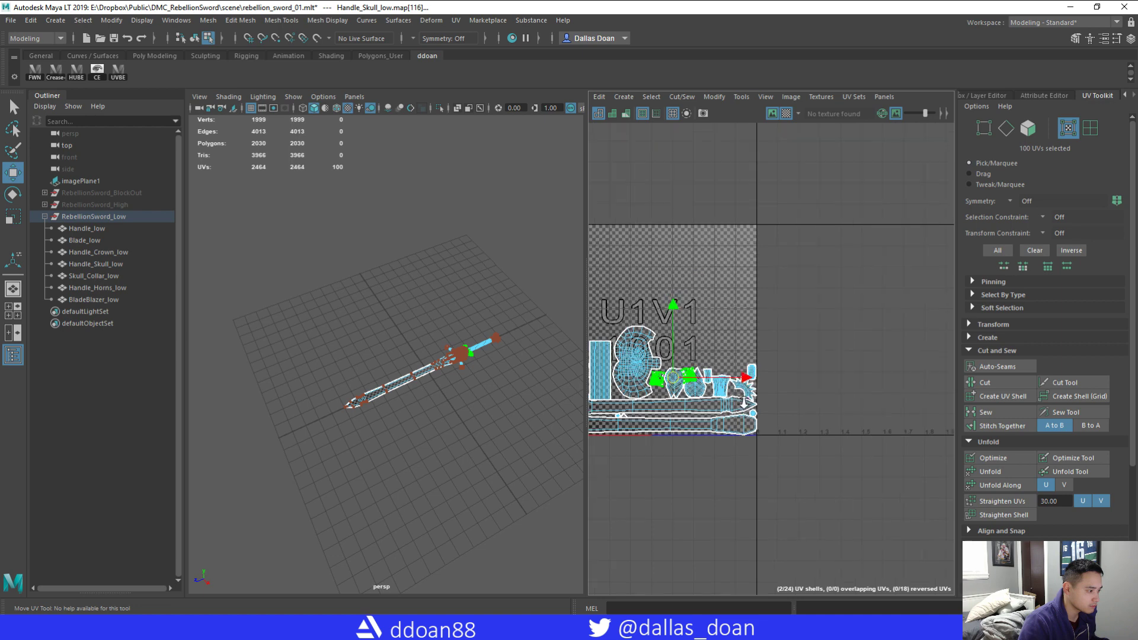
pyautogui.scroll(5, 721, 392)
pyautogui.click(803, 359)
pyautogui.moveTo(804, 363); pyautogui.dragTo(699, 277)
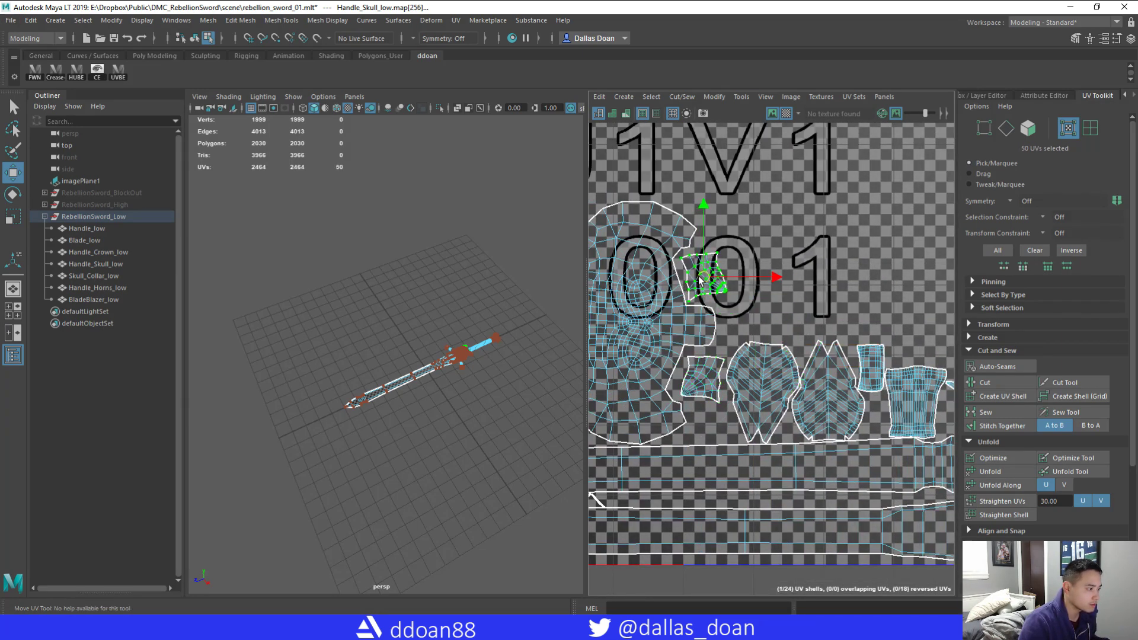
pyautogui.keyDown('alt'); pyautogui.moveTo(719, 356); pyautogui.dragTo(736, 347, button='middle'); pyautogui.keyUp('alt')
pyautogui.scroll(-4, 801, 396)
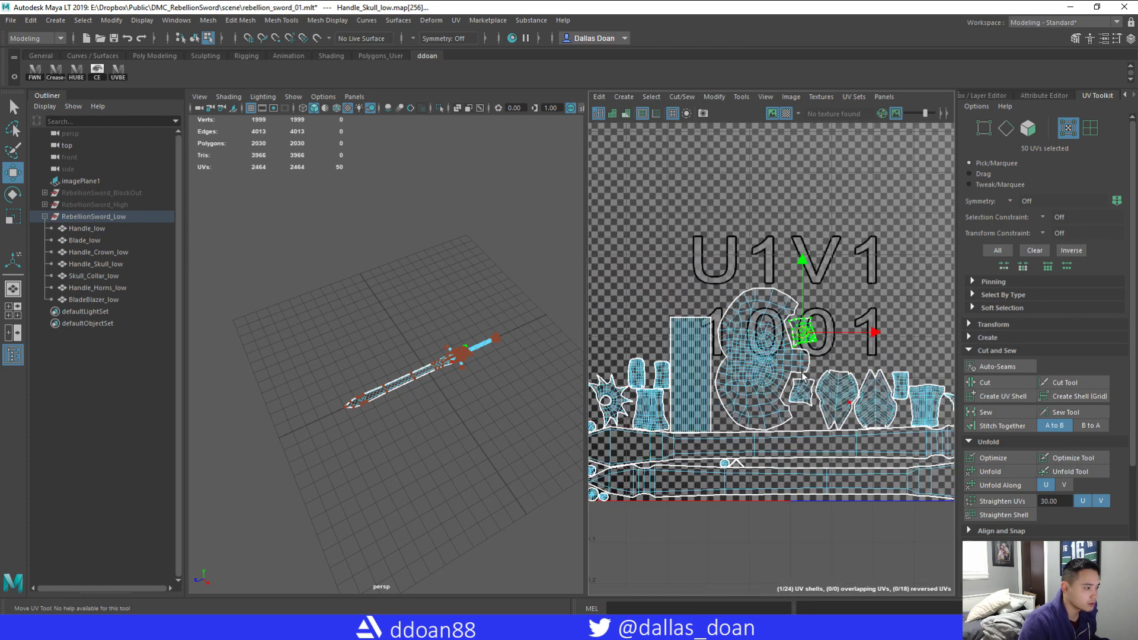
# - Select all three skull shells in the U1V1 tile and scale them up slightly
pyautogui.moveTo(804, 406); pyautogui.dragTo(804, 407)
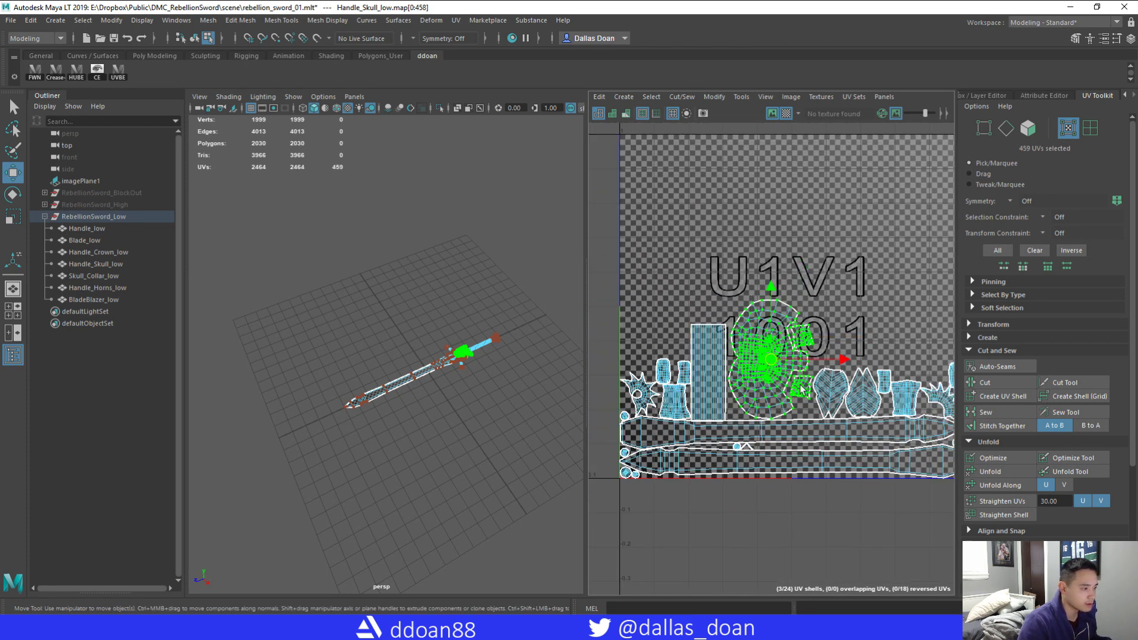
pyautogui.press('r')
pyautogui.moveTo(770, 360)
pyautogui.mouseDown()
pyautogui.moveTo(783, 363)
pyautogui.moveTo(773, 351)
pyautogui.mouseUp()
pyautogui.press('w')
# - Move the blade blazer shell nearest the skull up and away to clear the enlarged skull shells
pyautogui.keyDown('alt'); pyautogui.moveTo(885, 353); pyautogui.dragTo(835, 349, button='middle'); pyautogui.keyUp('alt')
pyautogui.click(793, 366)
pyautogui.click(782, 392)
pyautogui.moveTo(781, 394); pyautogui.dragTo(794, 360)
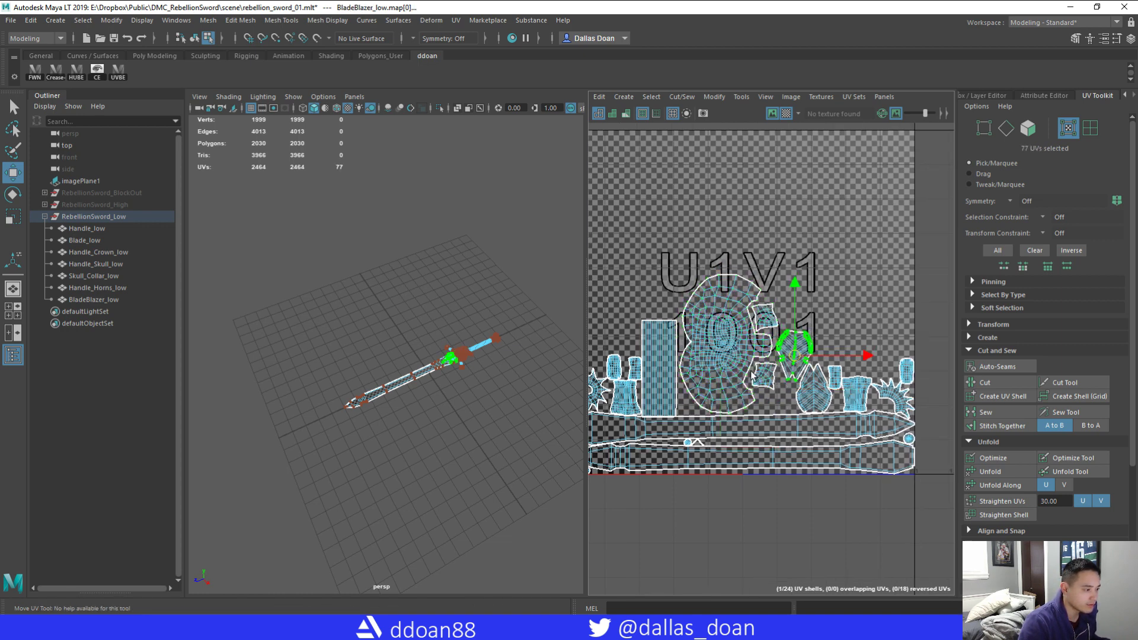
# - Compare the checker pattern density on the skull, blade blazer, handle and blade
pyautogui.keyDown('alt'); pyautogui.moveTo(630, 373); pyautogui.dragTo(768, 369, button='middle'); pyautogui.keyUp('alt')
pyautogui.keyDown('alt'); pyautogui.moveTo(353, 404); pyautogui.dragTo(451, 410, button='right'); pyautogui.keyUp('alt')
pyautogui.keyDown('alt'); pyautogui.moveTo(451, 410); pyautogui.dragTo(479, 447); pyautogui.keyUp('alt')
pyautogui.keyDown('alt'); pyautogui.moveTo(479, 447); pyautogui.dragTo(400, 455, button='right'); pyautogui.keyUp('alt')
pyautogui.scroll(-4, 684, 453)
pyautogui.scroll(2, 765, 455)
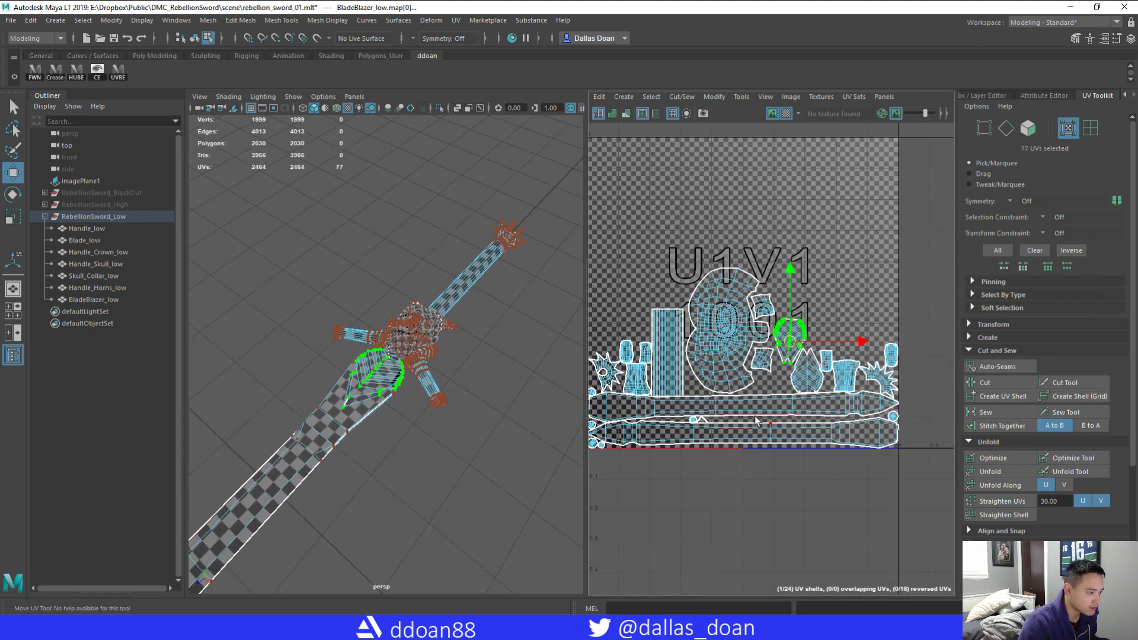
# - Examine the checker pattern around the guard and the gaps between the packed shells near the skull
pyautogui.keyDown('alt'); pyautogui.moveTo(447, 427); pyautogui.dragTo(401, 447); pyautogui.keyUp('alt')
pyautogui.keyDown('alt'); pyautogui.moveTo(402, 447); pyautogui.dragTo(462, 472, button='right'); pyautogui.keyUp('alt')
pyautogui.keyDown('alt'); pyautogui.moveTo(691, 428); pyautogui.dragTo(671, 446, button='middle'); pyautogui.keyUp('alt')
pyautogui.scroll(2, 773, 425)
pyautogui.keyDown('alt'); pyautogui.moveTo(802, 409); pyautogui.dragTo(718, 416, button='middle'); pyautogui.keyUp('alt')
pyautogui.keyDown('alt'); pyautogui.moveTo(798, 408); pyautogui.dragTo(679, 403, button='right'); pyautogui.keyUp('alt')
pyautogui.keyDown('alt'); pyautogui.moveTo(679, 403); pyautogui.dragTo(785, 408, button='middle'); pyautogui.keyUp('alt')
# - Select the small shells beside the handle shell and try to nudge them closer to their neighbours
pyautogui.moveTo(642, 335); pyautogui.dragTo(748, 413)
pyautogui.keyDown('ctrl'); pyautogui.moveTo(746, 409); pyautogui.dragTo(743, 400, button='right'); pyautogui.keyUp('ctrl')
pyautogui.moveTo(615, 336); pyautogui.dragTo(648, 370)
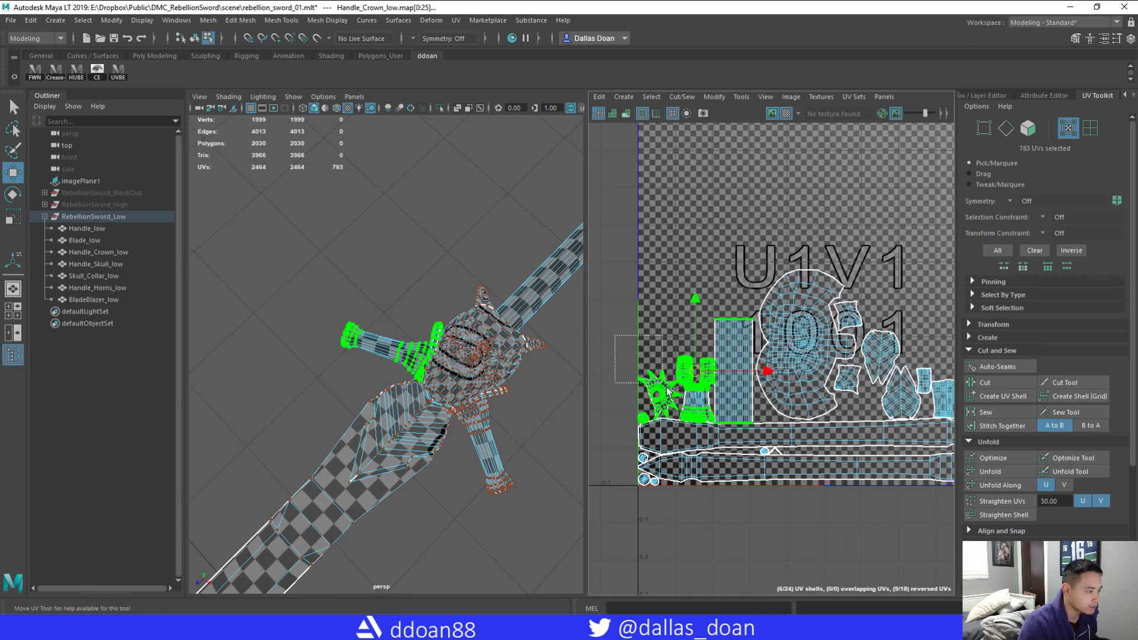
pyautogui.moveTo(700, 411); pyautogui.dragTo(710, 412)
pyautogui.keyDown('alt'); pyautogui.moveTo(850, 423); pyautogui.dragTo(743, 394, button='middle'); pyautogui.keyUp('alt')
pyautogui.scroll(3, 738, 392)
pyautogui.moveTo(763, 327); pyautogui.dragTo(764, 330)
pyautogui.keyDown('alt'); pyautogui.moveTo(763, 329); pyautogui.dragTo(848, 386, button='middle'); pyautogui.keyUp('alt')
pyautogui.scroll(-3, 817, 381)
pyautogui.scroll(3, 834, 440)
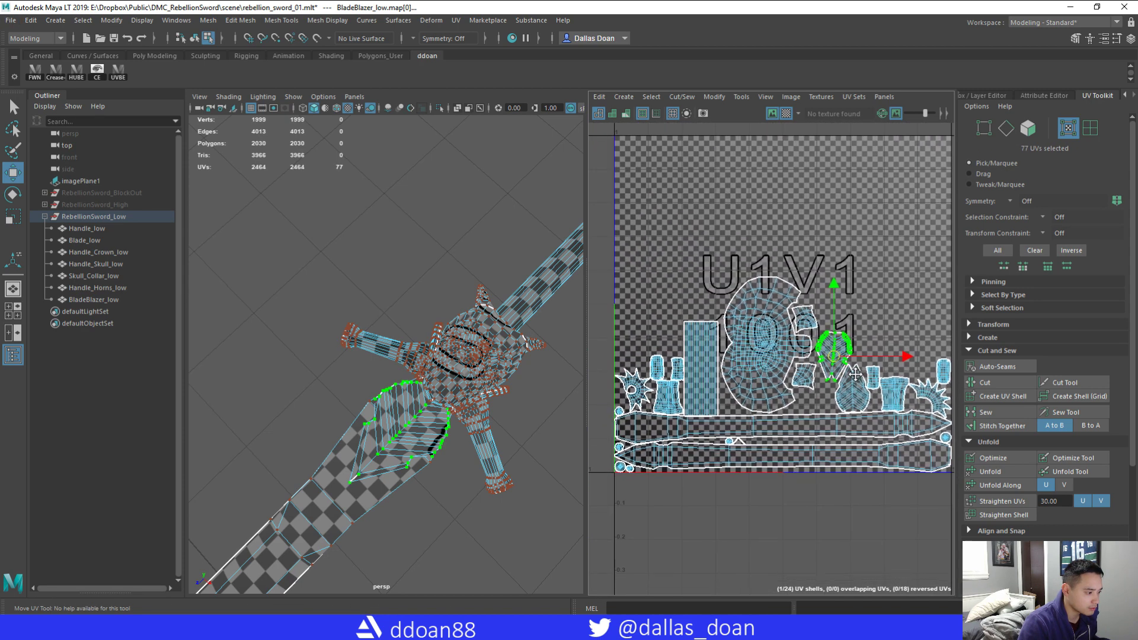
# - Select the faces of the two thin strip shells between the blade shells and locate them on the handle crown
pyautogui.keyDown('alt'); pyautogui.moveTo(697, 446); pyautogui.dragTo(814, 400, button='middle'); pyautogui.keyUp('alt')
pyautogui.scroll(3, 813, 400)
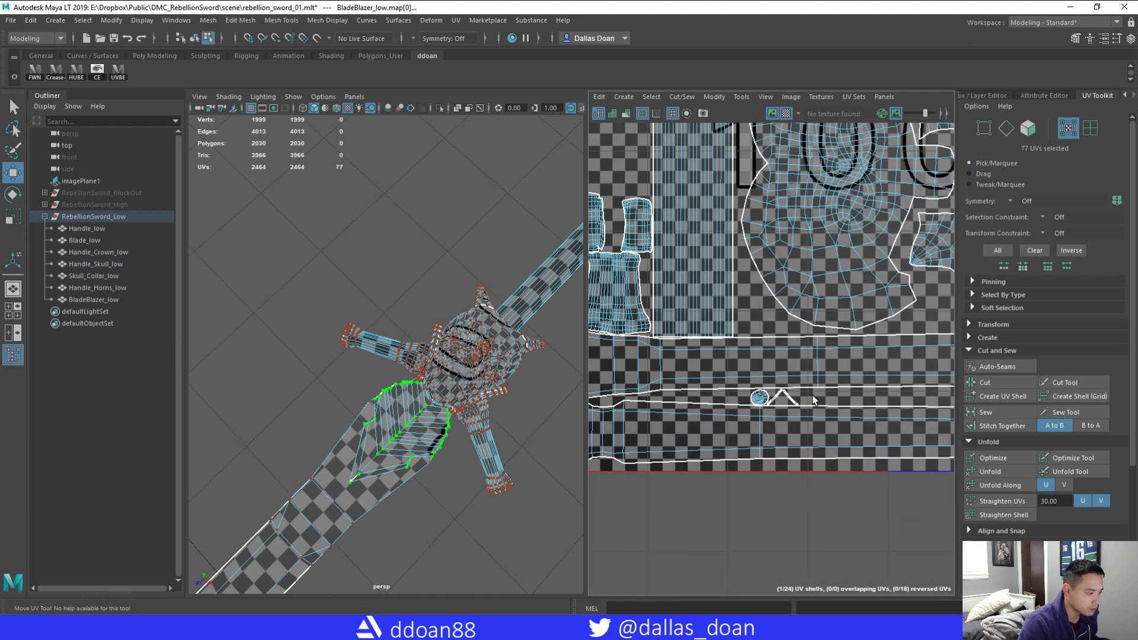
pyautogui.scroll(5, 751, 397)
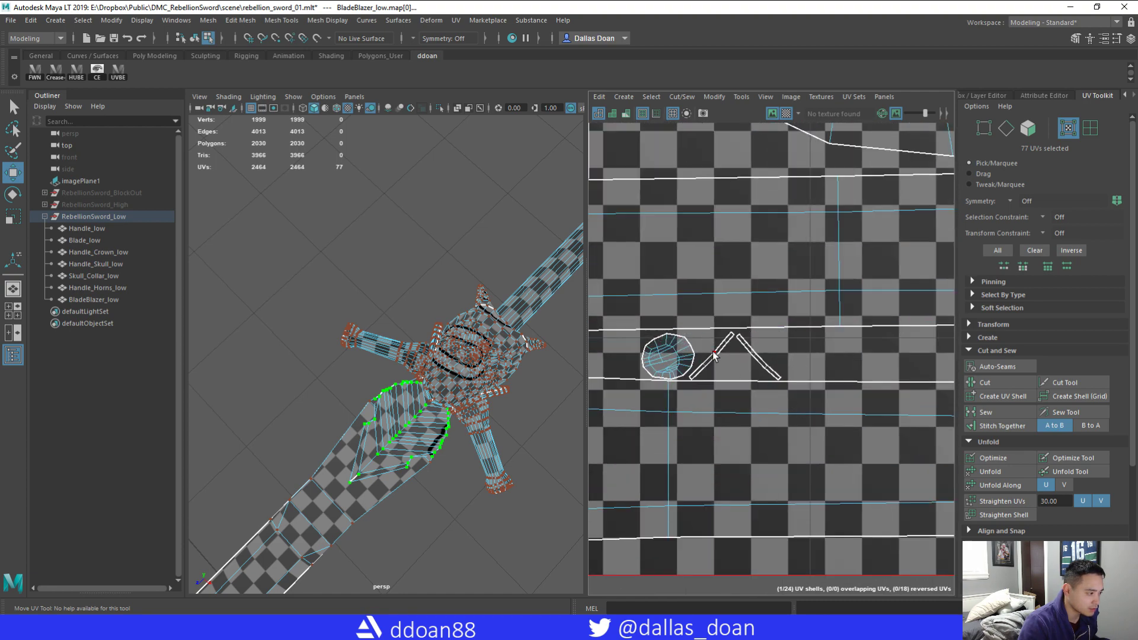
pyautogui.scroll(-4, 787, 377)
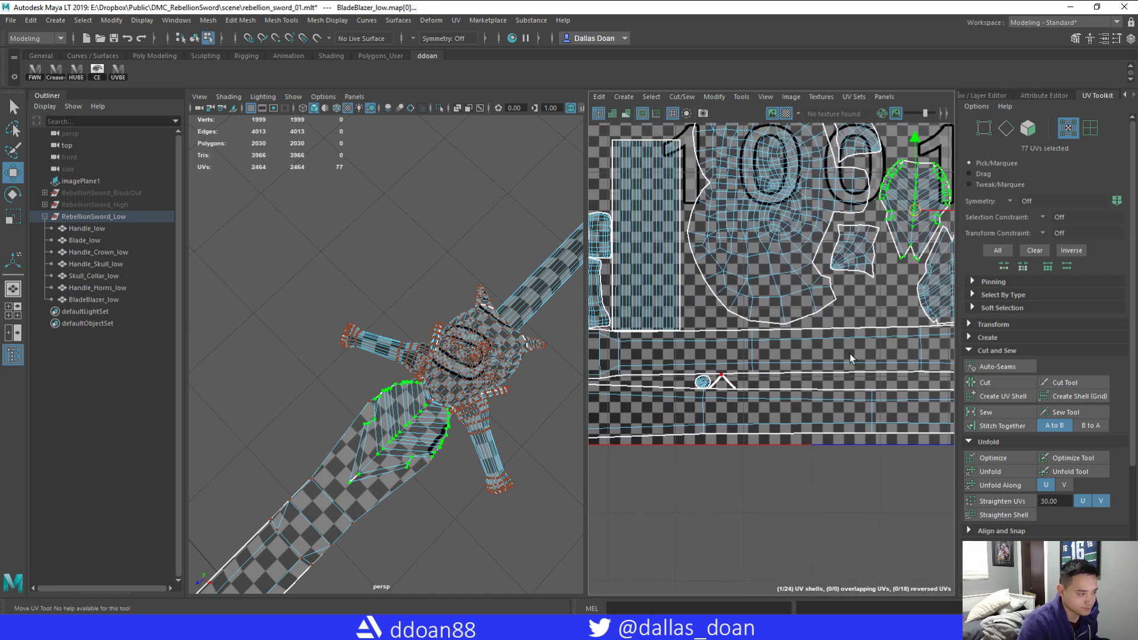
pyautogui.scroll(3, 717, 379)
pyautogui.moveTo(716, 374); pyautogui.dragTo(716, 390, button='right')
pyautogui.moveTo(731, 368); pyautogui.dragTo(693, 381)
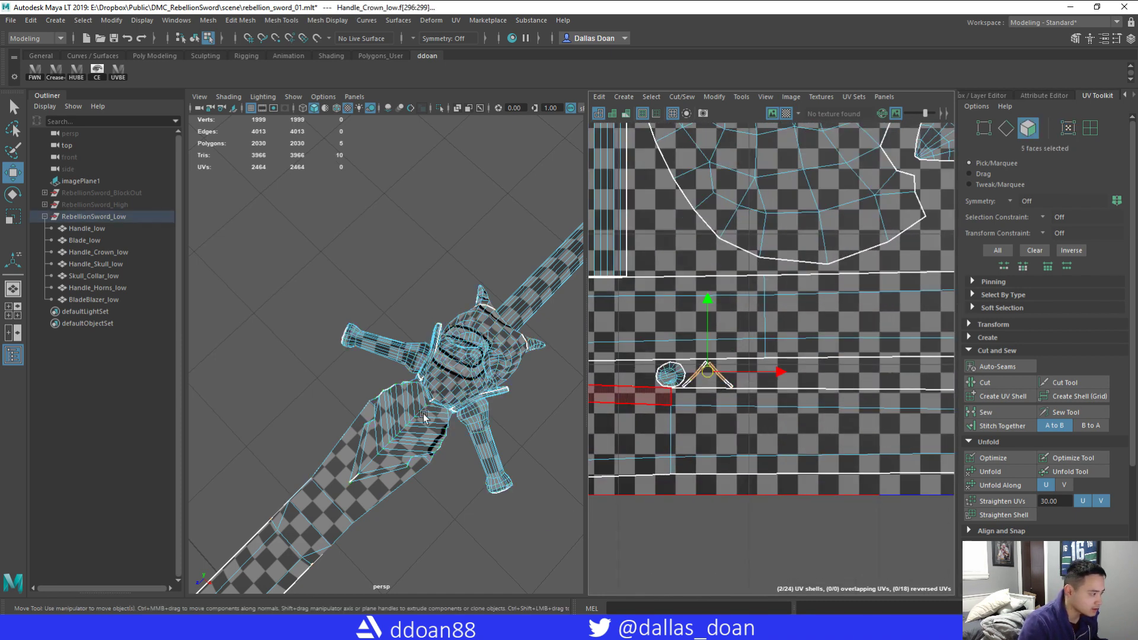
pyautogui.press('f')
pyautogui.scroll(-5, 444, 401)
pyautogui.keyDown('alt'); pyautogui.moveTo(445, 401); pyautogui.dragTo(683, 362); pyautogui.keyUp('alt')
pyautogui.scroll(4, 579, 406)
pyautogui.moveTo(439, 377)
pyautogui.keyDown('alt'); pyautogui.mouseDown()
pyautogui.moveTo(575, 353)
pyautogui.moveTo(437, 376)
pyautogui.moveTo(460, 369)
pyautogui.mouseUp(); pyautogui.keyUp('alt')
pyautogui.scroll(4, 469, 356)
# - Select the edges bordering the two thin strips on the handle crown and sew them to the adjoining crown shell
pyautogui.moveTo(499, 296); pyautogui.dragTo(501, 261, button='right')
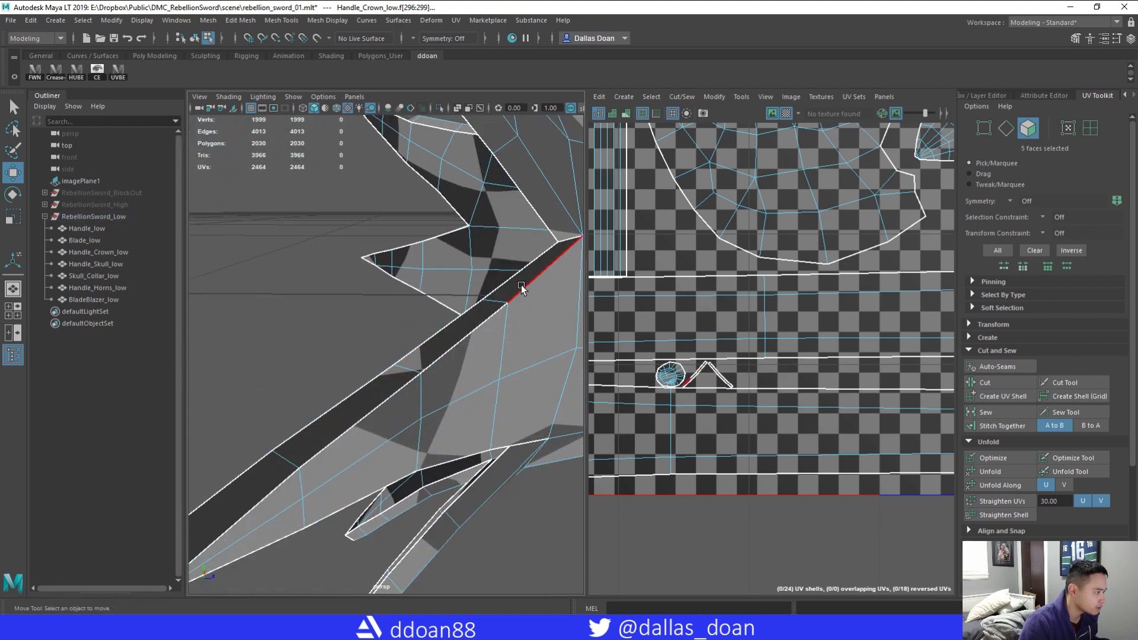
pyautogui.doubleClick(522, 288)
pyautogui.scroll(-6, 472, 394)
pyautogui.keyDown('alt'); pyautogui.moveTo(472, 396); pyautogui.dragTo(372, 384); pyautogui.keyUp('alt')
pyautogui.scroll(4, 403, 389)
pyautogui.keyDown('shift'); pyautogui.click(390, 386); pyautogui.keyUp('shift')
pyautogui.keyDown('shift'); pyautogui.click(366, 411); pyautogui.keyUp('shift')
pyautogui.keyDown('shift'); pyautogui.click(348, 375); pyautogui.keyUp('shift')
pyautogui.keyDown('shift'); pyautogui.click(386, 400); pyautogui.keyUp('shift')
pyautogui.keyDown('shift'); pyautogui.click(432, 433); pyautogui.keyUp('shift')
pyautogui.keyDown('shift'); pyautogui.click(479, 465); pyautogui.keyUp('shift')
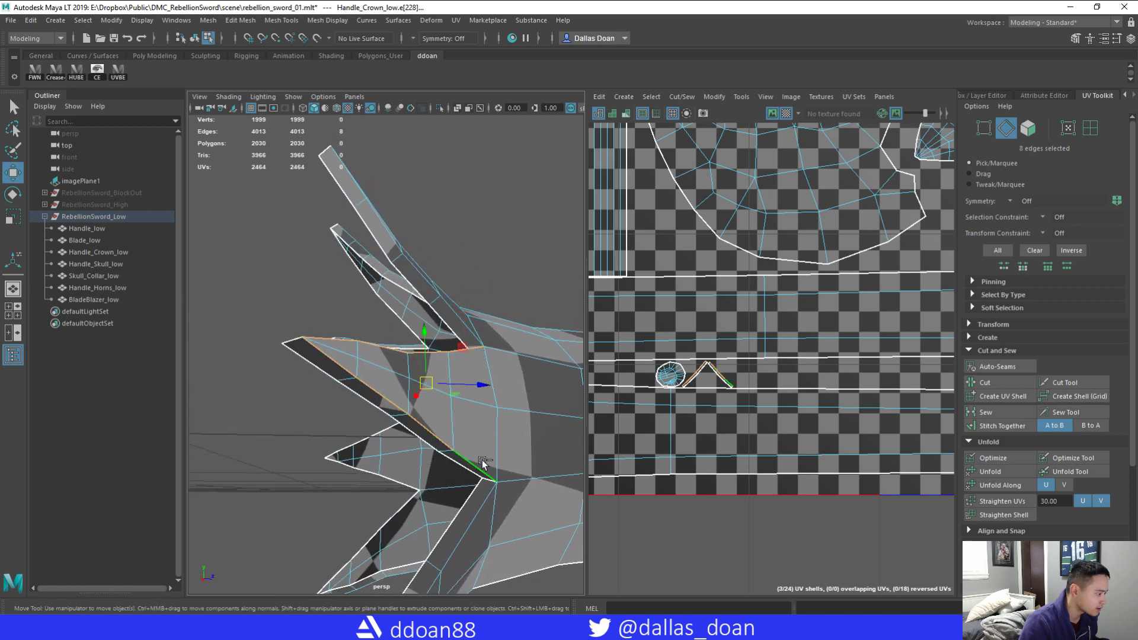
pyautogui.keyDown('shift'); pyautogui.moveTo(734, 349); pyautogui.dragTo(734, 314, button='right'); pyautogui.keyUp('shift')
pyautogui.scroll(-6, 474, 416)
pyautogui.keyDown('alt'); pyautogui.moveTo(460, 425); pyautogui.dragTo(445, 437); pyautogui.keyUp('alt')
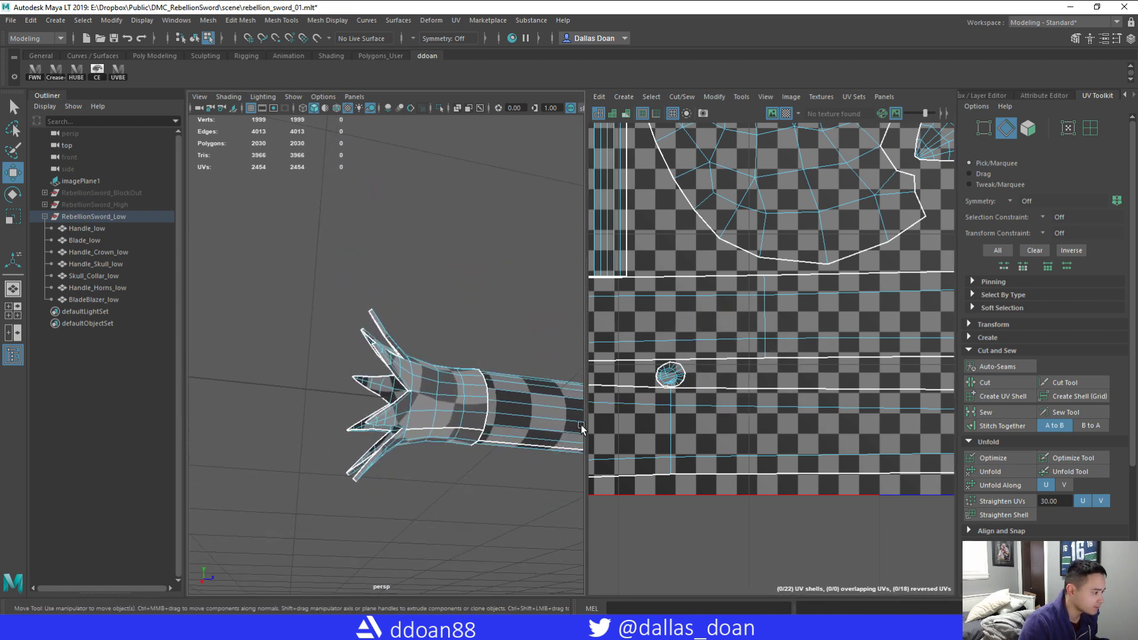
# - Select all UV shells and lay them out together in the U1V1 tile with the Preserve 3D Ratios pre-scaling
pyautogui.scroll(-9, 717, 416)
pyautogui.keyDown('alt'); pyautogui.moveTo(746, 410); pyautogui.dragTo(772, 399, button='middle'); pyautogui.keyUp('alt')
pyautogui.moveTo(680, 372); pyautogui.dragTo(711, 372, button='right')
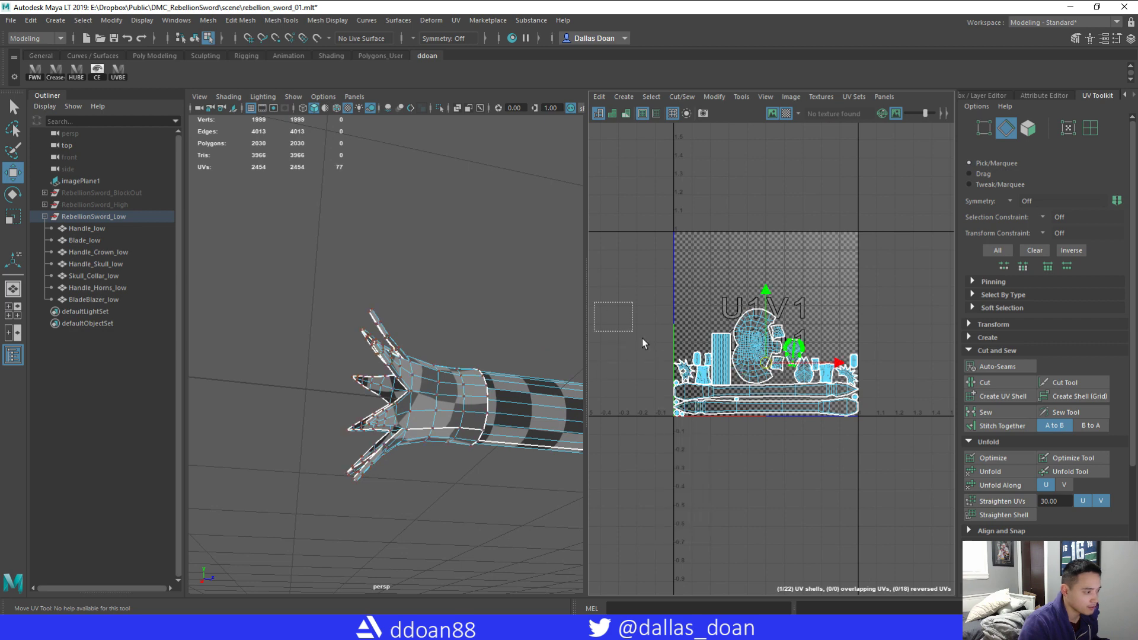
pyautogui.moveTo(600, 307); pyautogui.dragTo(868, 430)
pyautogui.scroll(-4, 998, 505)
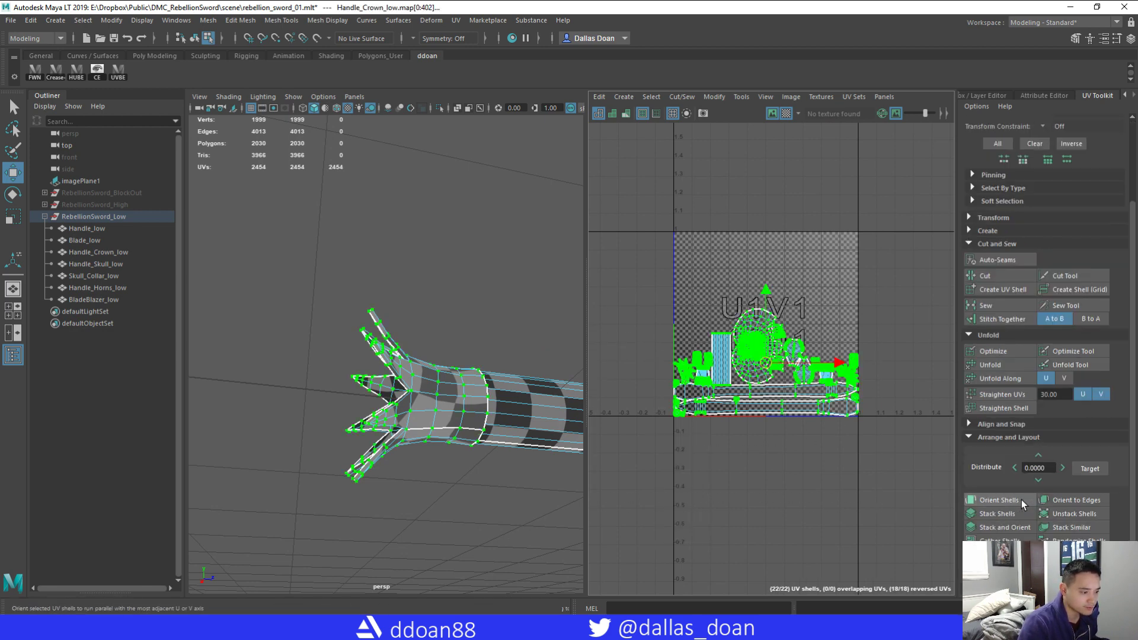
pyautogui.keyDown('shift'); pyautogui.click(1002, 553); pyautogui.keyUp('shift')
pyautogui.moveTo(490, 156); pyautogui.dragTo(371, 131)
pyautogui.click(329, 533)
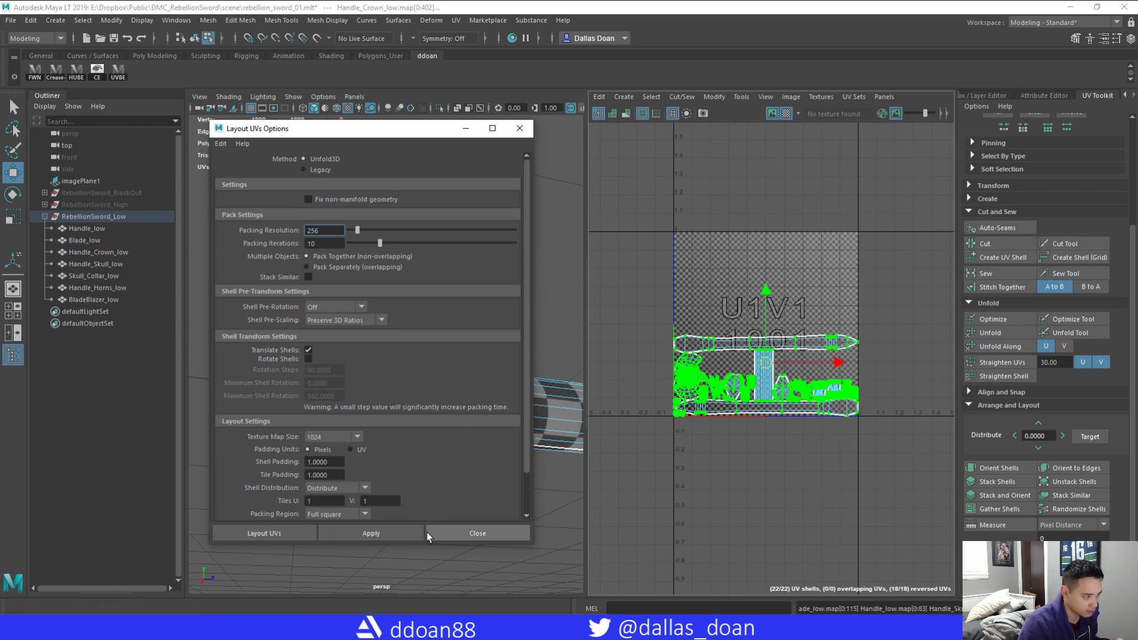
pyautogui.scroll(5, 773, 477)
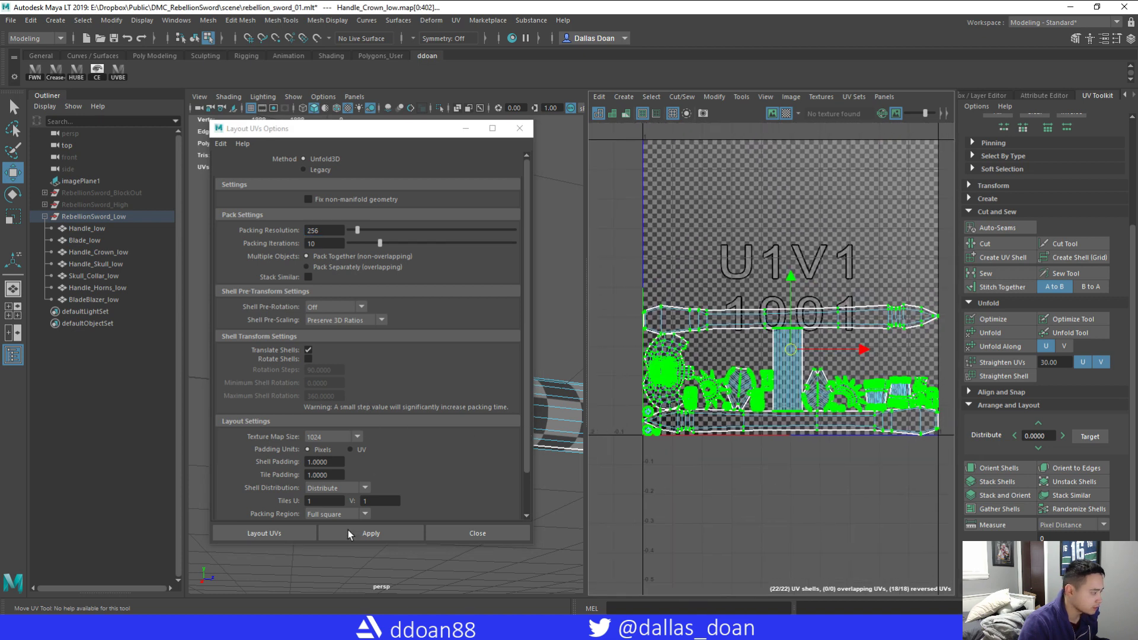
pyautogui.click(409, 533)
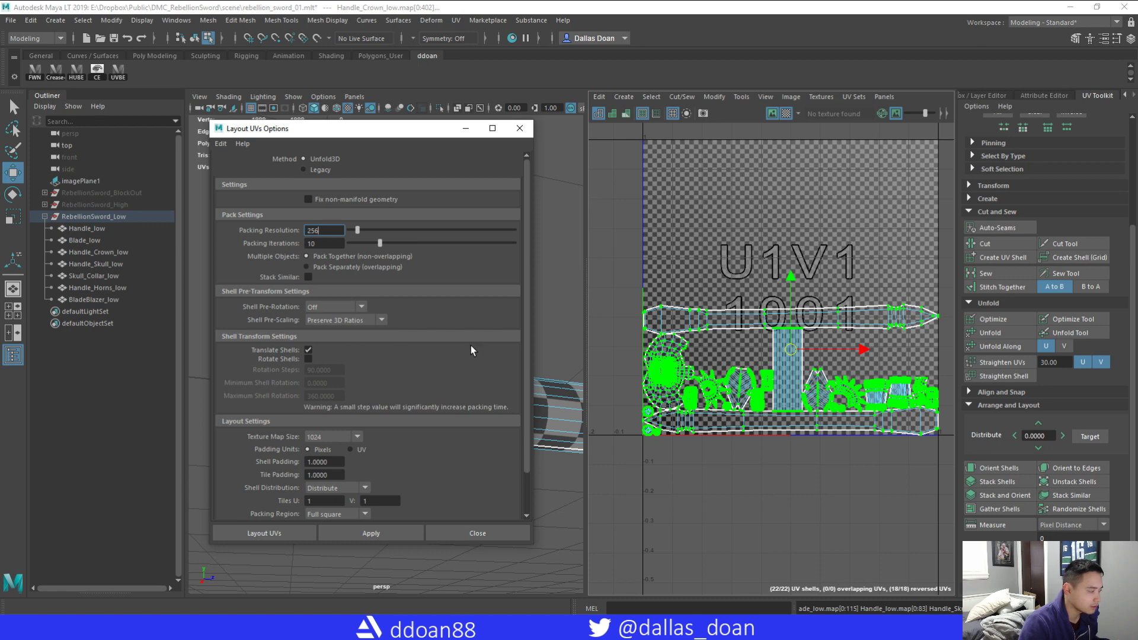
pyautogui.click(465, 528)
# - Set the layout's Shell Pre-Scaling to Off and lay out all the shells again
pyautogui.scroll(2, 726, 456)
pyautogui.scroll(-2, 741, 439)
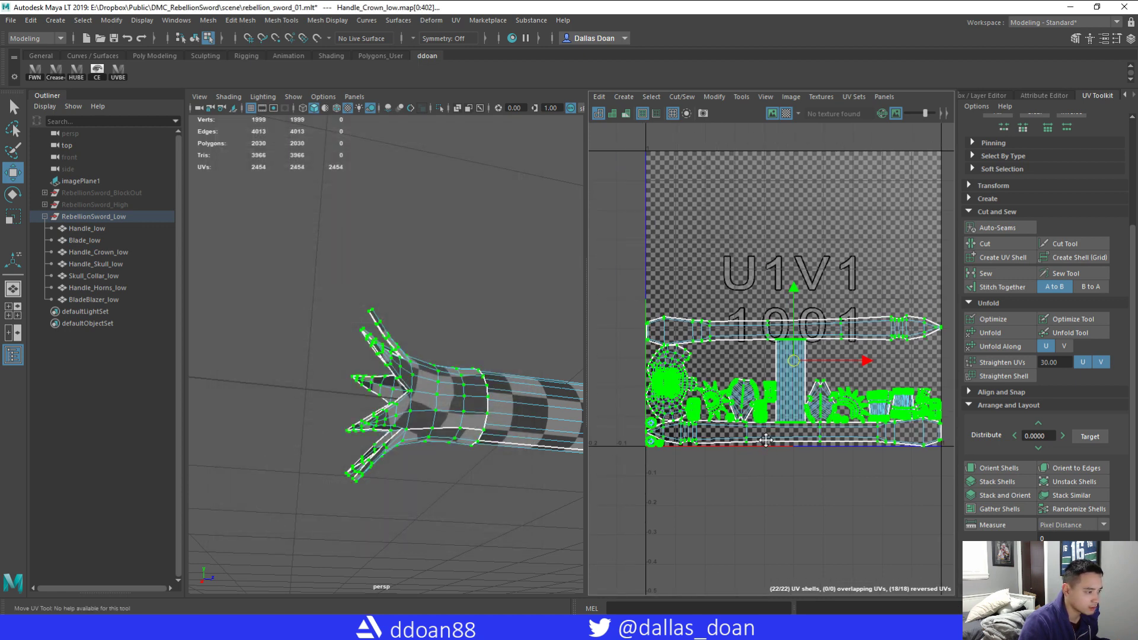
pyautogui.scroll(3, 751, 426)
pyautogui.keyDown('alt'); pyautogui.moveTo(442, 439); pyautogui.dragTo(491, 433); pyautogui.keyUp('alt')
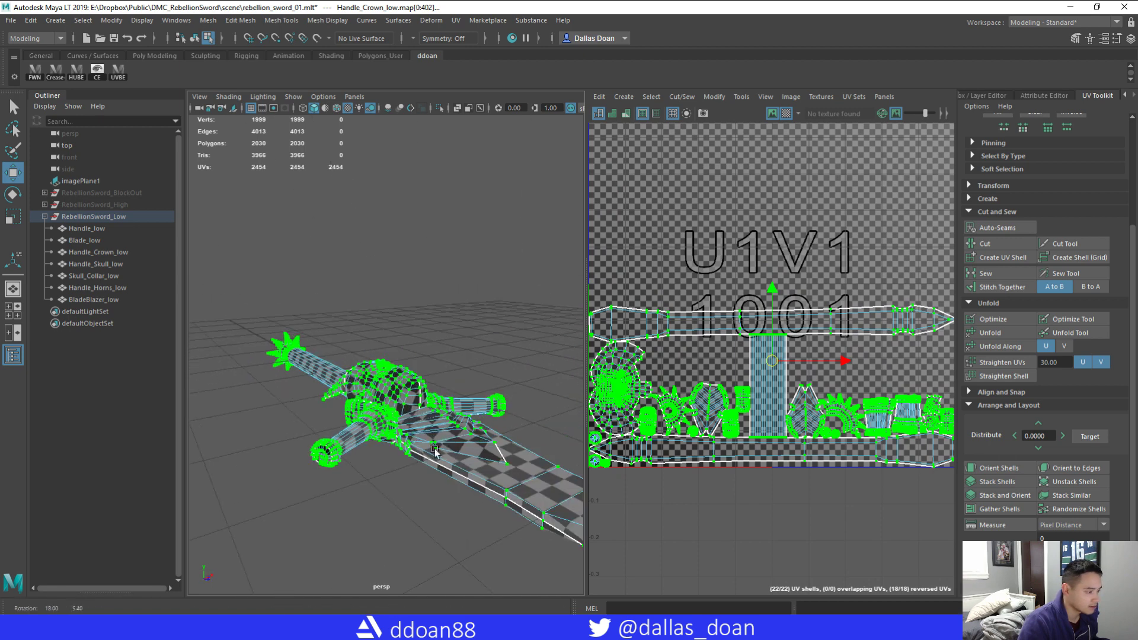
pyautogui.scroll(-3, 833, 397)
pyautogui.scroll(4, 835, 409)
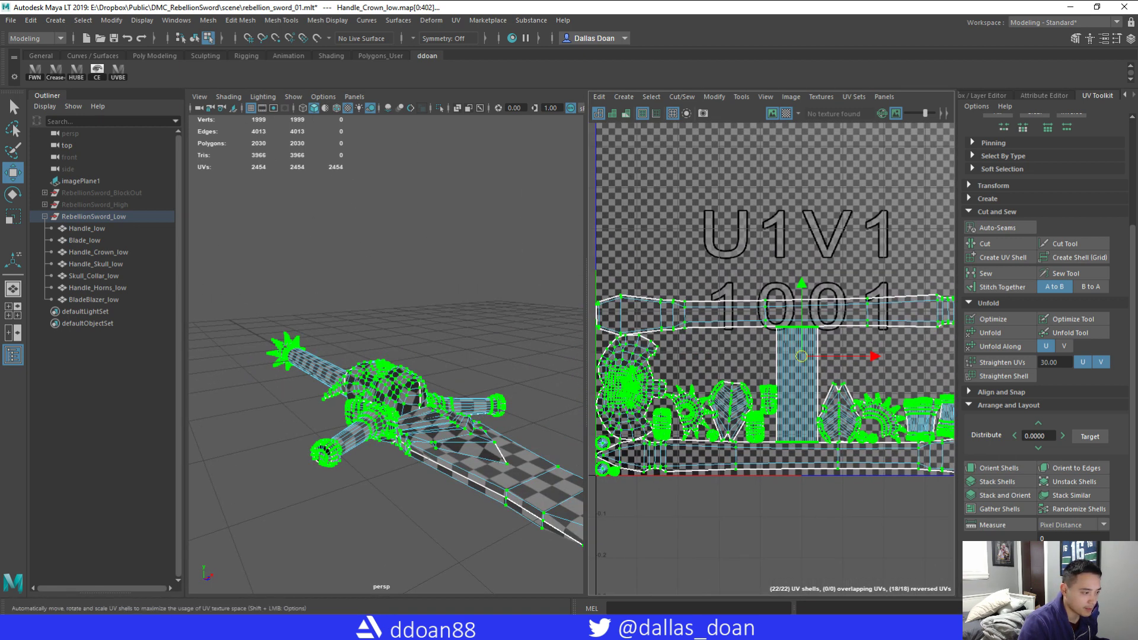
pyautogui.keyDown('shift'); pyautogui.click(994, 554); pyautogui.keyUp('shift')
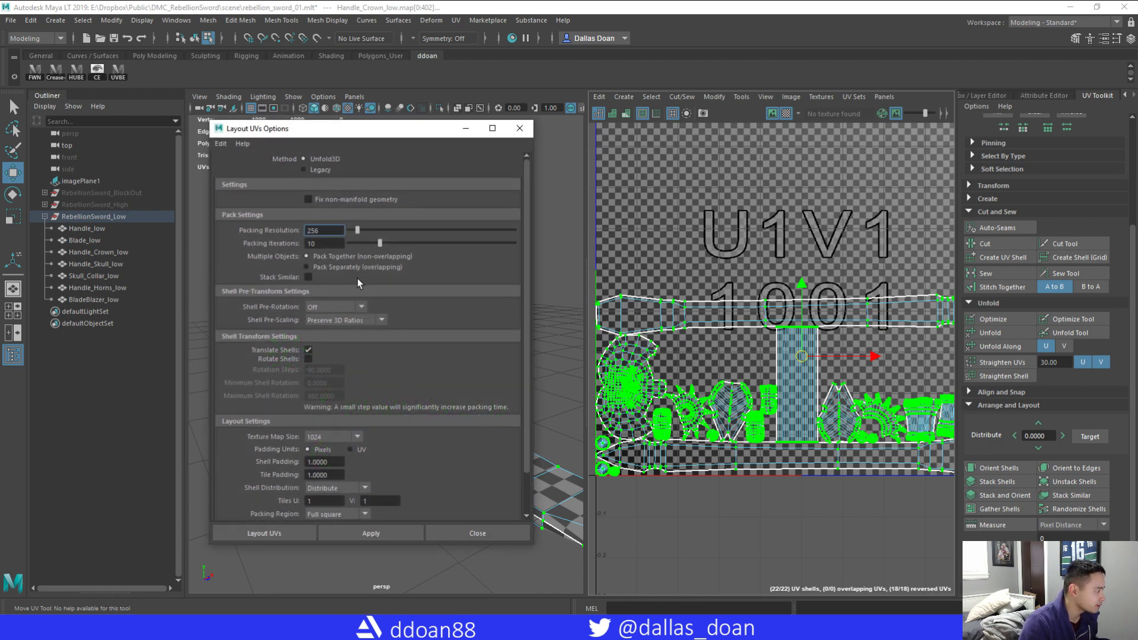
pyautogui.click(376, 321)
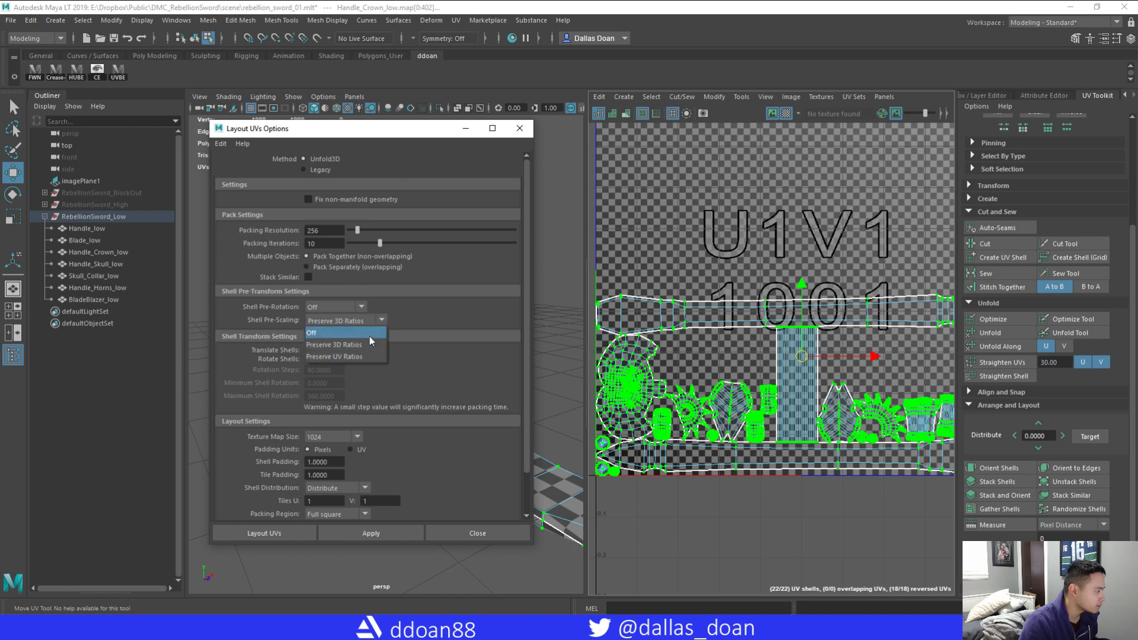
pyautogui.click(411, 532)
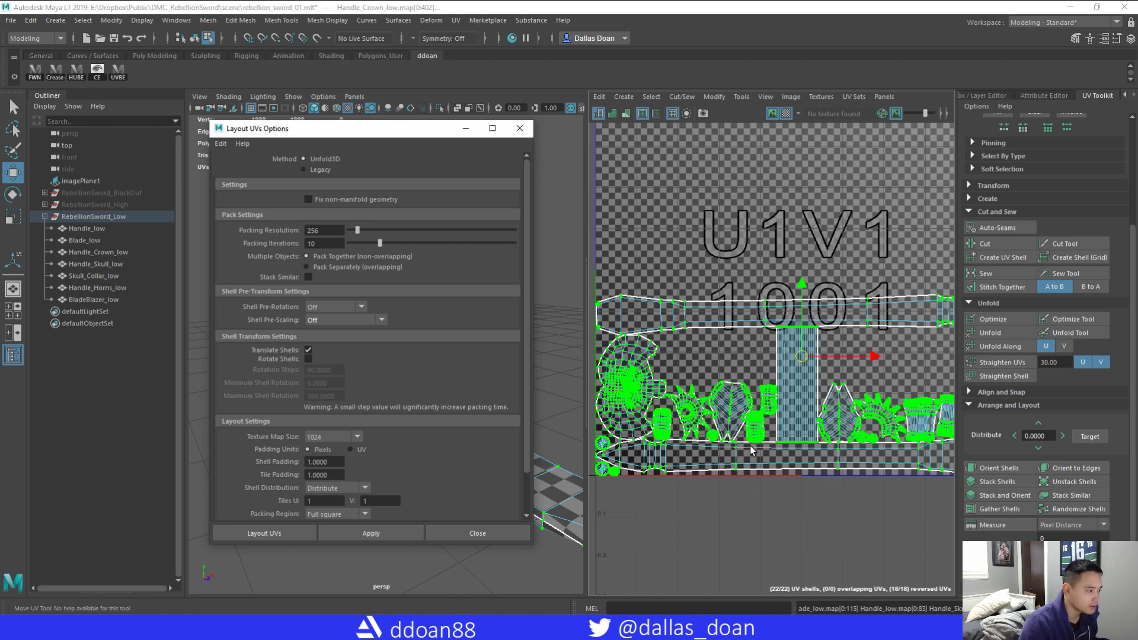
# - Set Shell Pre-Scaling to Preserve 3D Ratios, enable Rotate Shells, repack all the shells and close the layout options
pyautogui.click(350, 321)
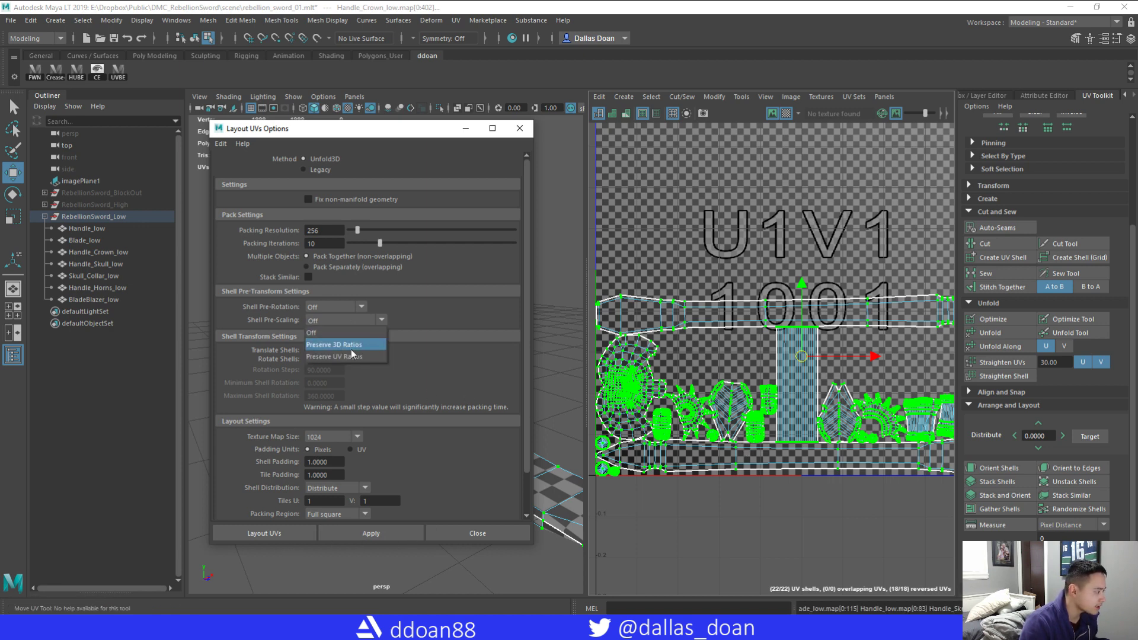
pyautogui.click(353, 349)
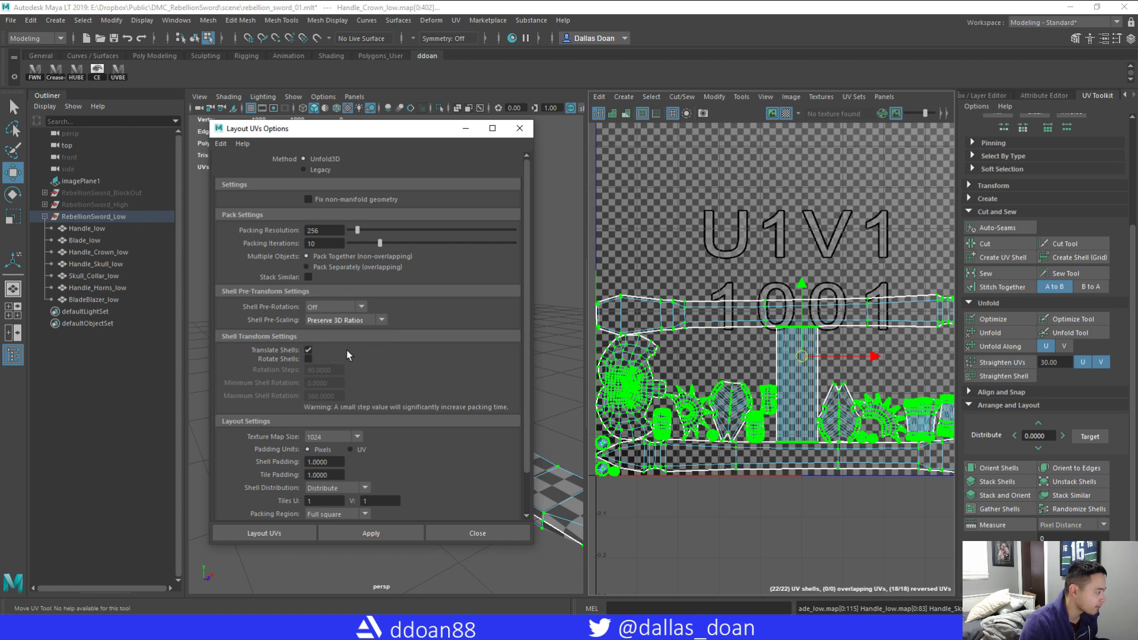
pyautogui.click(308, 359)
pyautogui.click(361, 534)
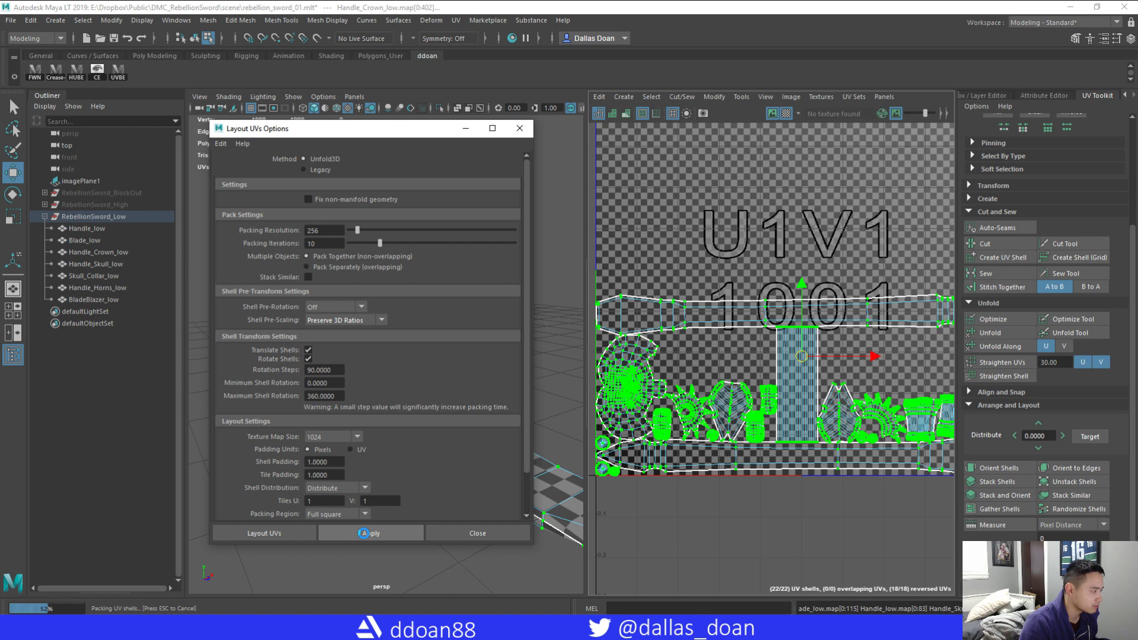
pyautogui.scroll(-2, 757, 424)
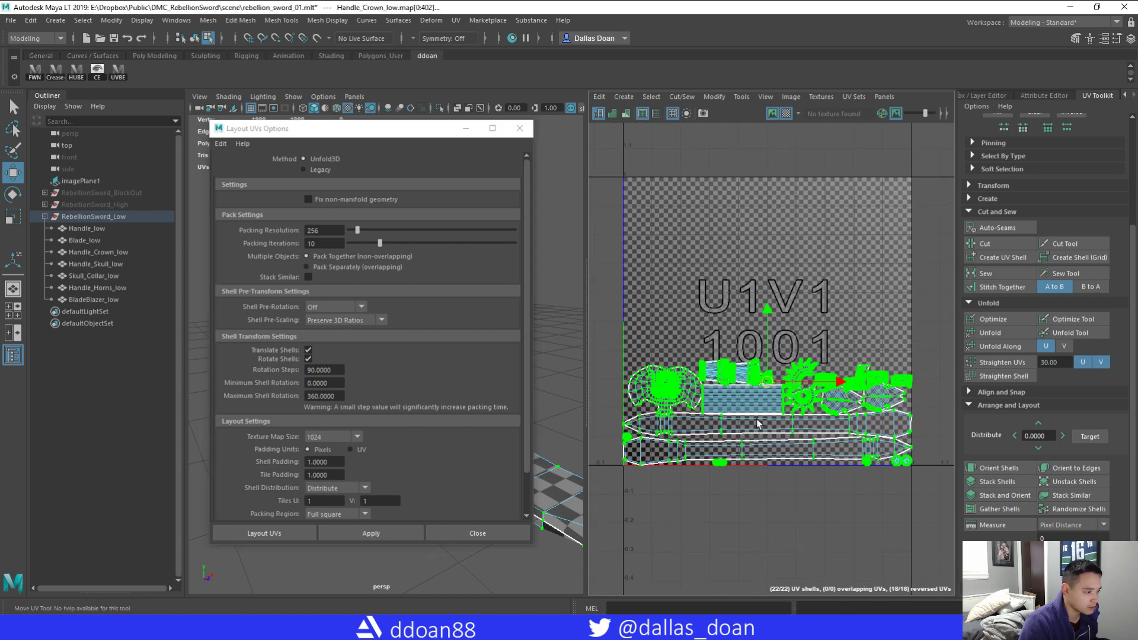
pyautogui.scroll(1, 729, 439)
pyautogui.moveTo(460, 138); pyautogui.dragTo(887, 137)
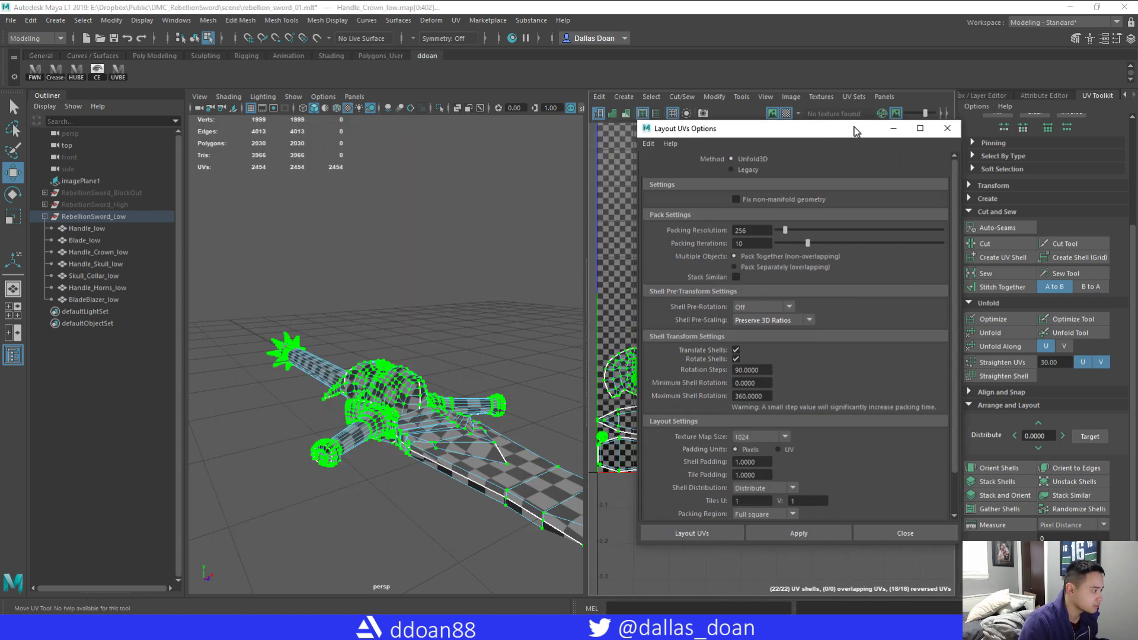
pyautogui.keyDown('alt'); pyautogui.moveTo(475, 315); pyautogui.dragTo(397, 344); pyautogui.keyUp('alt')
pyautogui.keyDown('alt'); pyautogui.moveTo(397, 344); pyautogui.dragTo(422, 371, button='right'); pyautogui.keyUp('alt')
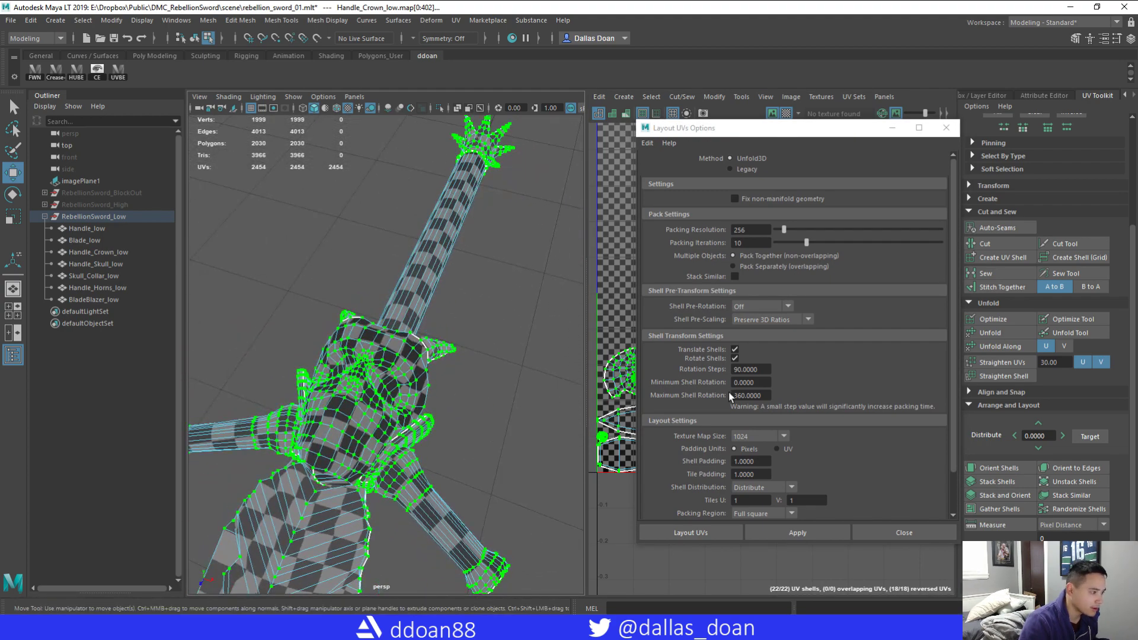
pyautogui.click(873, 532)
# - Inspect the repacked shells and the checker pattern on the skull and guard for distortion
pyautogui.keyDown('alt'); pyautogui.moveTo(794, 440); pyautogui.dragTo(775, 421, button='middle'); pyautogui.keyUp('alt')
pyautogui.scroll(-1, 775, 424)
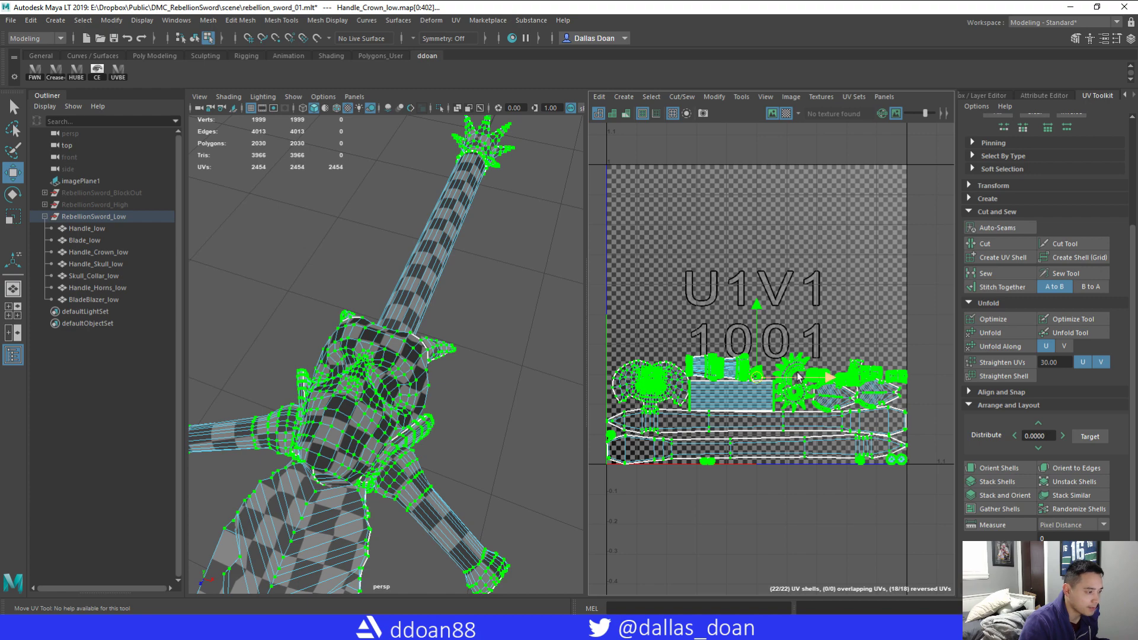
pyautogui.keyDown('alt'); pyautogui.moveTo(339, 423); pyautogui.dragTo(347, 418, button='middle'); pyautogui.keyUp('alt')
pyautogui.keyDown('alt'); pyautogui.moveTo(347, 418); pyautogui.dragTo(385, 296); pyautogui.keyUp('alt')
pyautogui.scroll(8, 717, 399)
pyautogui.scroll(8, 683, 394)
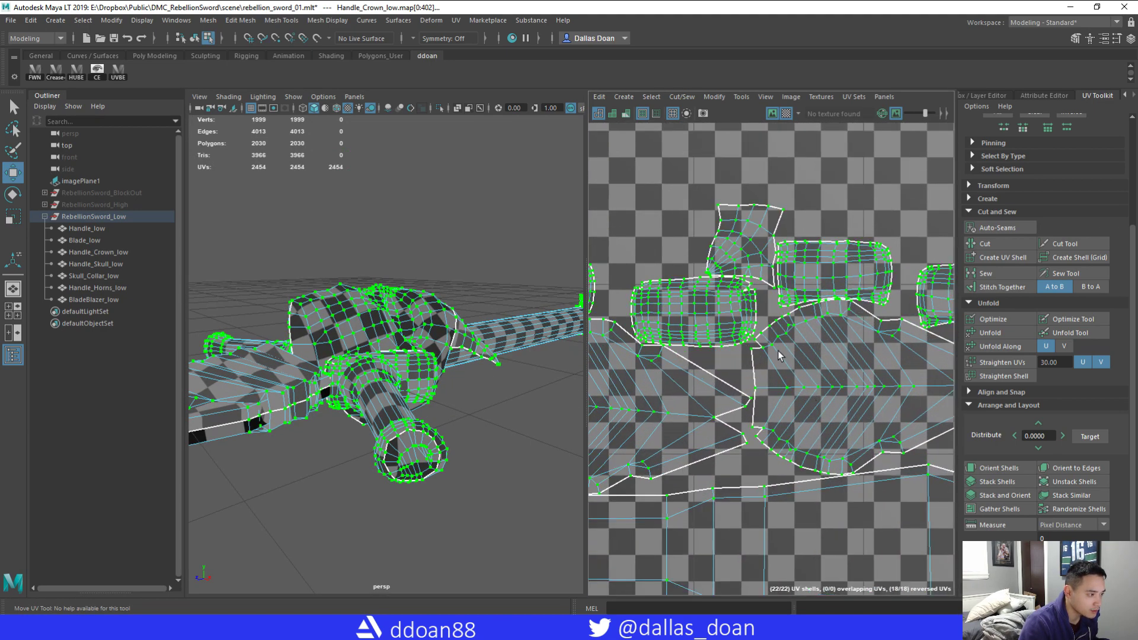
pyautogui.scroll(6, 778, 350)
pyautogui.keyDown('alt'); pyautogui.moveTo(712, 366); pyautogui.dragTo(778, 373, button='middle'); pyautogui.keyUp('alt')
# - Select the skull collar shell above the blade blazer shells and unfold it
pyautogui.moveTo(758, 287); pyautogui.dragTo(706, 270, button='right')
pyautogui.click(775, 303)
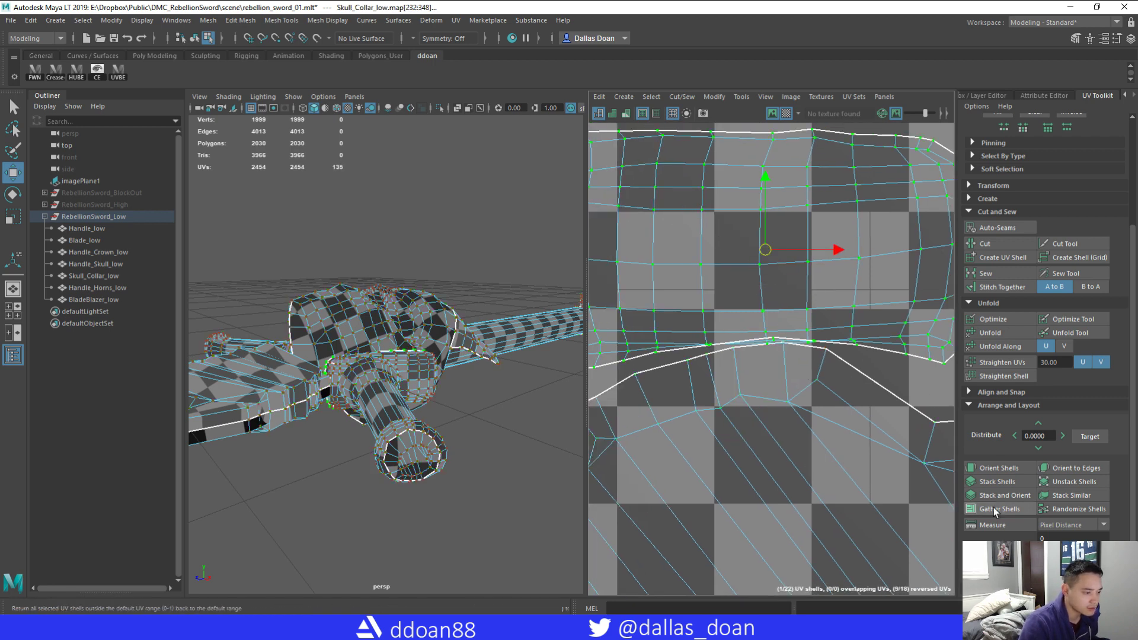
pyautogui.click(990, 332)
pyautogui.scroll(-10, 791, 407)
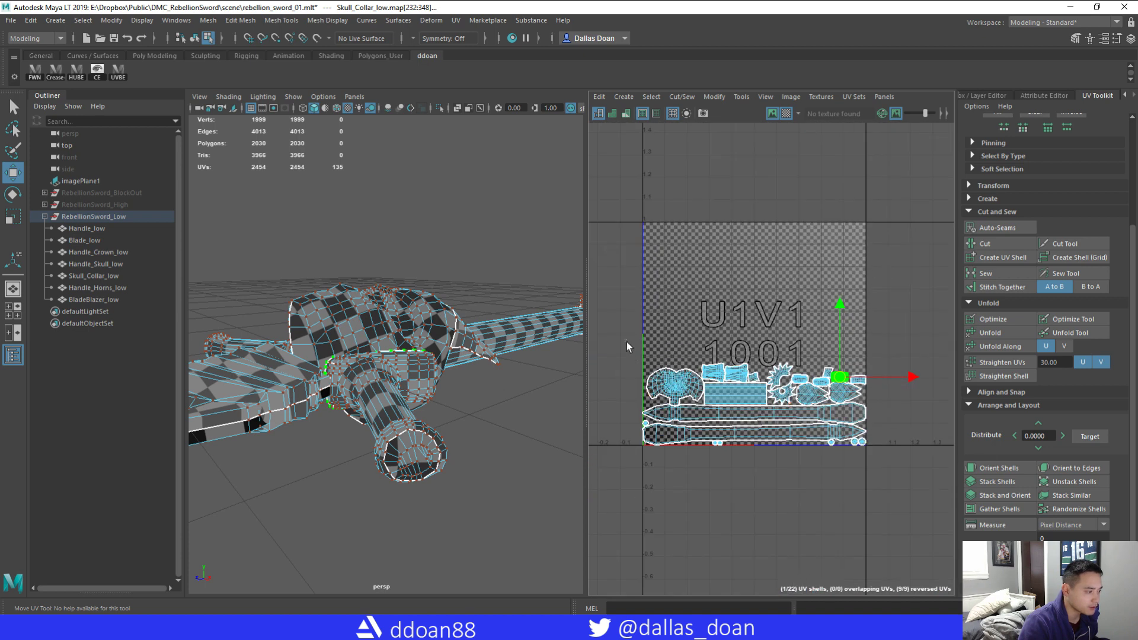
# - Select all the UV shells, unfold them and lay them out again in the U1V1 tile
pyautogui.moveTo(627, 342); pyautogui.dragTo(884, 457)
pyautogui.click(990, 333)
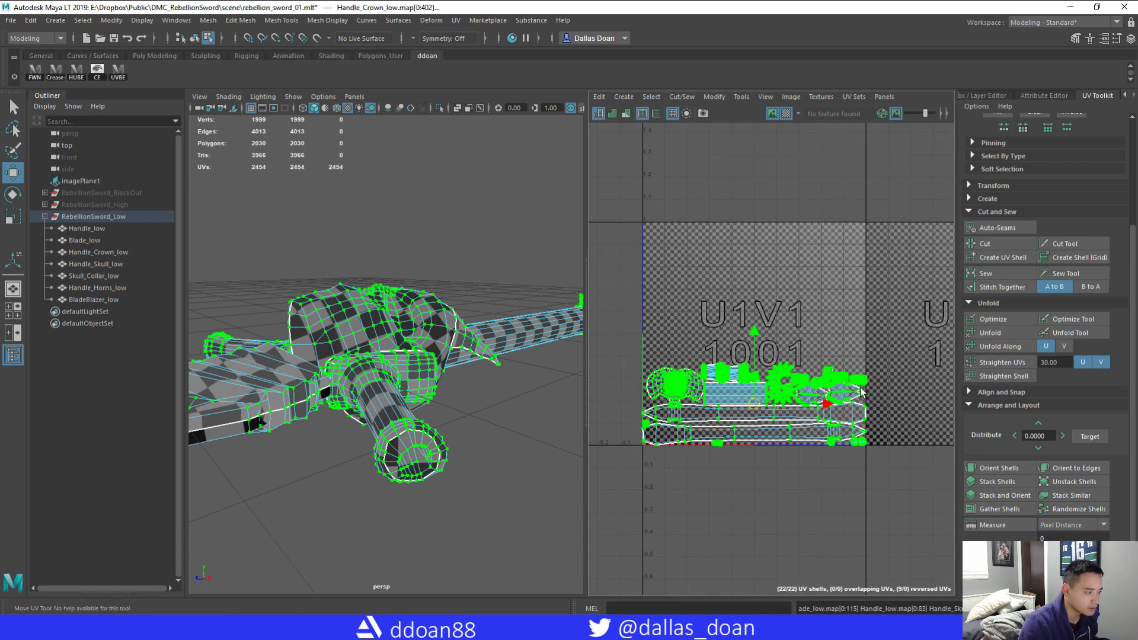
pyautogui.scroll(-2, 781, 430)
pyautogui.click(773, 486)
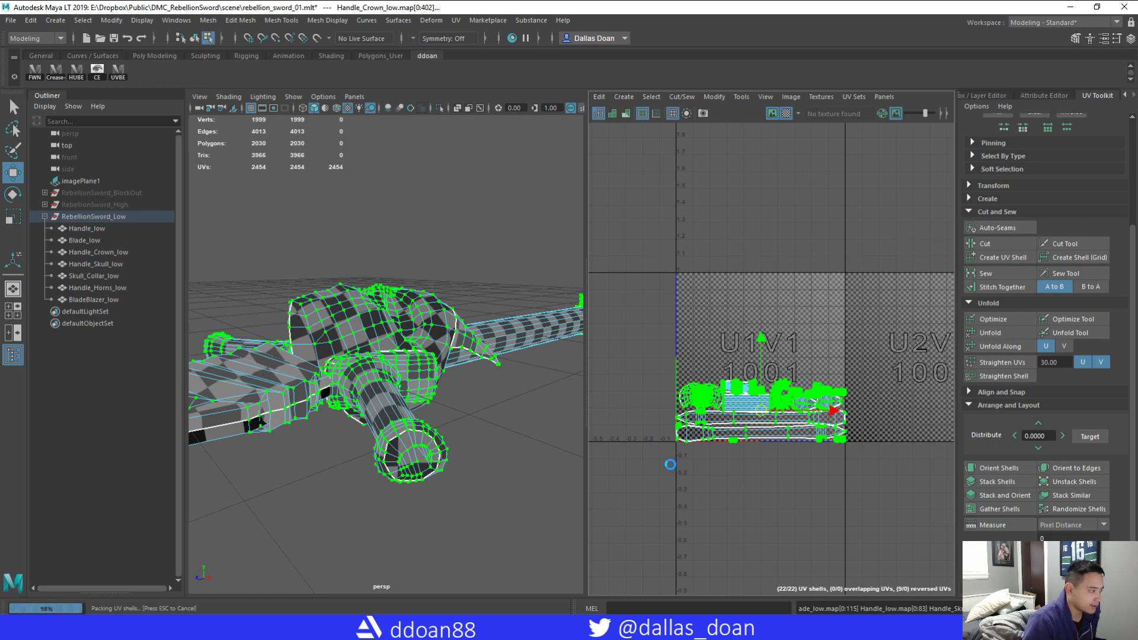
# - Examine the new layout up close for spacing between the blade, handle, crown and guard shells
pyautogui.scroll(8, 735, 422)
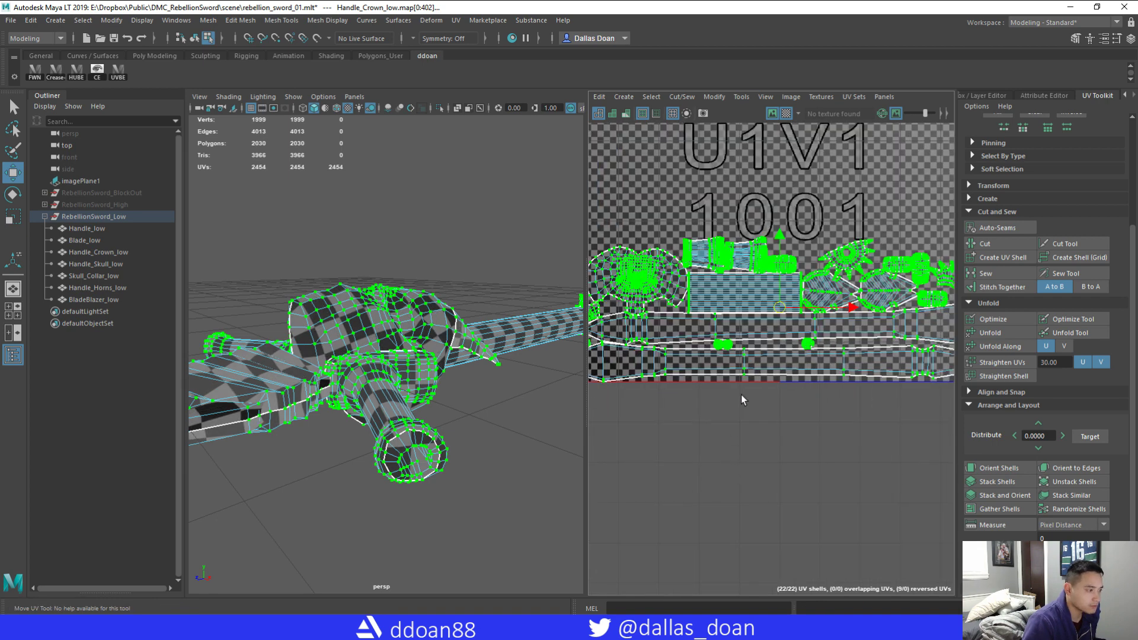
pyautogui.scroll(6, 794, 489)
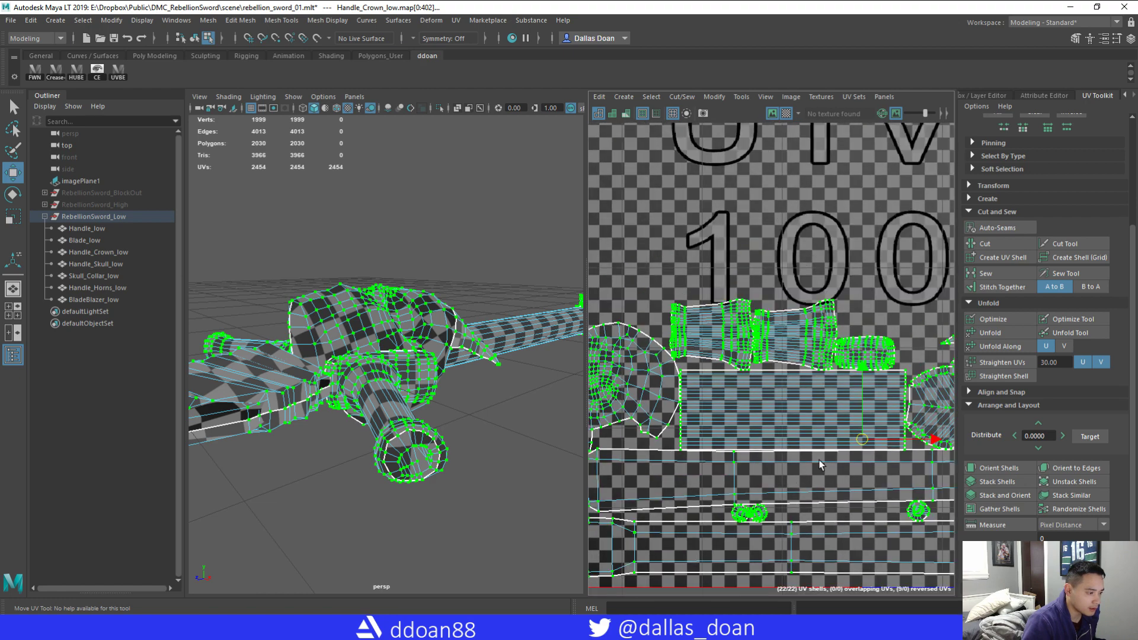
pyautogui.scroll(3, 769, 492)
pyautogui.scroll(3, 695, 484)
pyautogui.scroll(-8, 694, 483)
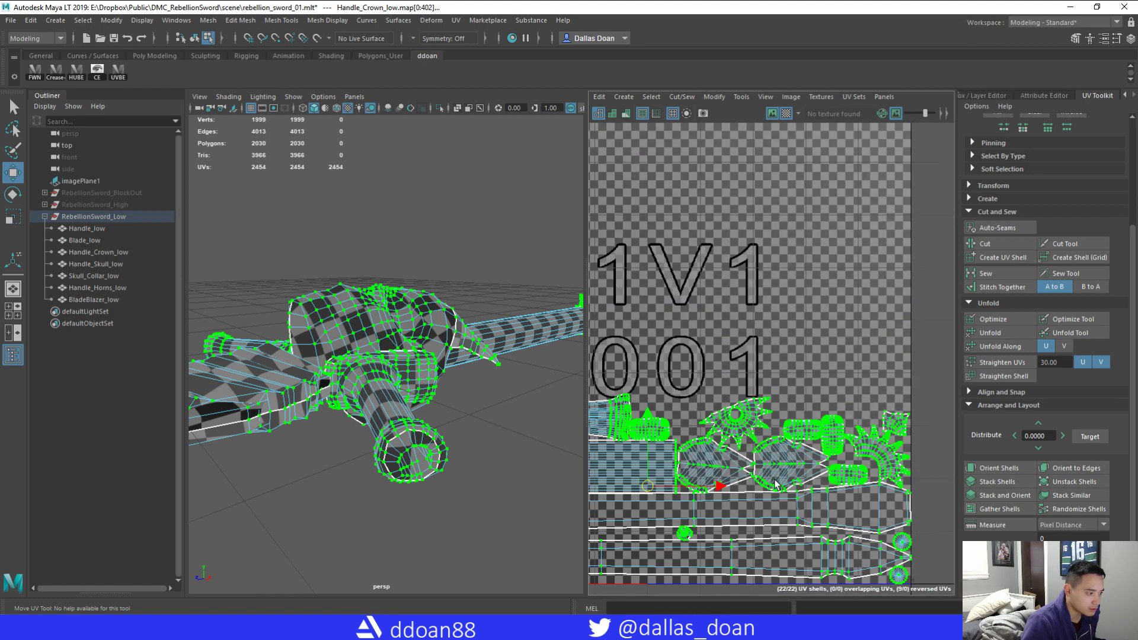
pyautogui.scroll(2, 755, 492)
pyautogui.keyDown('alt'); pyautogui.moveTo(755, 492); pyautogui.dragTo(746, 503, button='middle'); pyautogui.keyUp('alt')
pyautogui.scroll(-6, 357, 442)
# - Return to object mode, clear the selection and bring the whole sword into view
pyautogui.keyDown('alt'); pyautogui.moveTo(357, 443); pyautogui.dragTo(445, 468); pyautogui.keyUp('alt')
pyautogui.press('F8')
pyautogui.click(440, 483)
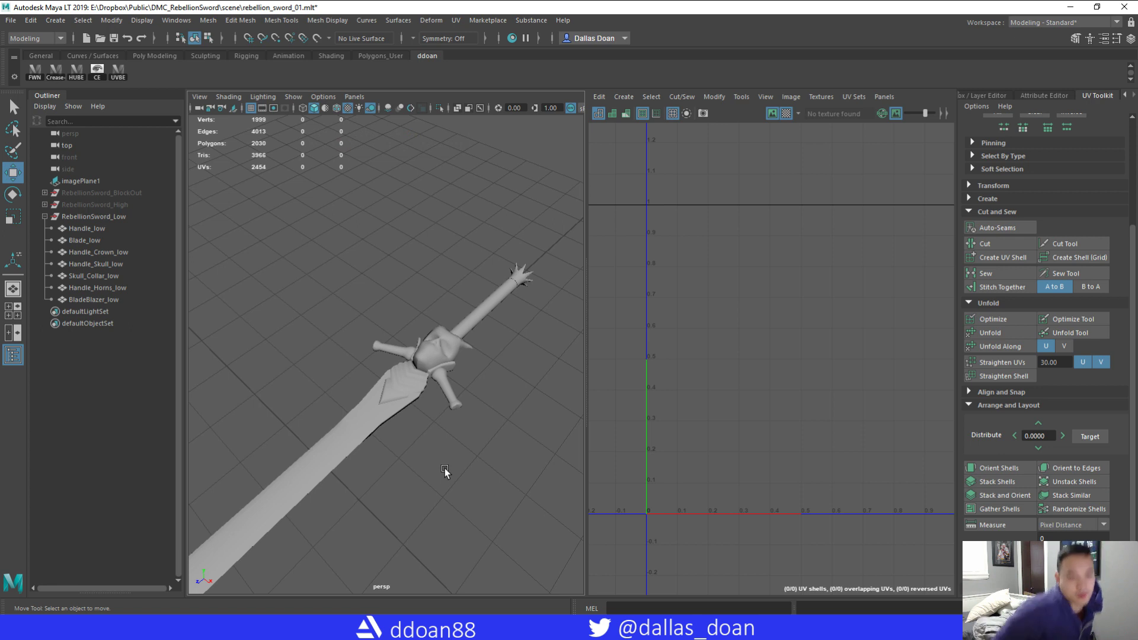
pyautogui.moveTo(443, 471)
pyautogui.keyDown('alt'); pyautogui.mouseDown()
pyautogui.moveTo(368, 450)
pyautogui.moveTo(411, 426)
pyautogui.moveTo(383, 445)
pyautogui.moveTo(426, 465)
pyautogui.mouseUp(); pyautogui.keyUp('alt')
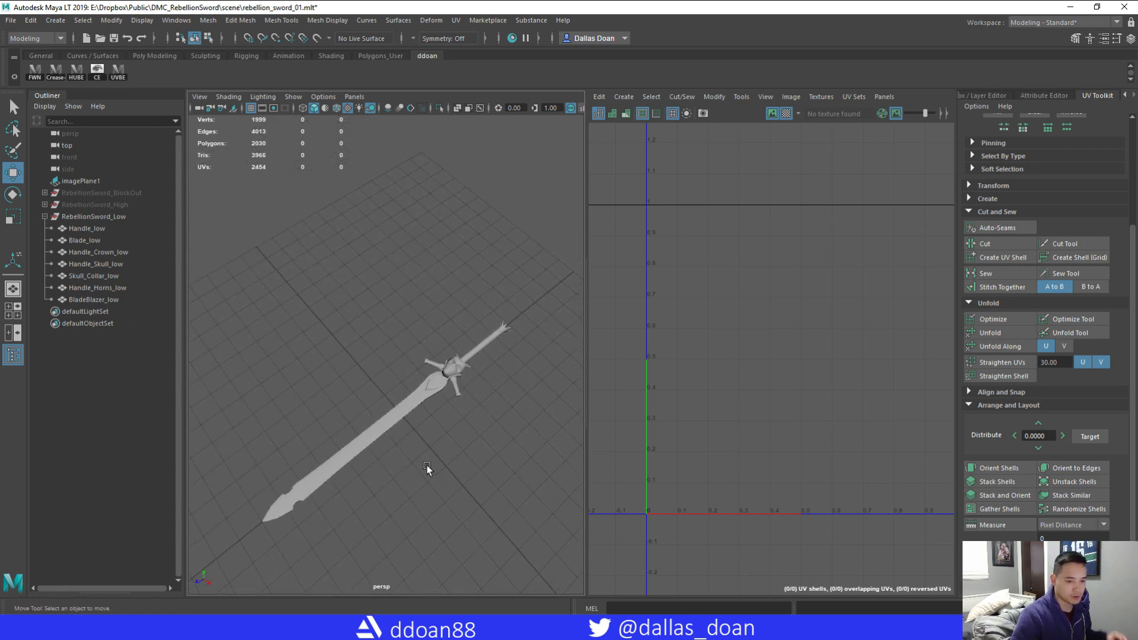